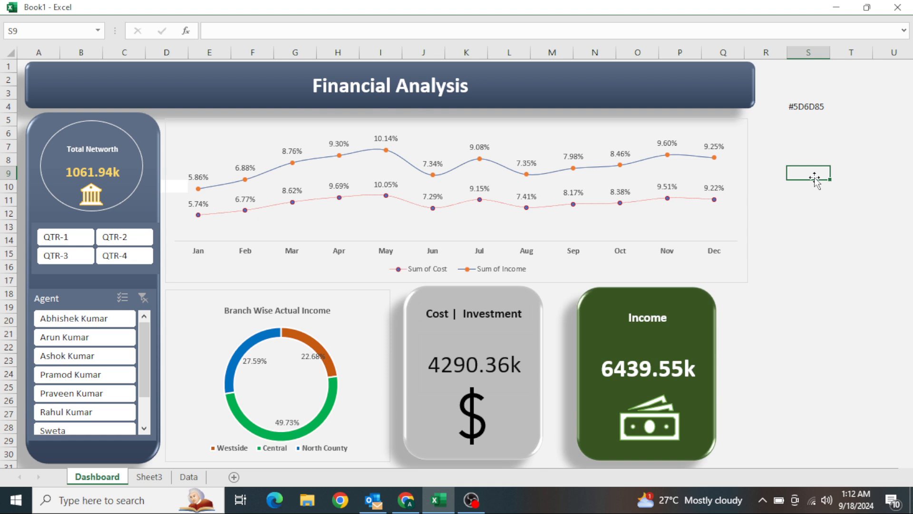
Filter the dashboard by QTR-1 and by QTR-2 to see the charts respond, and clear the quarter filter again.
left_click(76, 242)
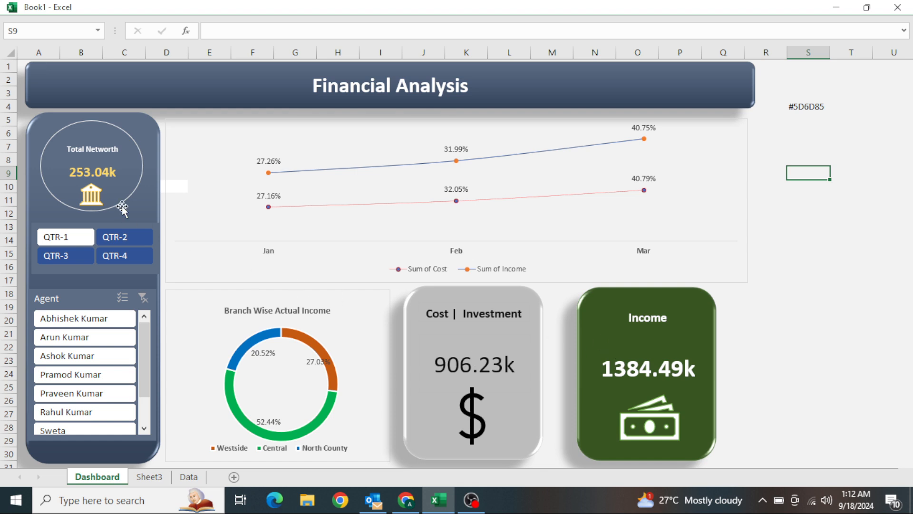
left_click(119, 238)
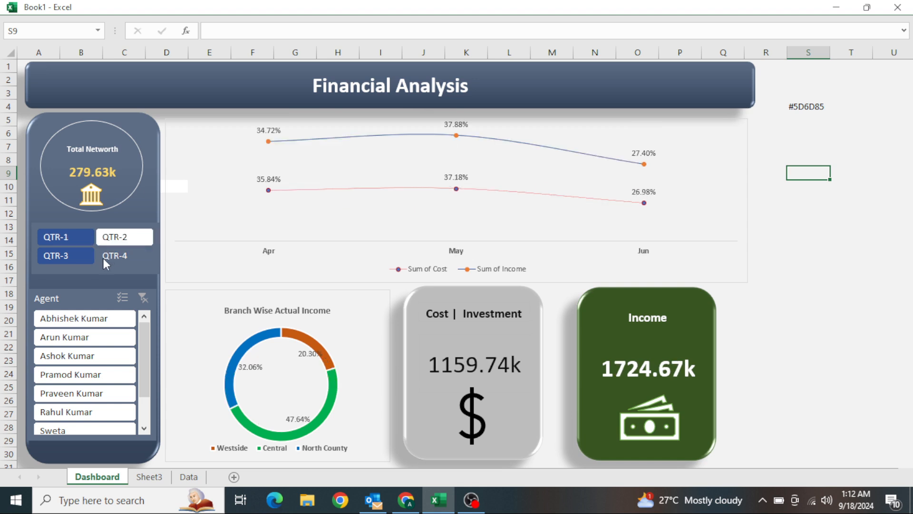
left_click(93, 269)
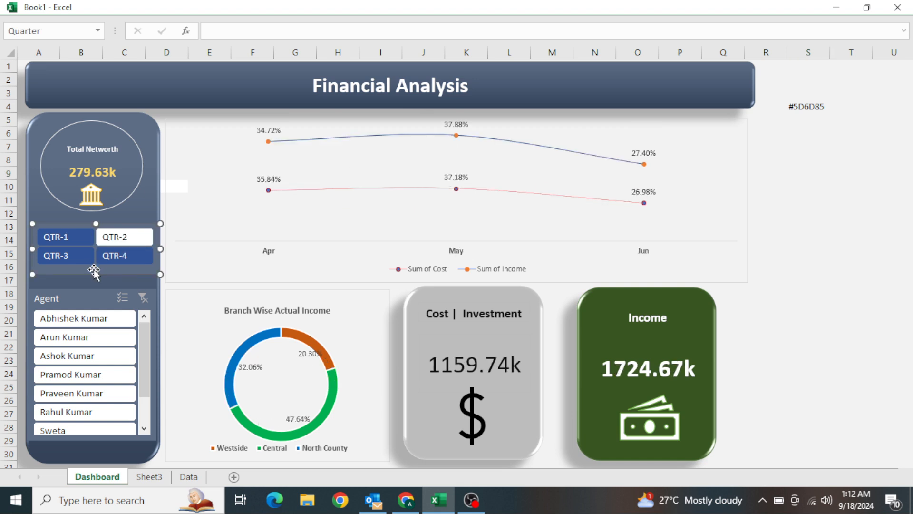
key("alt+c")
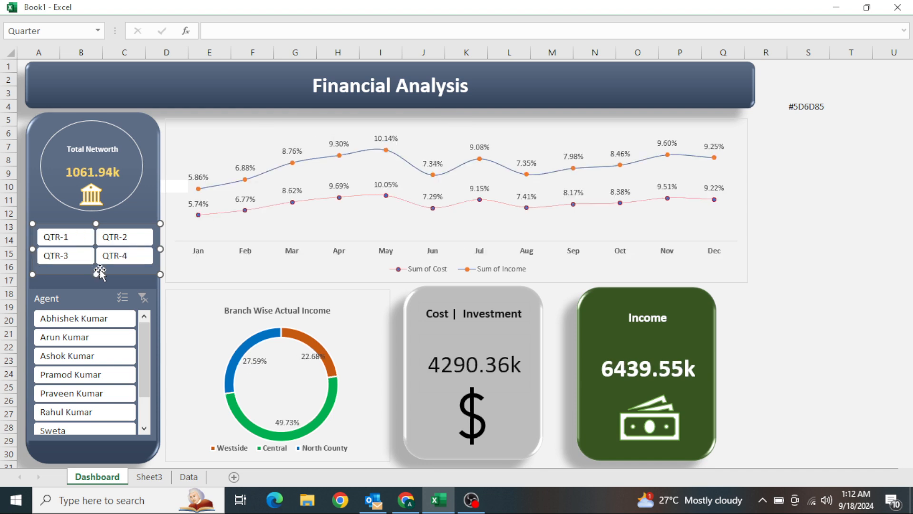
left_click(749, 187)
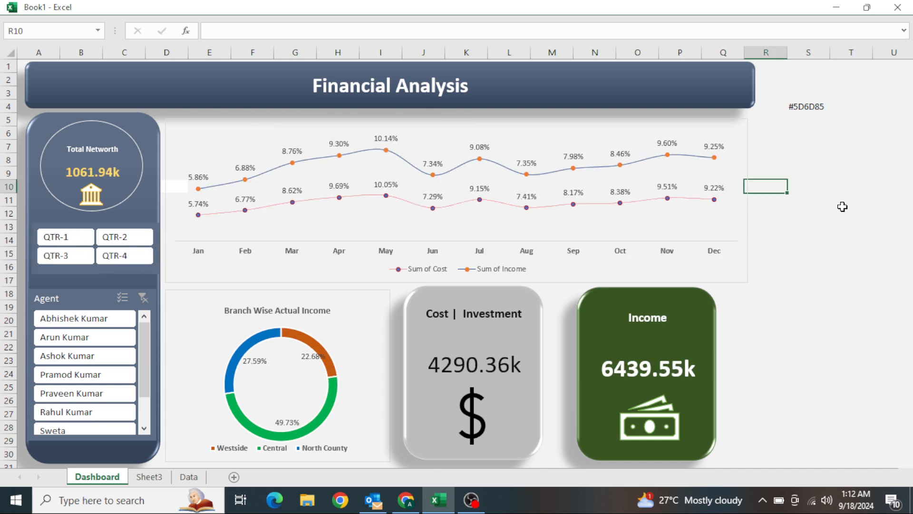
Go to the first cell of the Data sheet and bring back the full ribbon.
key("ctrl+Home")
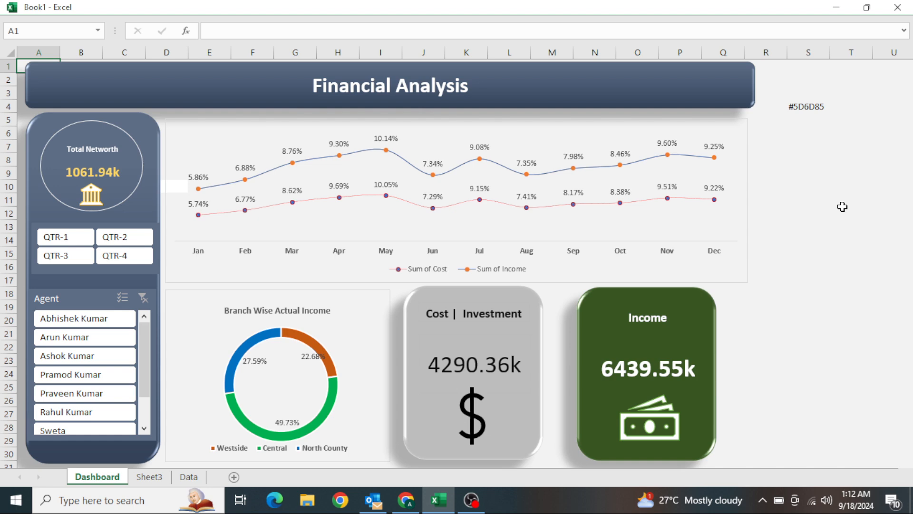
key("ctrl+Page_Down")
key("ctrl+Page_Down")
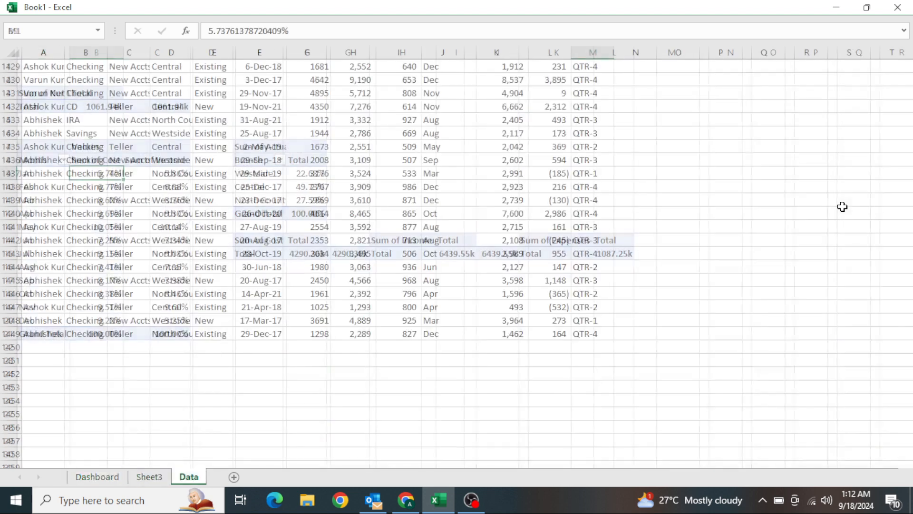
key("ctrl+Home")
key("ctrl+shift+F1")
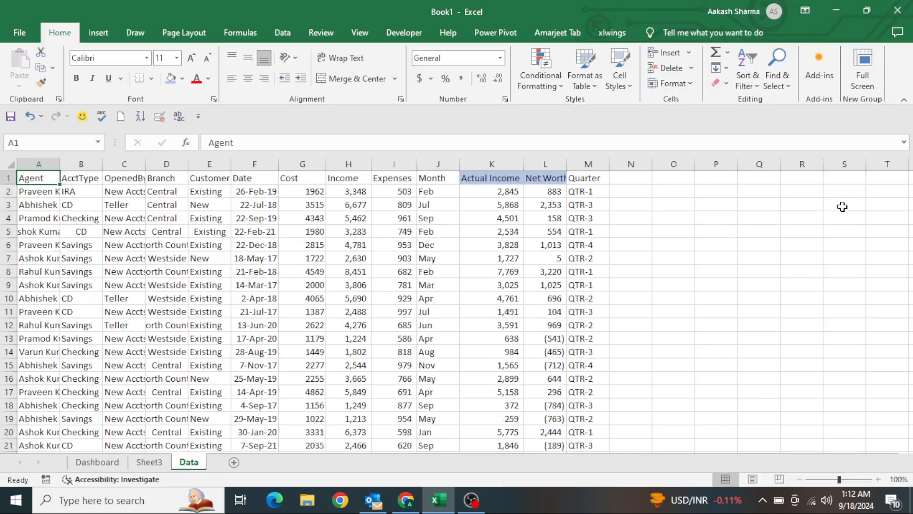
Copy the Agent through Expenses columns (A to I) with all their rows down to row 1449.
key("shift+Right")
key("shift+Right")
key("shift+Right")
key("shift+Right")
key("shift+Right")
key("shift+Right")
key("shift+Right")
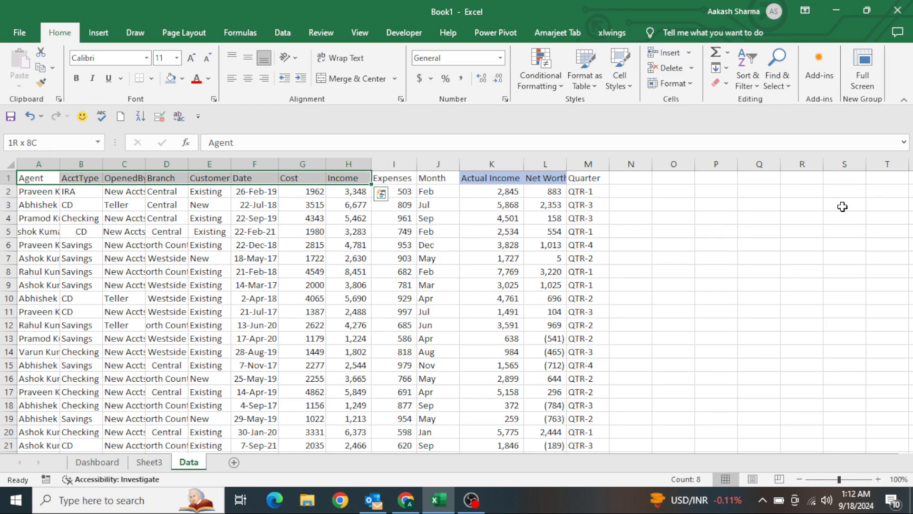
key("ctrl+shift+Down")
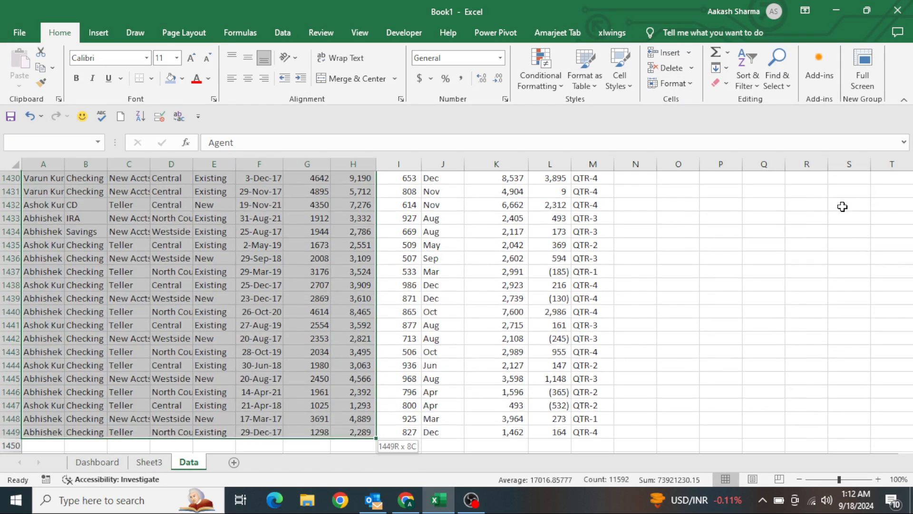
key("shift+Right")
key("ctrl+c")
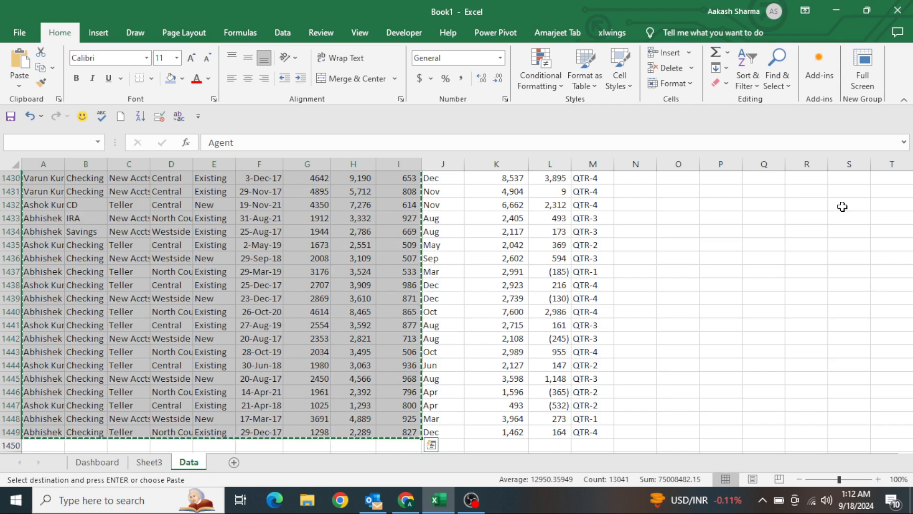
Paste the copied data into a new blank workbook starting at cell A1.
key("ctrl+n")
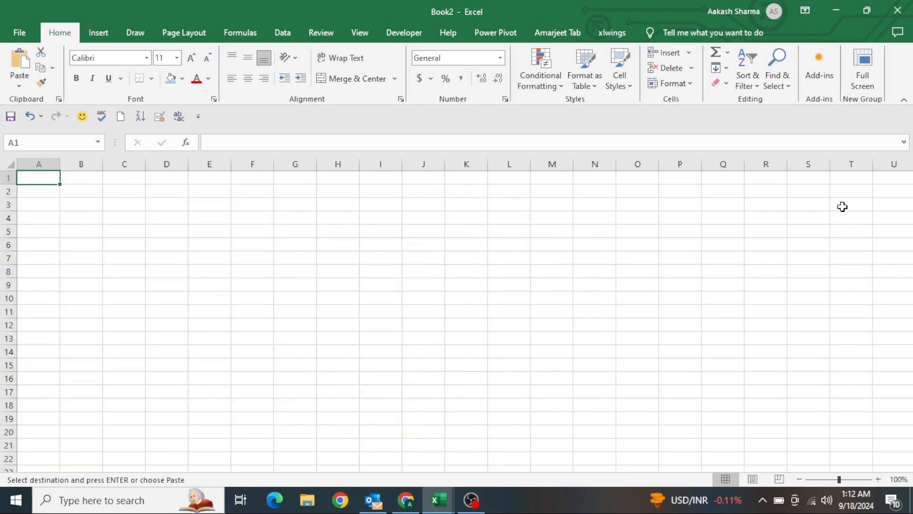
key("ctrl+v")
key("Escape")
key("ctrl+Home")
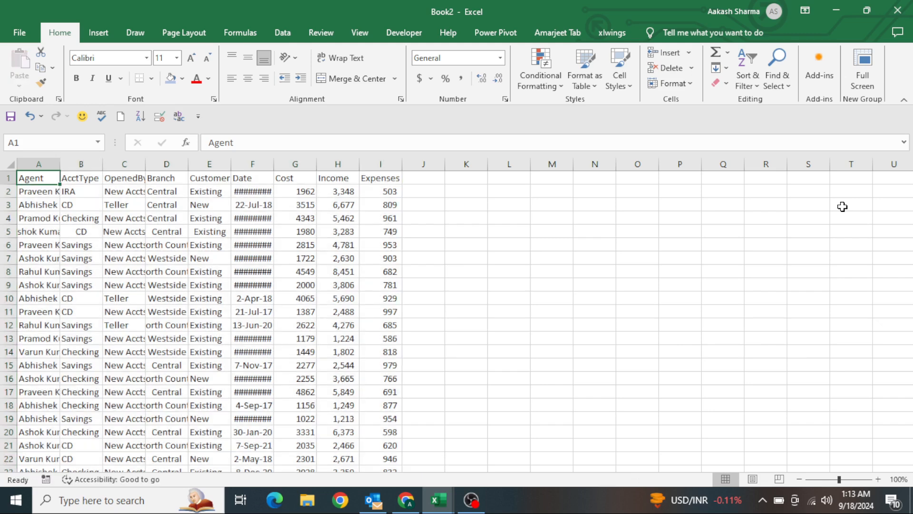
Add a Month header in J1 and enter =TEXT(F2,"MMM") in J2 to extract the month from the date.
key("ctrl+Right")
key("Right")
type("Month")
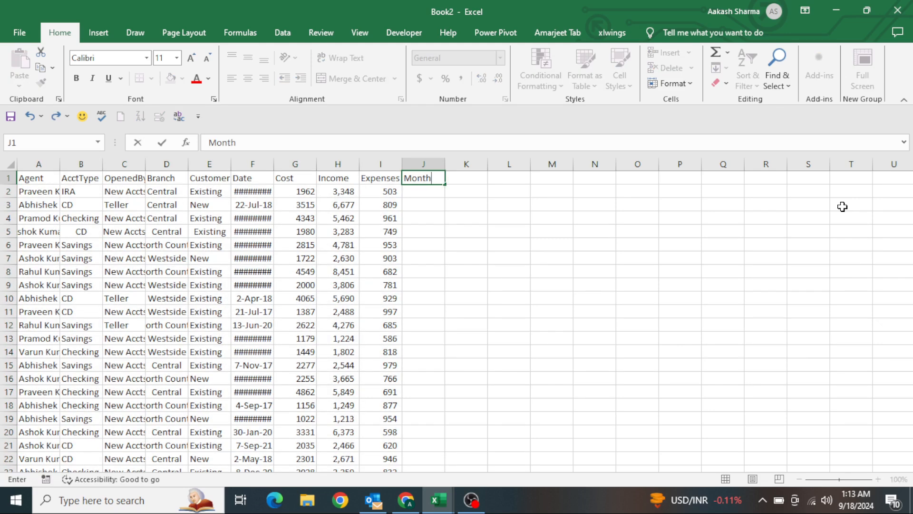
key("Return")
type("=tex")
key("Tab")
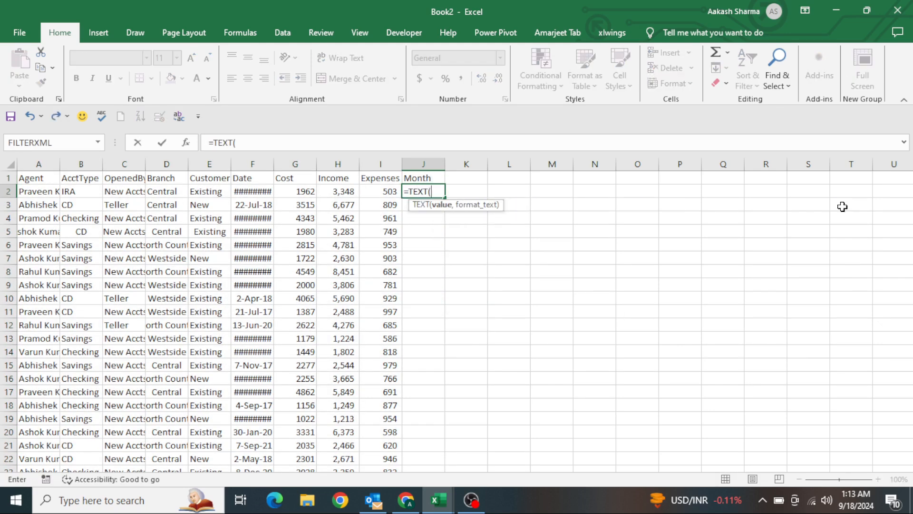
key("Left")
key("Left")
key("Left")
key("Left")
type(",\"MMM")
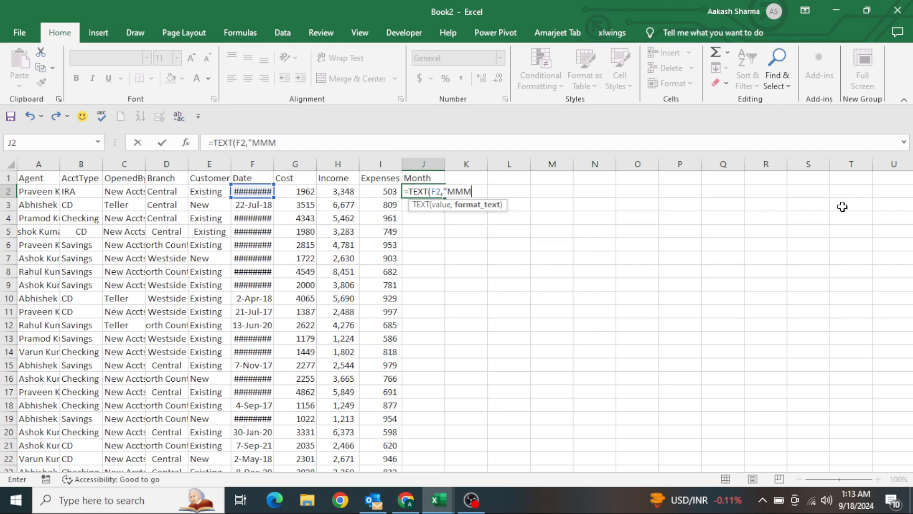
key("Return")
Fill the Month formula down column J to the last data row, 1449.
key("Left")
key("ctrl+Down")
key("Right")
key("ctrl+shift+Up")
key("ctrl+d")
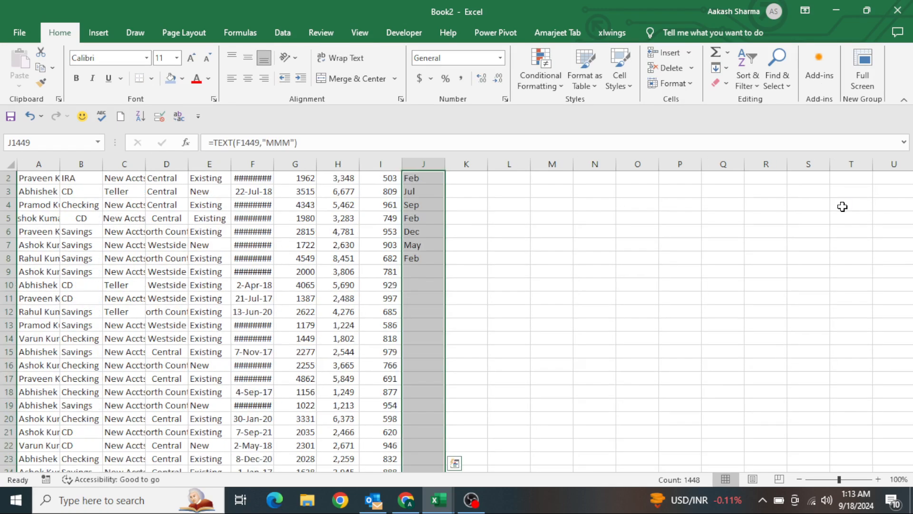
Add an Actual Income header in K1 and enter =H2-I2 in K2 to subtract expenses from income.
key("ctrl+Up")
key("Right")
type("Act")
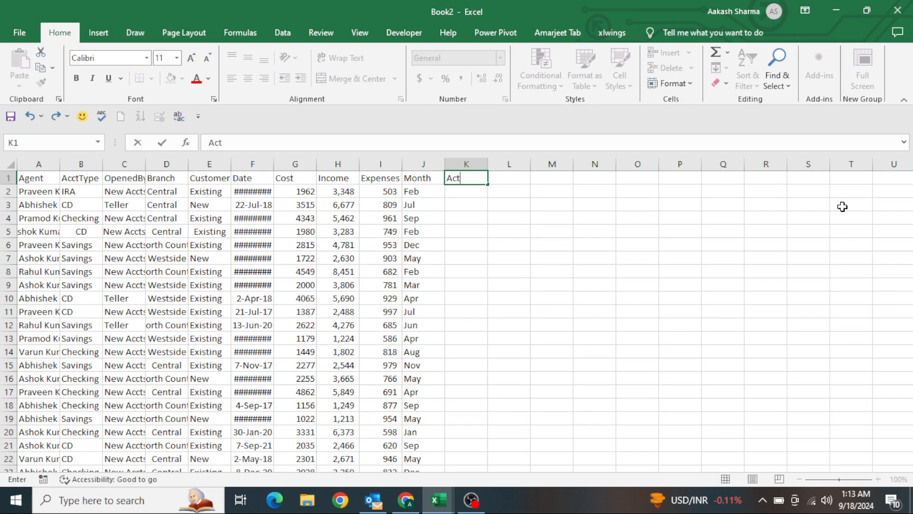
type("ual Income")
key("Return")
type("=")
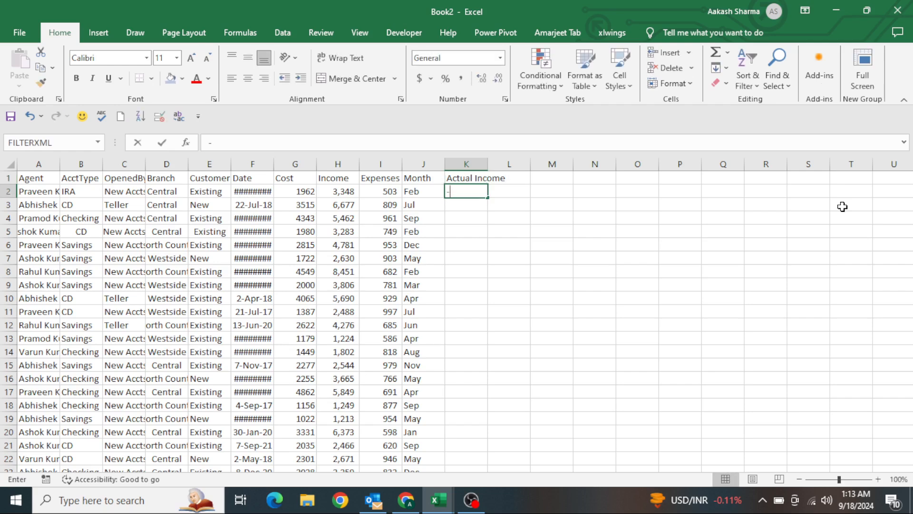
key("Left")
key("Left")
key("Left")
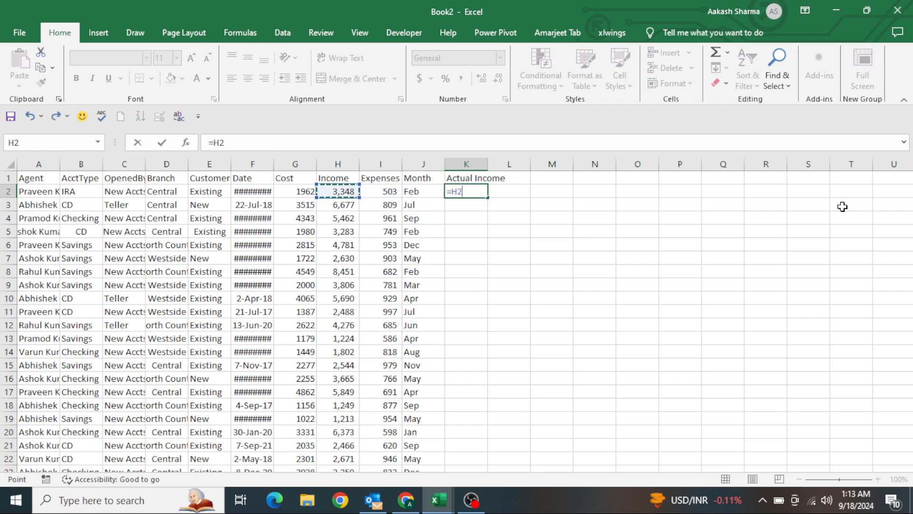
type("-")
key("Left")
key("Left")
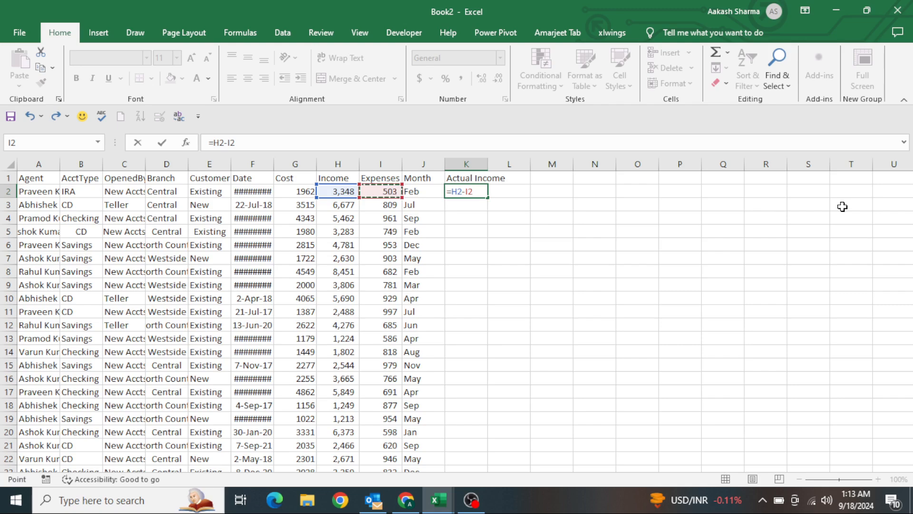
key("Return")
Fill the Actual Income formula down column K to the last data row, 1449.
key("Left")
key("ctrl+Down")
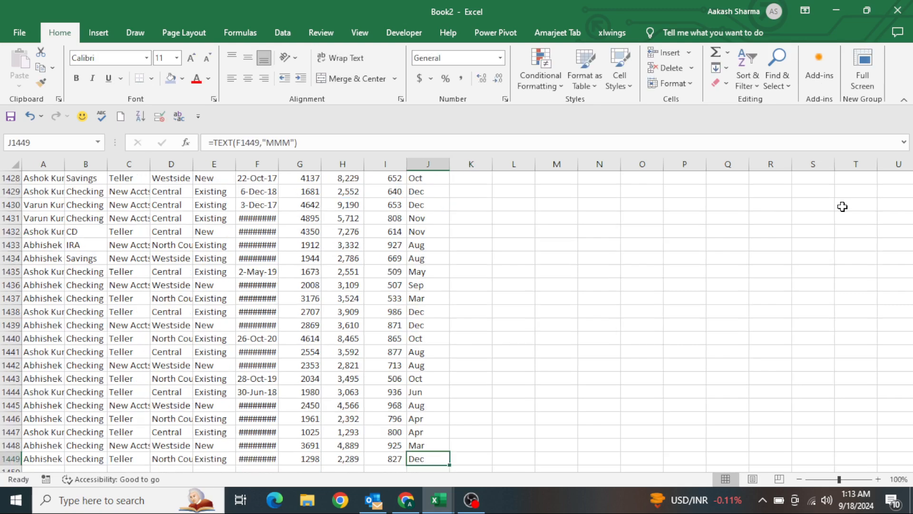
key("Right")
key("ctrl+shift+Up")
key("ctrl+d")
Add a Net Worth header in L1 and enter =K2-G2 in L2 to subtract cost from actual income.
key("ctrl+Up")
key("Right")
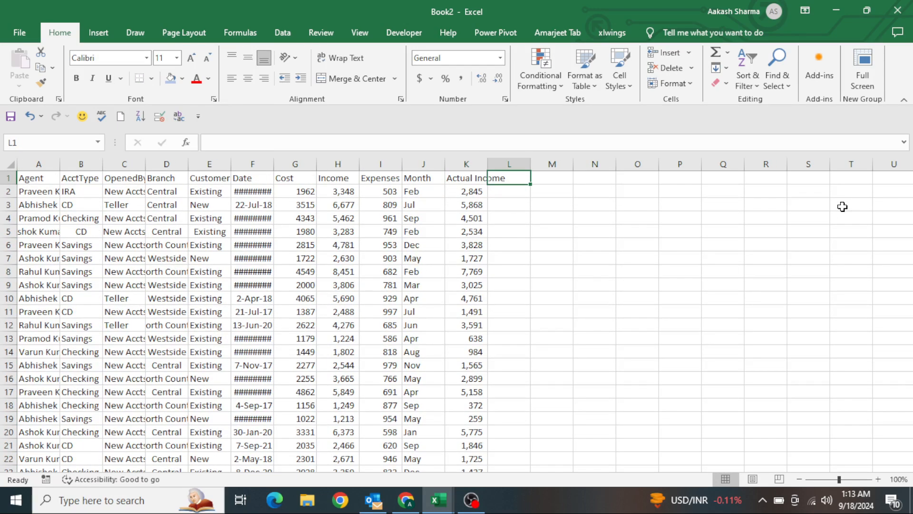
type("Net Worth")
key("Return")
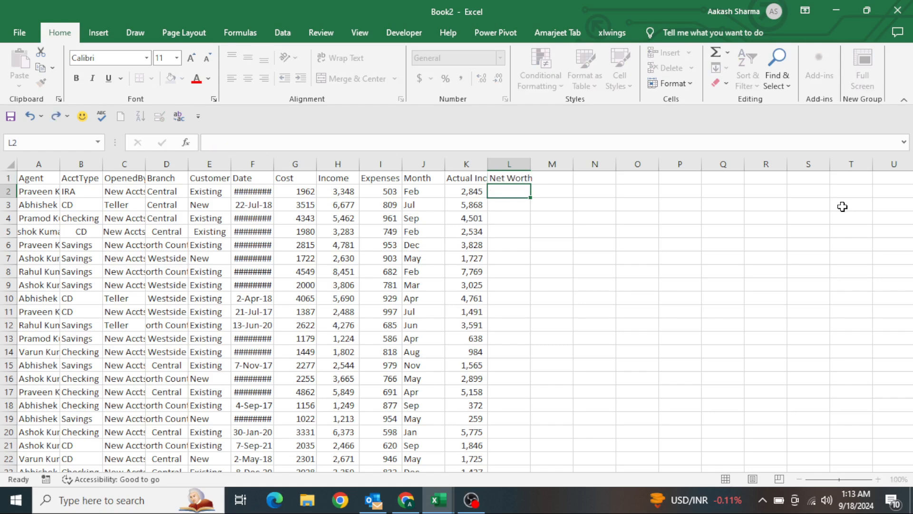
type("=K2-")
key("Left")
key("Left")
key("Left")
key("Left")
key("Left")
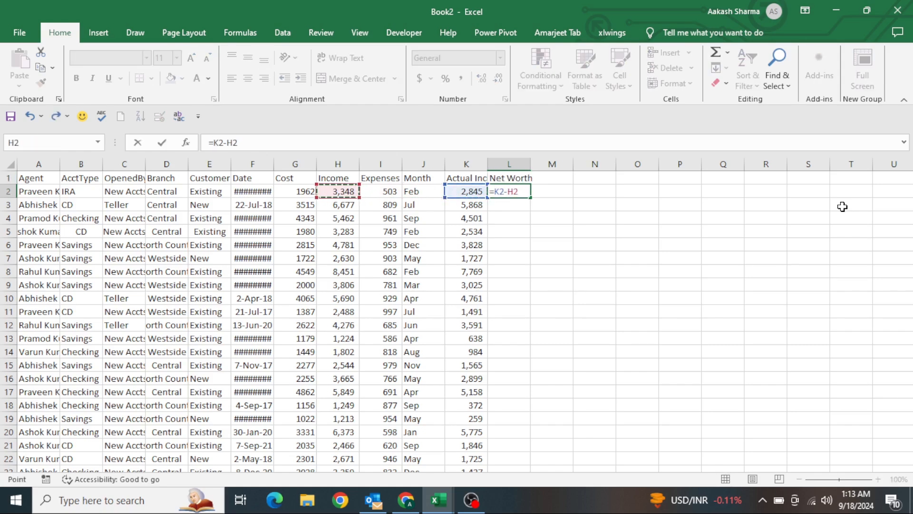
key("Return")
Fill the Net Worth formula down column L to row 1449 and return to its header.
key("Left")
key("ctrl+Down")
key("Right")
key("ctrl+shift+Up")
key("ctrl+d")
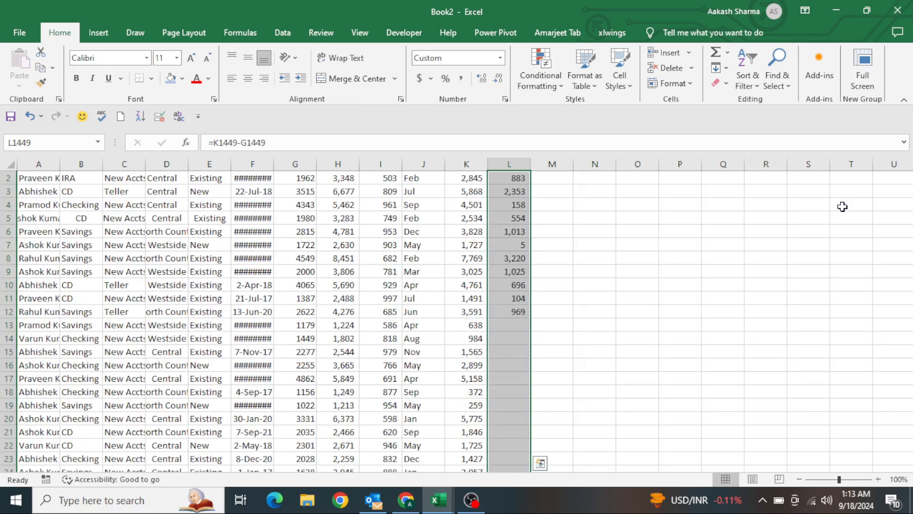
key("ctrl+Up")
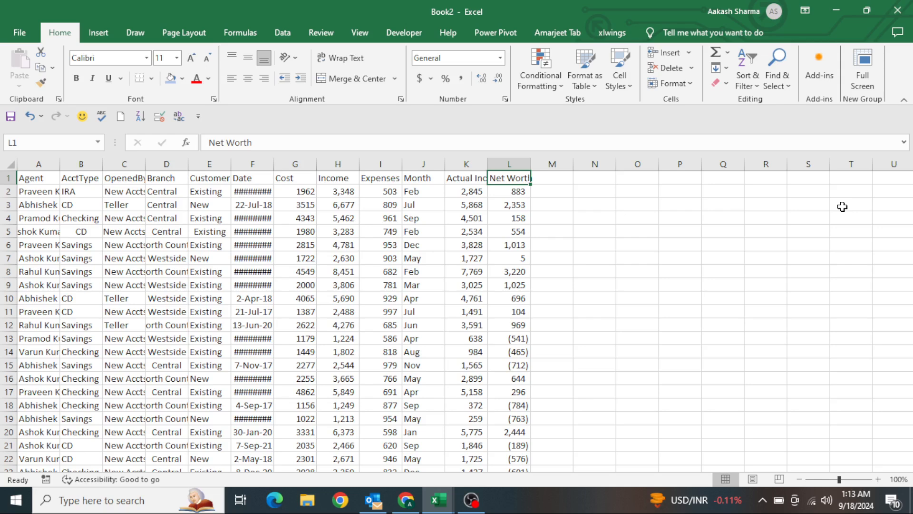
Apply the light blue fill color to the Month, Actual Income and Net Worth headers in J1:L1.
key("Left")
key("Left")
key("Left")
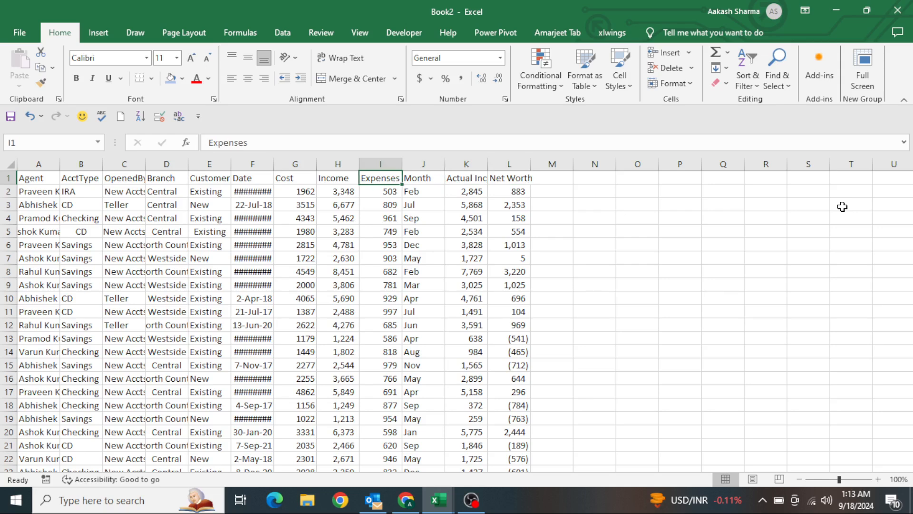
key("Right")
key("ctrl+shift+Right")
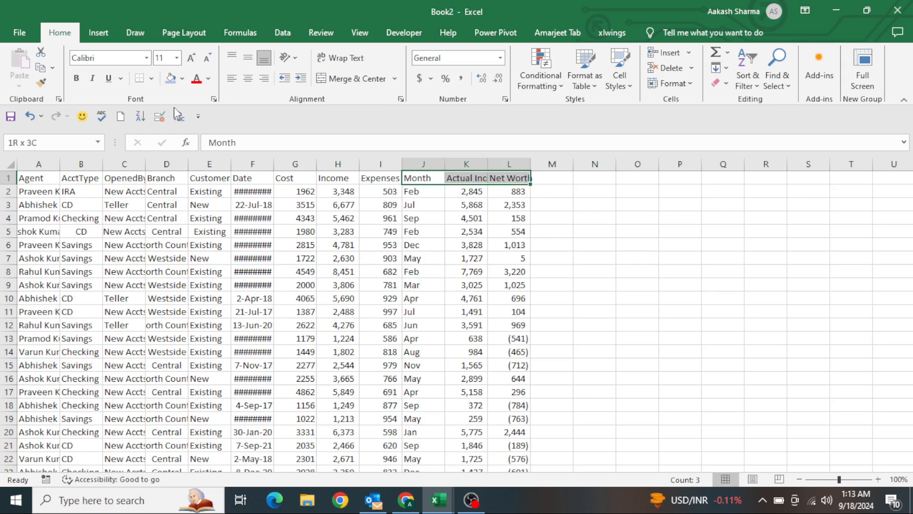
left_click(170, 77)
key("Right")
key("Right")
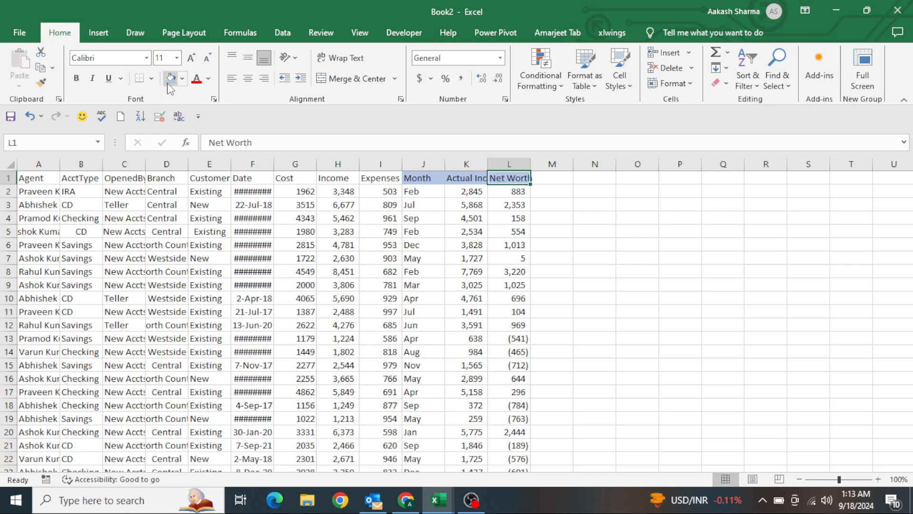
Autofit the width of the Net Worth column.
key("alt+h")
key("o")
key("i")
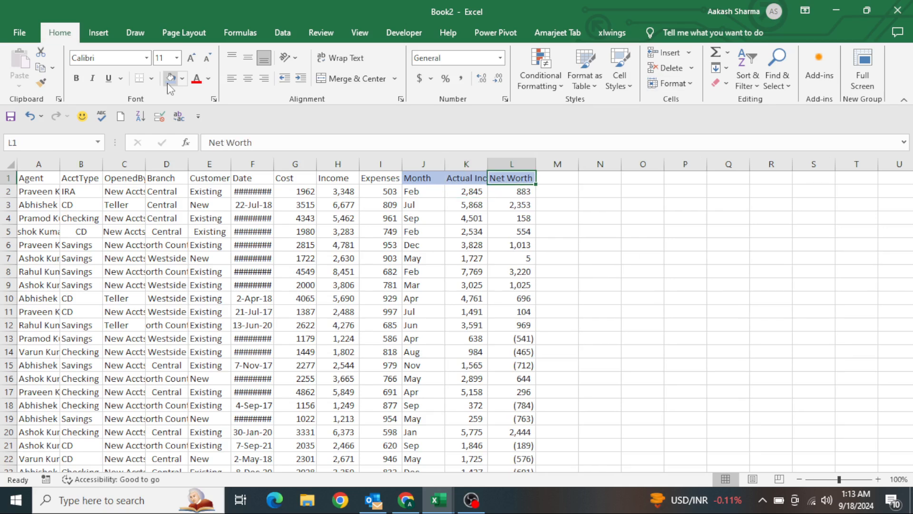
Show the workbook's sheet tabs by running Activewindow.DisplayWorkbookTabs=True in the VBA Immediate window, and return to the worksheet.
key("alt+F11")
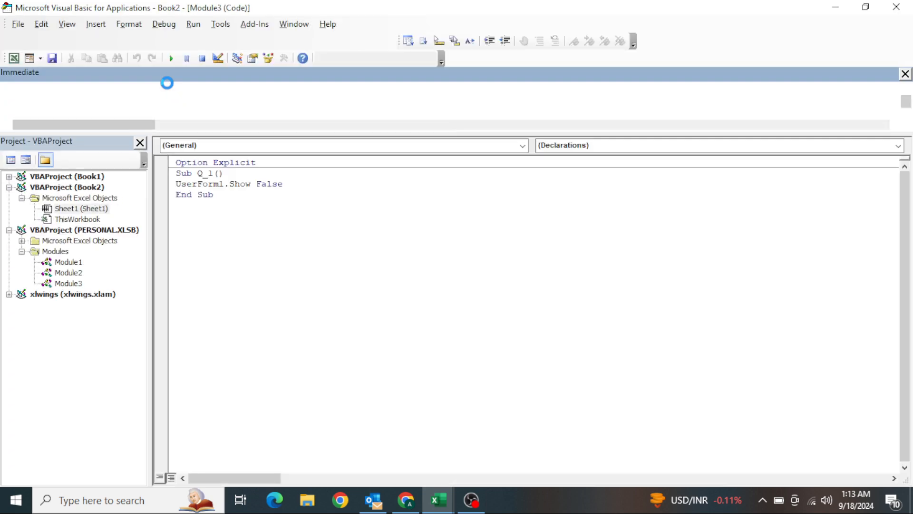
type("Activewindow.DisplayWorkbookTabs=True")
key("Return")
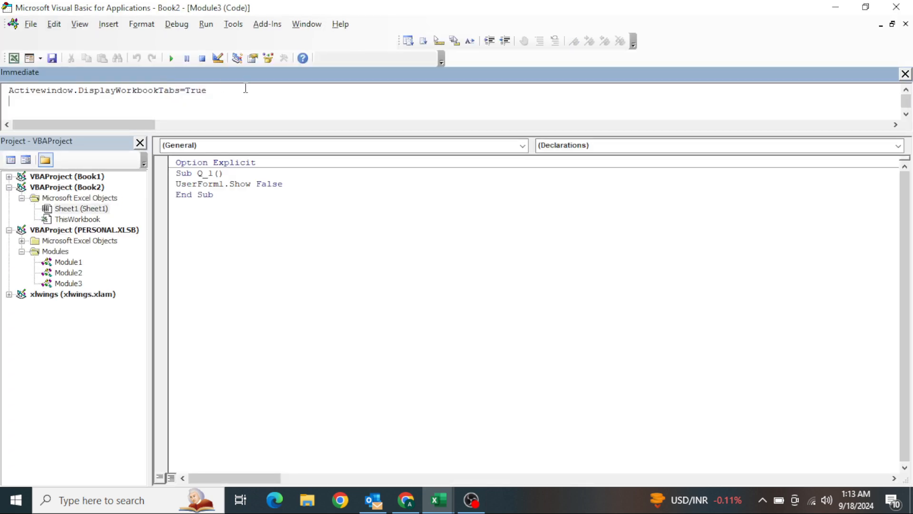
left_click(897, 6)
left_click(293, 366)
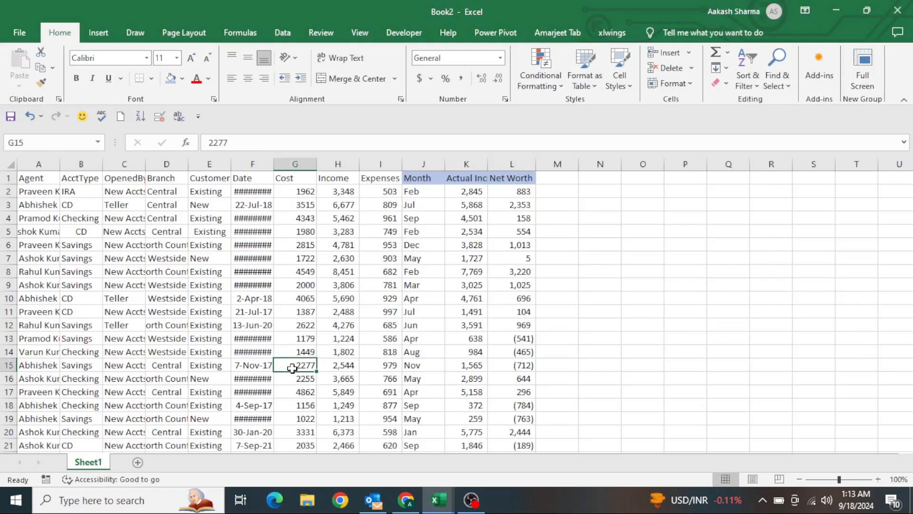
Rename the worksheet as Data.
key("alt+h")
type("o")
type("rData")
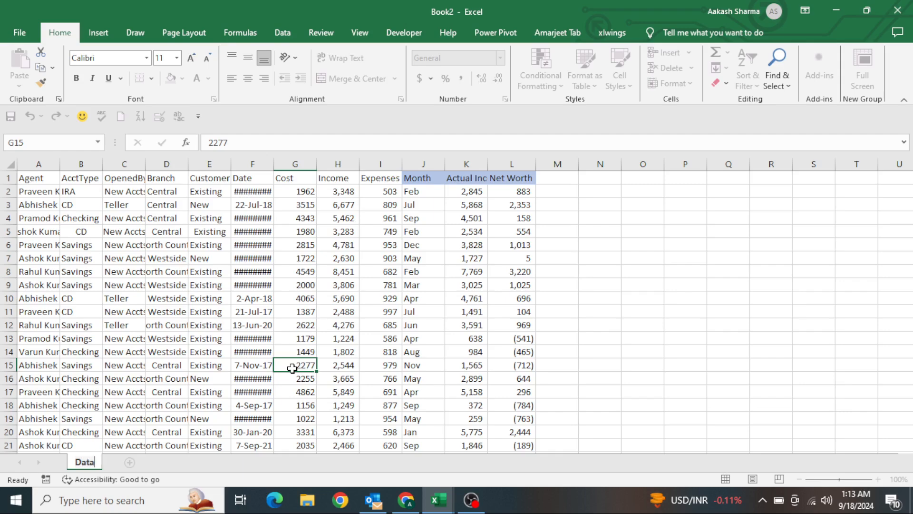
key("Return")
Insert a PivotTable on a new worksheet from the Data sheet's full range A1:L1449.
key("ctrl+Home")
key("ctrl+shift+End")
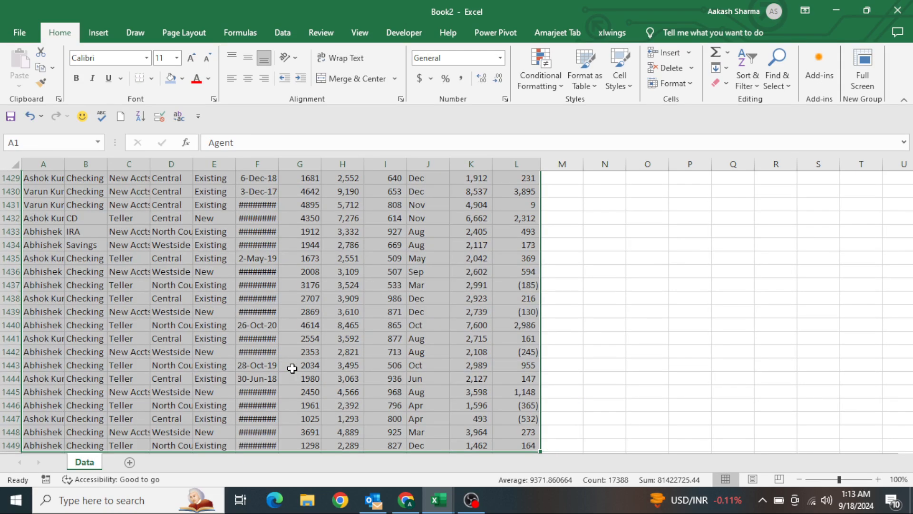
key("ctrl+Home")
key("ctrl+shift+End")
key("alt+n")
key("v")
key("t")
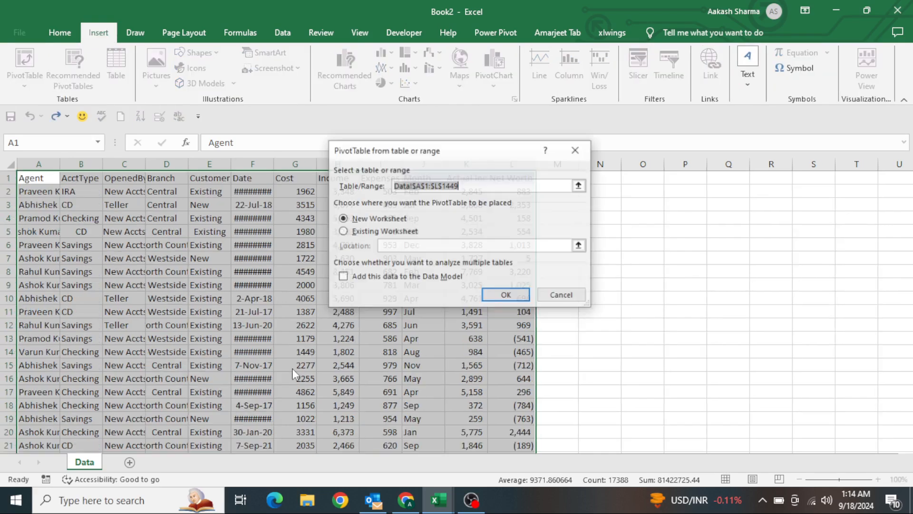
key("Return")
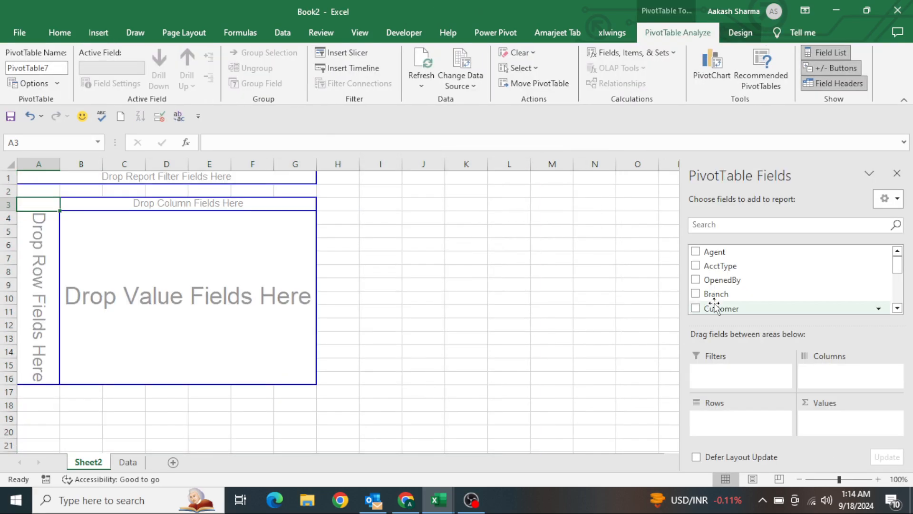
Add Net Worth to the PivotTable's Values area and select its total in B4.
scroll(808, 271, "down", 5)
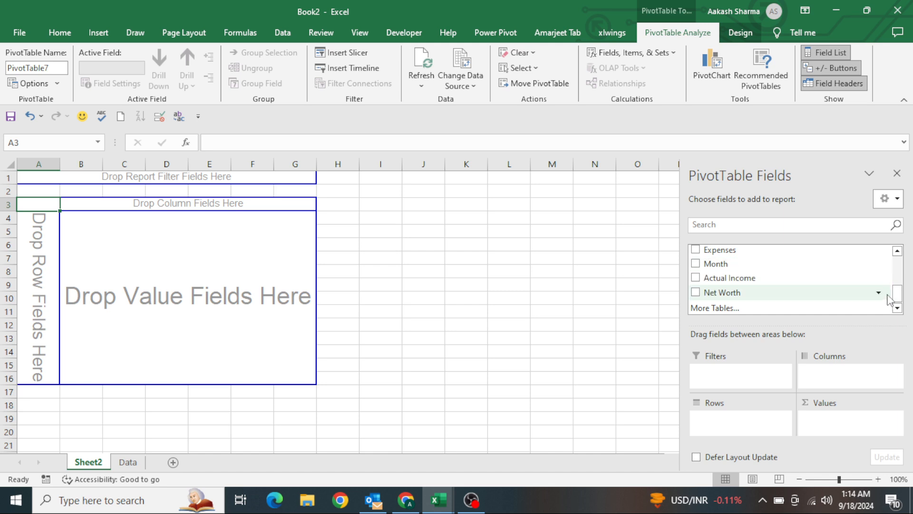
left_click_drag(726, 295, 838, 420)
left_click(405, 334)
key("ctrl+Left")
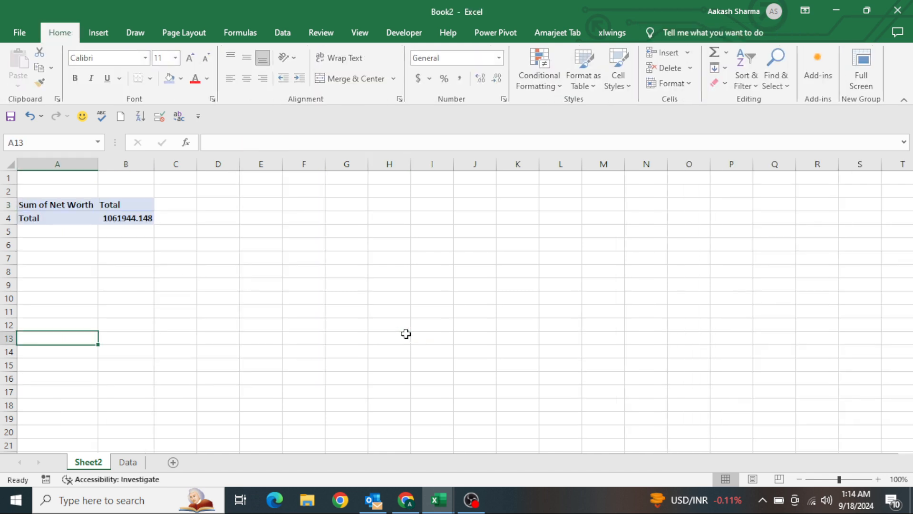
key("ctrl+Up")
key("Right")
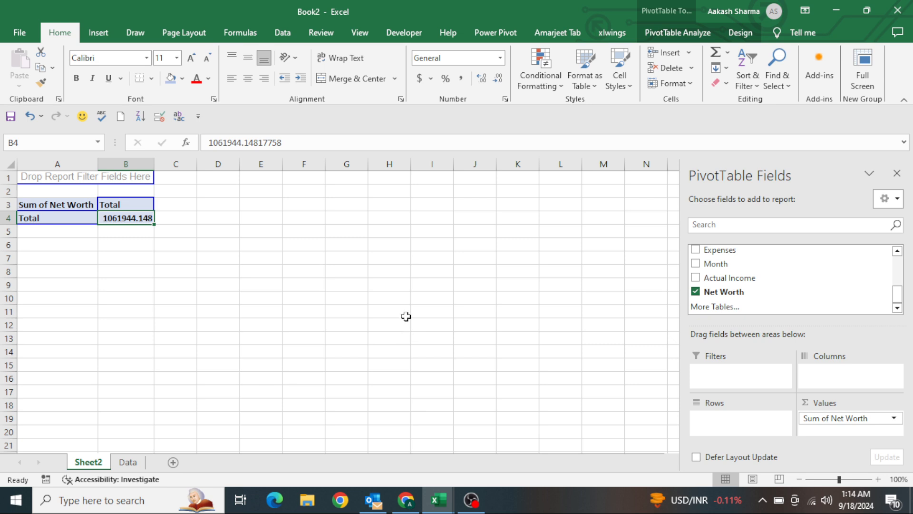
Format the Net Worth total with comma separators and no decimal places.
left_click(459, 79)
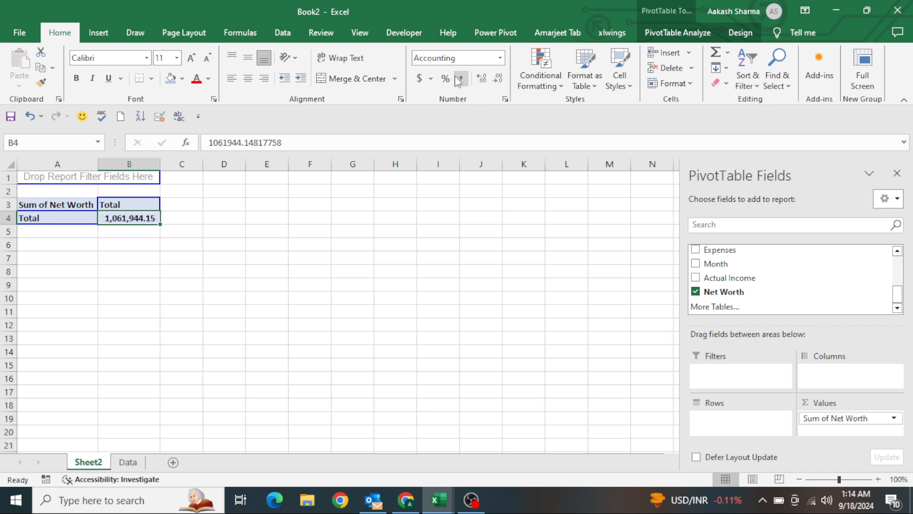
left_click(497, 79)
left_click(498, 79)
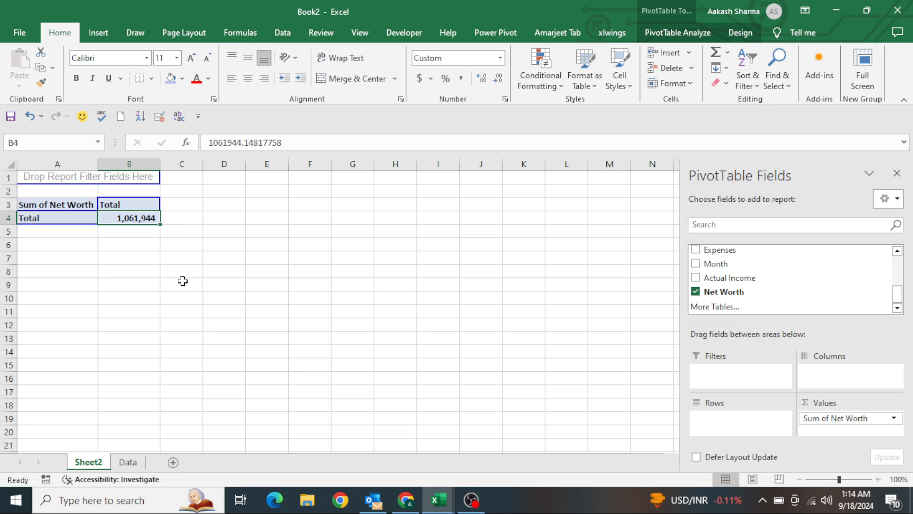
Apply the custom number format #.##,"K" to the Net Worth total in B4.
key("ctrl+1")
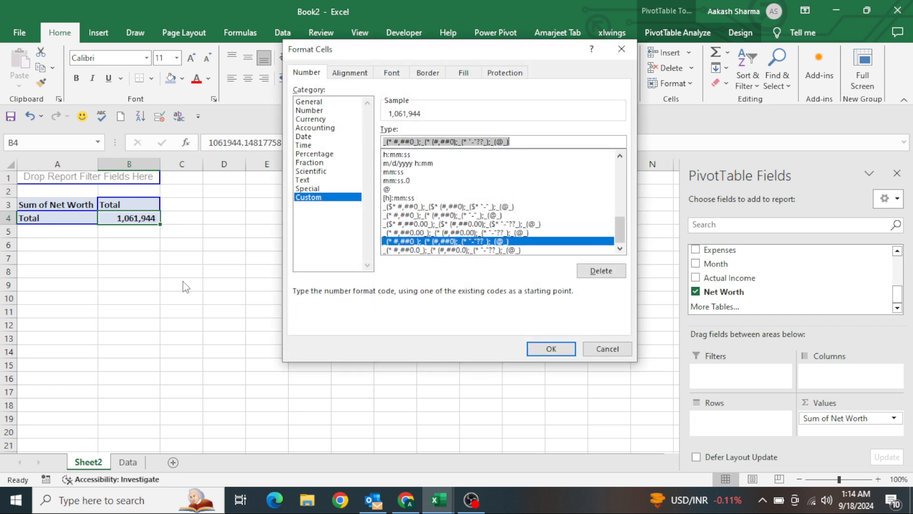
type("#.")
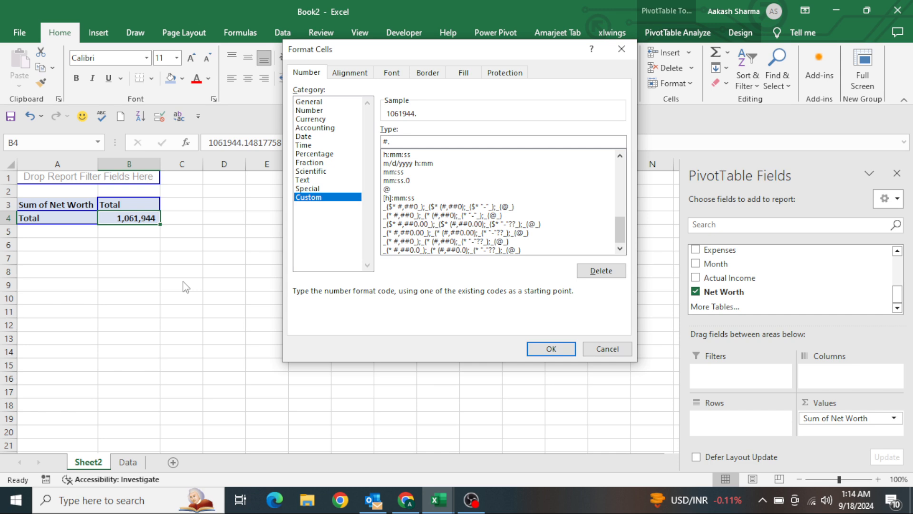
type("##,\"K\"")
key("Return")
left_click(182, 282)
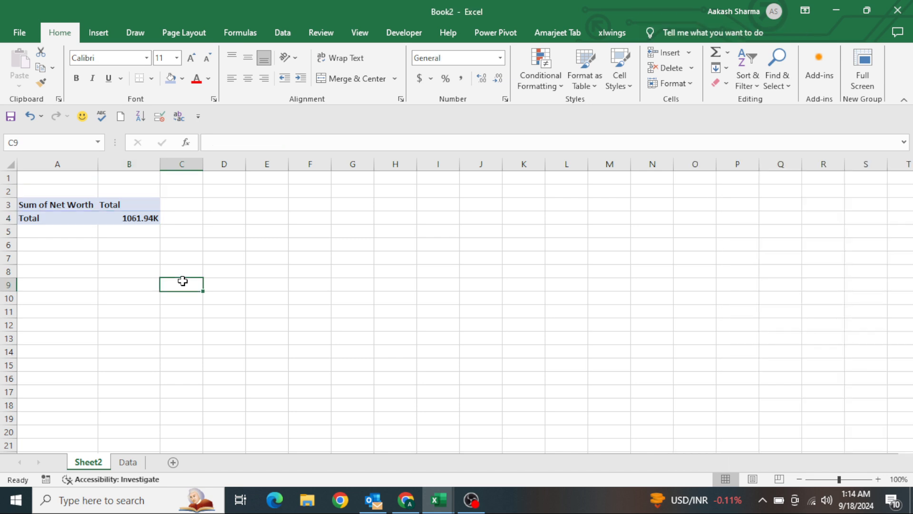
Copy the Net Worth PivotTable and paste the duplicate at A7.
key("ctrl+Left")
key("ctrl+Up")
key("ctrl+Up")
key("ctrl+shift+Down")
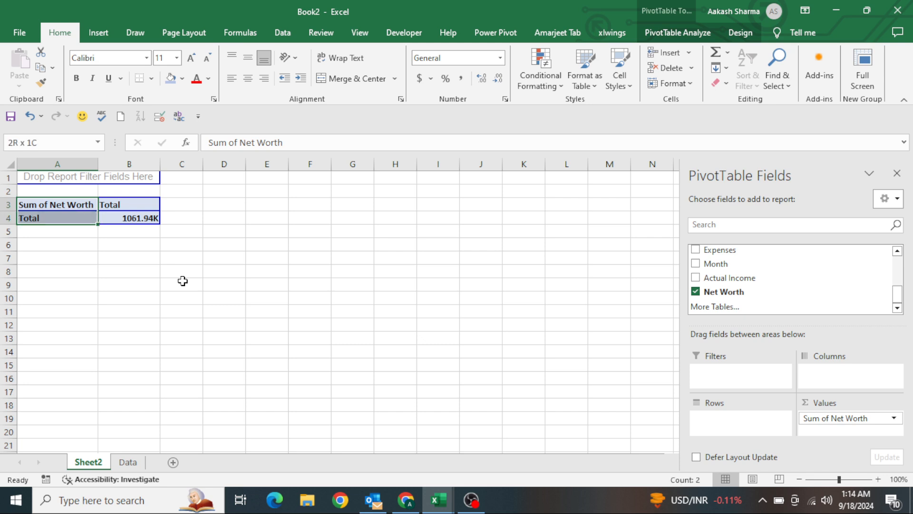
key("ctrl+shift+Right")
key("ctrl+c")
key("Down")
key("Down")
key("Down")
key("Down")
key("ctrl+v")
key("Escape")
key("Down")
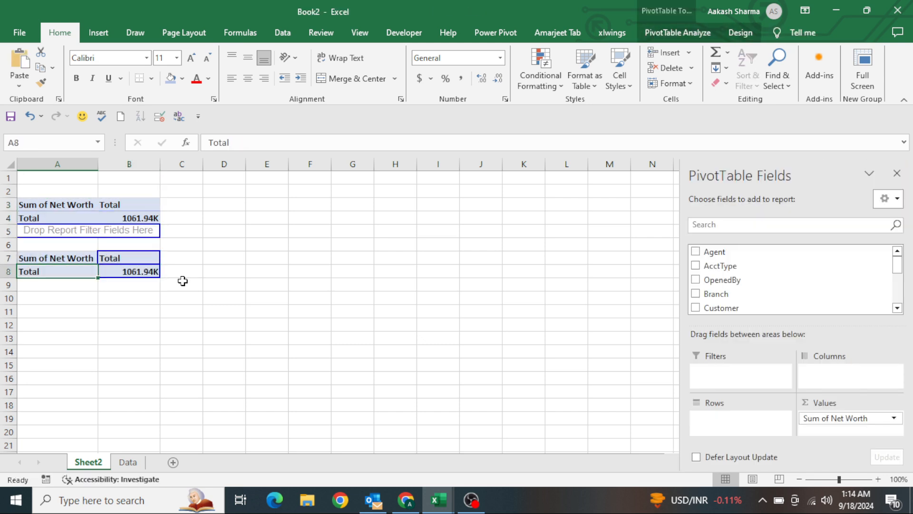
In the PivotTable at A7, replace Net Worth with Month in Rows and the sums of Cost and Income in Values.
left_click_drag(844, 418, 613, 395)
scroll(723, 300, "down", 5)
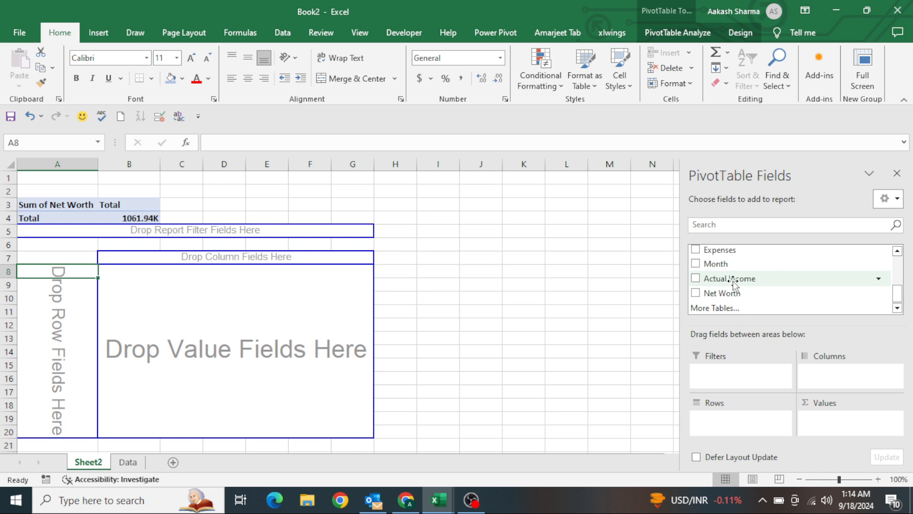
left_click_drag(748, 265, 741, 422)
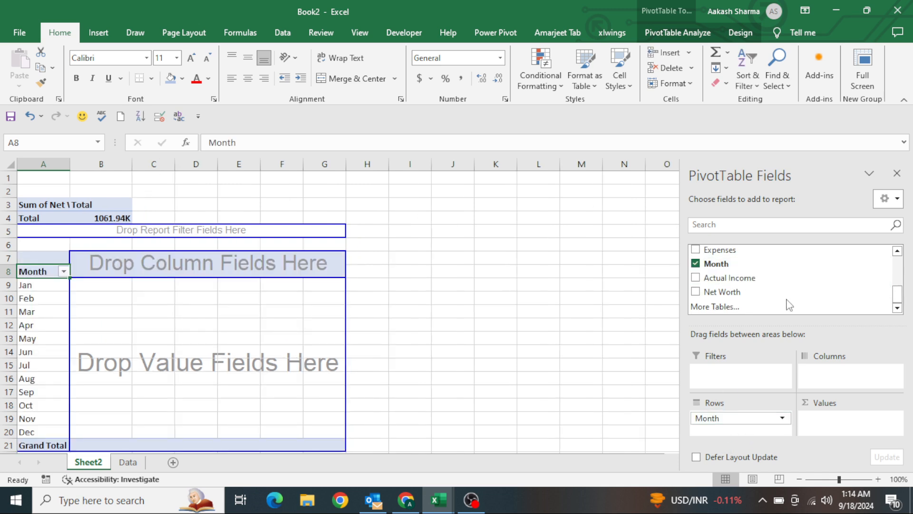
scroll(749, 282, "up", 1)
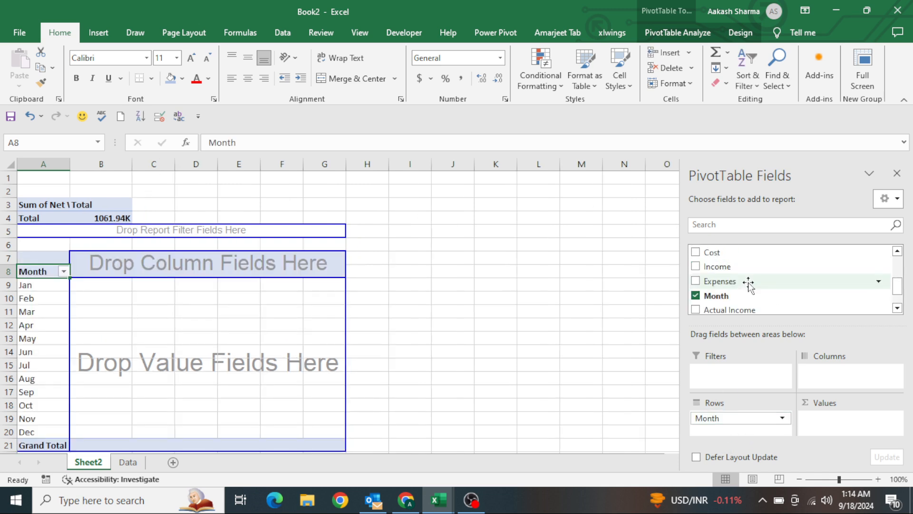
left_click_drag(712, 252, 839, 421)
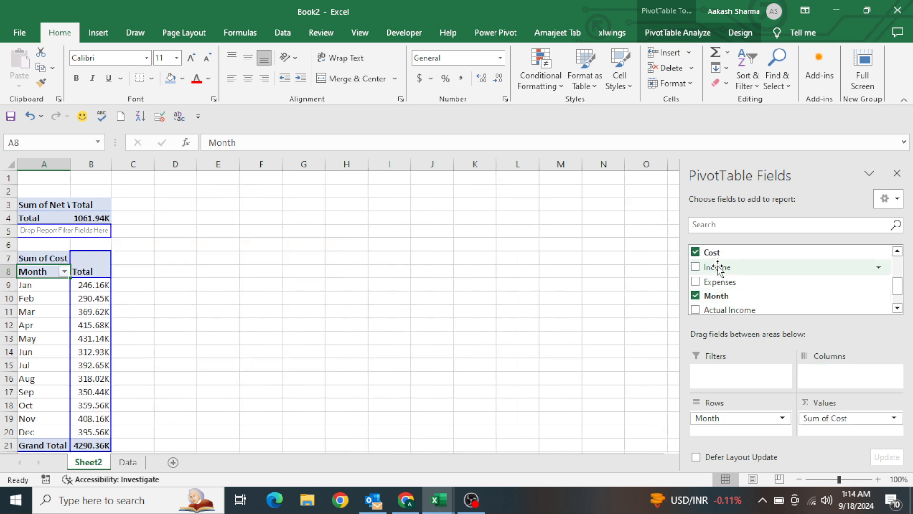
left_click_drag(717, 267, 844, 435)
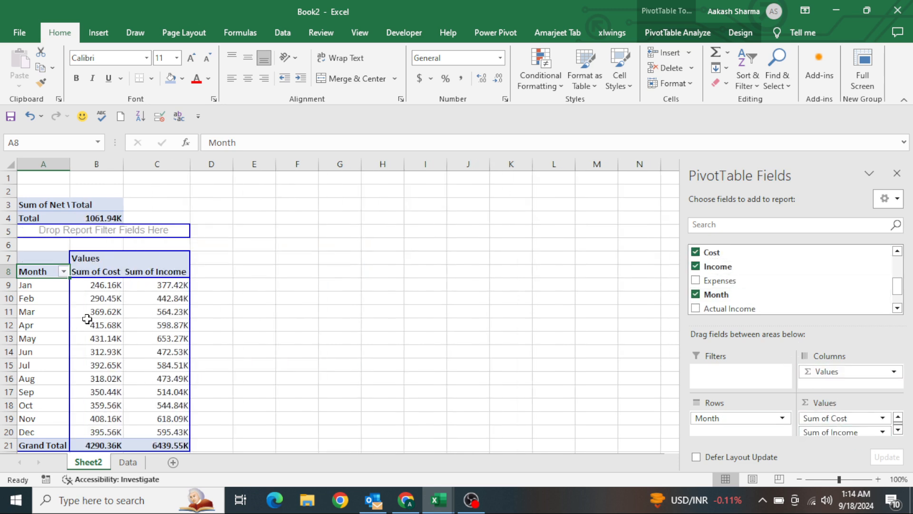
Show both Sum of Cost and Sum of Income in the monthly PivotTable as % of Grand Total.
mouse_move(87, 319)
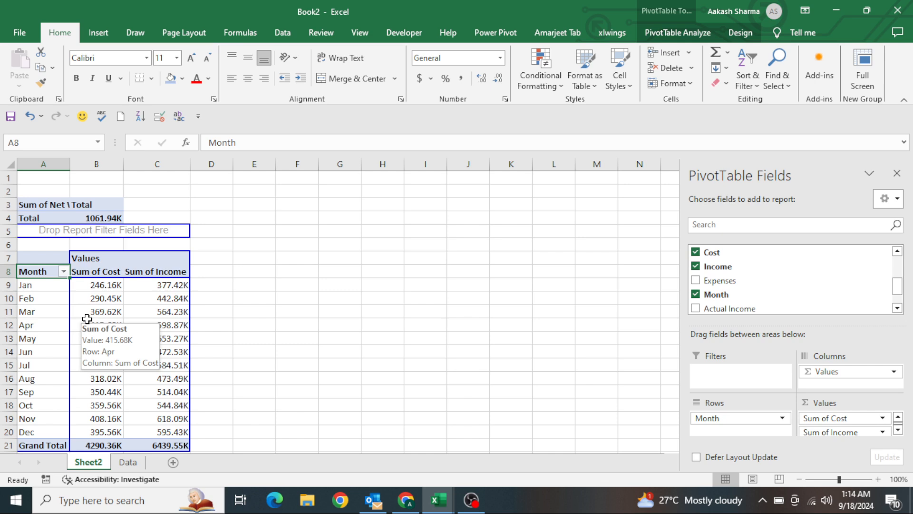
mouse_move(108, 307)
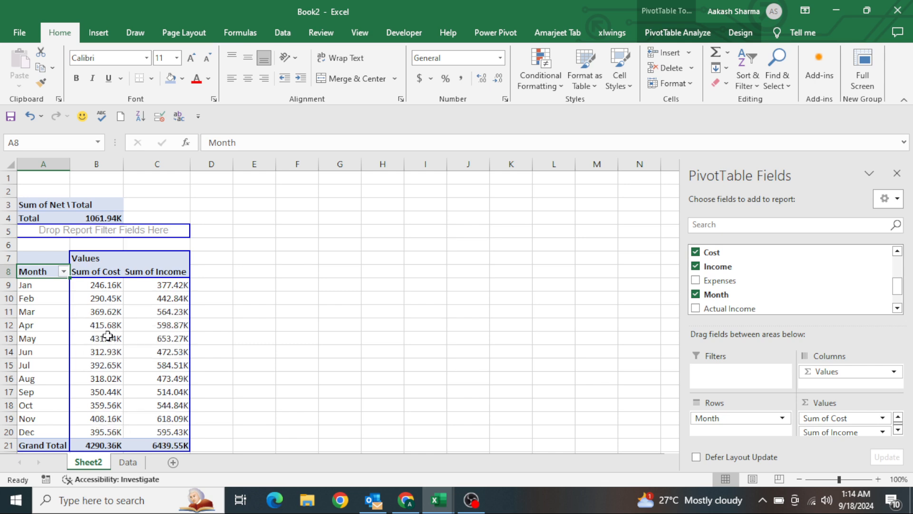
right_click(108, 336)
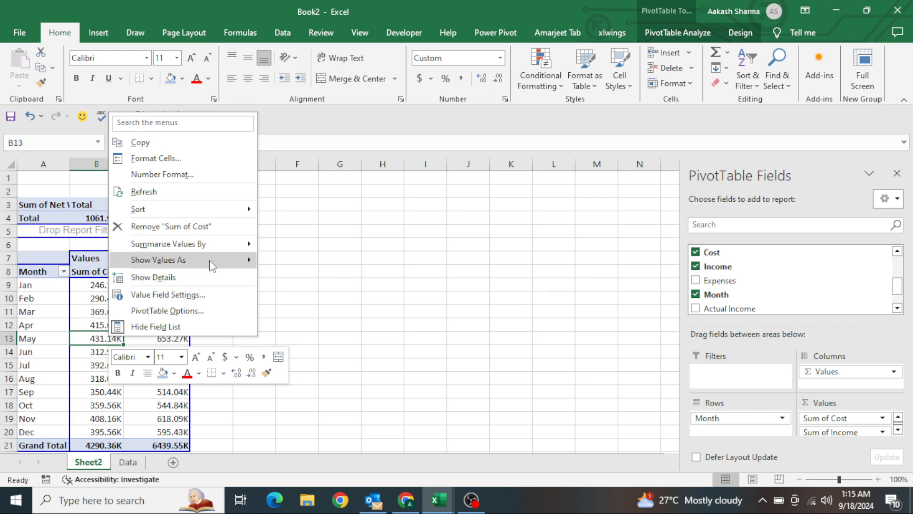
mouse_move(213, 265)
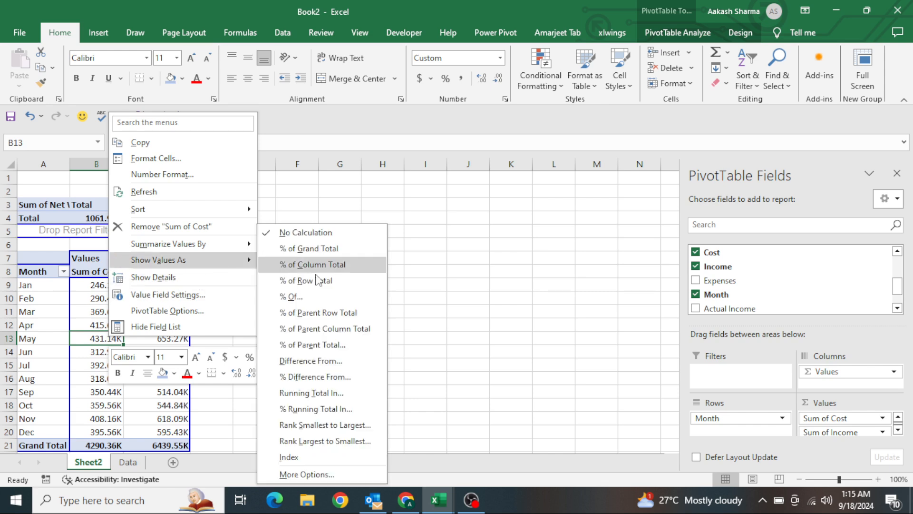
left_click(307, 252)
right_click(136, 310)
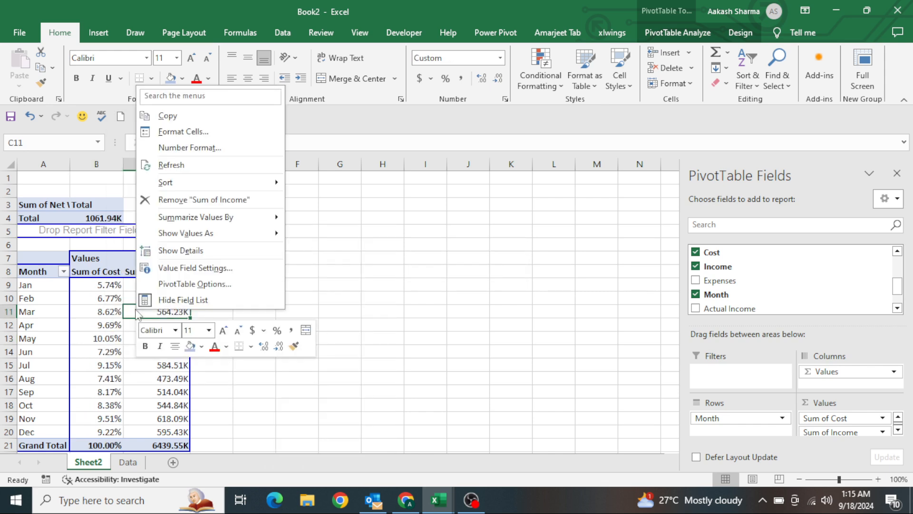
mouse_move(264, 233)
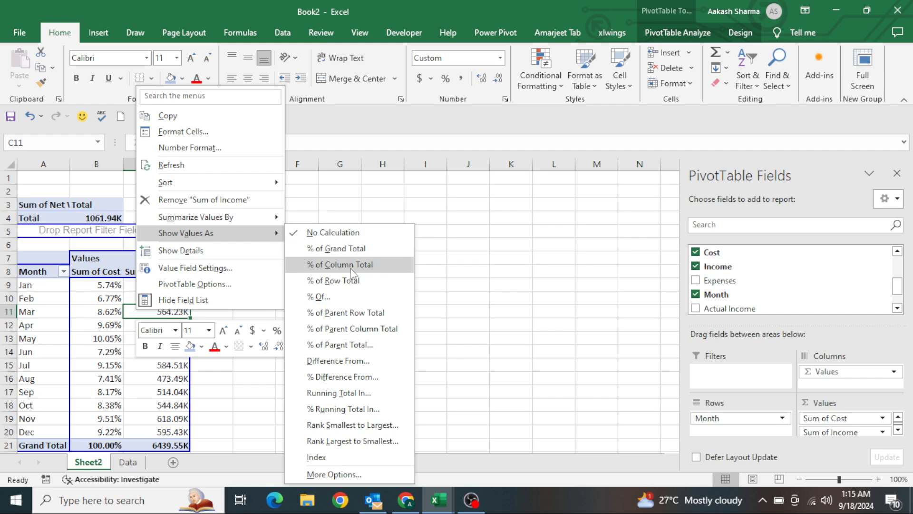
left_click(323, 247)
left_click(323, 247)
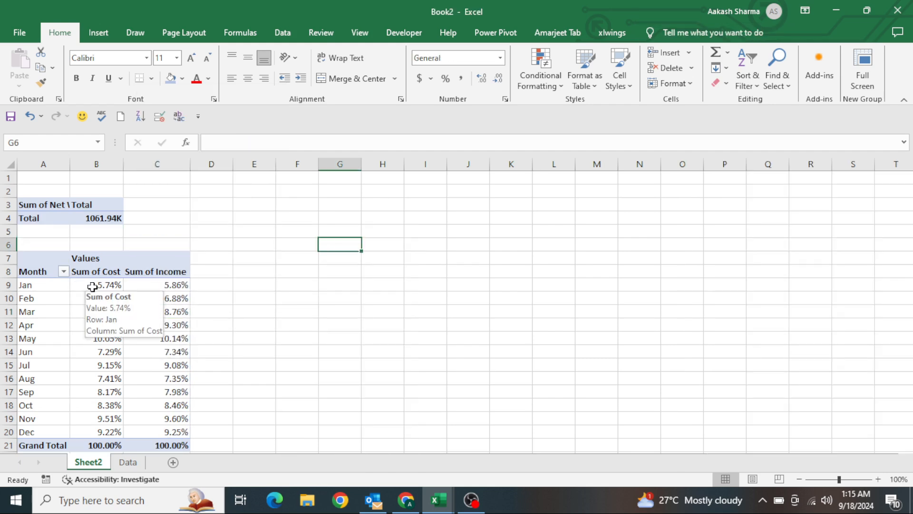
left_click(93, 286)
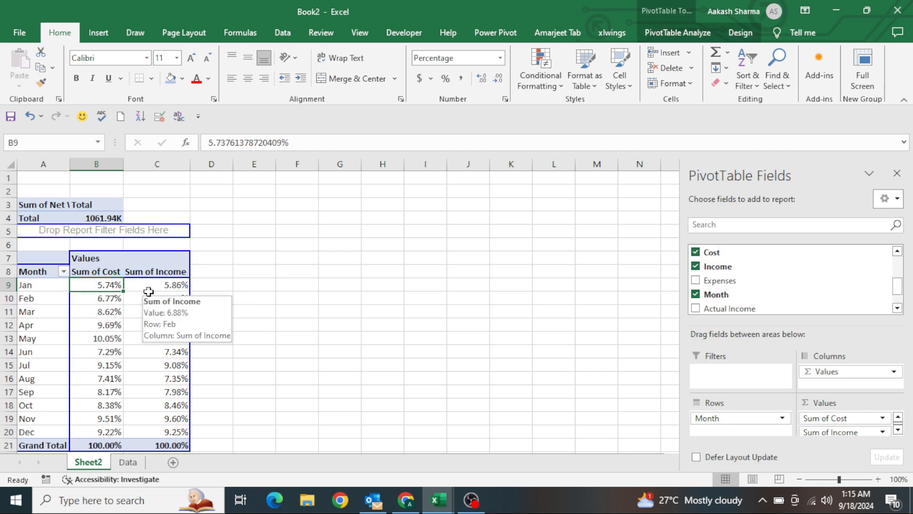
left_click(148, 291)
left_click_drag(130, 284, 96, 285)
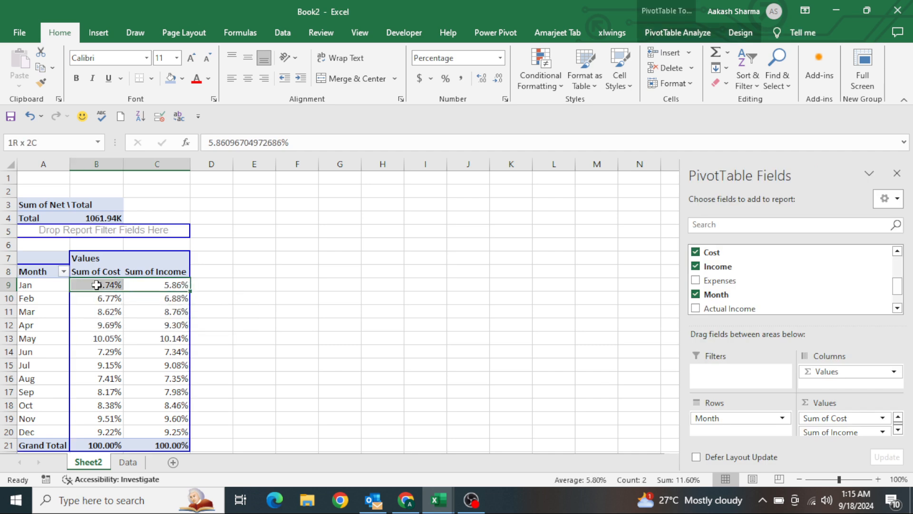
left_click(230, 293)
Copy the whole monthly cost and income PivotTable and paste the duplicate at E7.
left_click(185, 306)
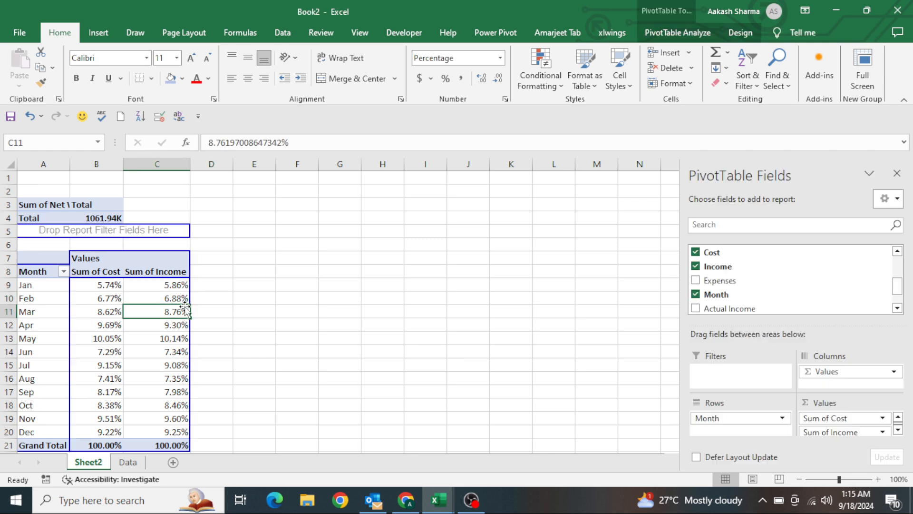
key("Left")
key("ctrl+Up")
key("ctrl+shift+Down")
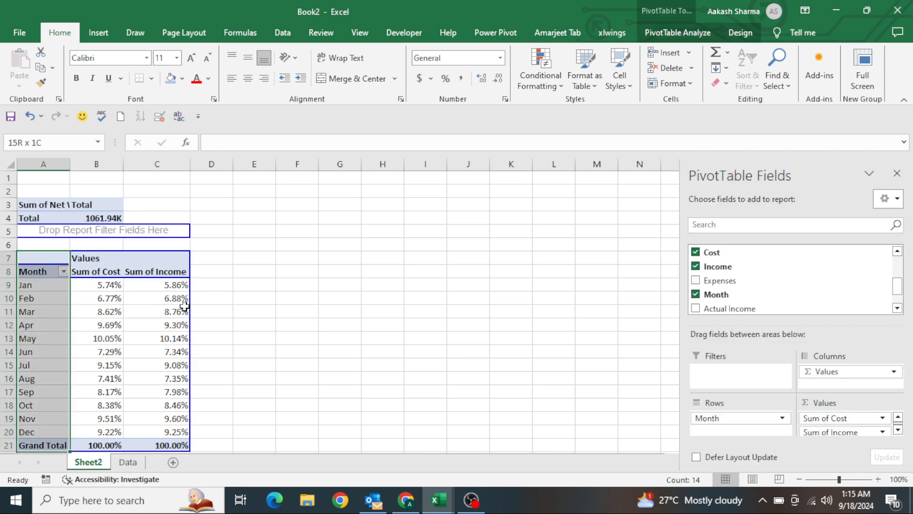
key("shift+Right")
key("shift+Right")
key("ctrl+c")
key("Right")
key("Right")
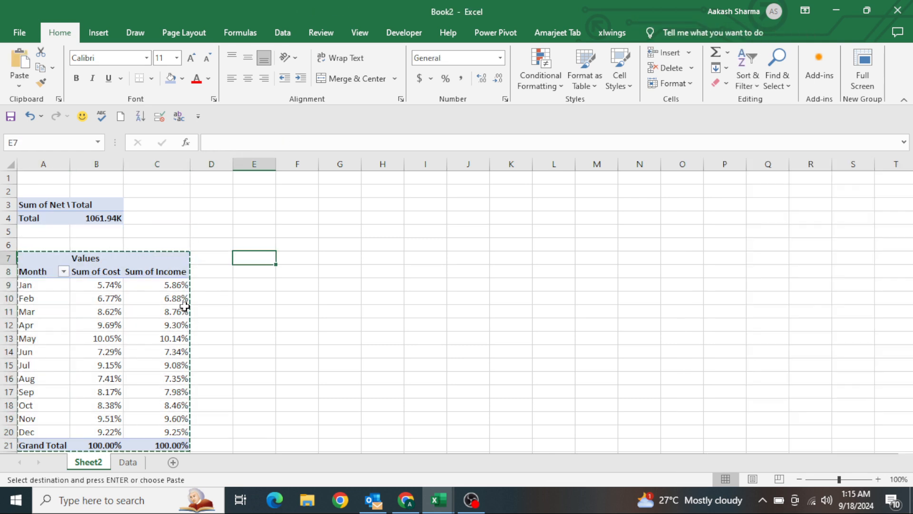
key("ctrl+v")
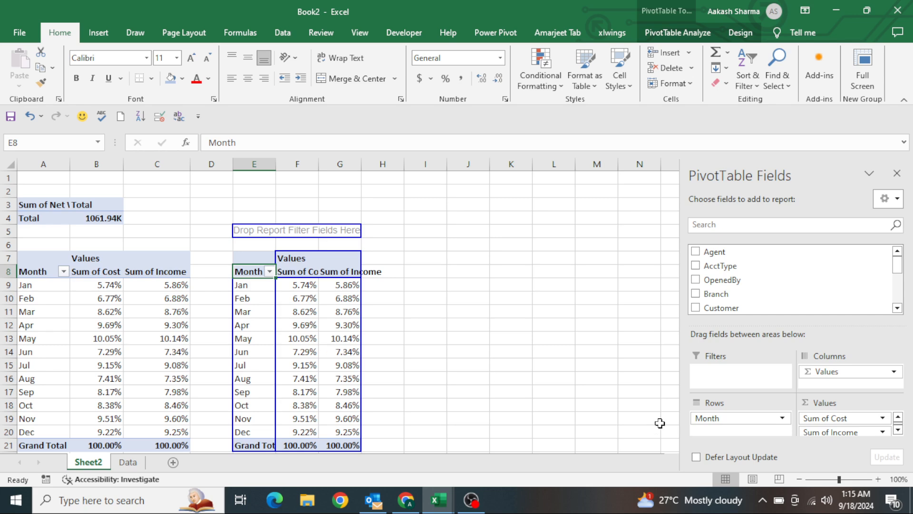
In the PivotTable at E7, replace Month, Cost and Income with Branch in Rows and the sum of Actual Income in Values.
left_click_drag(863, 419, 516, 328)
left_click_drag(856, 417, 628, 387)
scroll(746, 284, "down", 5)
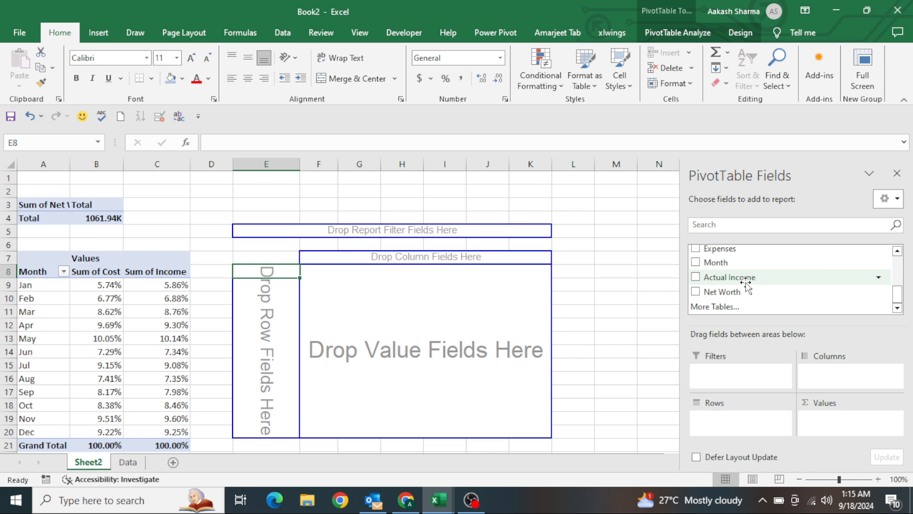
left_click_drag(747, 291, 784, 285)
left_click_drag(719, 282, 857, 423)
scroll(810, 305, "up", 10)
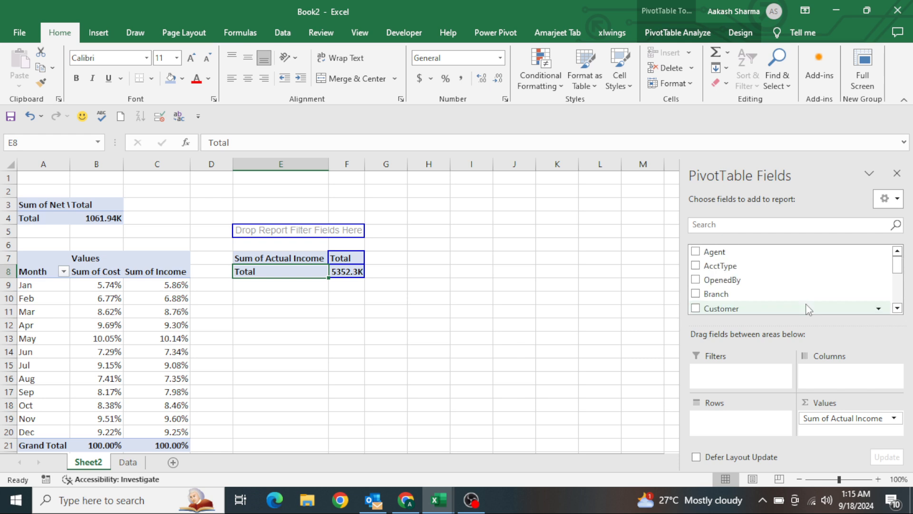
left_click_drag(737, 296, 744, 435)
left_click(398, 288)
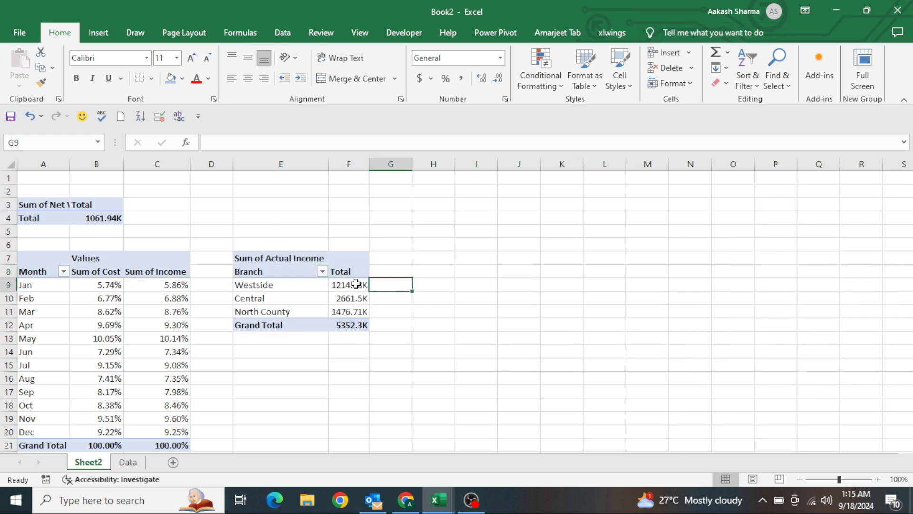
Show the Sum of Actual Income in the branch PivotTable as % of Grand Total.
right_click(345, 301)
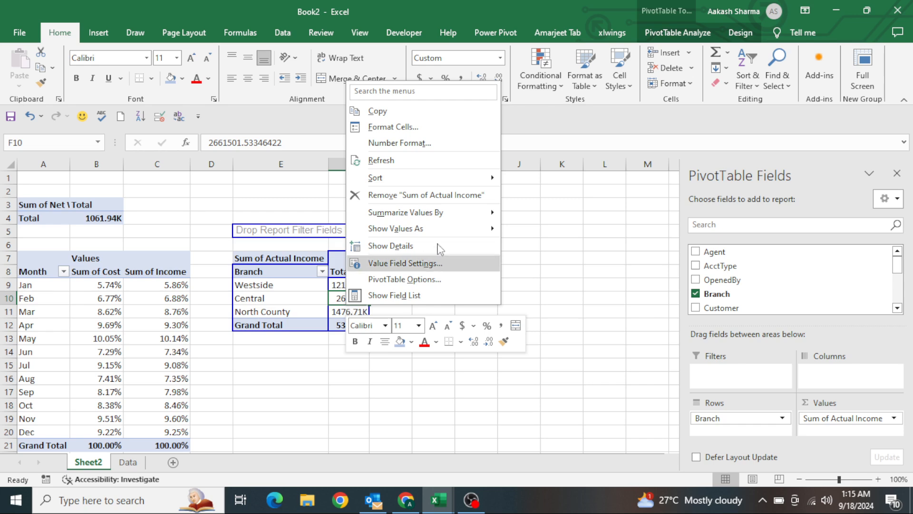
mouse_move(455, 230)
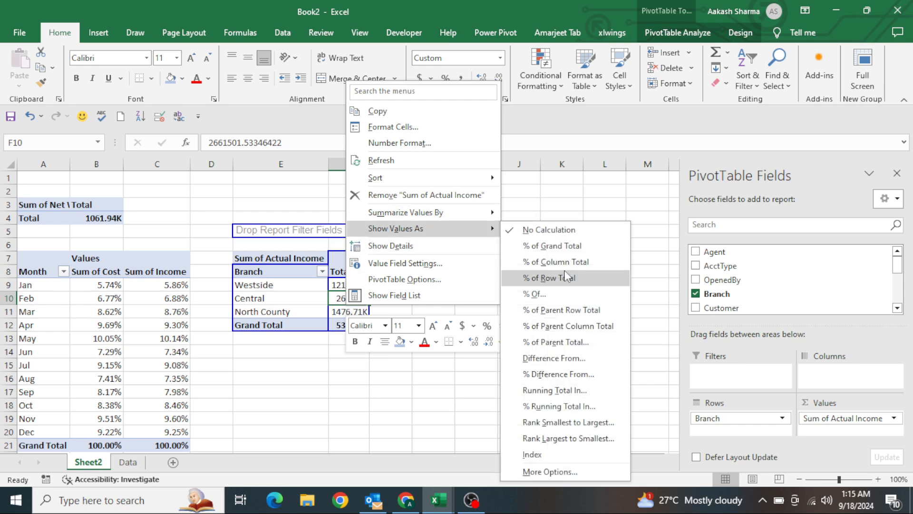
left_click(543, 247)
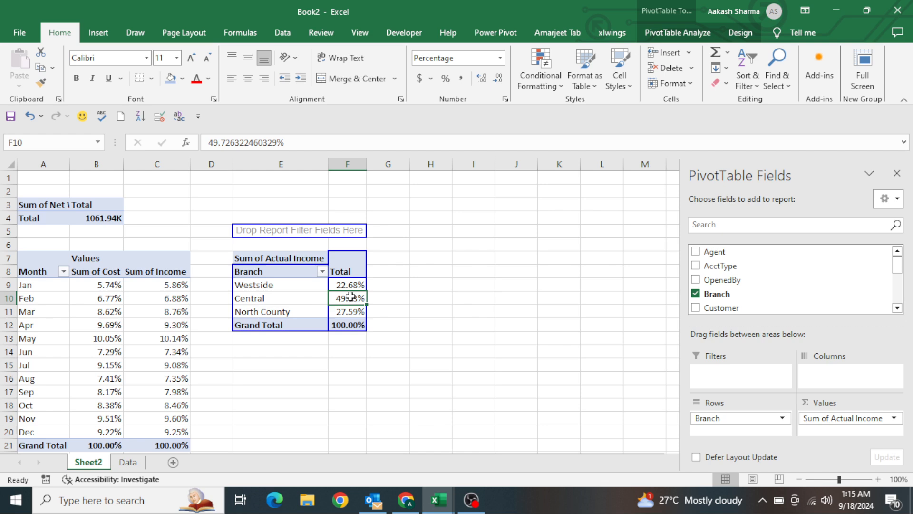
Copy the whole branch income PivotTable and paste the duplicate at E14.
key("Left")
key("ctrl+Up")
key("ctrl+shift+Down")
key("ctrl+shift+Right")
key("ctrl+c")
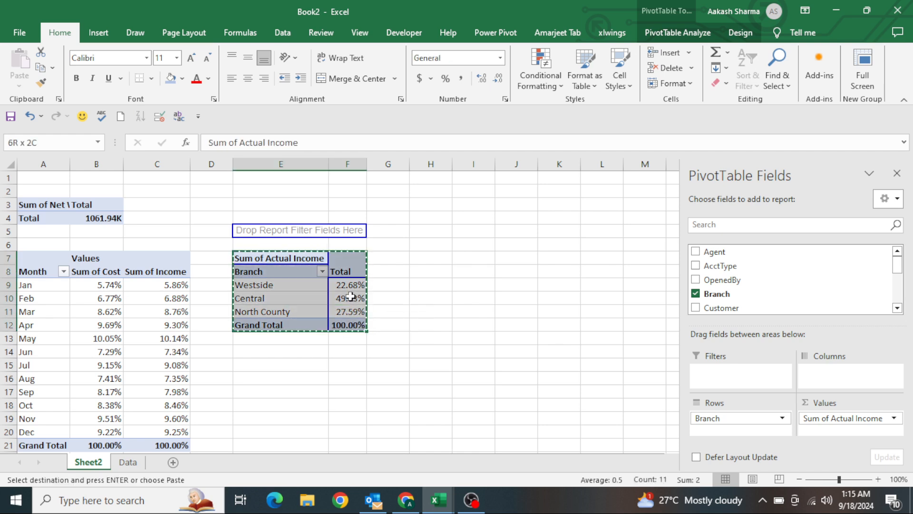
key("ctrl+Down")
key("Down")
key("Down")
key("ctrl+v")
key("Escape")
key("Down")
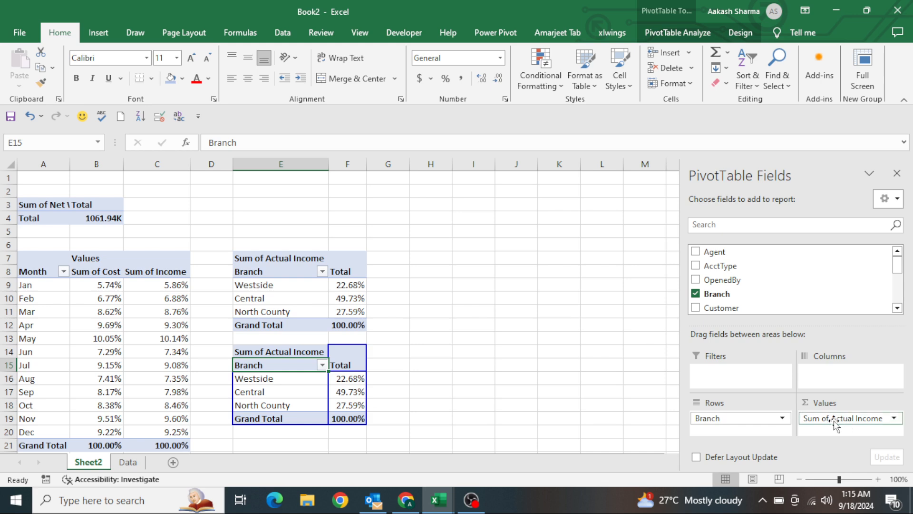
In the PivotTable at E14, remove Branch and Actual Income and put the sum of Cost in Values.
left_click_drag(742, 418, 623, 395)
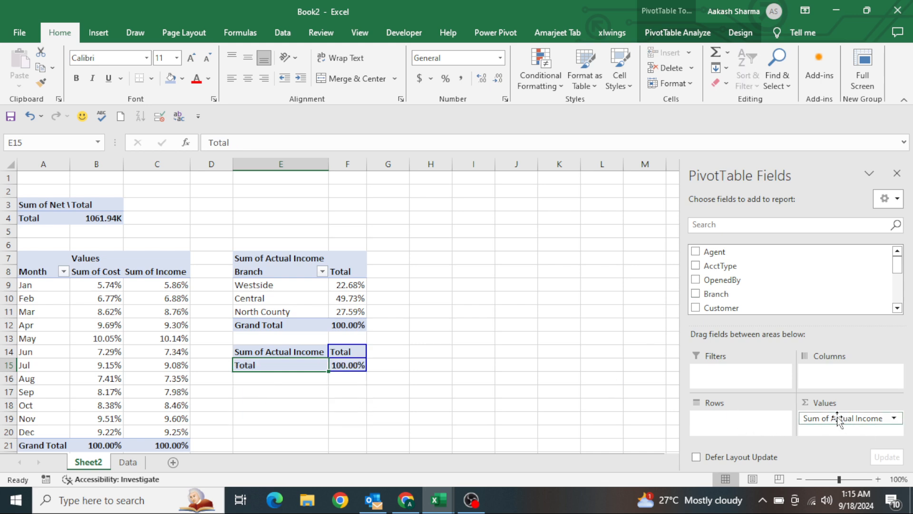
left_click_drag(836, 418, 646, 385)
scroll(758, 270, "down", 5)
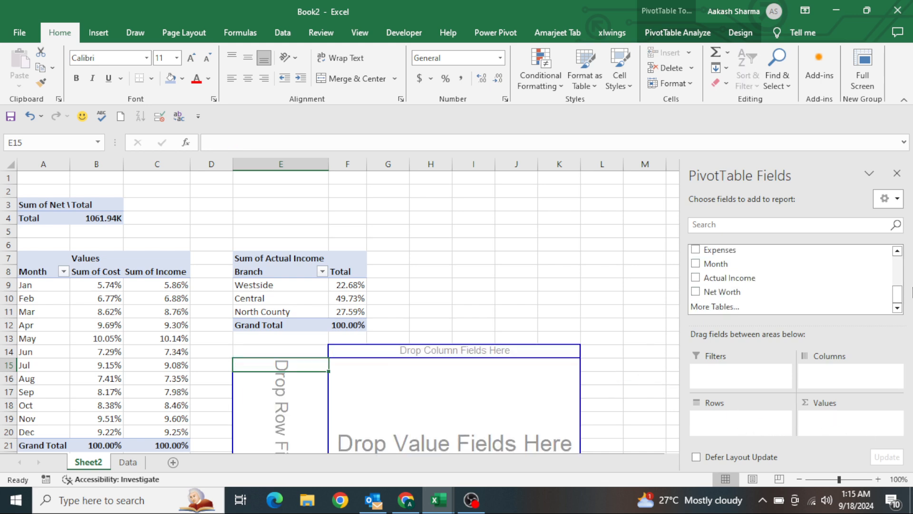
left_click(897, 250)
left_click(897, 250)
left_click_drag(734, 259, 846, 425)
left_click(437, 365)
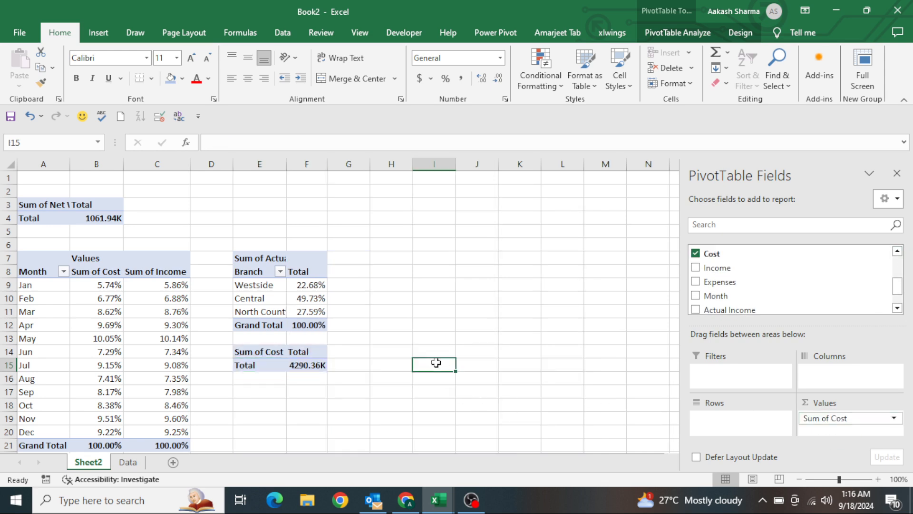
Copy the total cost PivotTable at E14 and paste the duplicate at H14.
key("ctrl+Left")
key("ctrl+Left")
key("ctrl+Up")
key("ctrl+shift+Down")
key("ctrl+shift+Right")
key("ctrl+c")
key("Right")
key("Right")
key("Right")
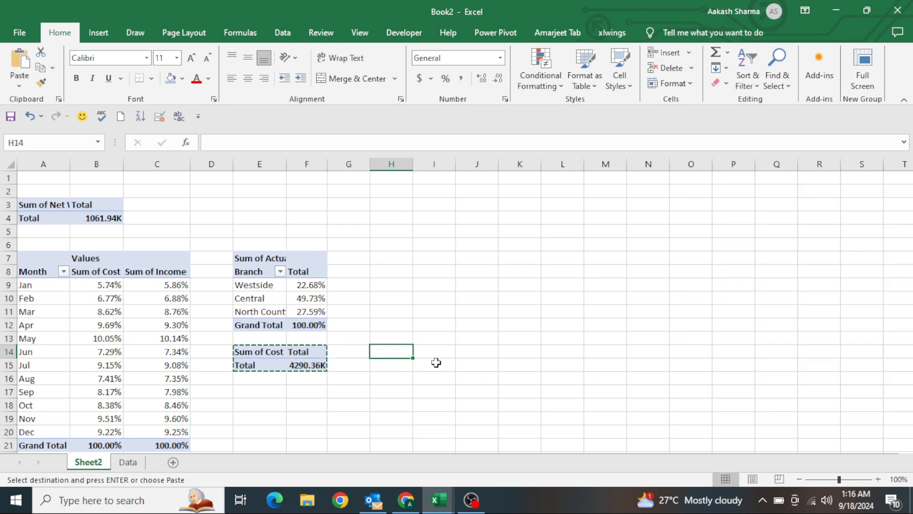
key("ctrl+v")
key("Escape")
key("Down")
In the PivotTable at H14, replace Cost with the sum of Income in Values.
left_click_drag(832, 421, 638, 362)
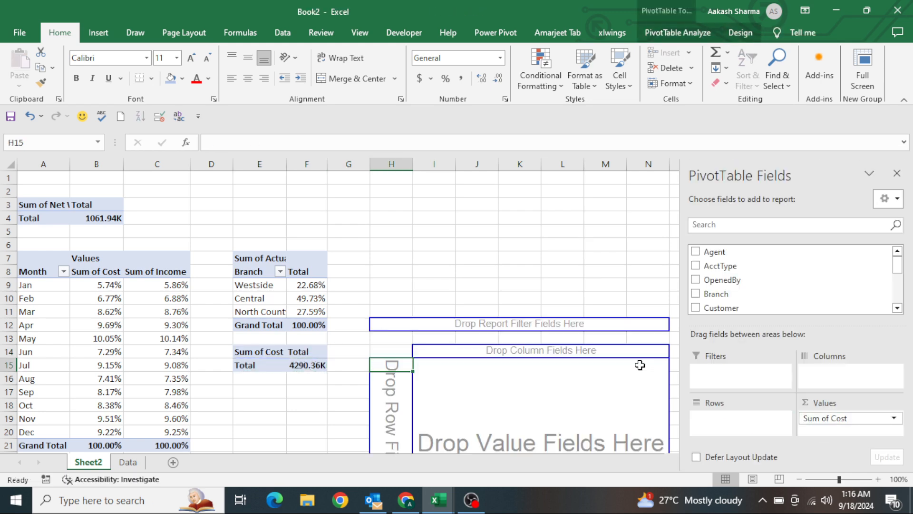
left_click(897, 308)
left_click(897, 308)
left_click(897, 308)
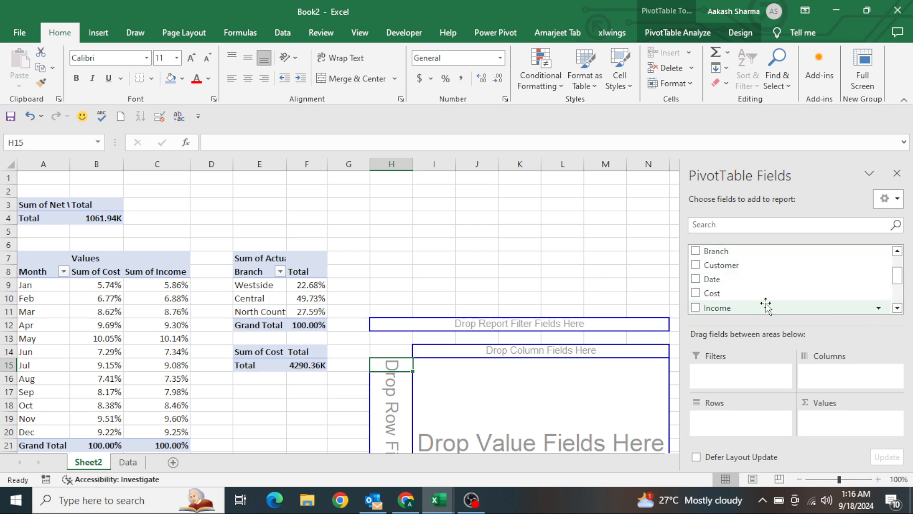
left_click_drag(764, 308, 856, 417)
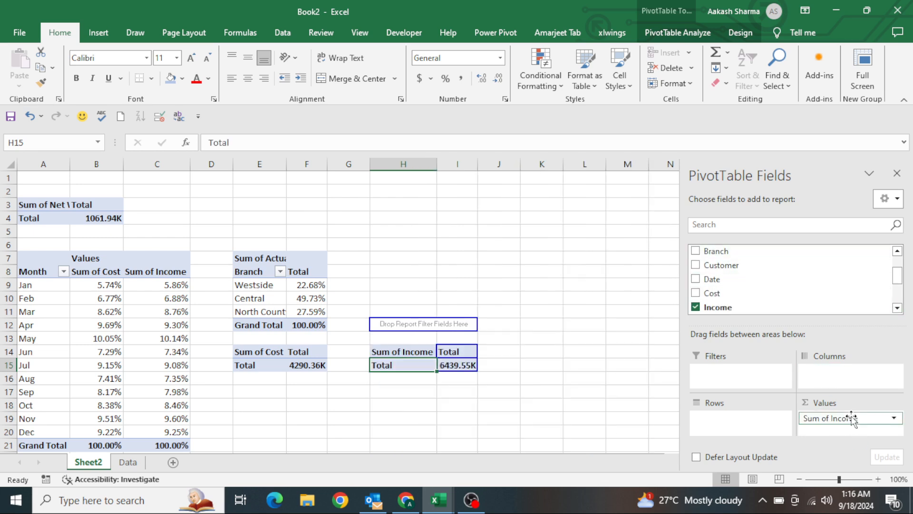
left_click(496, 328)
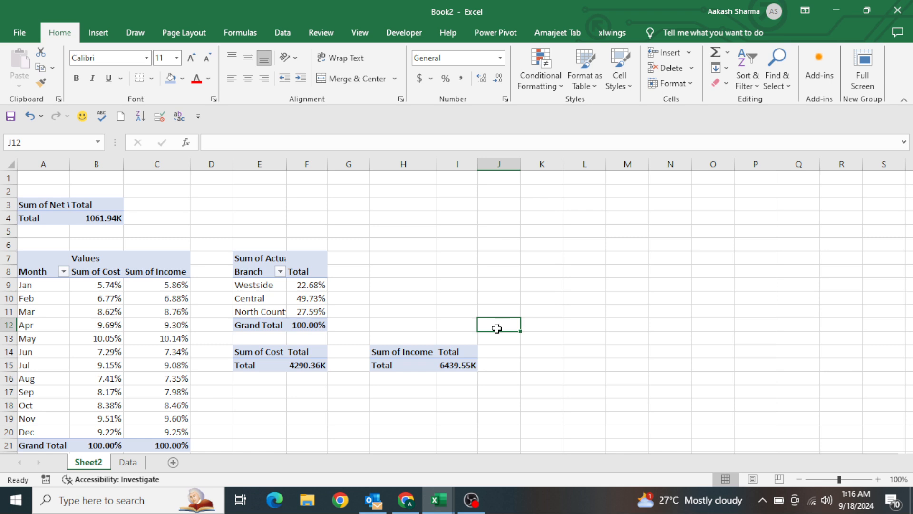
In C4, enter a formula linking to the net worth total in B4.
key("ctrl+Left")
key("ctrl+Up")
key("ctrl+Up")
key("ctrl+Left")
key("Down")
key("Down")
key("Right")
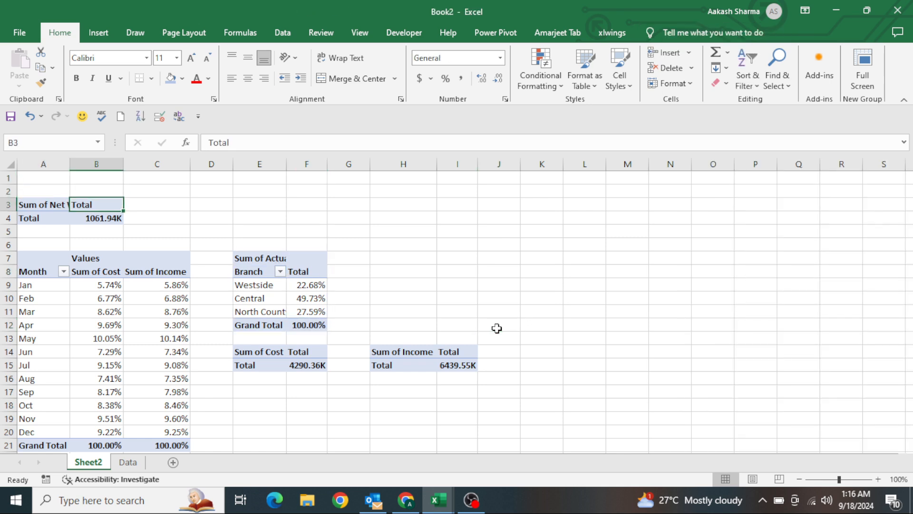
key("Down")
key("Right")
type("=")
key("Left")
key("ctrl+Return")
Copy B4 and paste only its formatting onto the linked net worth value in C4.
key("Left")
key("ctrl+c")
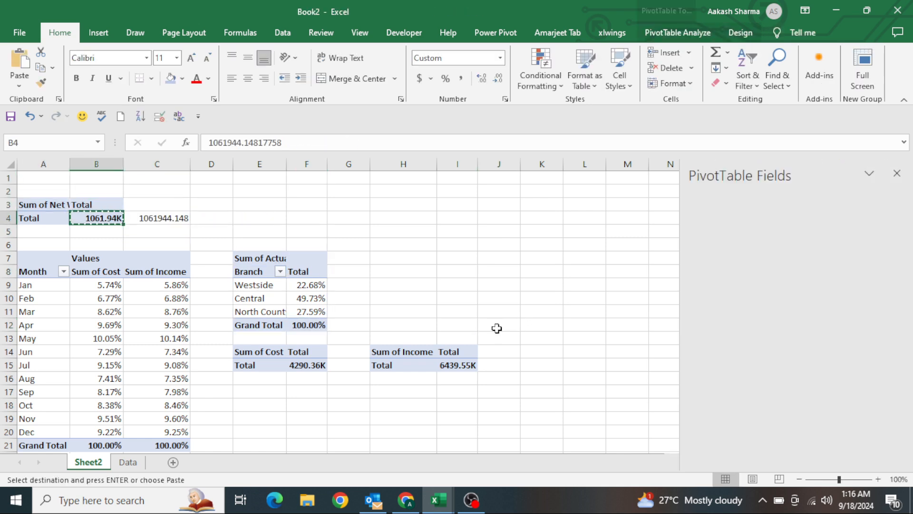
key("Right")
key("ctrl+alt+v")
key("t")
key("Return")
key("Escape")
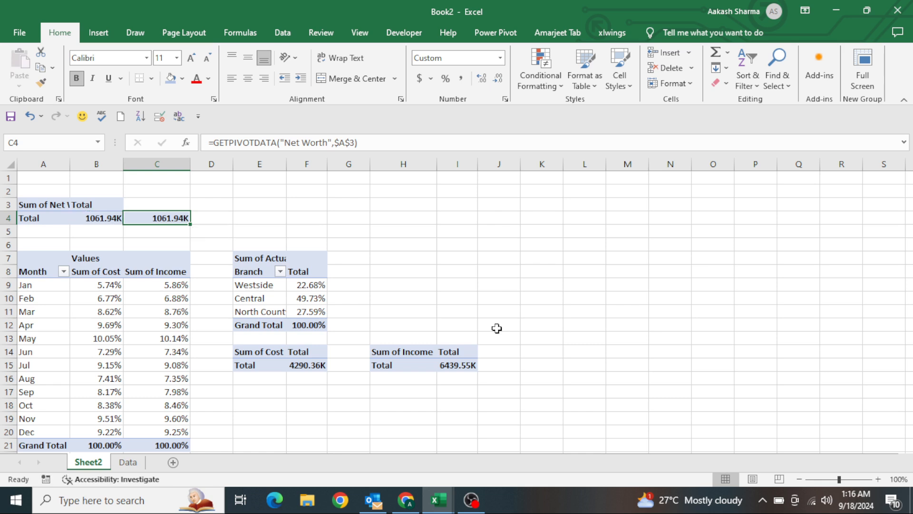
In G15, enter a formula linking to the cost total in F15.
key("Right")
key("Right")
key("Right")
key("ctrl+Down")
key("ctrl+Down")
key("Down")
key("Right")
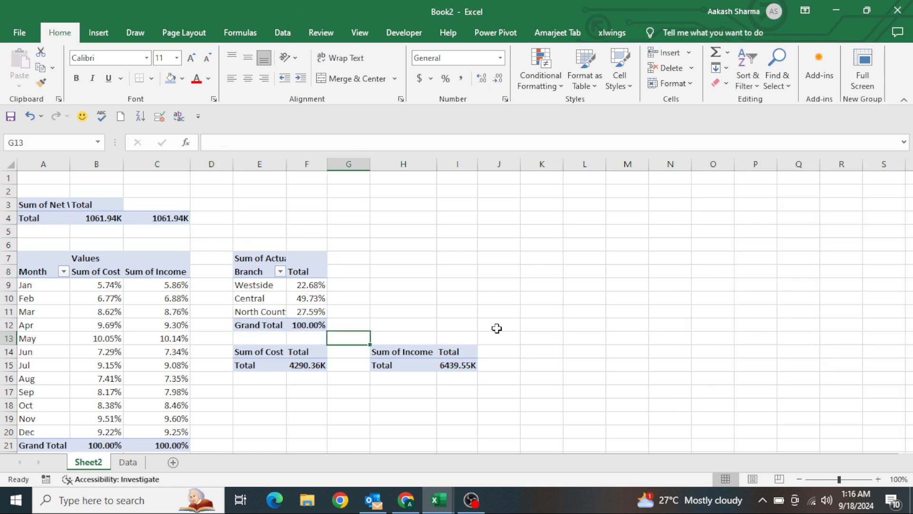
key("Down")
key("Down")
type("=")
key("Left")
key("ctrl+Return")
Copy F15 and paste only its formatting onto the linked cost value in G15.
key("Left")
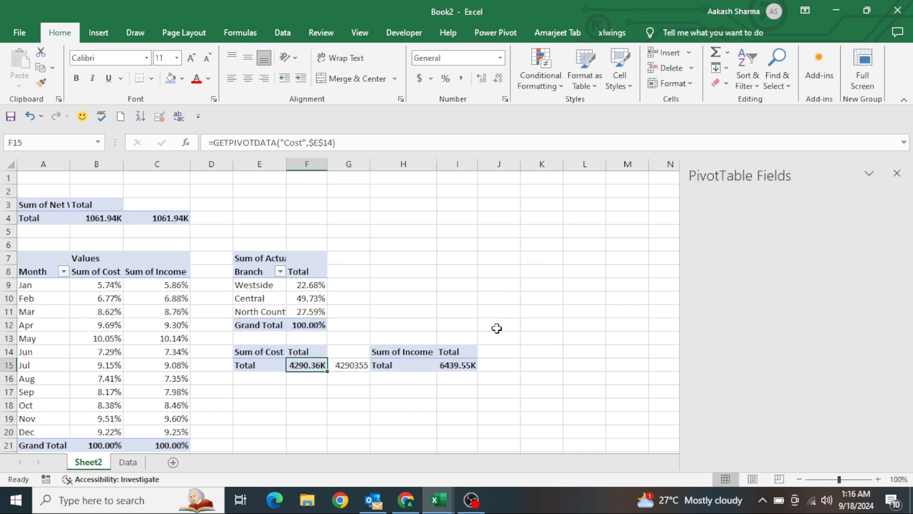
key("ctrl+c")
key("Right")
key("ctrl+alt+v")
key("t")
key("Return")
key("Escape")
In J15, enter a formula linking to the income total in I15.
key("Right")
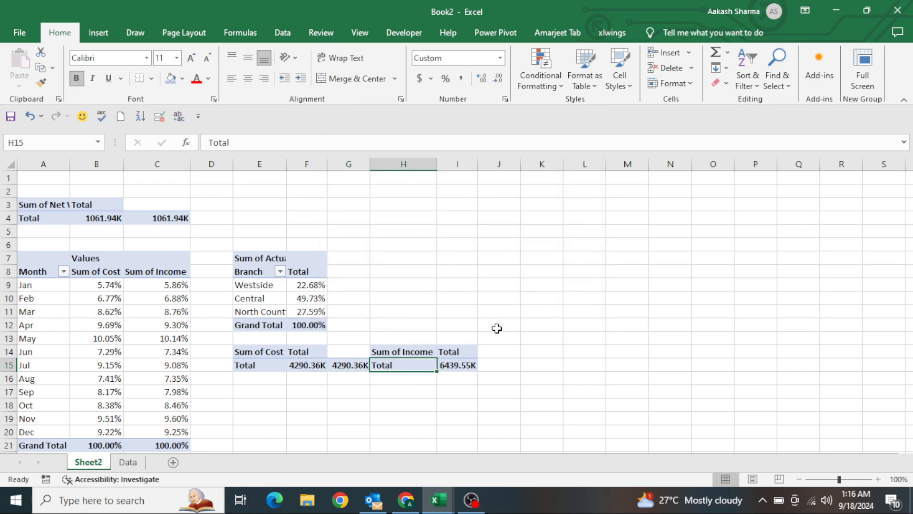
key("Right")
key("Right")
type("=")
key("Left")
key("ctrl+Return")
Copy I15 and paste only its formatting onto the linked income value in J15.
key("Left")
key("ctrl+c")
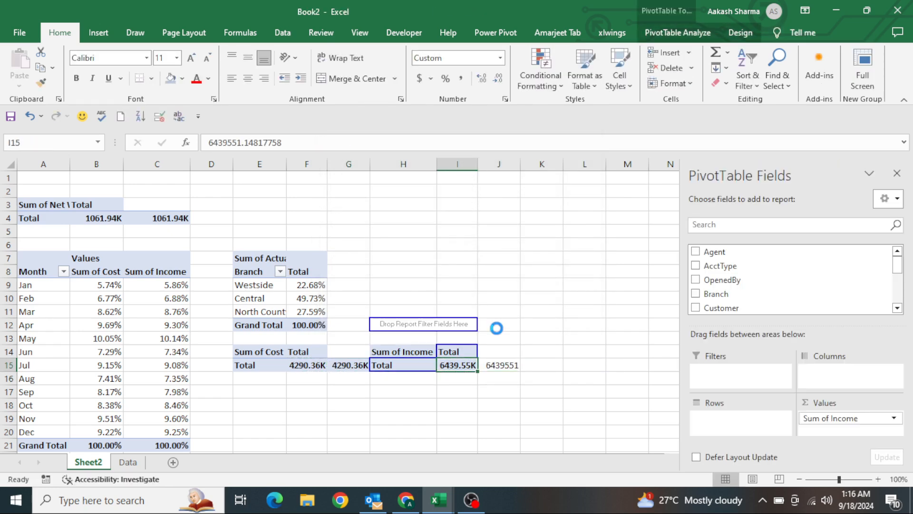
key("Right")
key("ctrl+alt+v")
key("t")
key("Return")
key("Escape")
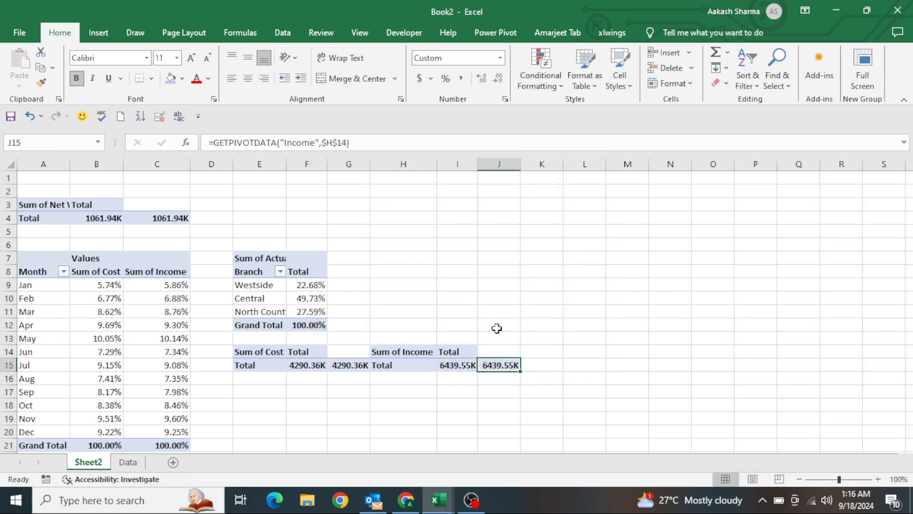
Rename the PivotTable sheet as Support Sheet.
key("ctrl+Home")
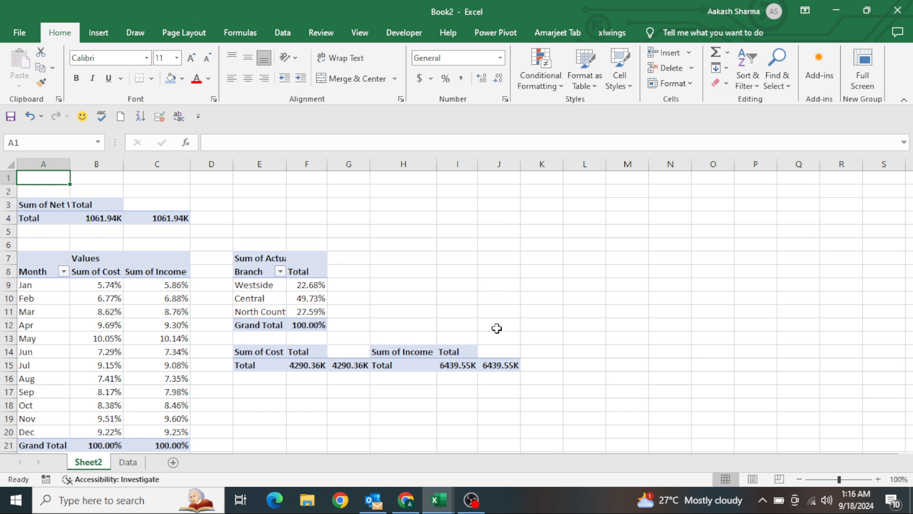
key("alt+h")
type("orSuppo")
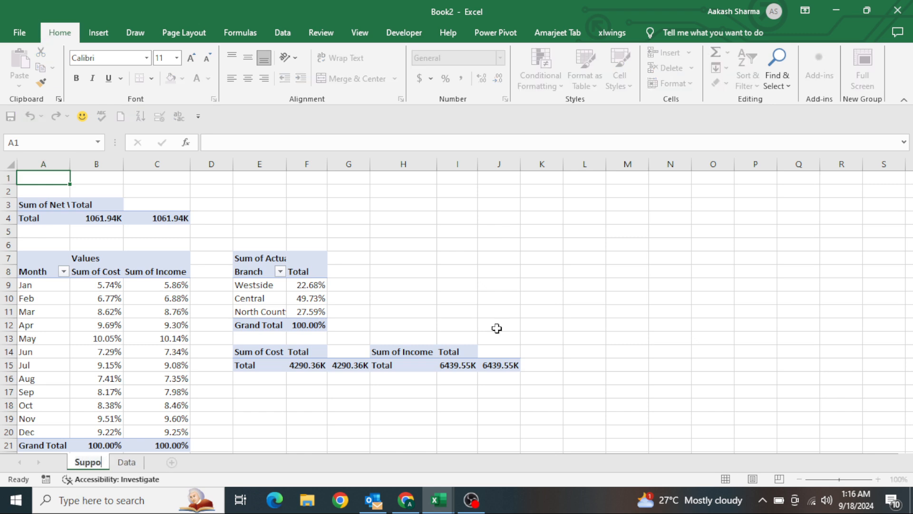
type("rt Sheet")
key("Return")
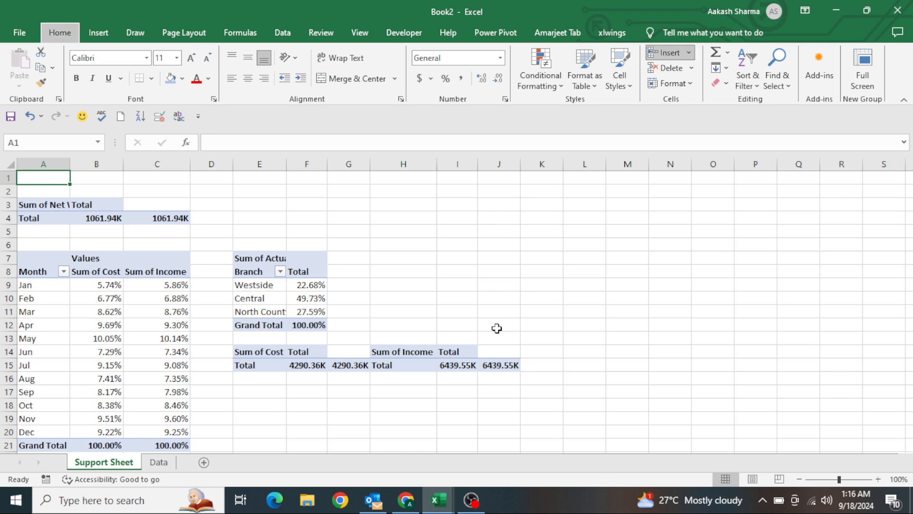
Insert a new worksheet before Support Sheet and name it Dashboard.
key("alt+h")
key("i")
key("s")
key("alt+h")
type("or")
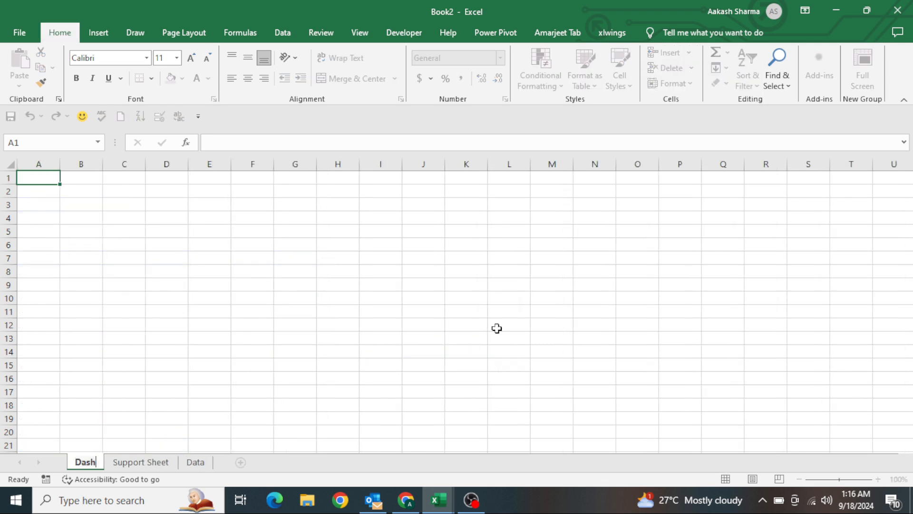
type("Dashboard")
key("Return")
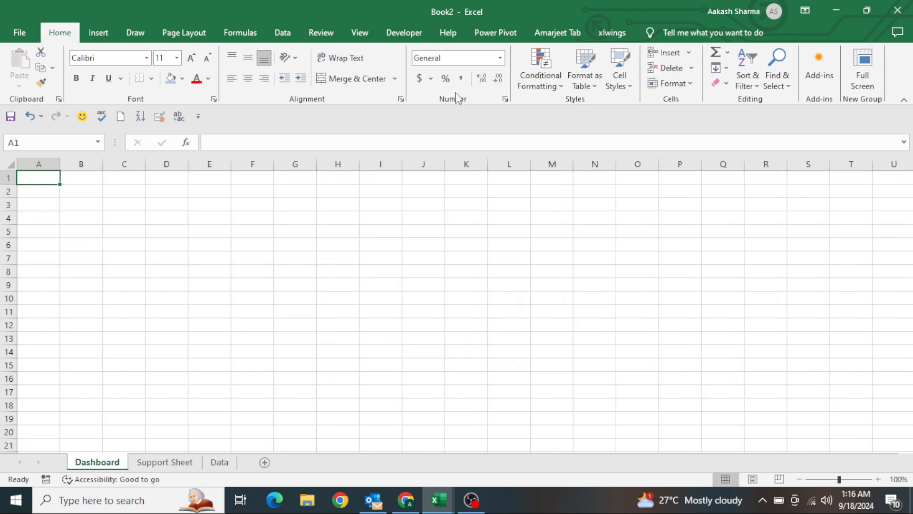
Hide the gridlines on the Dashboard sheet and fill all its cells with the lightest grey theme shade of white.
left_click(357, 33)
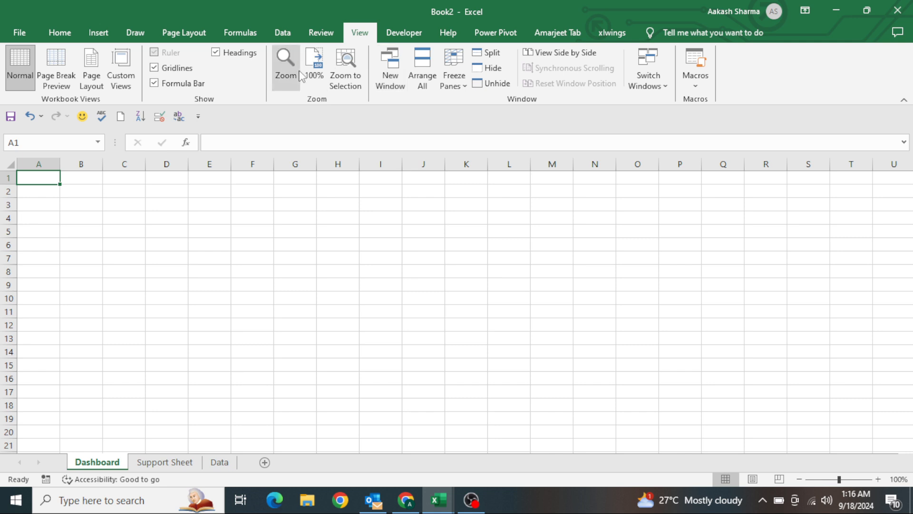
left_click(177, 71)
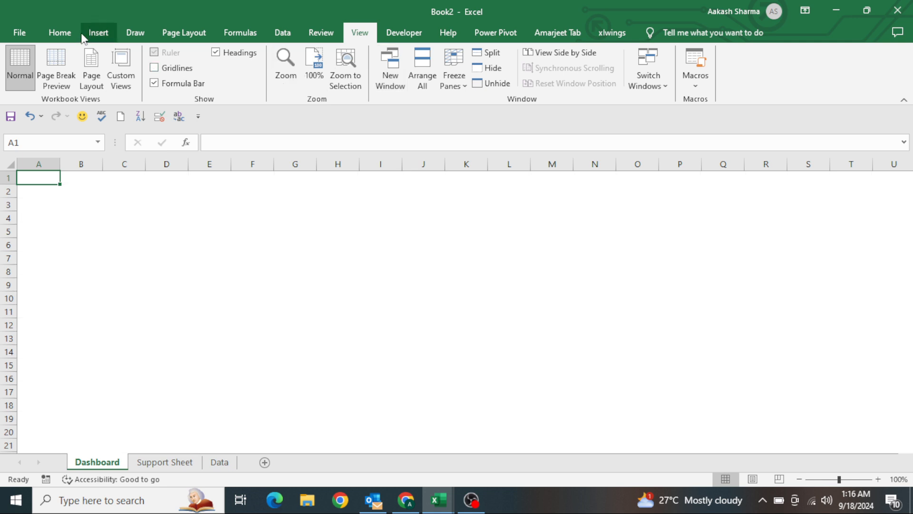
left_click(59, 33)
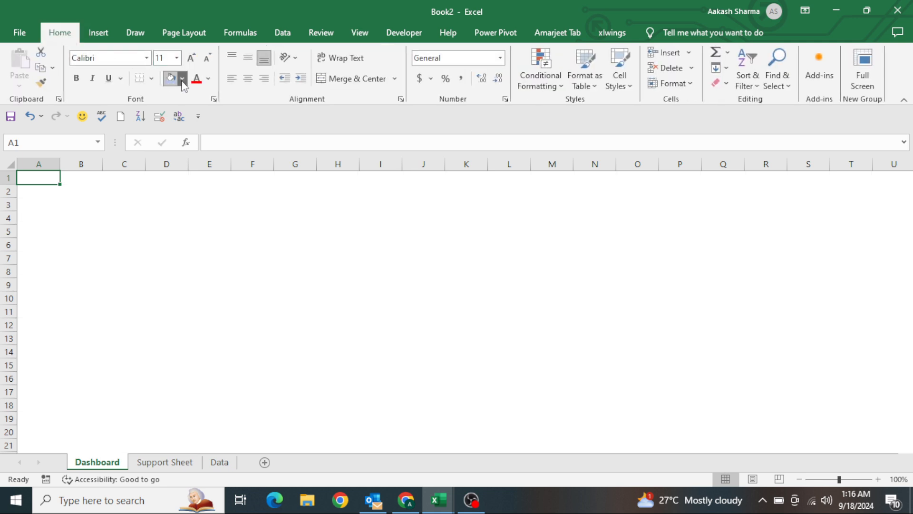
left_click(182, 79)
left_click(173, 132)
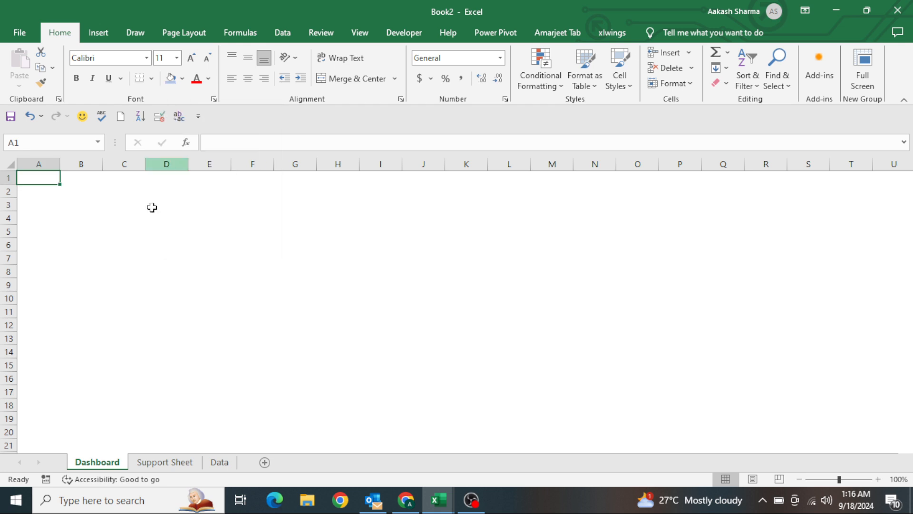
left_click(147, 217)
key("ctrl+a")
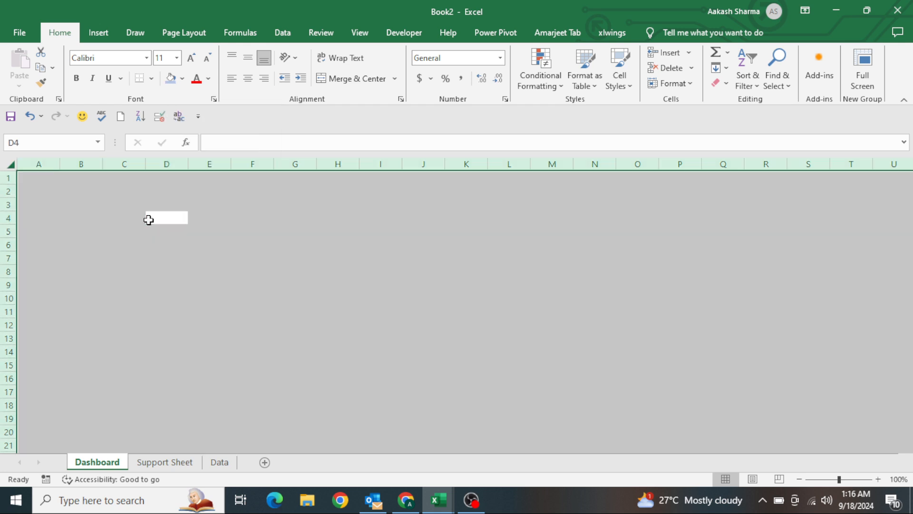
left_click(182, 80)
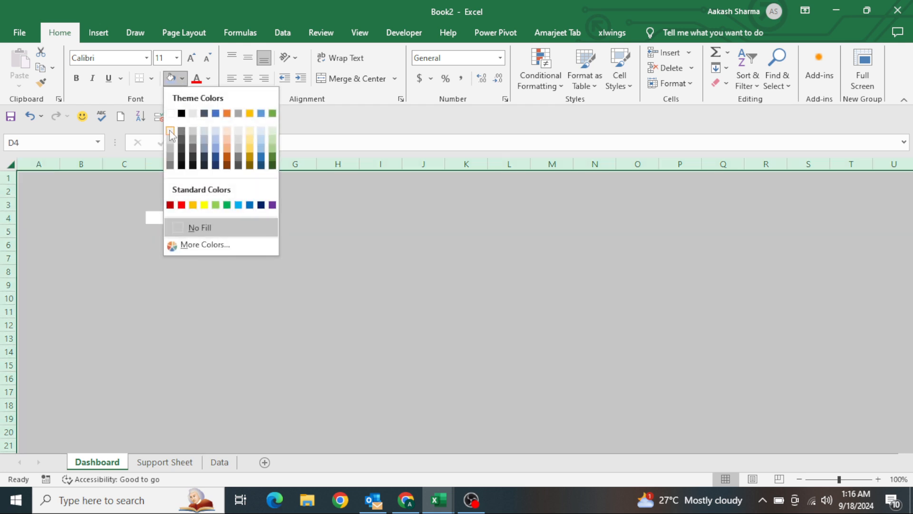
left_click(170, 132)
left_click(266, 279)
key("ctrl+Home")
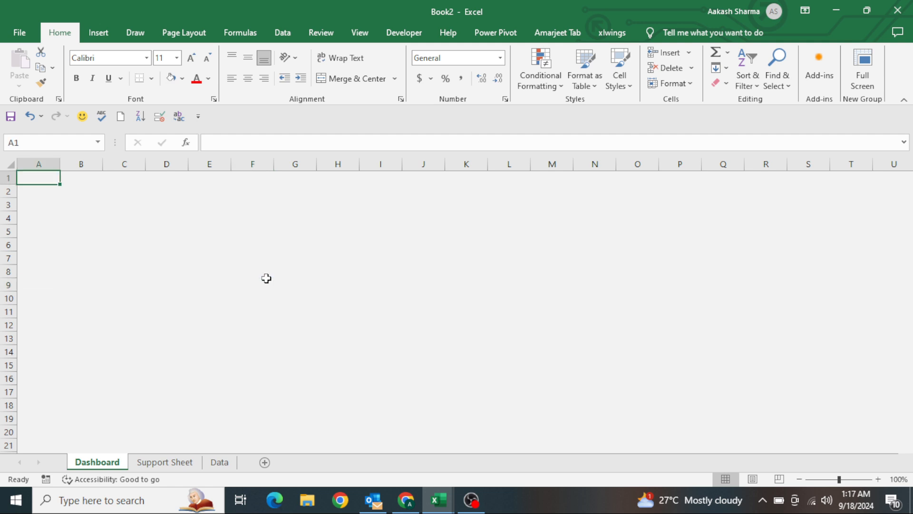
Draw a rounded rectangle banner about 0.62" by 11.8" across rows 1 to 3, spanning columns A to S.
left_click(99, 32)
left_click(215, 54)
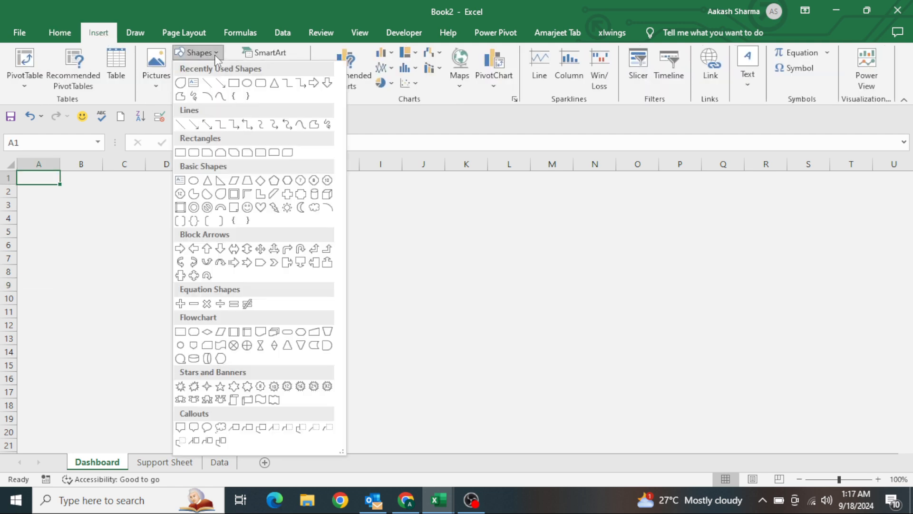
left_click(194, 152)
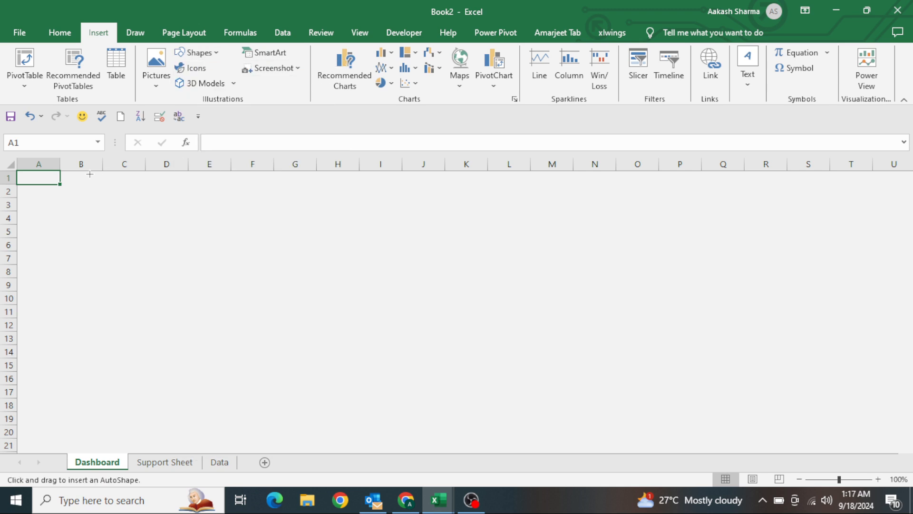
left_click_drag(28, 177, 786, 216)
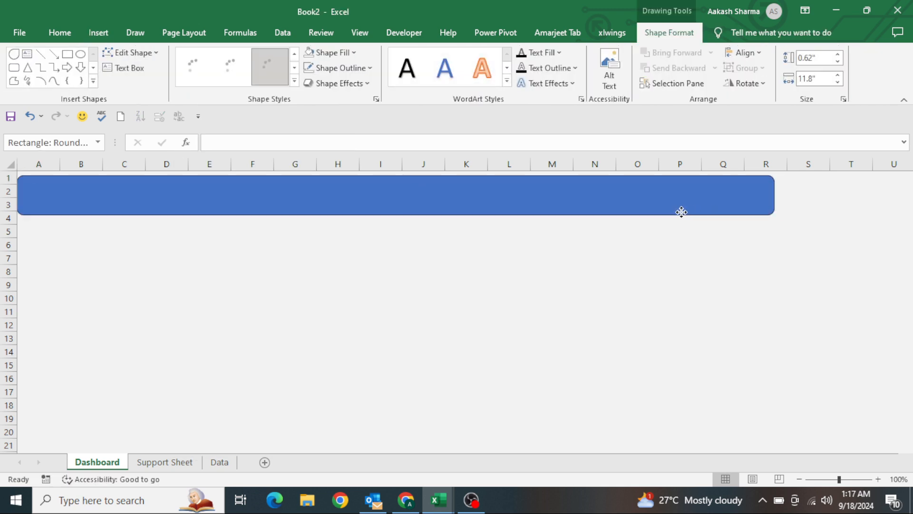
left_click_drag(705, 212, 719, 212)
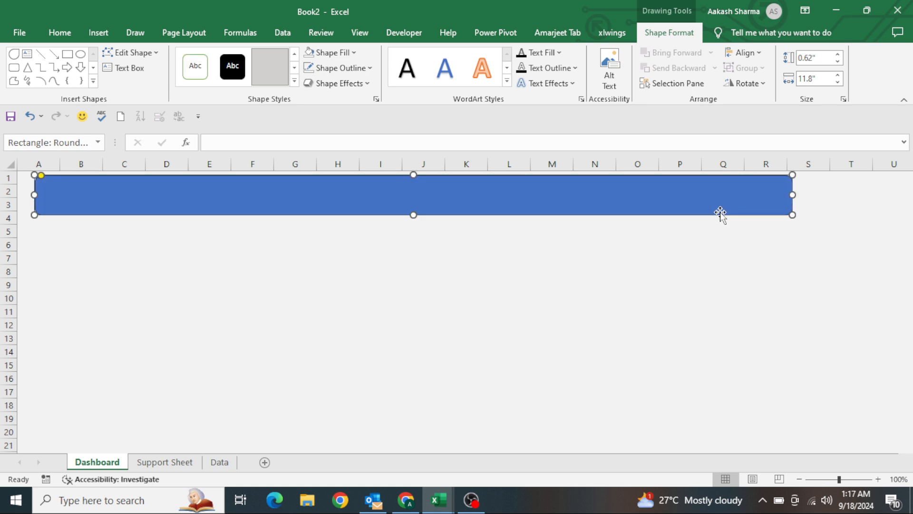
Try dark blue-grey and darker blue theme fills on the banner and preview their gradient variations.
left_click(333, 52)
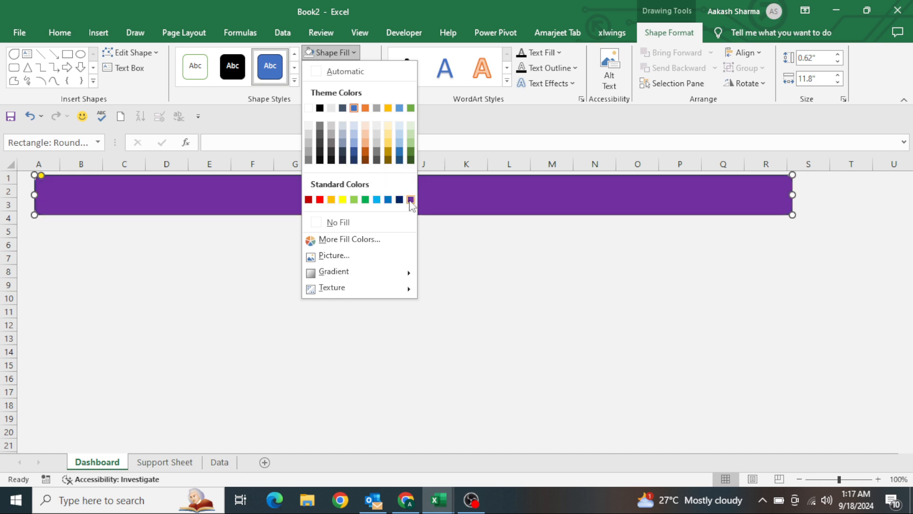
left_click(342, 152)
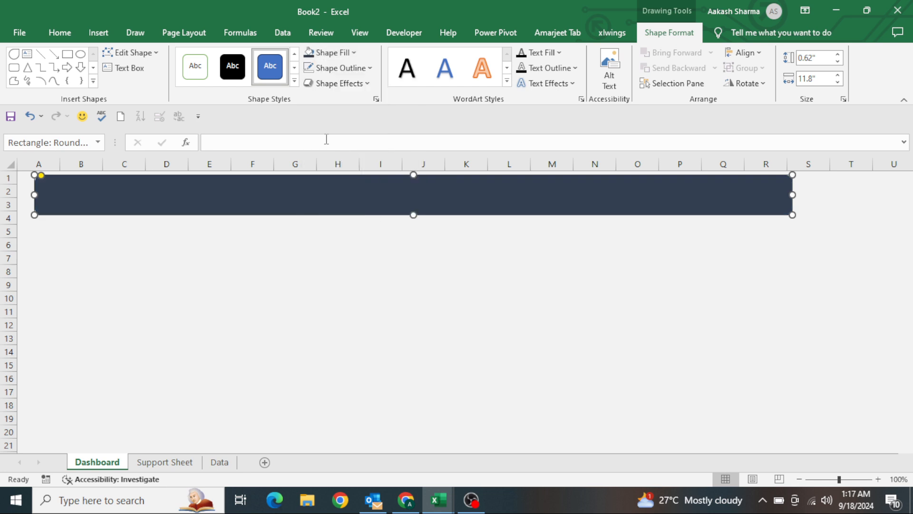
left_click(353, 58)
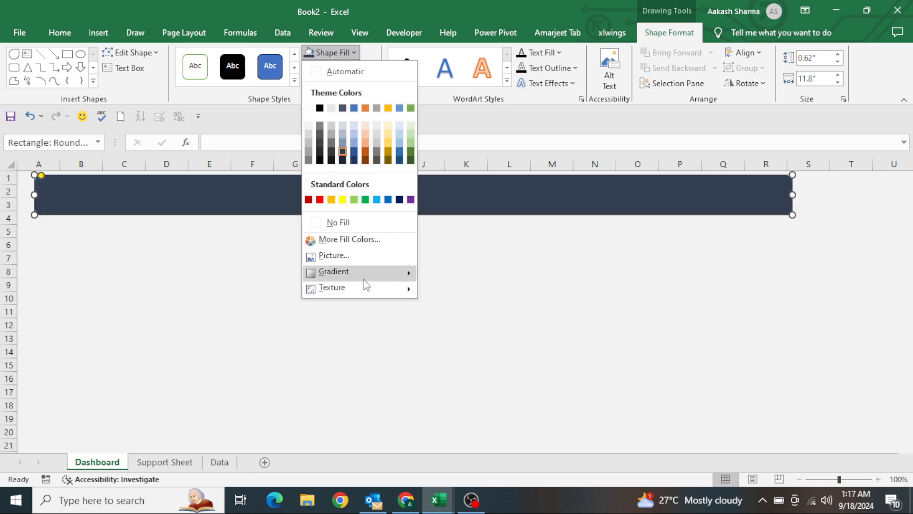
mouse_move(363, 281)
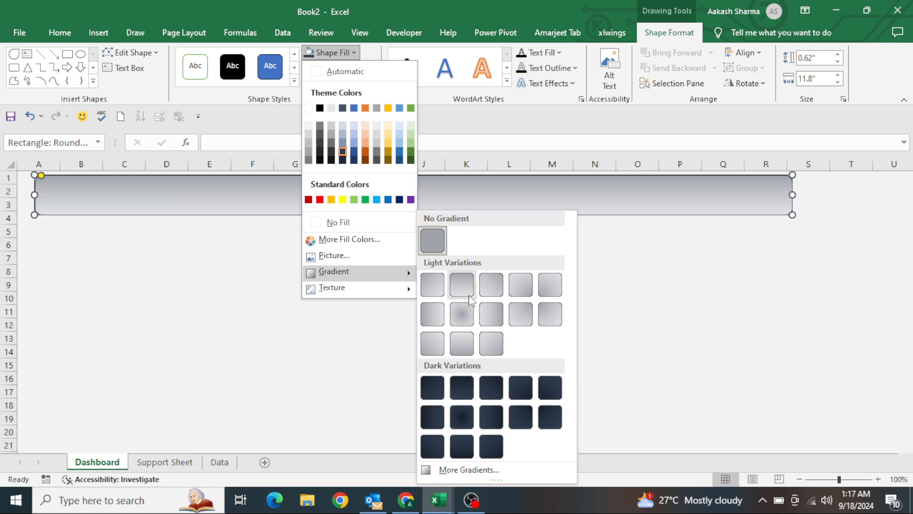
left_click(354, 152)
left_click(353, 53)
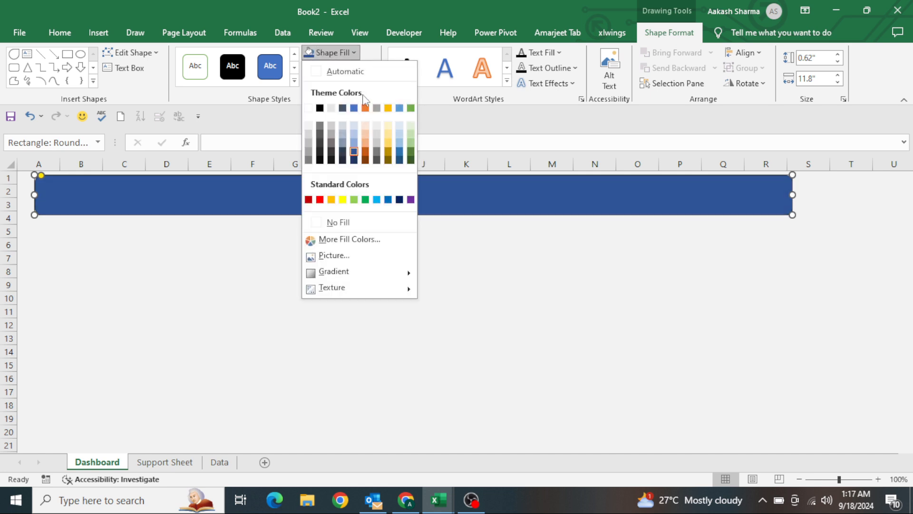
mouse_move(393, 272)
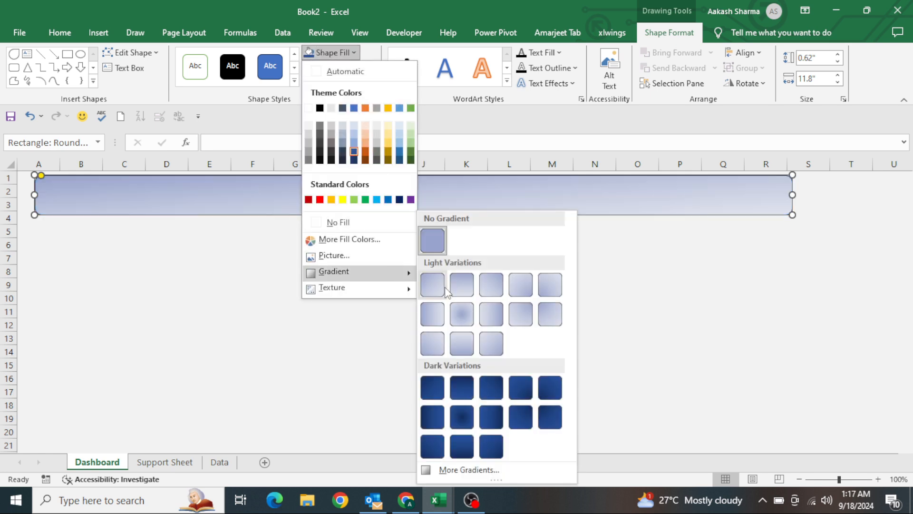
key("Escape")
key("Escape")
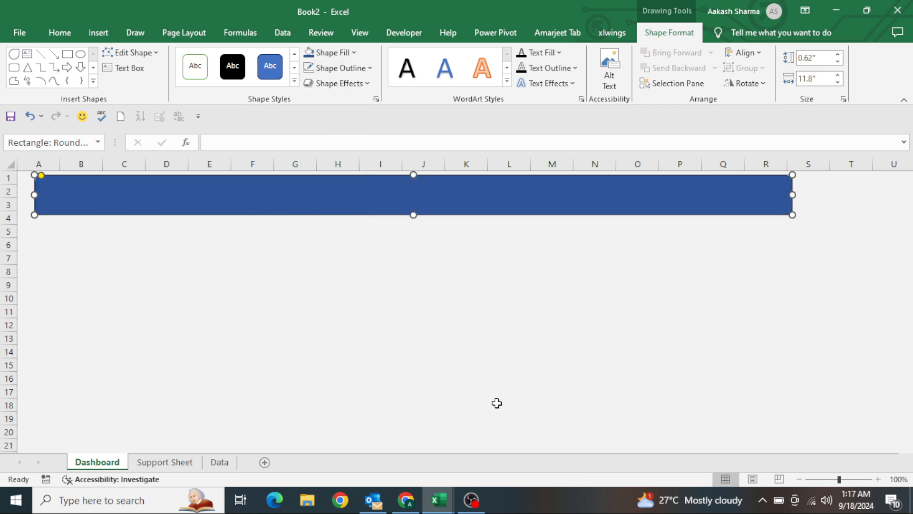
left_click(497, 405)
Switch to the Book1 workbook's Dashboard sheet and copy the hex colour code in cell S4.
key("alt+Tab")
key("ctrl+Page_Up")
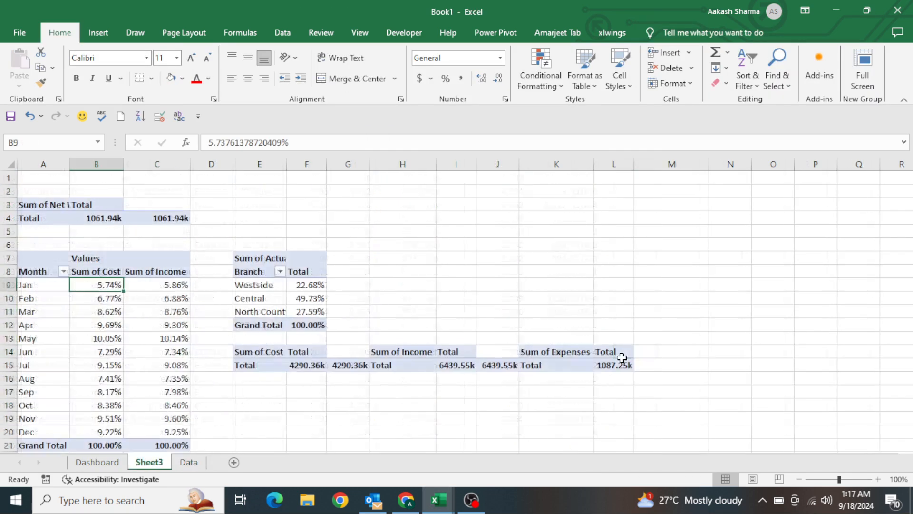
key("ctrl+Page_Up")
left_click(790, 225)
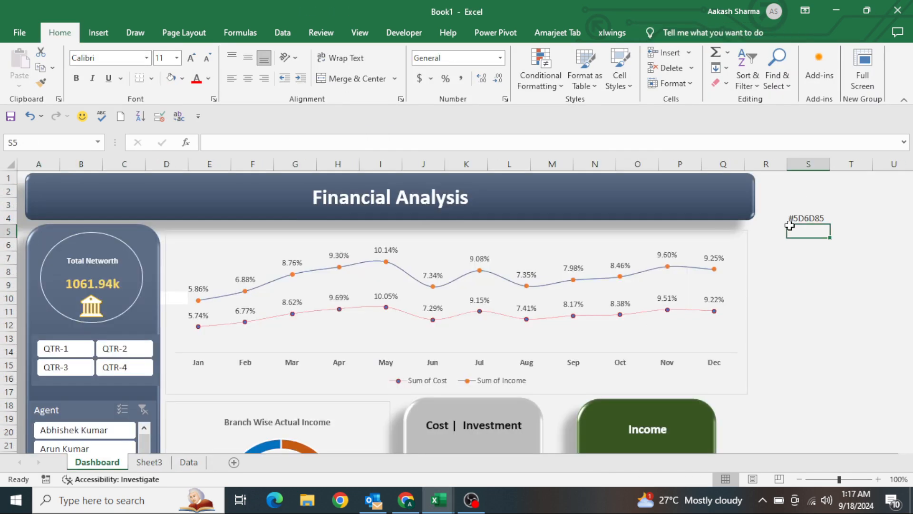
left_click(806, 218)
key("ctrl+c")
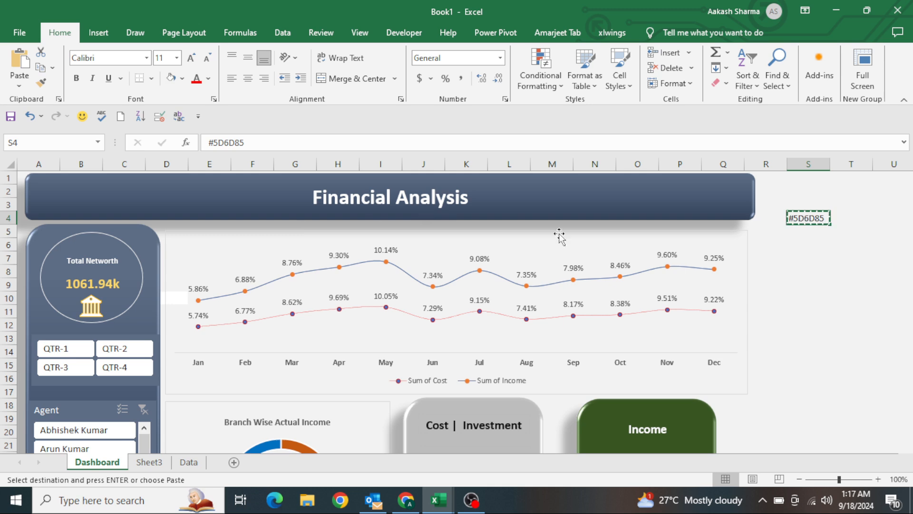
Copy the hex code #5D6D85 from the custom colour of the 15% gradient stop in the Total Networth panel's fill.
left_click(149, 244)
right_click(149, 244)
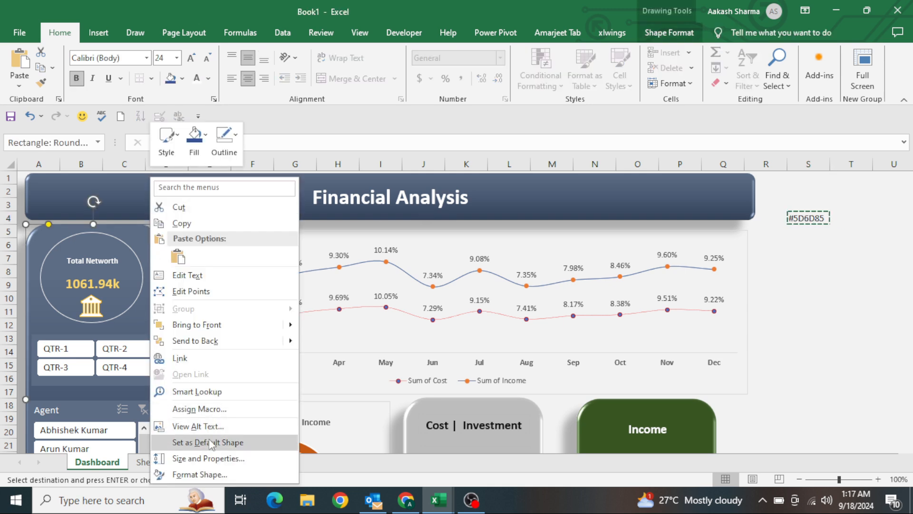
left_click(212, 474)
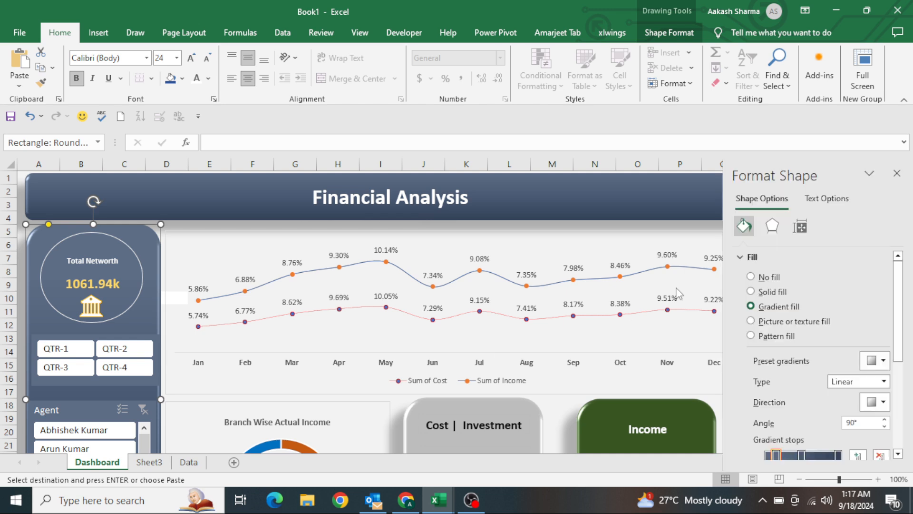
scroll(884, 423, "down", 3)
left_click(883, 417)
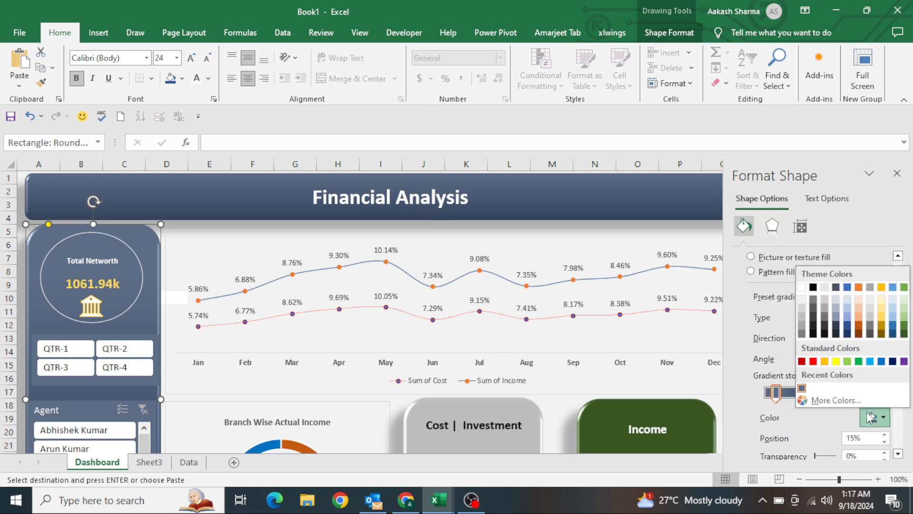
left_click(841, 400)
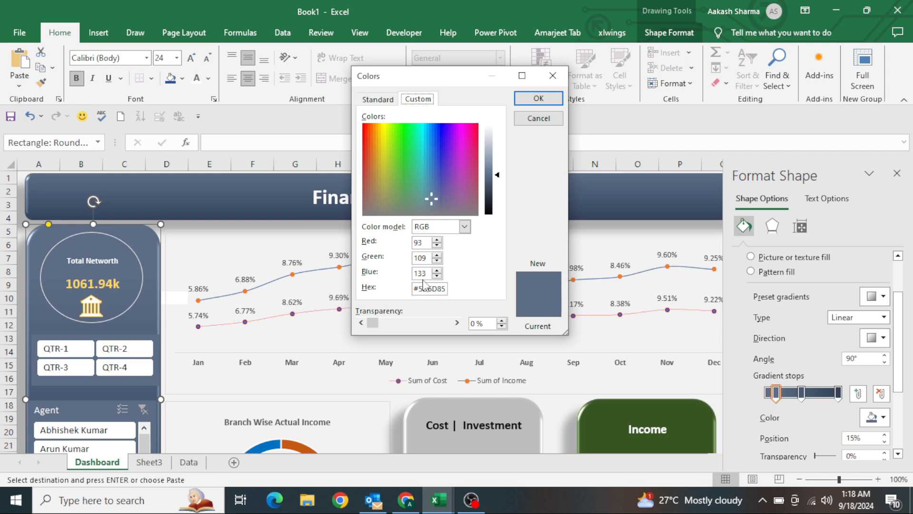
key("ctrl+c")
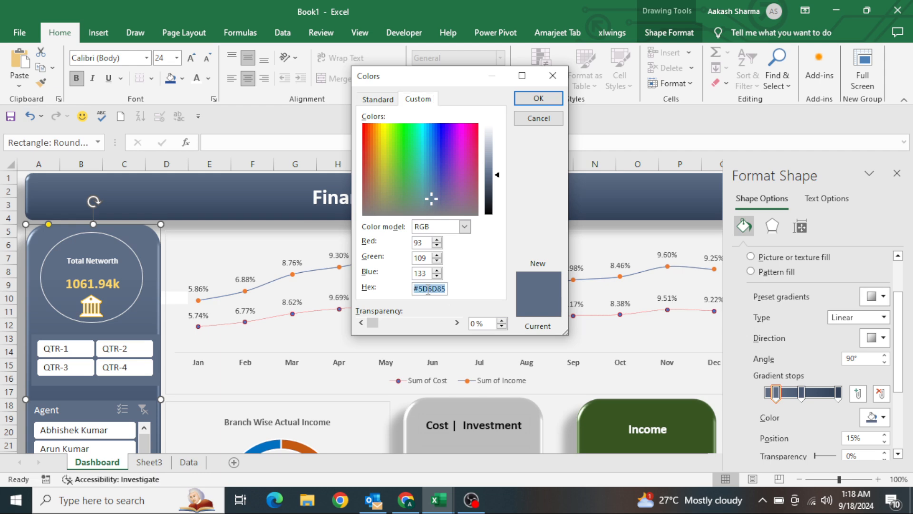
Return to the Book2 workbook, paste the hex code into cell T2 of the Dashboard sheet and copy that cell.
key("alt+Tab")
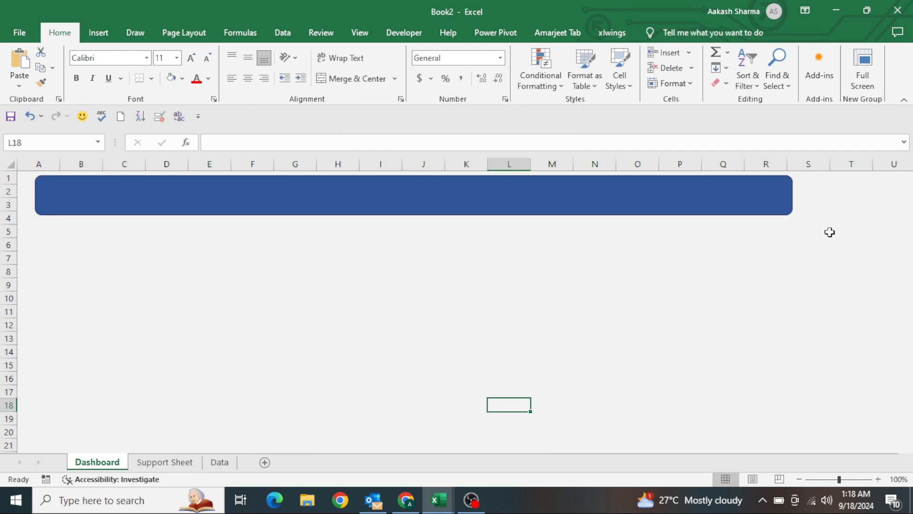
left_click(839, 196)
key("ctrl+v")
key("ctrl+c")
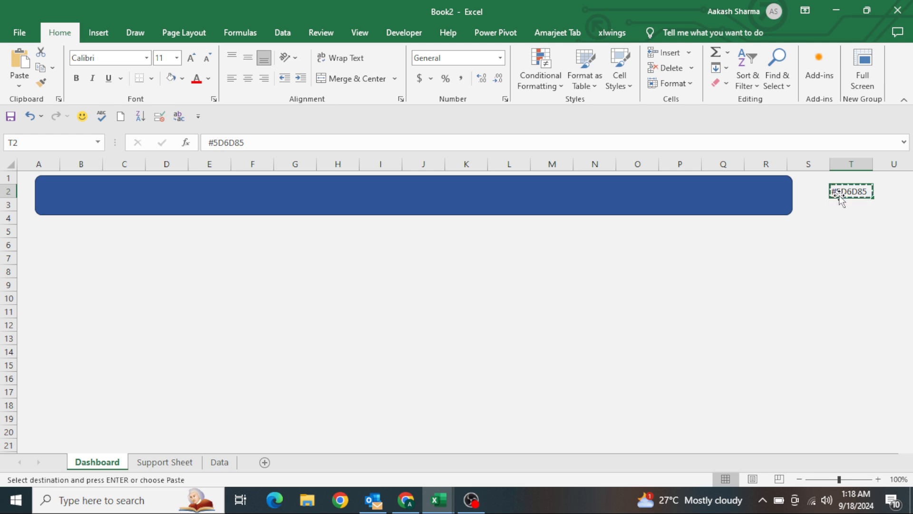
Fill the banner shape with the custom hex colour #5D6D85.
left_click(339, 222)
left_click(405, 197)
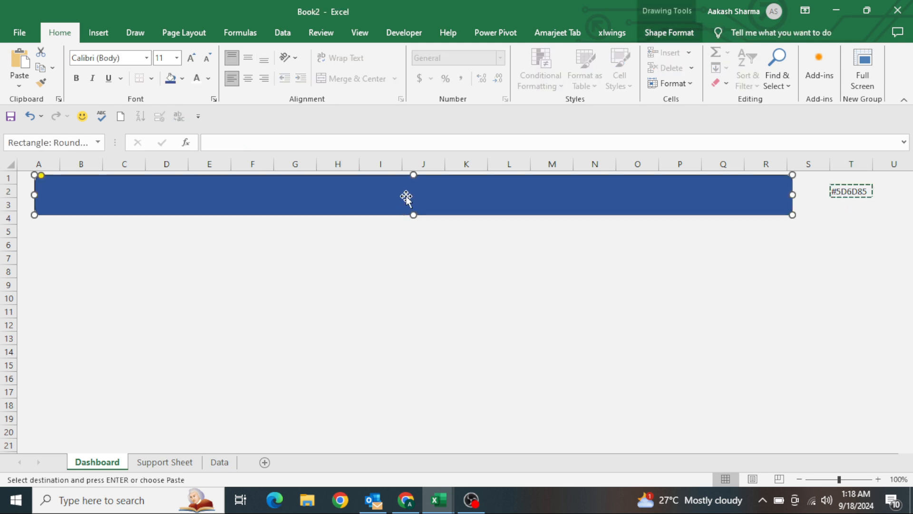
left_click(678, 28)
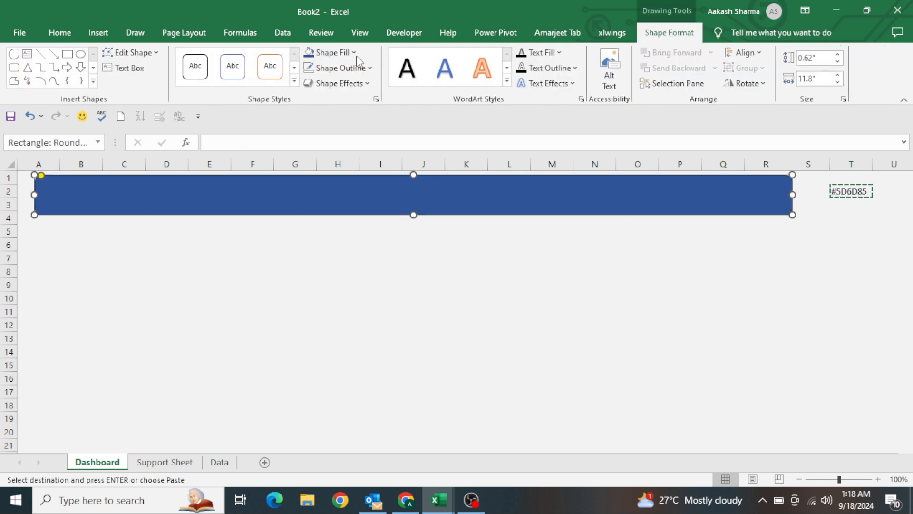
left_click(352, 53)
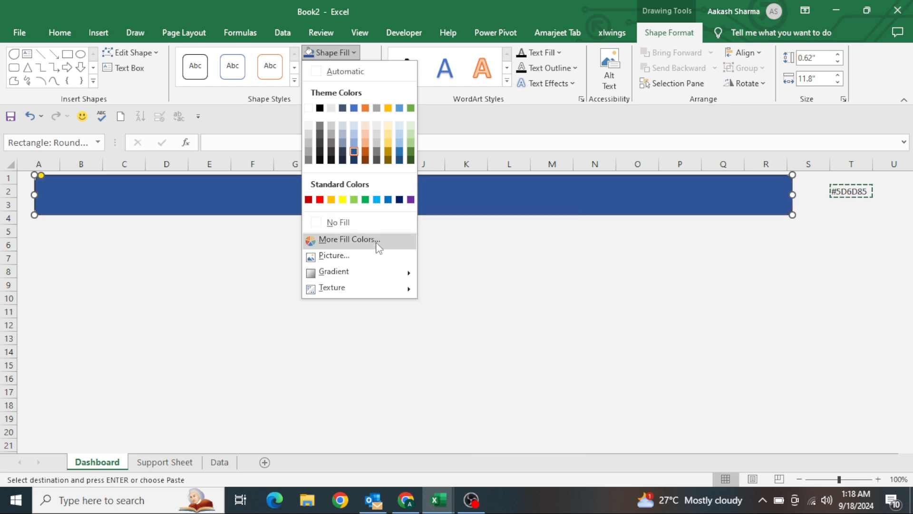
left_click(376, 240)
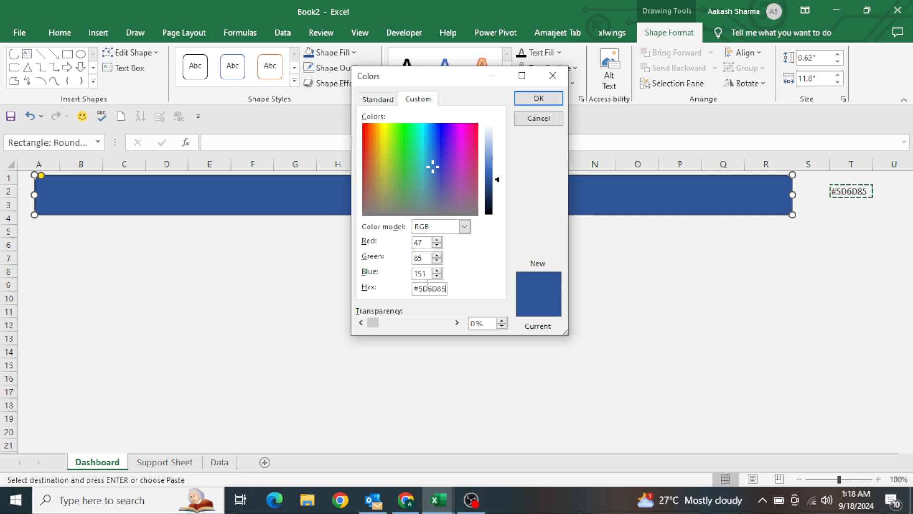
left_click(557, 100)
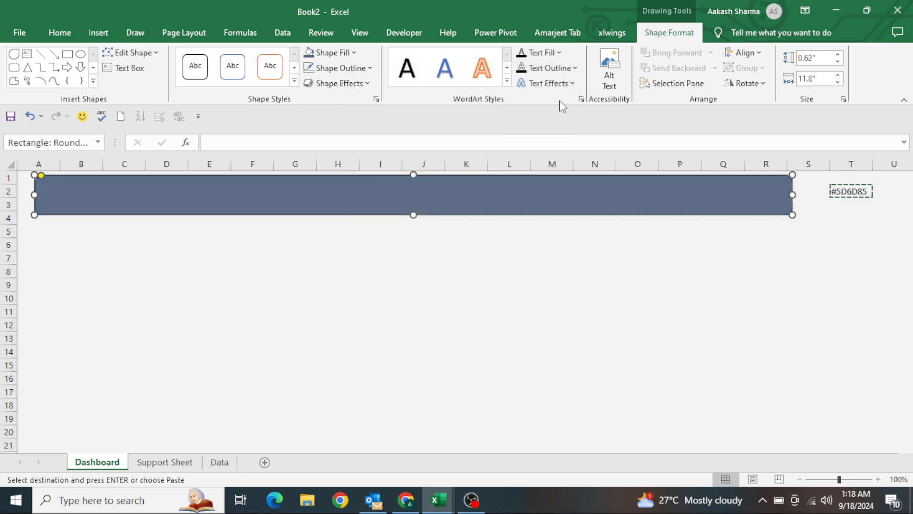
left_click(516, 250)
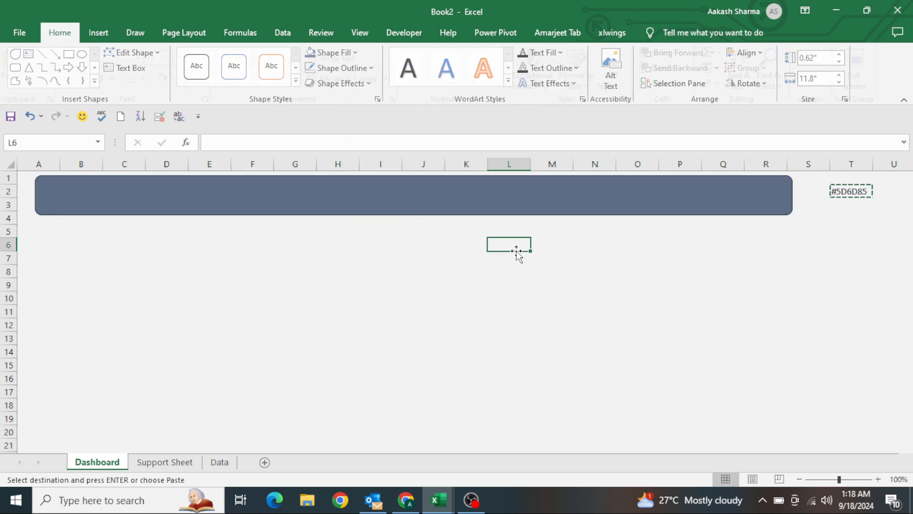
Apply the fifth preset shape effect, with a raised bevel and soft shadow, to the banner.
left_click(288, 208)
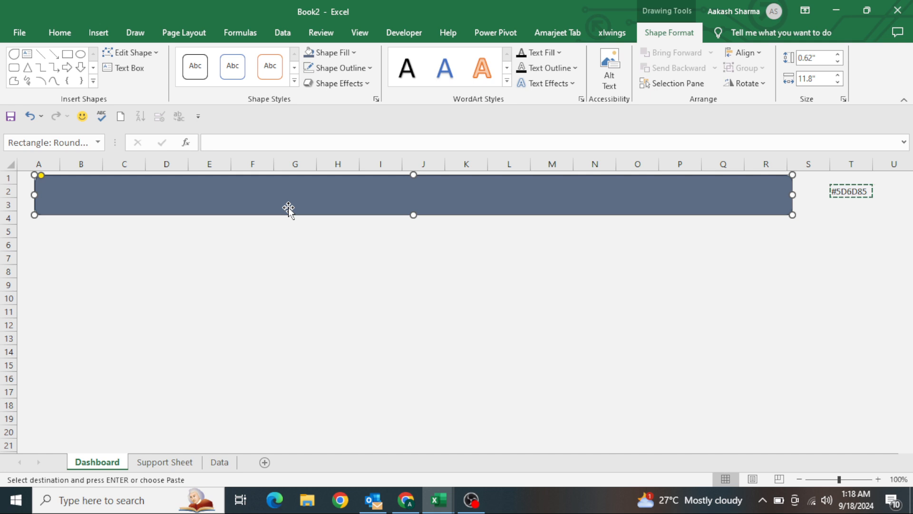
left_click(374, 88)
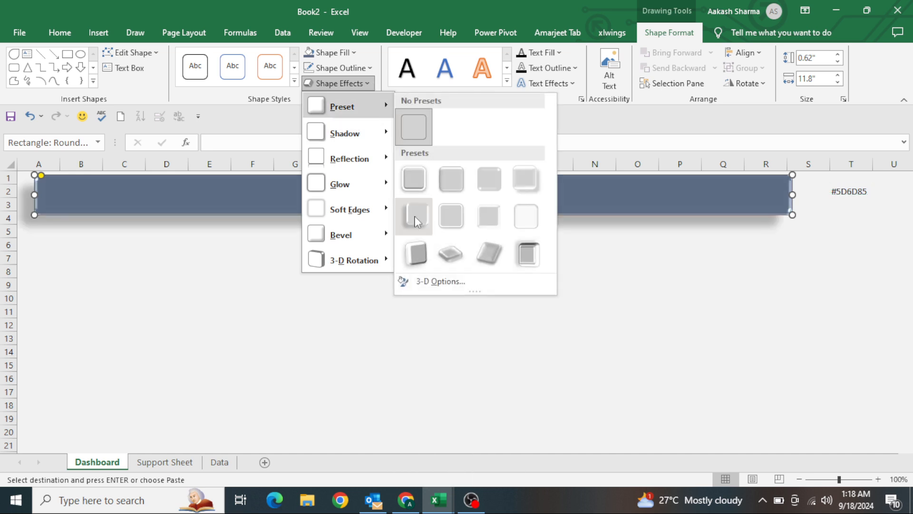
left_click(413, 213)
left_click(352, 271)
left_click(455, 211)
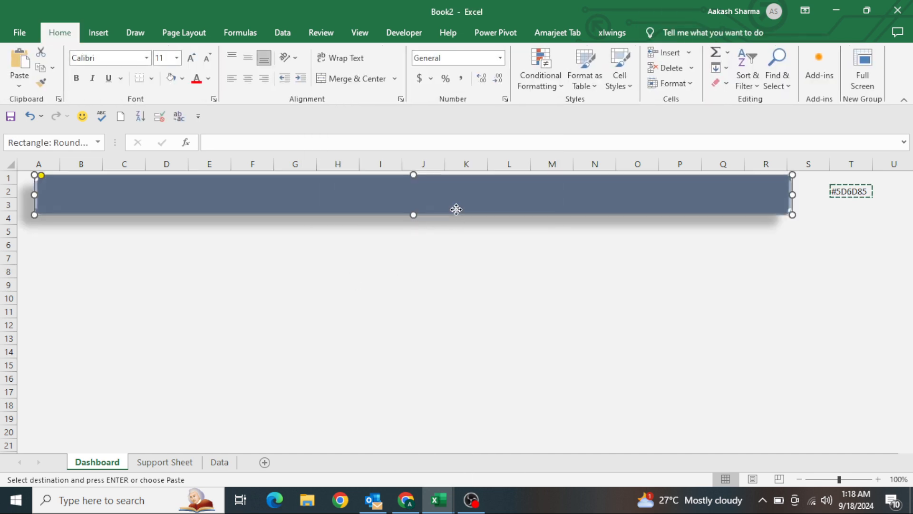
Duplicate the banner and place the copy below the original, across rows 6 to 9.
right_click(455, 210)
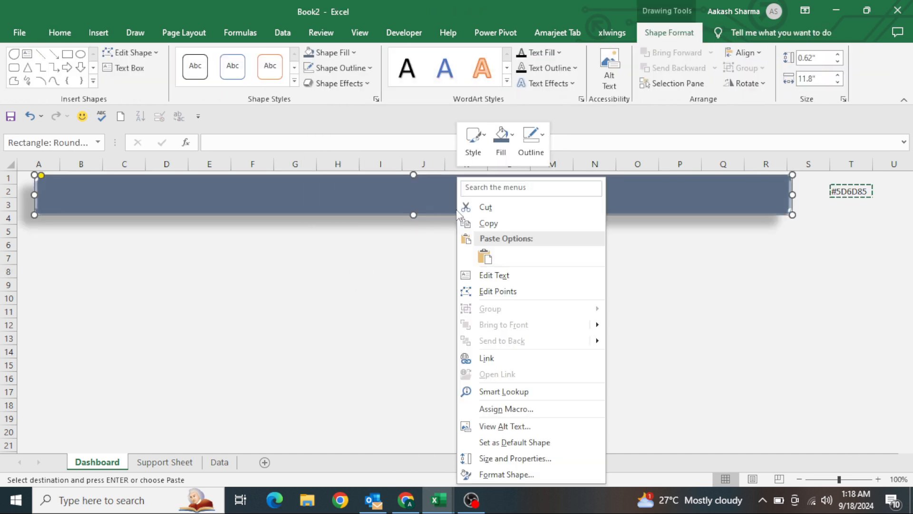
left_click(537, 279)
key("ctrl+d")
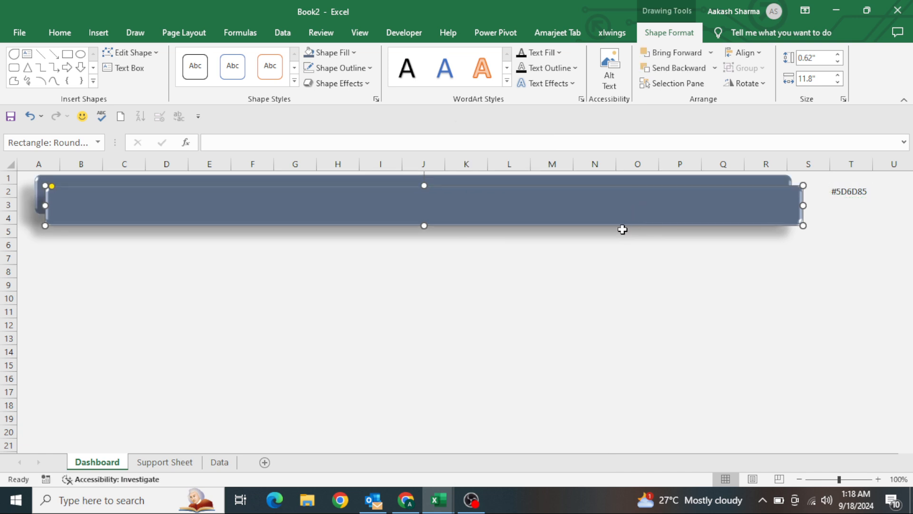
left_click_drag(590, 224, 556, 281)
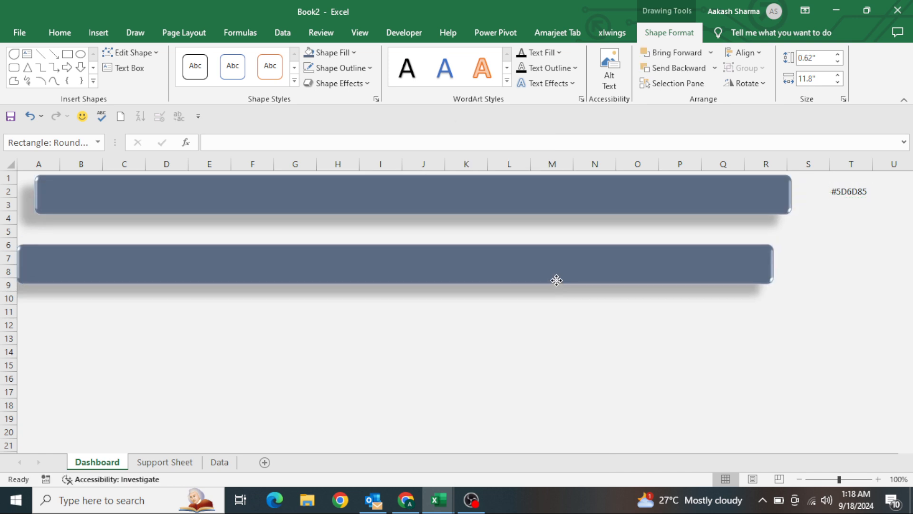
Enter the title text "Financial Analysis" in the upper banner shape.
left_click(568, 203)
right_click(567, 203)
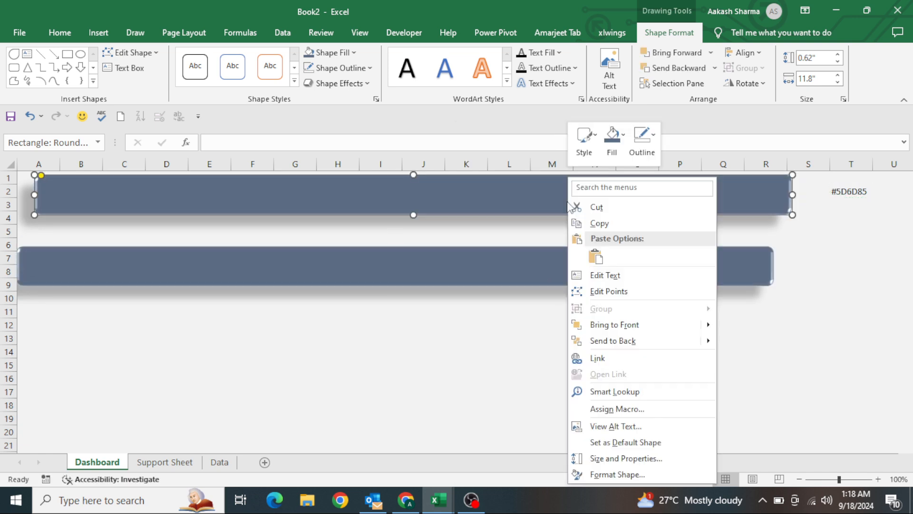
left_click(617, 275)
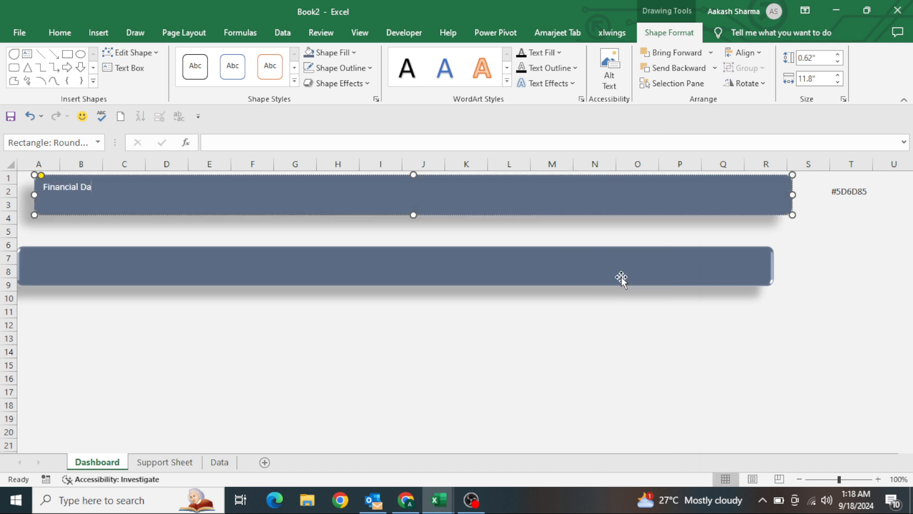
type("Financial Da")
key("ctrl+a")
key("BackSpace")
type("Financial Analysis")
Centre the banner title horizontally and vertically, make it bold and enlarge its font by several sizes.
key("ctrl+a")
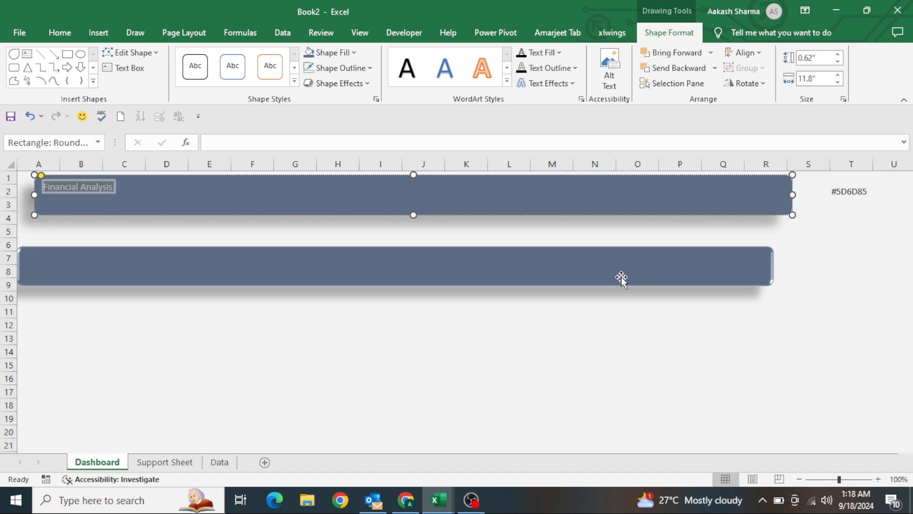
key("alt+h")
key("a")
key("c")
key("alt+h")
key("a")
key("m")
key("ctrl+b")
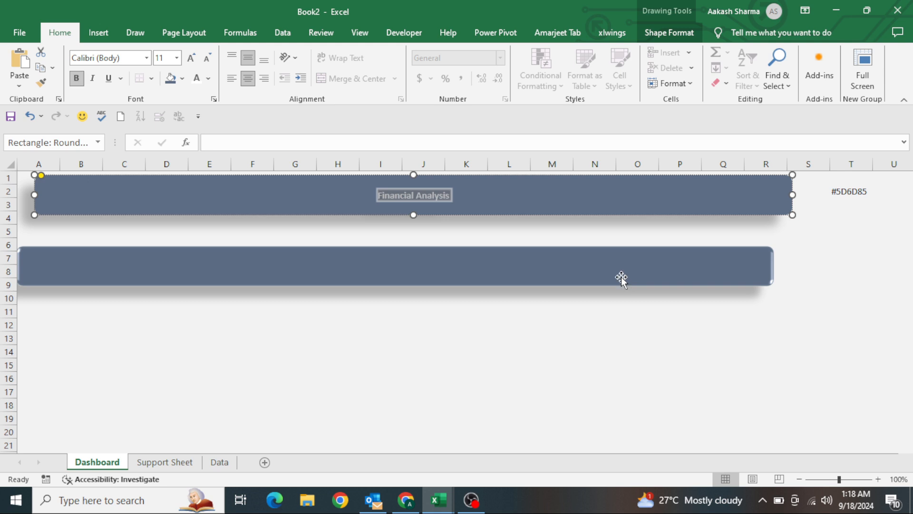
left_click(191, 58)
left_click(192, 62)
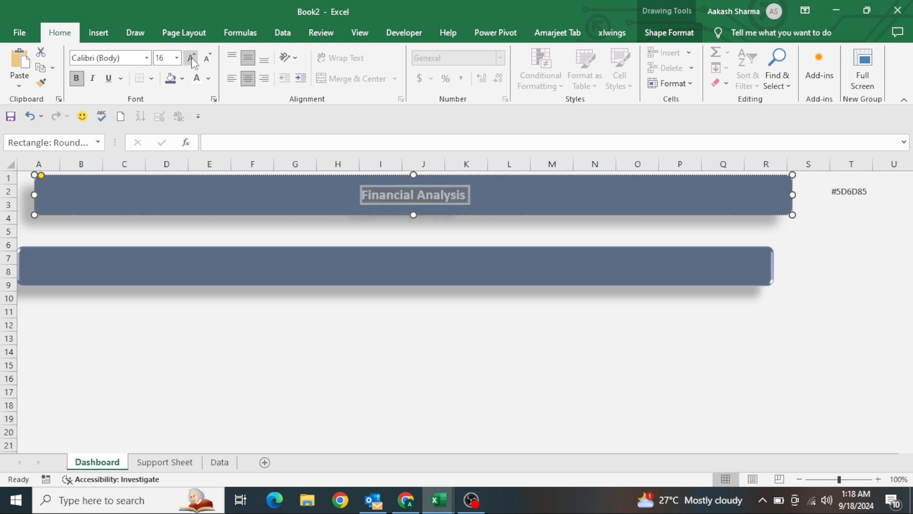
left_click(193, 62)
left_click(333, 312)
Reshape the banner copy into a tall side panel and place it directly under the banner's left end, spanning columns A to D from row 4.
left_click(469, 270)
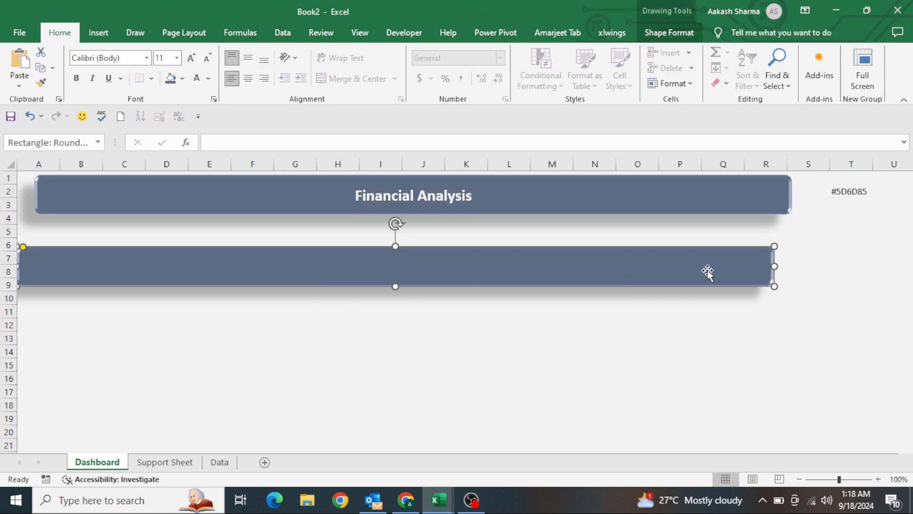
left_click_drag(775, 287, 132, 429)
left_click_drag(71, 370, 91, 341)
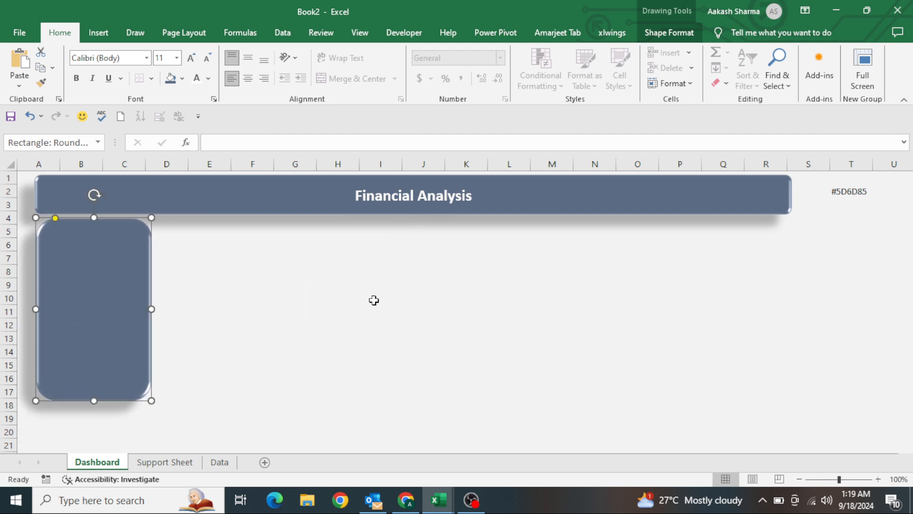
Widen the side panel slightly and extend it downward to about row 24.
left_click_drag(152, 401, 158, 461)
left_click(212, 404)
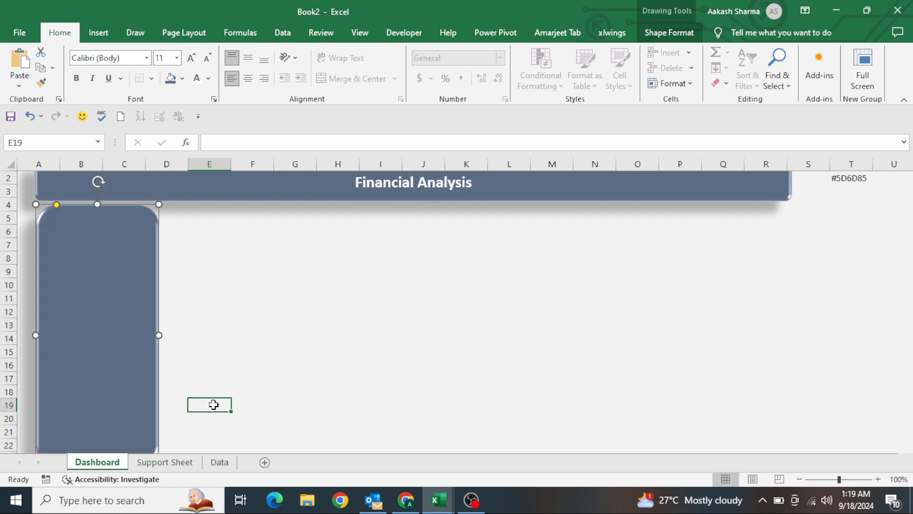
key("Down")
key("Down")
key("Down")
key("Down")
key("Down")
left_click(45, 408)
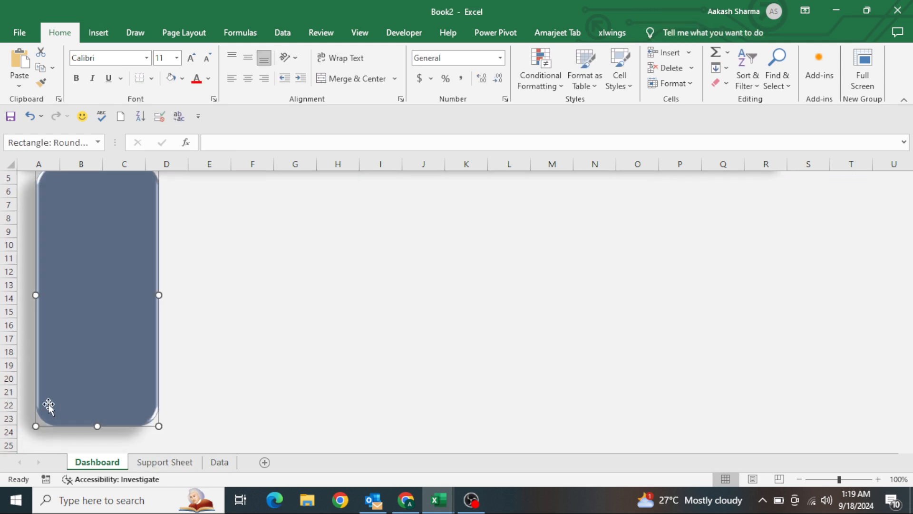
left_click_drag(159, 426, 157, 440)
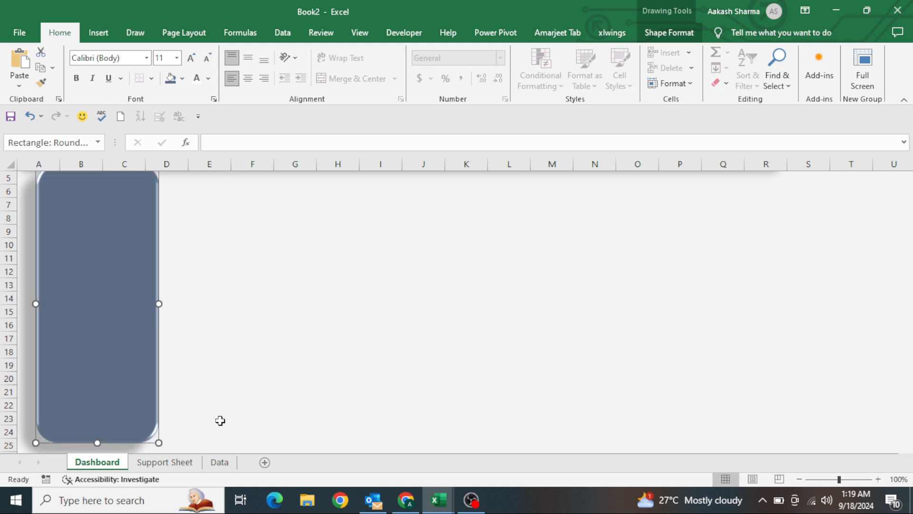
left_click(218, 421)
Preview the Dashboard layout from the top of the sheet in full-screen mode and restore the normal view.
key("ctrl+Home")
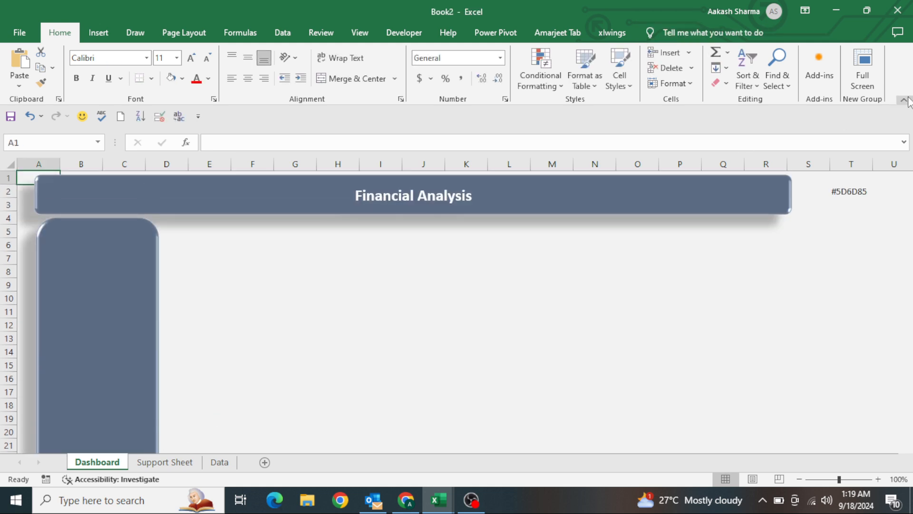
left_click(856, 67)
left_click(696, 248)
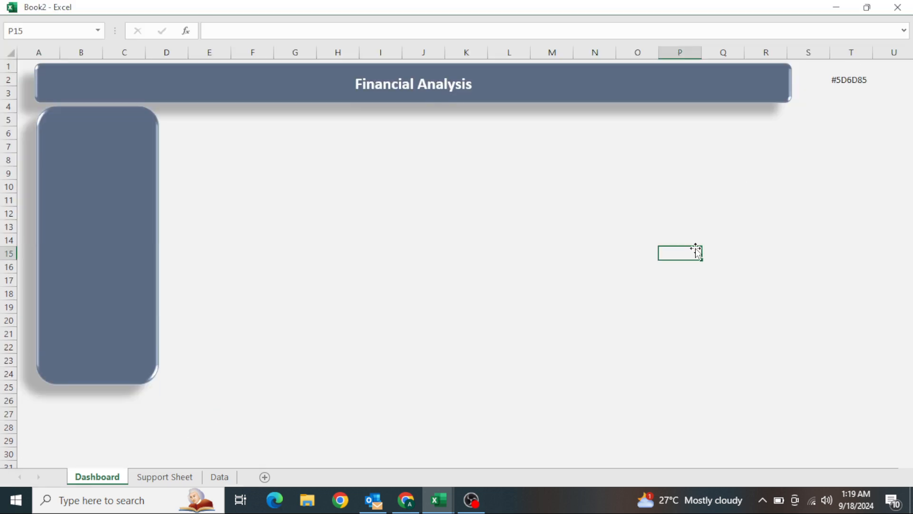
key("Escape")
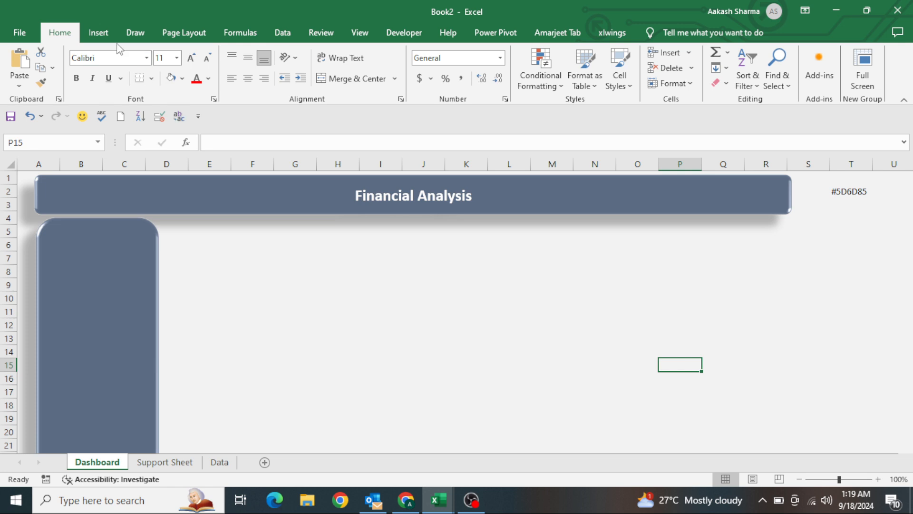
Draw an oval about 1.68" high and 1.6" wide and centre it near the top of the side panel.
left_click(100, 33)
left_click(211, 52)
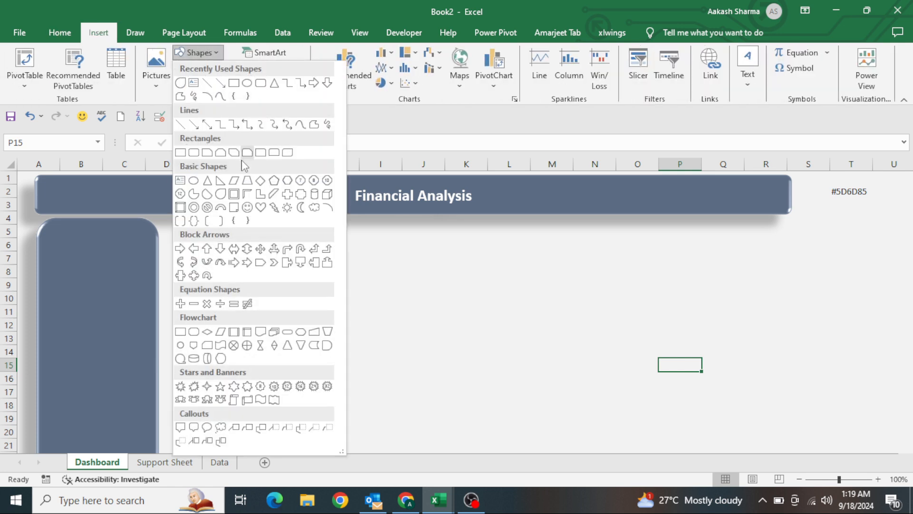
left_click(194, 181)
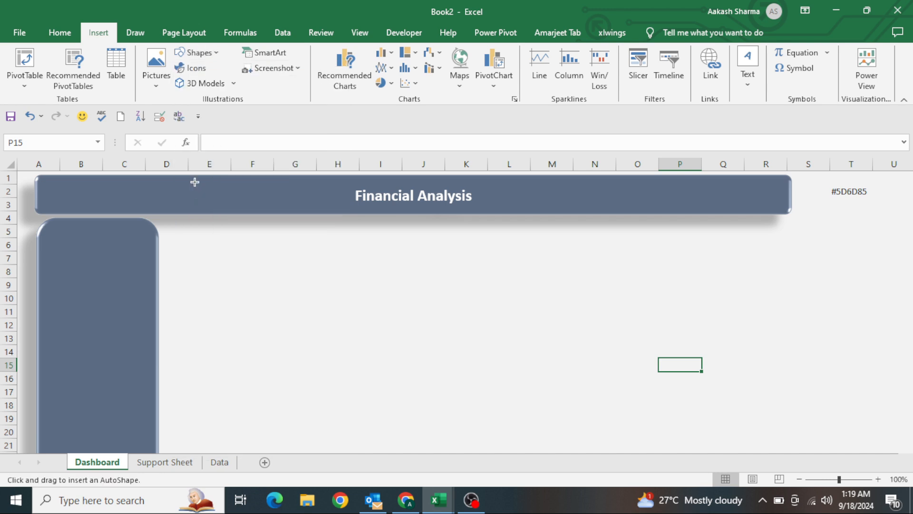
mouse_move(51, 230)
left_mouse_down()
mouse_move(108, 322)
mouse_move(149, 316)
mouse_move(150, 338)
left_mouse_up()
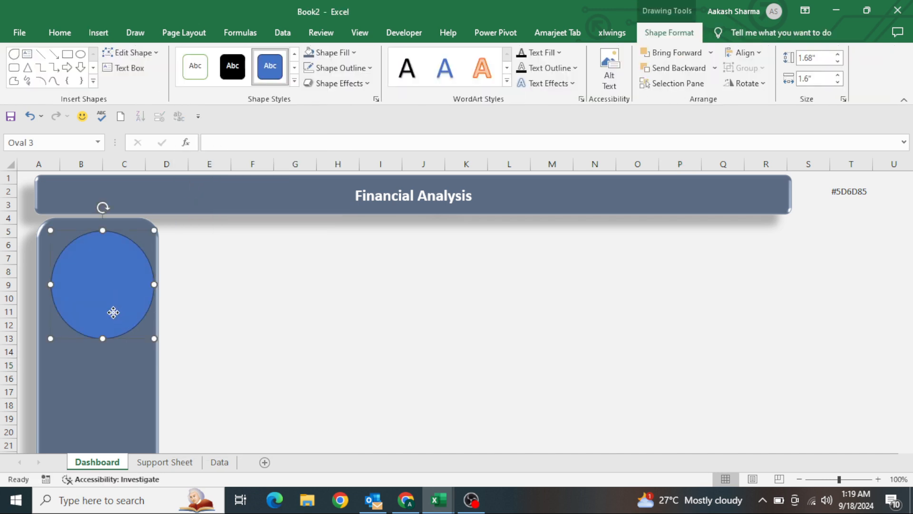
left_click_drag(114, 310, 107, 309)
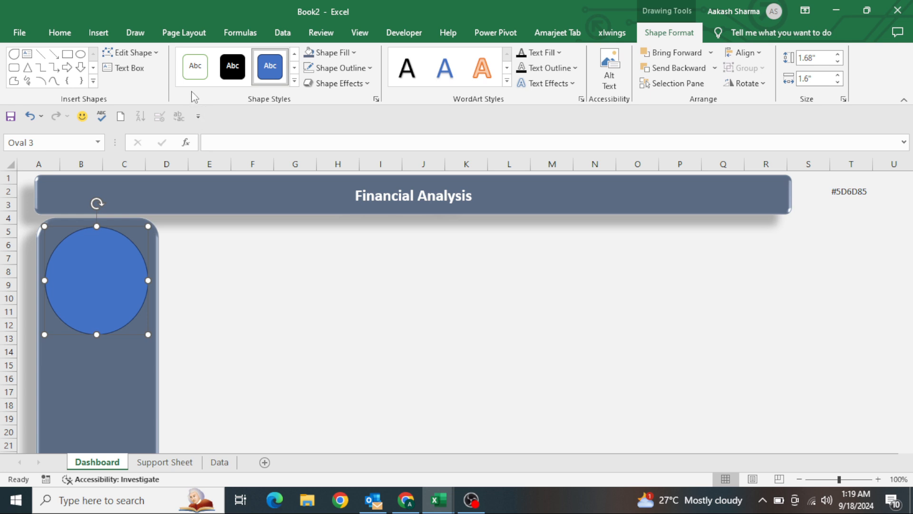
Apply the green-outlined preset style to the oval and remove its fill.
left_click(204, 59)
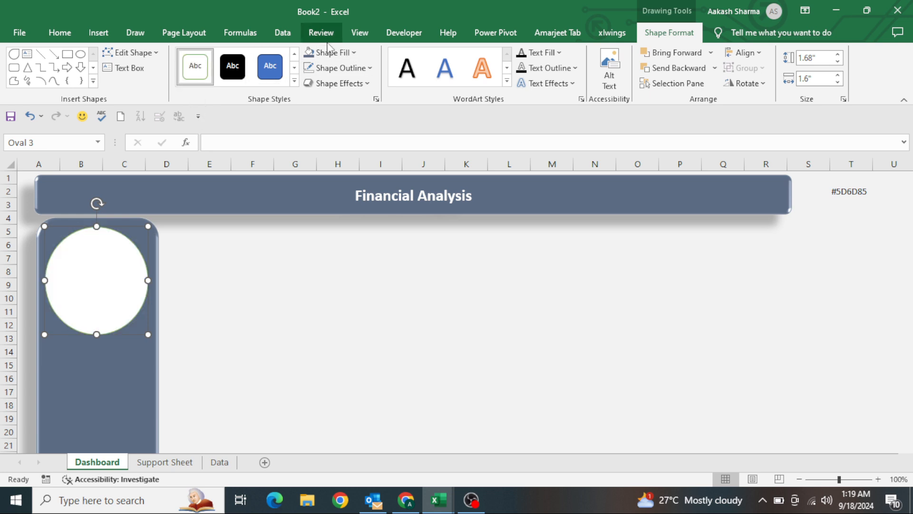
left_click(357, 53)
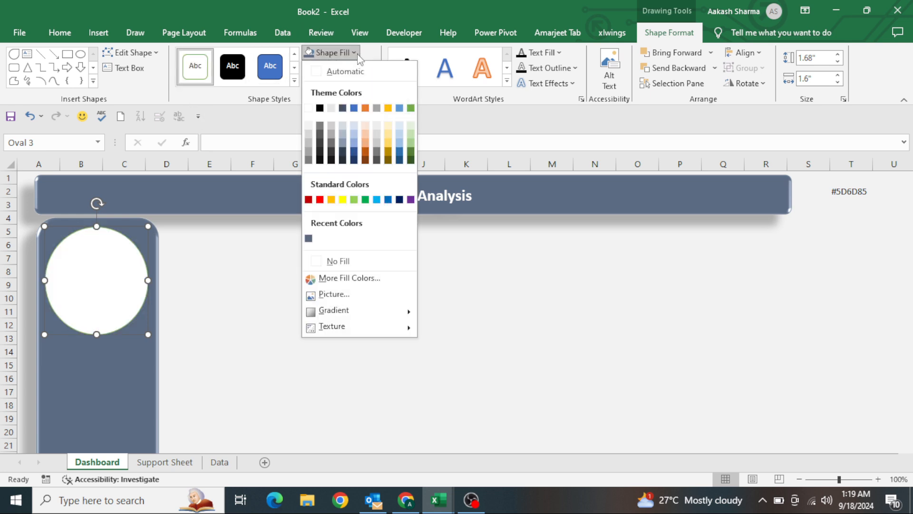
left_click(377, 264)
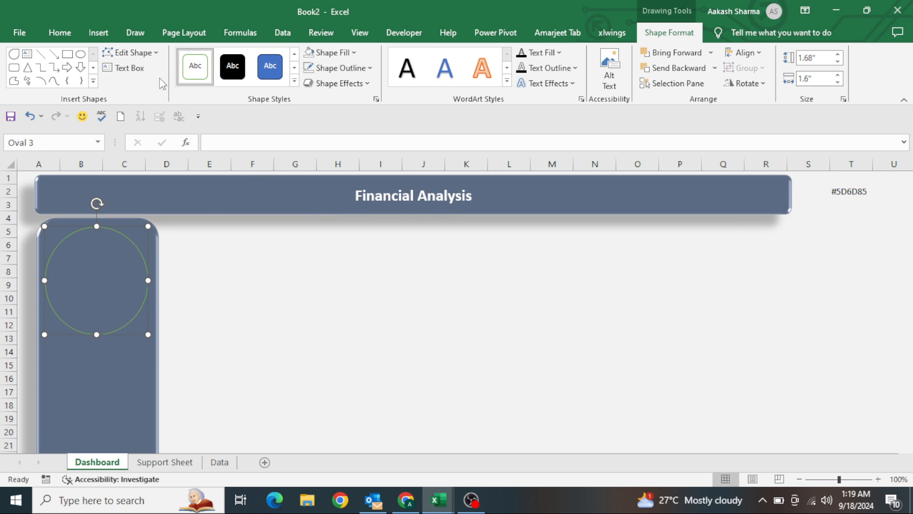
Add a text box about 1.07" wide and 0.27" high in the circle's upper part, reading "Total NetWorth".
left_click(123, 68)
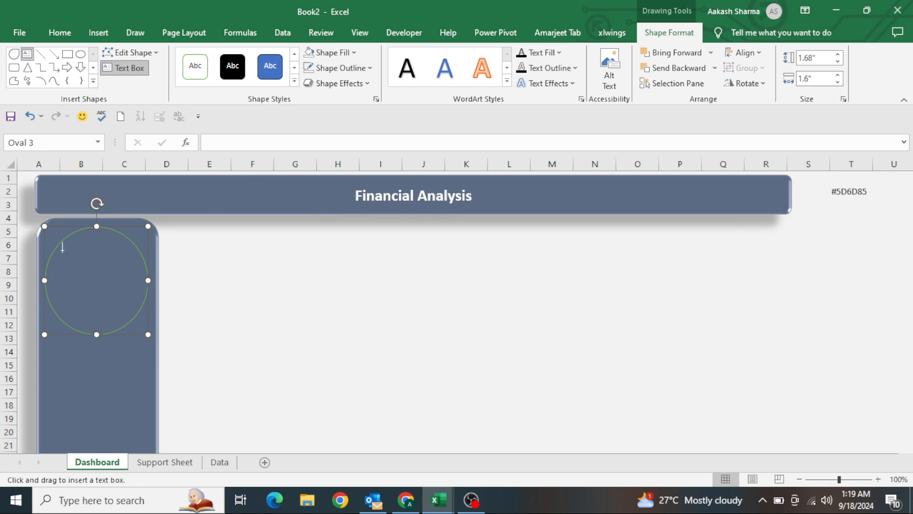
left_click_drag(65, 251, 135, 270)
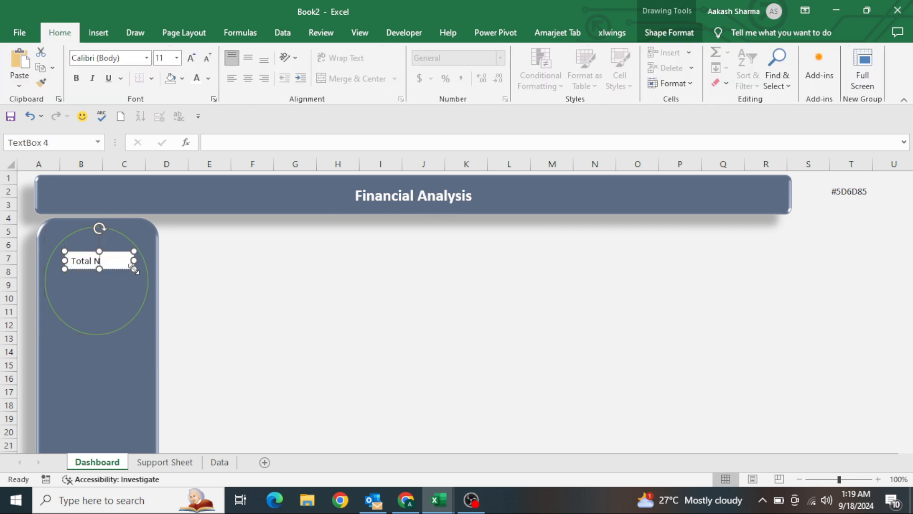
type("Total NetWorth")
Centre the "Total NetWorth" text and reduce its font size to 9.
key("ctrl+a")
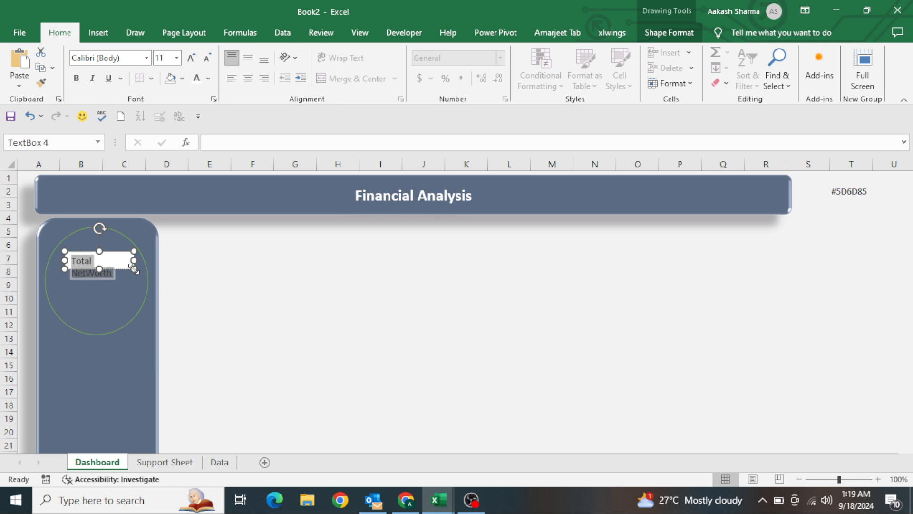
key("ctrl+e")
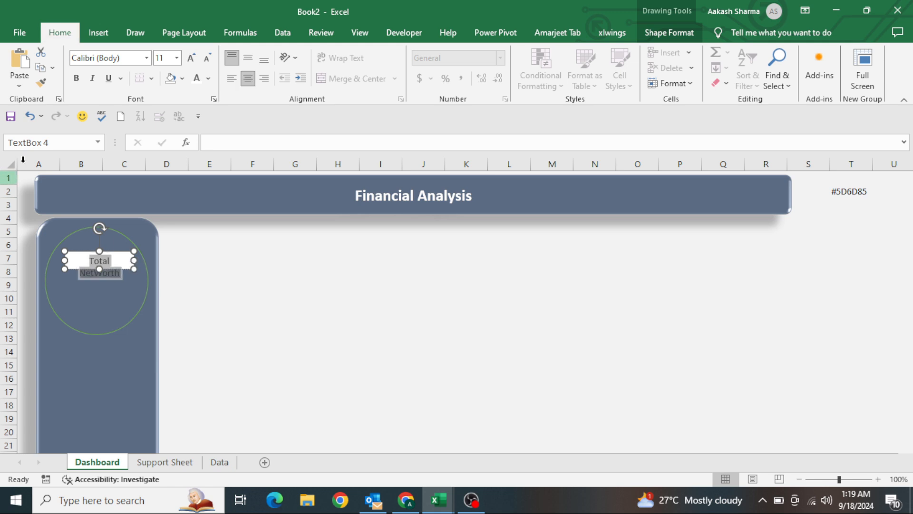
left_click(208, 59)
left_click(208, 59)
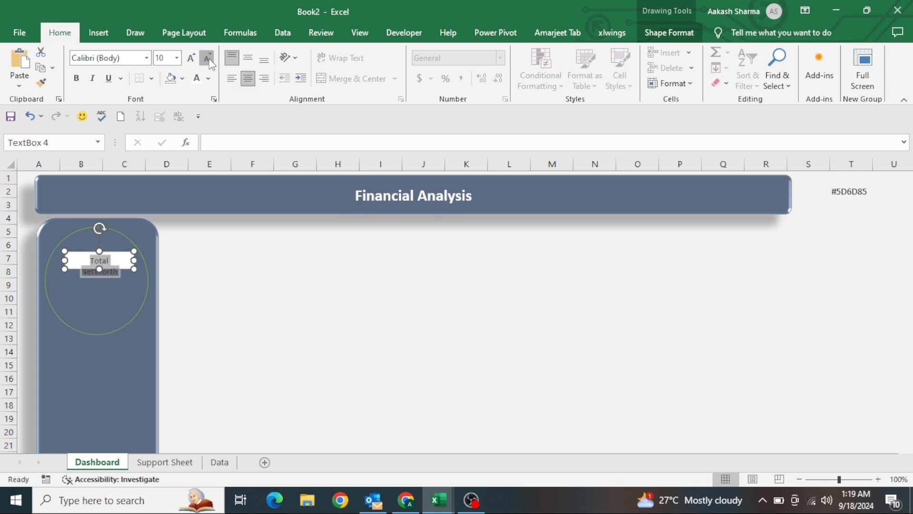
left_click(207, 58)
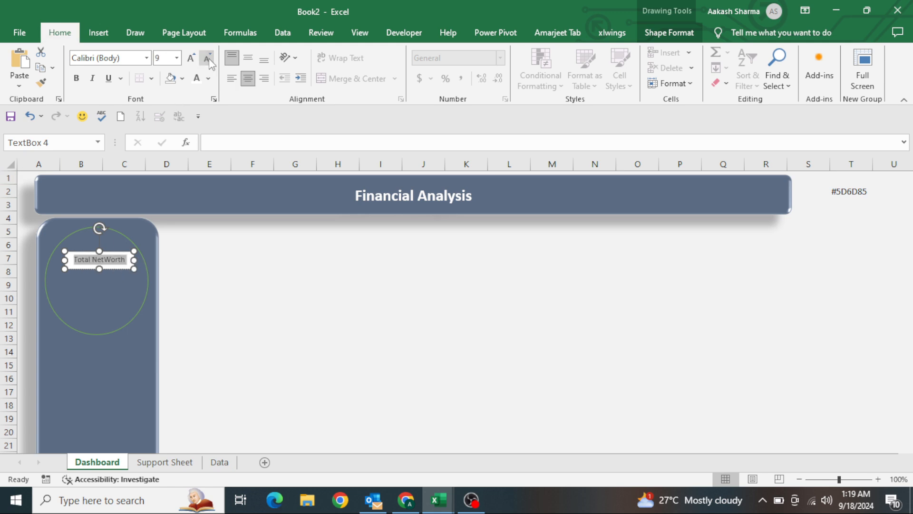
Remove the fill of the "Total NetWorth" text box and make its text white and bold.
left_click(661, 33)
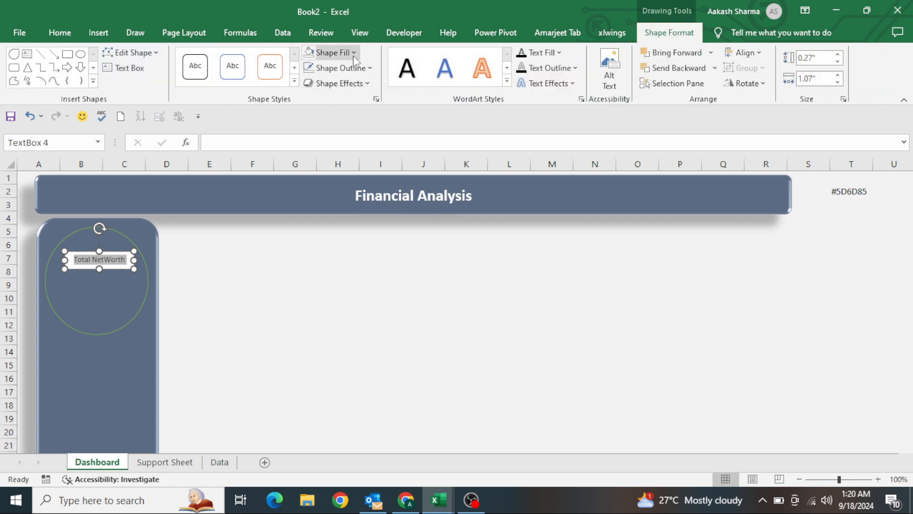
left_click(332, 53)
left_click(359, 264)
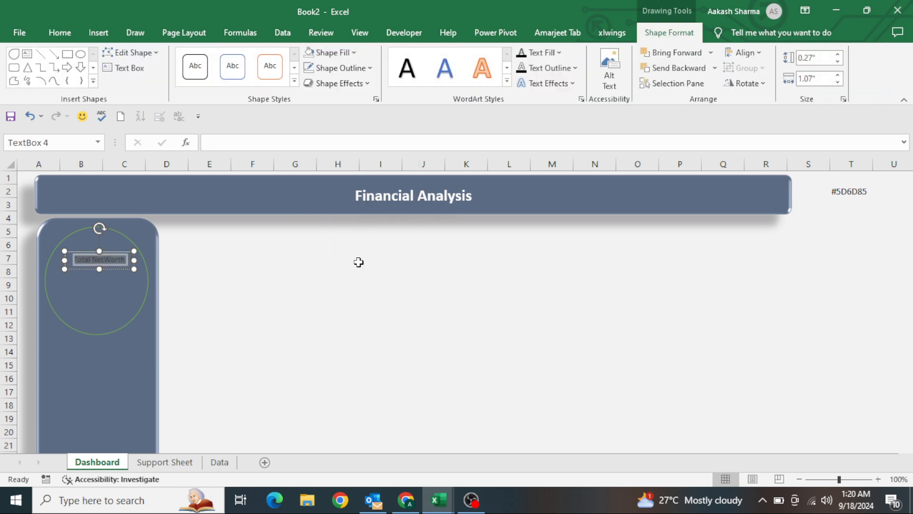
left_click(59, 32)
left_click(193, 82)
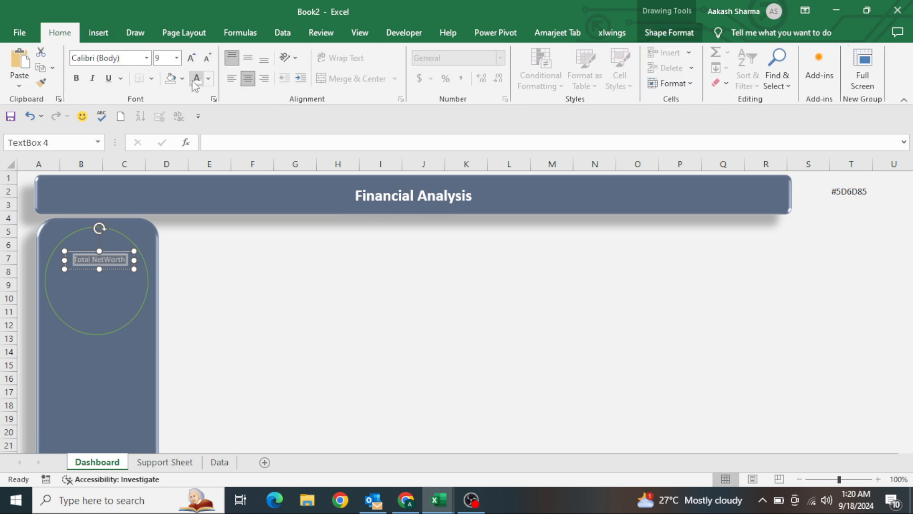
key("ctrl+b")
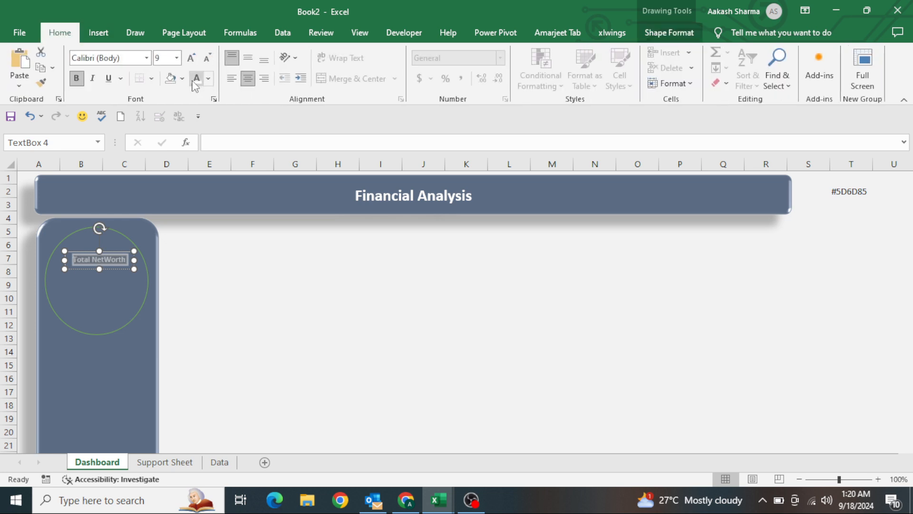
left_click(218, 307)
Remove the outline of the "Total NetWorth" text box and move it slightly up and left within the circle.
left_click(127, 266)
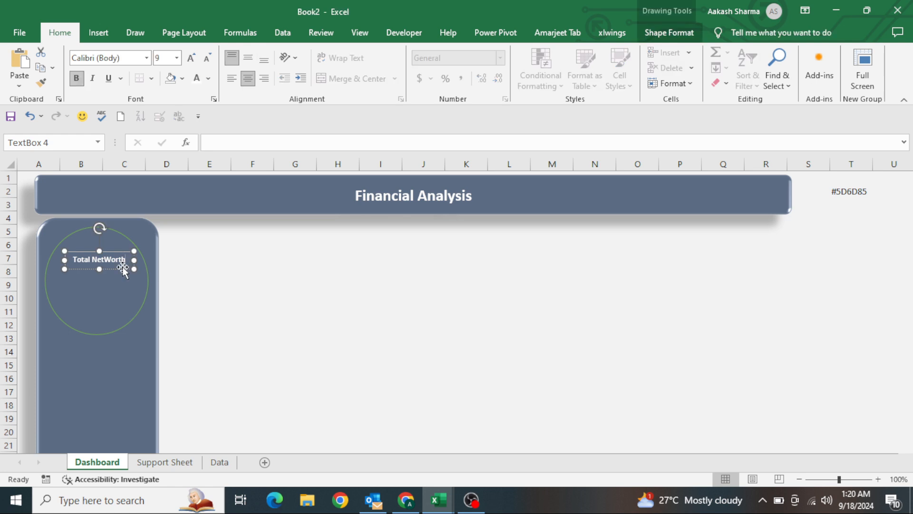
left_click(669, 32)
left_click(342, 68)
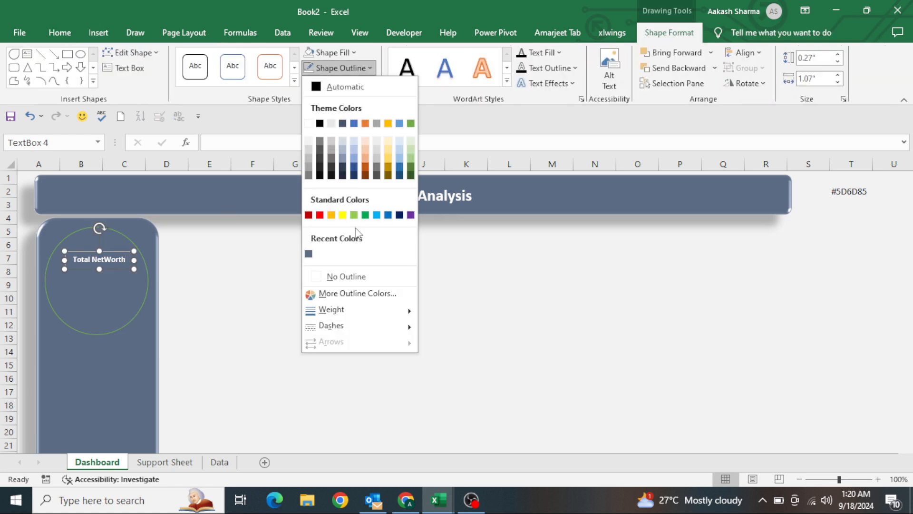
left_click(349, 276)
left_click(351, 284)
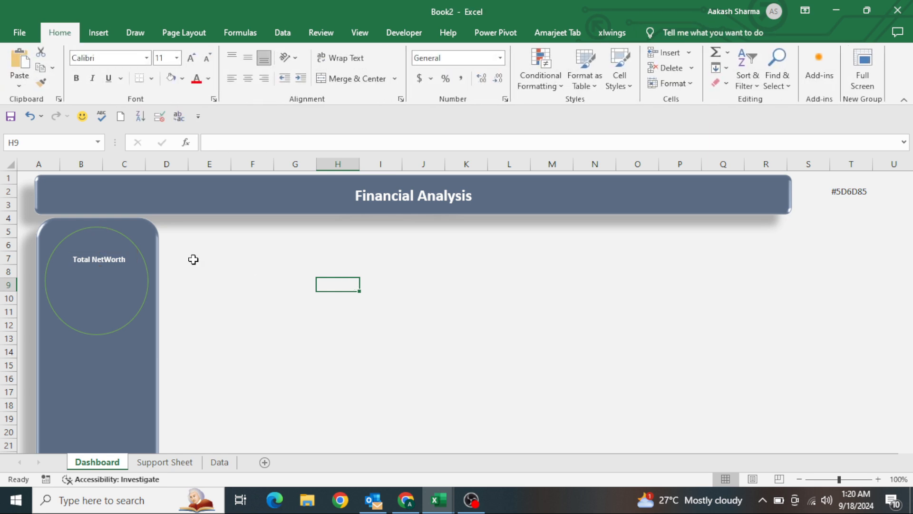
left_click(119, 260)
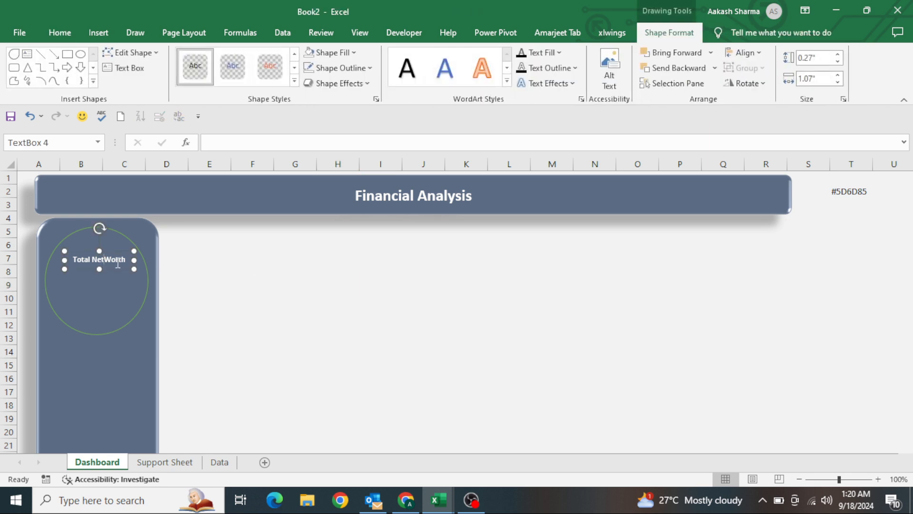
left_click_drag(116, 266, 111, 258)
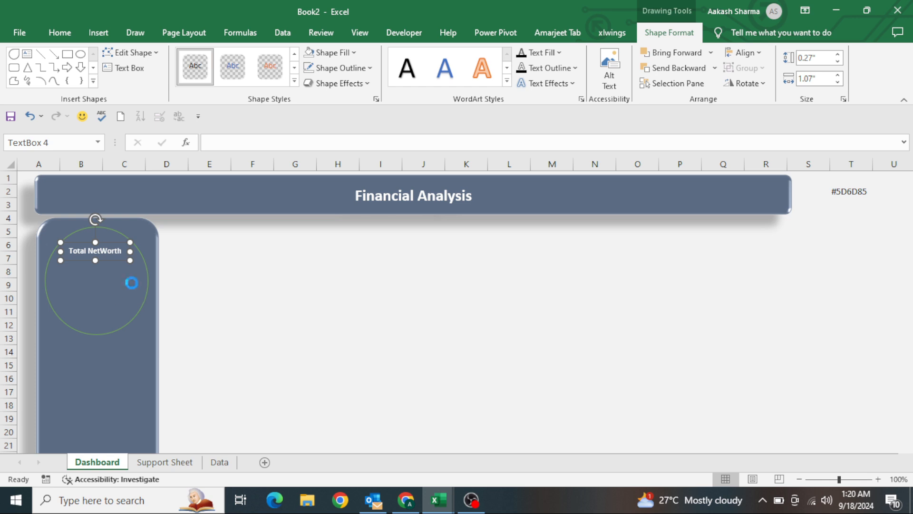
Duplicate the "Total NetWorth" text box, place the copy beneath it and link it to cell C4 of the Support Sheet.
key("ctrl+d")
left_click_drag(118, 270, 107, 294)
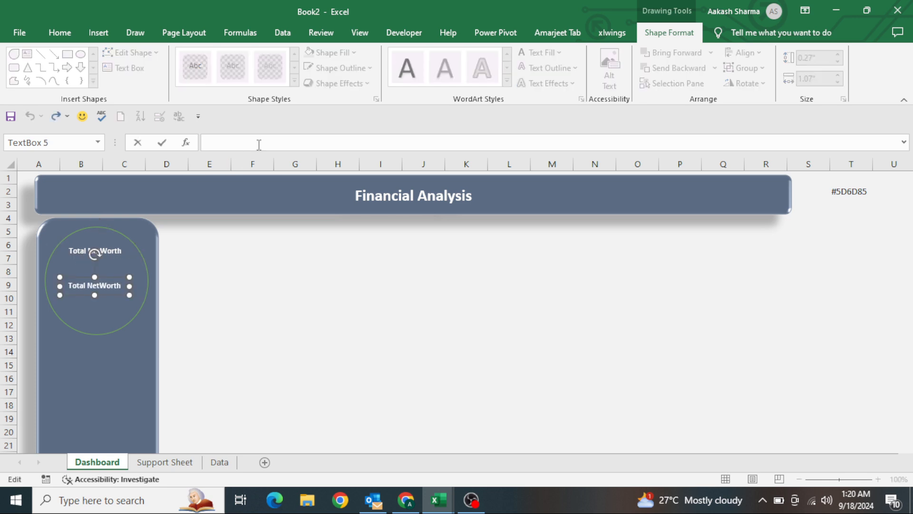
key("ctrl+Page_Down")
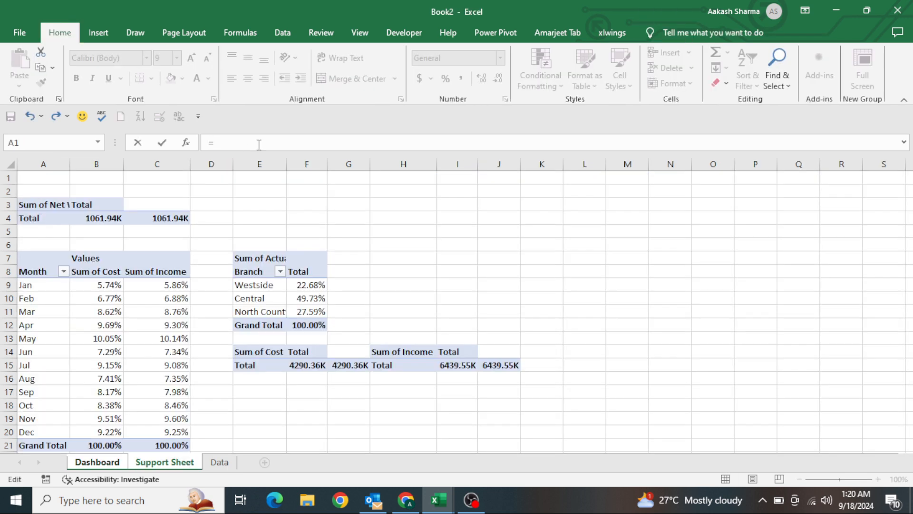
left_click(166, 220)
key("Return")
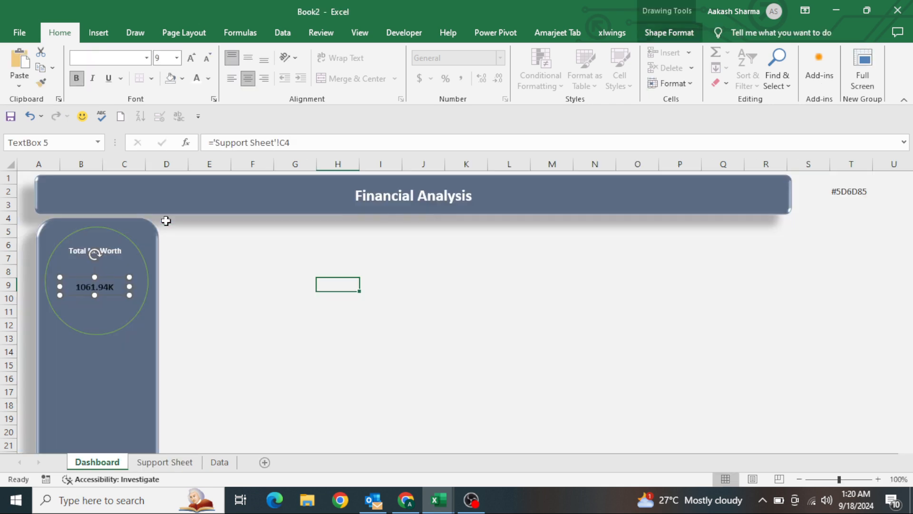
Enlarge the linked net worth value's text, make it white and position it in the middle of the circle.
left_click(189, 60)
left_click(190, 59)
left_click(190, 60)
left_click(190, 59)
left_click(189, 60)
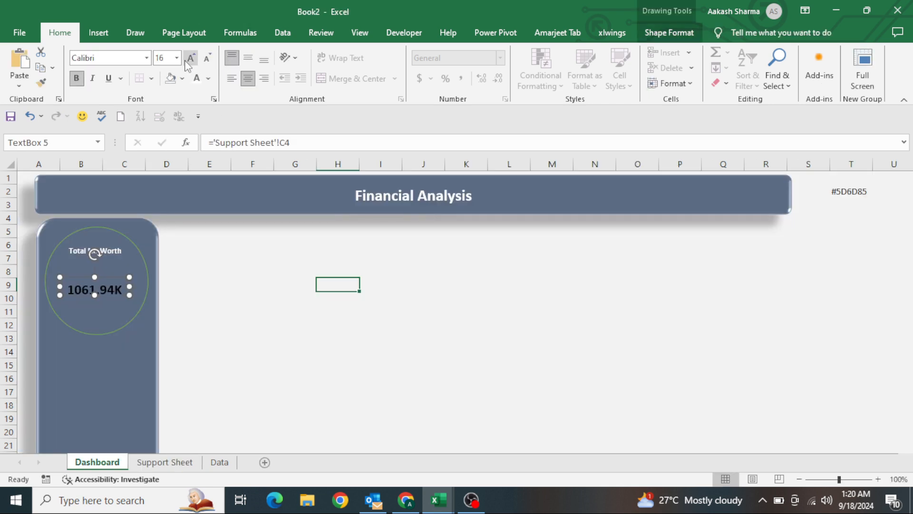
left_click(189, 60)
left_click(190, 59)
left_click(198, 83)
mouse_move(98, 296)
left_mouse_down()
mouse_move(97, 325)
mouse_move(141, 299)
mouse_move(113, 263)
mouse_move(146, 288)
mouse_move(116, 267)
left_mouse_up()
left_click(242, 300)
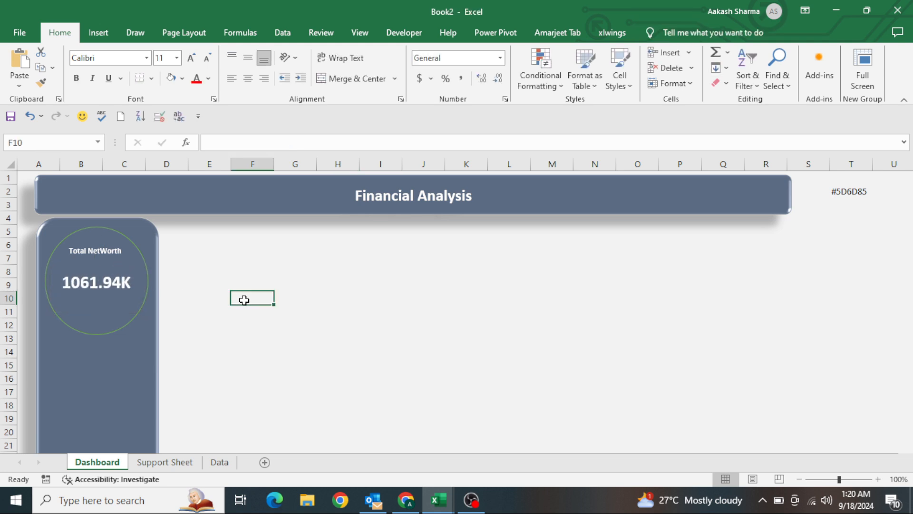
Search the icon library for "Money" and insert the bank building icon.
left_click(98, 32)
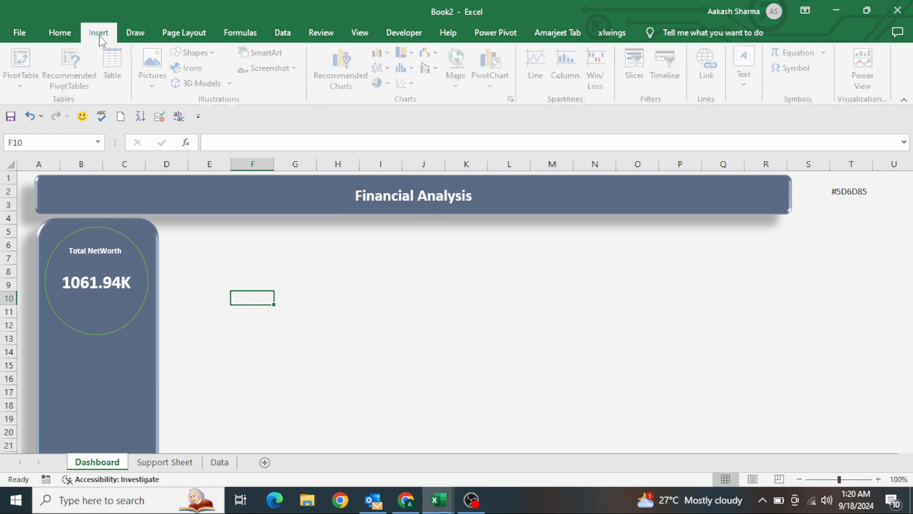
left_click(195, 68)
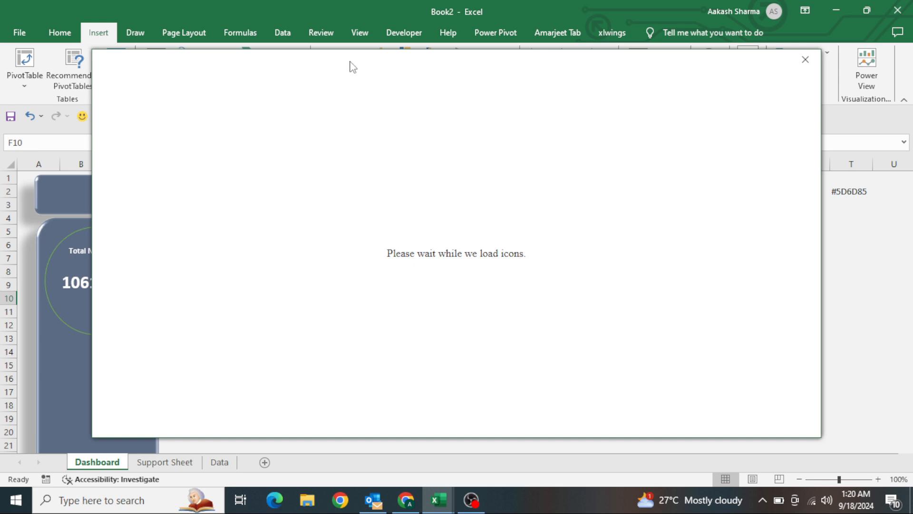
left_click_drag(352, 67, 421, 55)
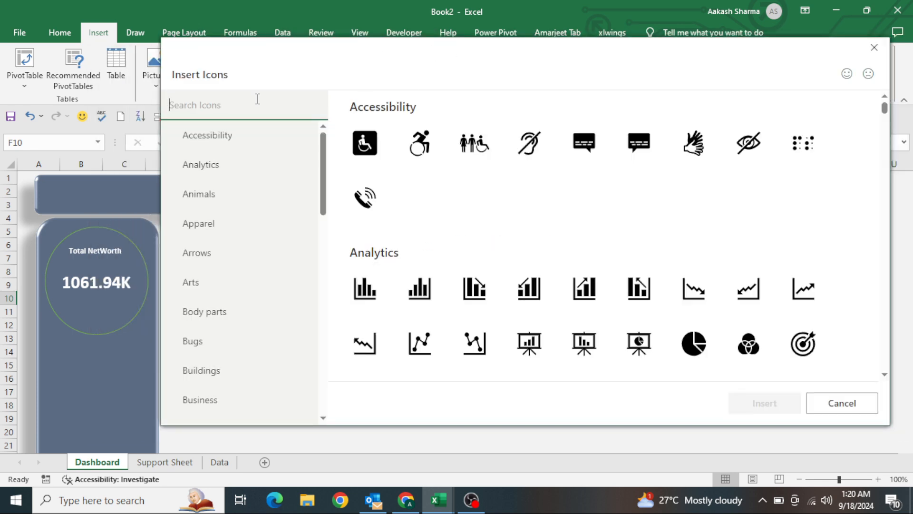
type("Money")
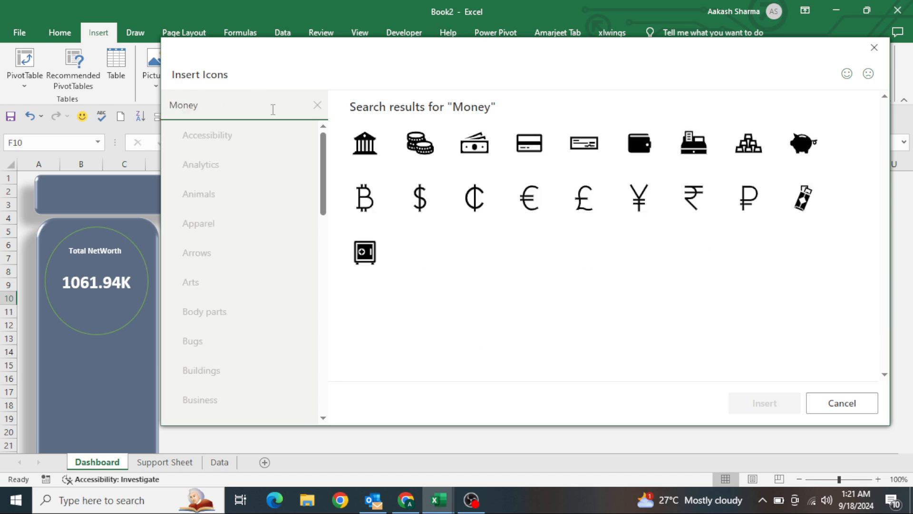
left_click(366, 143)
left_click(736, 409)
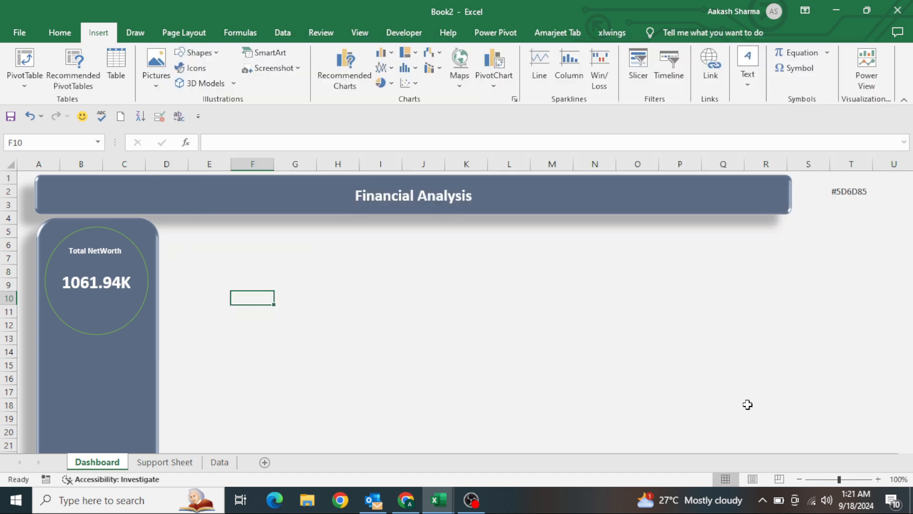
Resize the bank icon to 0.6" by 0.6", style it white with a blue outline and place it beneath the net worth value.
left_click_drag(280, 301, 224, 313)
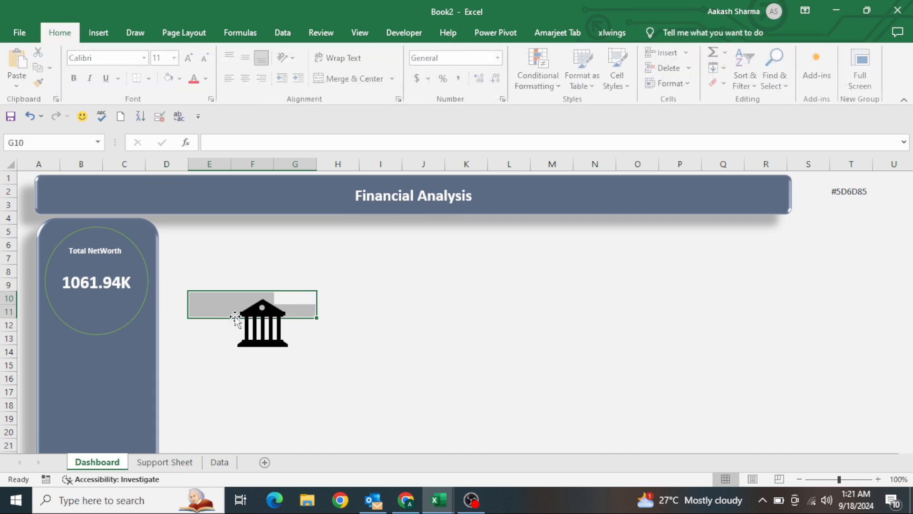
left_click(258, 328)
left_click_drag(295, 354, 83, 310)
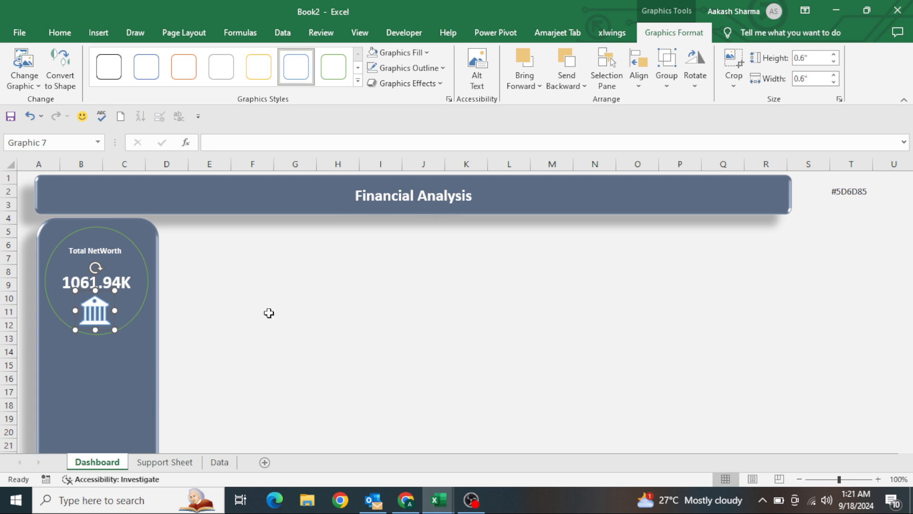
left_click(269, 376)
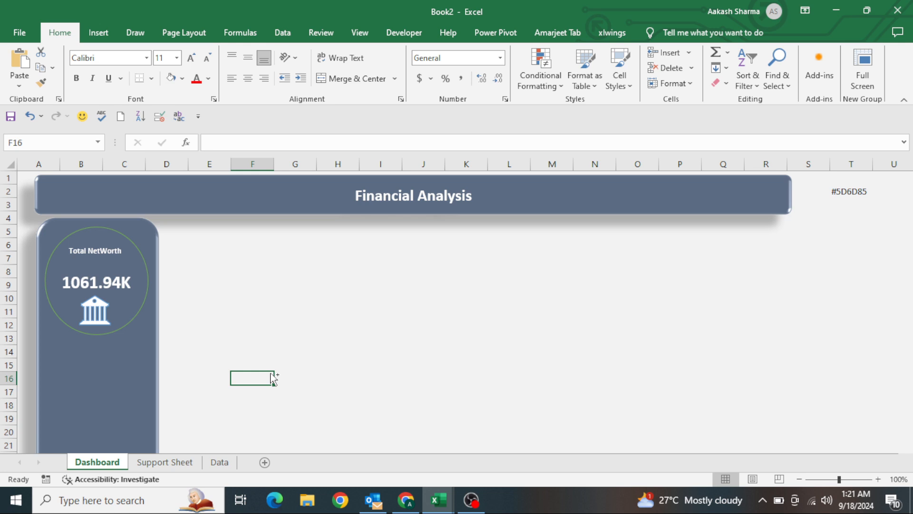
Create a Stacked Line with Markers PivotChart from the monthly Cost and Income PivotTable on the Support Sheet.
key("ctrl+Page_Down")
left_click(154, 338)
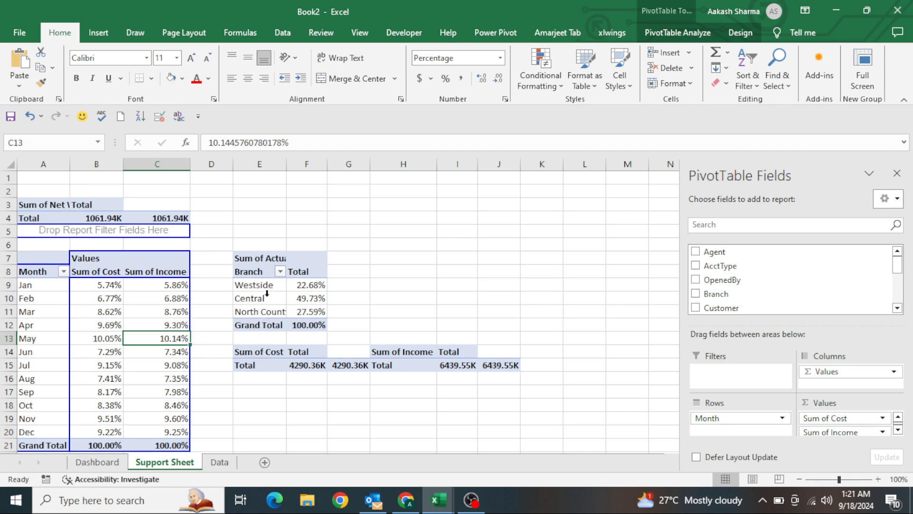
left_click(97, 33)
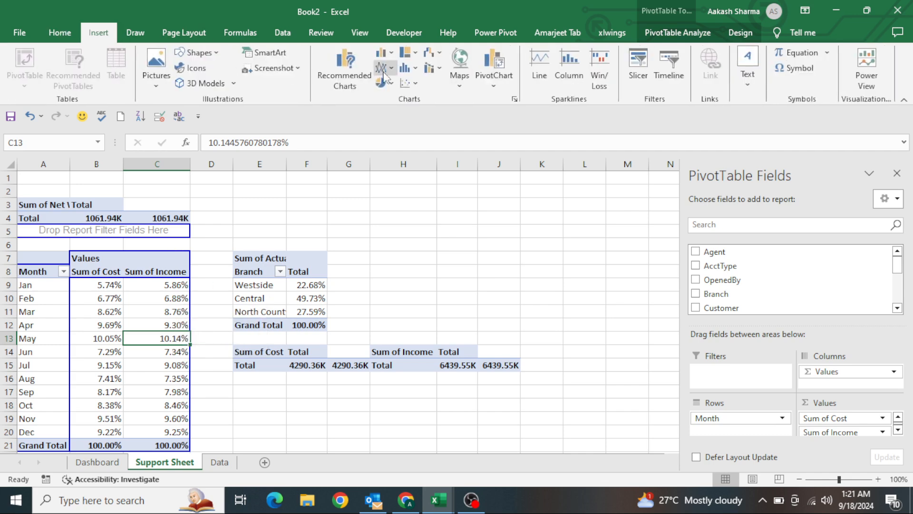
left_click(386, 68)
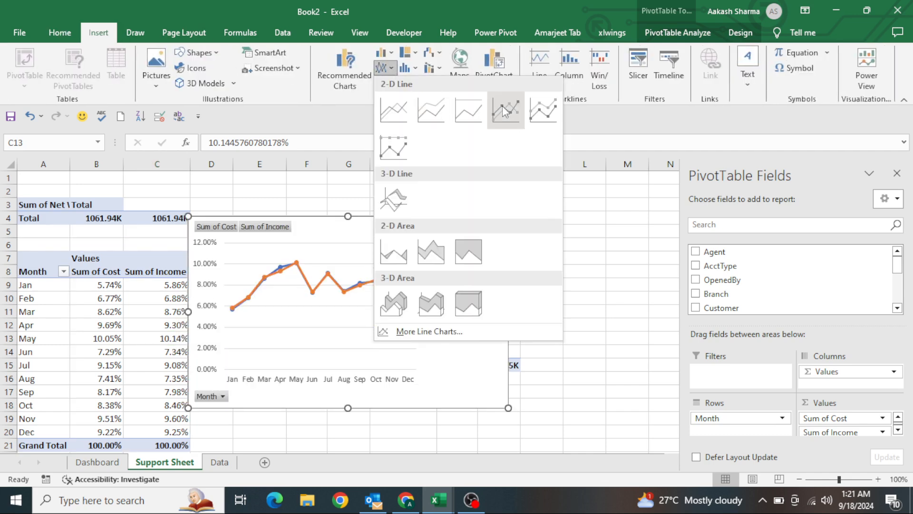
left_click(536, 118)
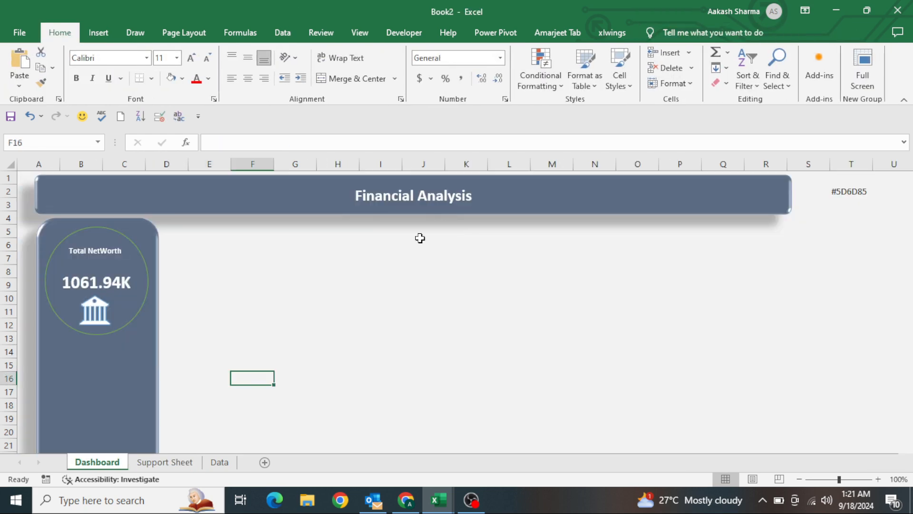
Paste the monthly line chart onto the Dashboard sheet and place it beside the side panel.
left_click(388, 243)
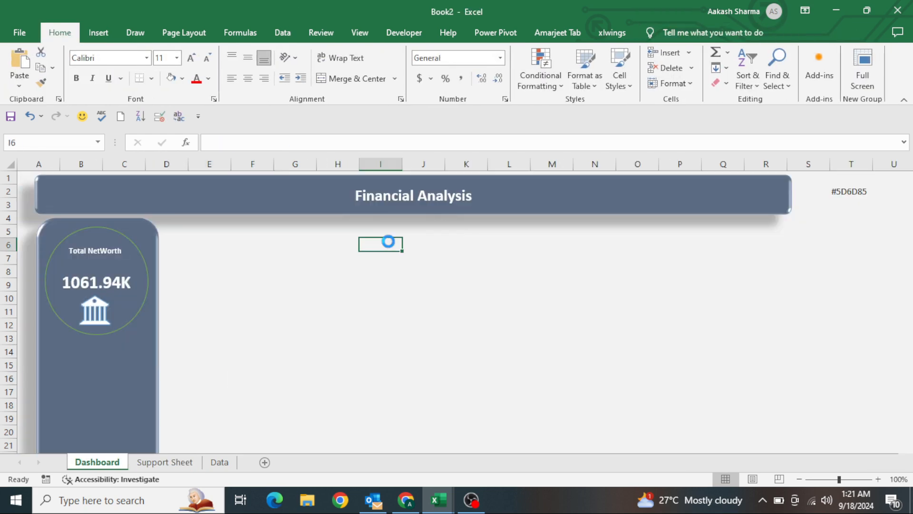
key("ctrl+v")
left_click_drag(416, 240, 260, 250)
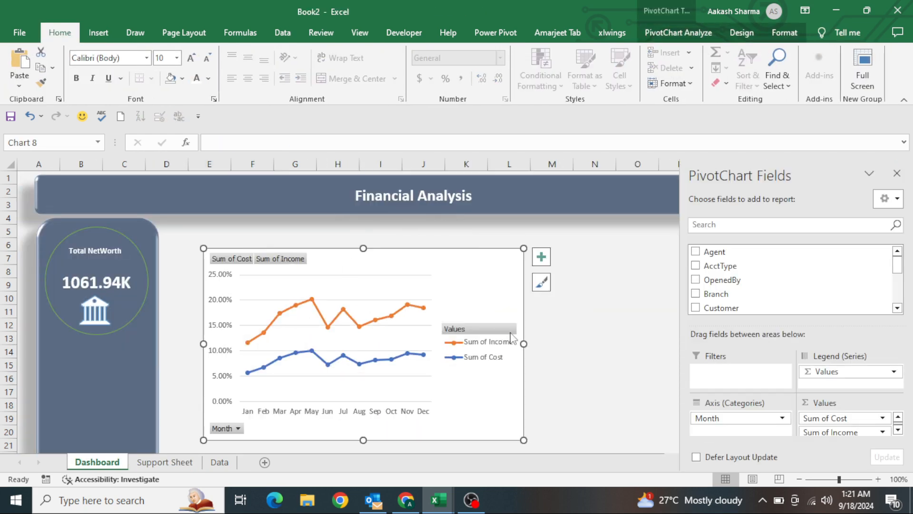
Hide all field buttons on the line chart and place its legend at the bottom.
right_click(475, 328)
left_click(553, 286)
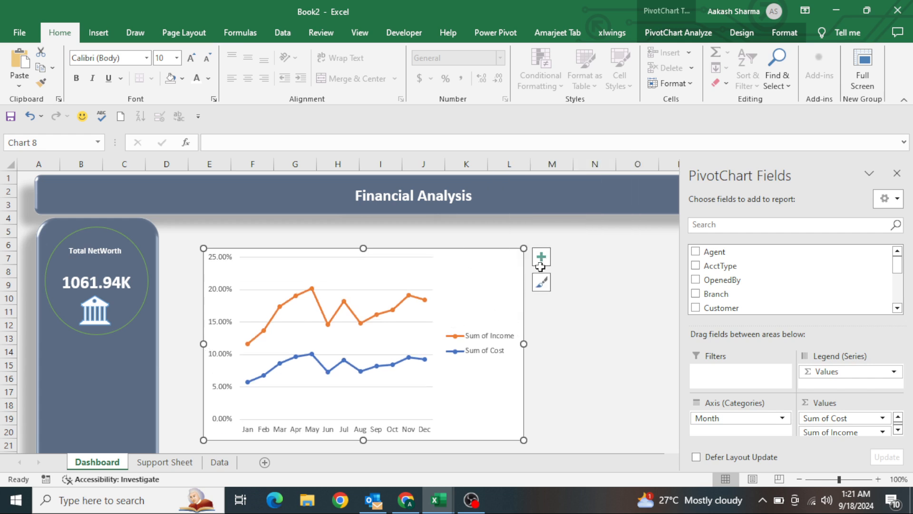
left_click_drag(535, 267, 494, 259)
left_click(494, 259)
left_click(542, 257)
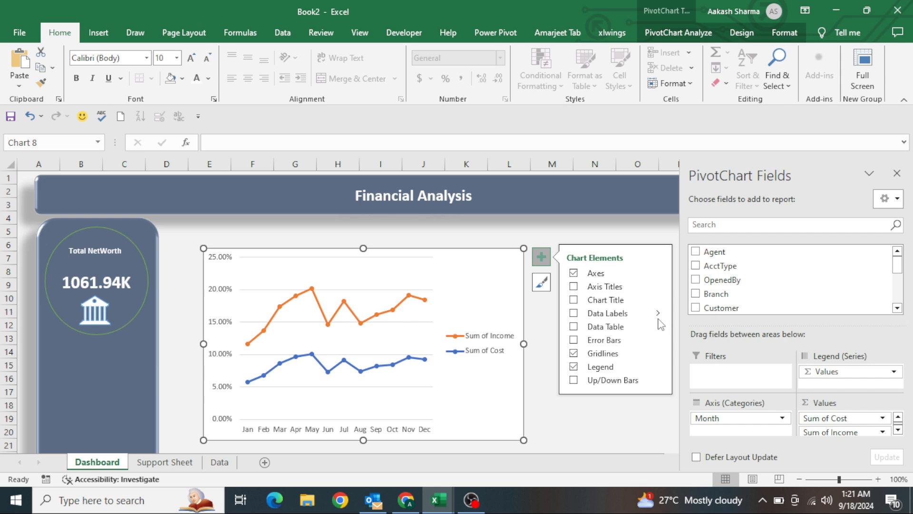
left_click(658, 368)
left_click(716, 418)
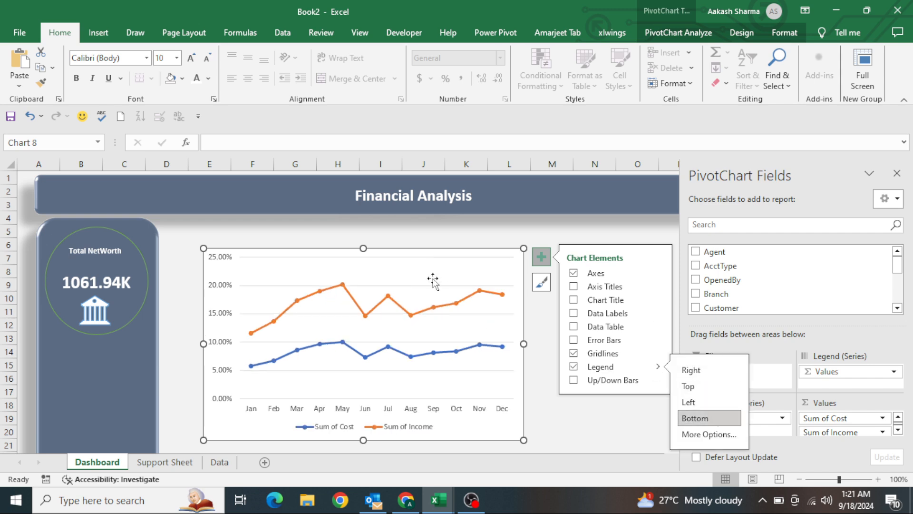
Align the line chart under the banner beside the side panel, close the field list, widen the chart to the banner's end and shorten it slightly.
left_click_drag(391, 254, 359, 227)
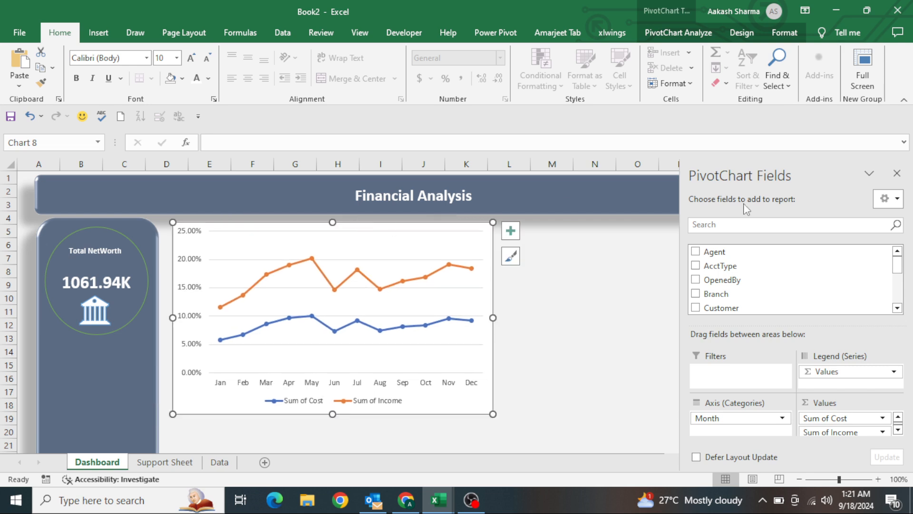
left_click(896, 174)
left_click_drag(492, 317, 787, 314)
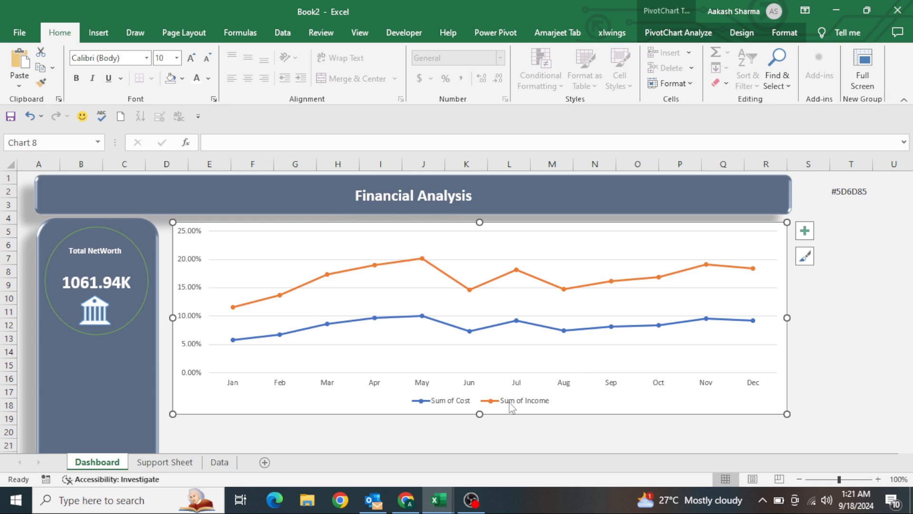
left_click_drag(480, 413, 480, 396)
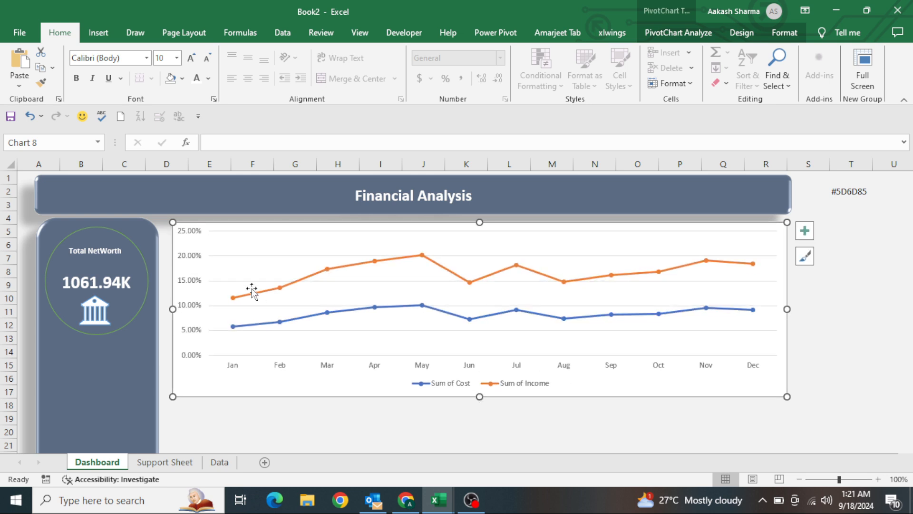
Delete the line chart's vertical axis and gridlines.
left_click(192, 283)
key("Delete")
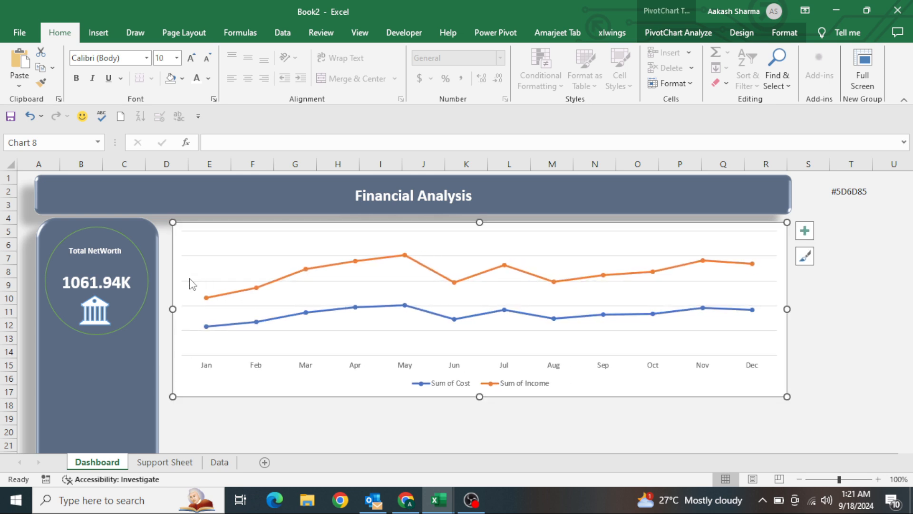
left_click(220, 257)
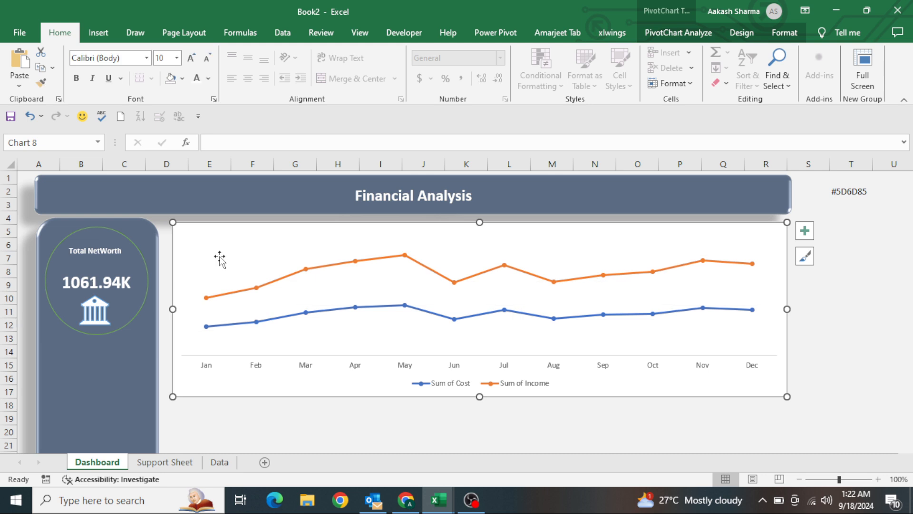
Enlarge the month labels on the line chart's horizontal axis and make them bold.
left_click(255, 366)
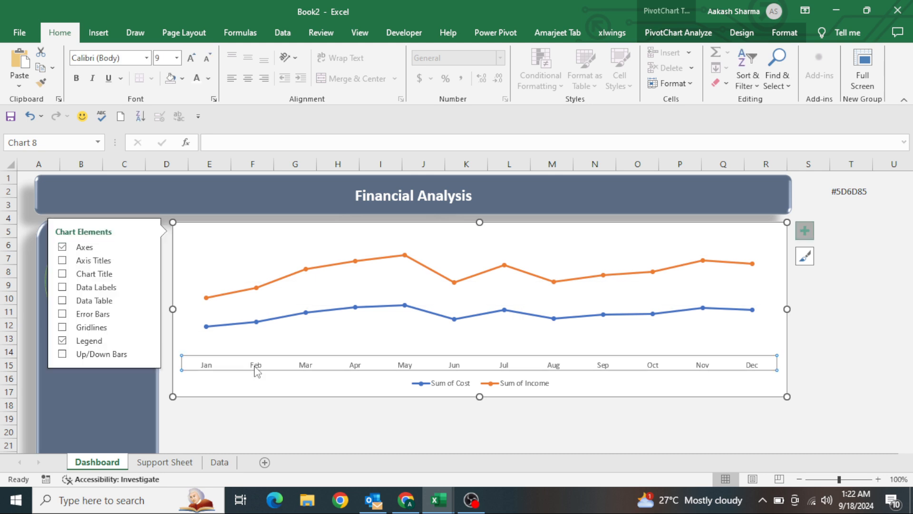
left_click(193, 59)
left_click(373, 275)
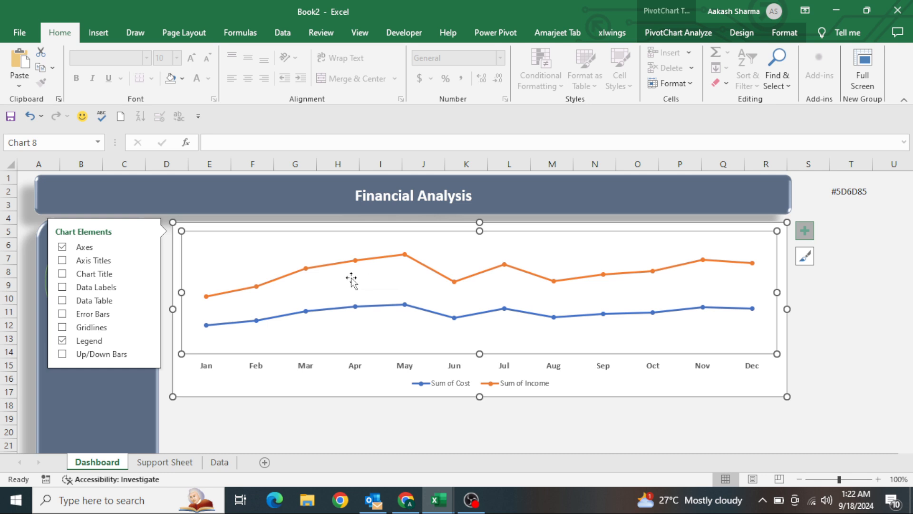
Format the Sum of Income series as a solid line in standard green.
right_click(303, 261)
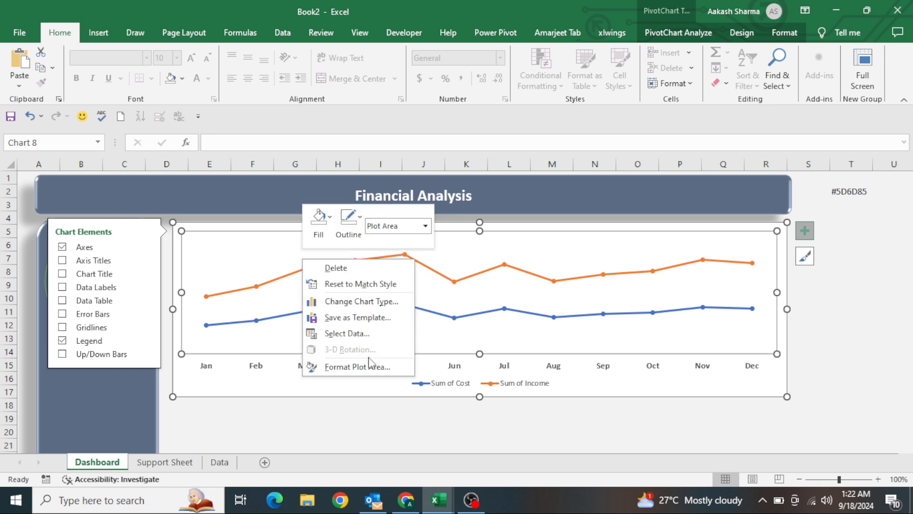
left_click(357, 367)
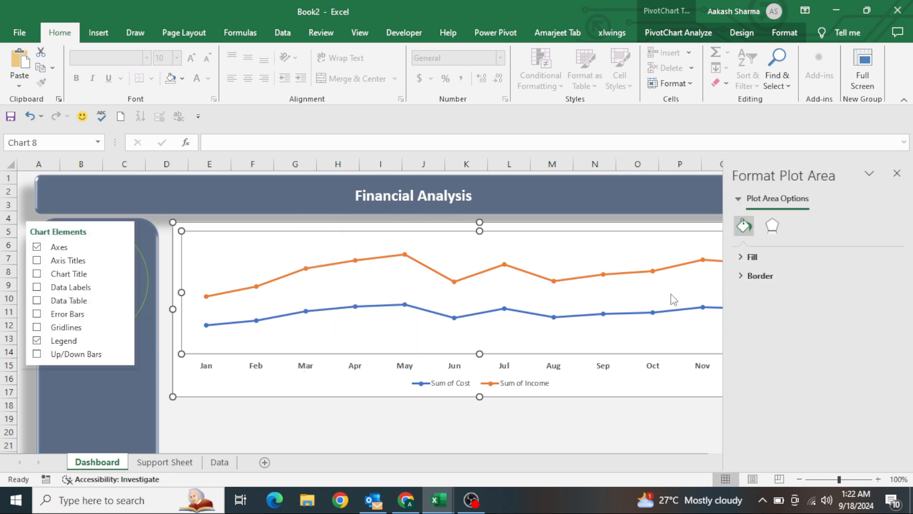
left_click(619, 276)
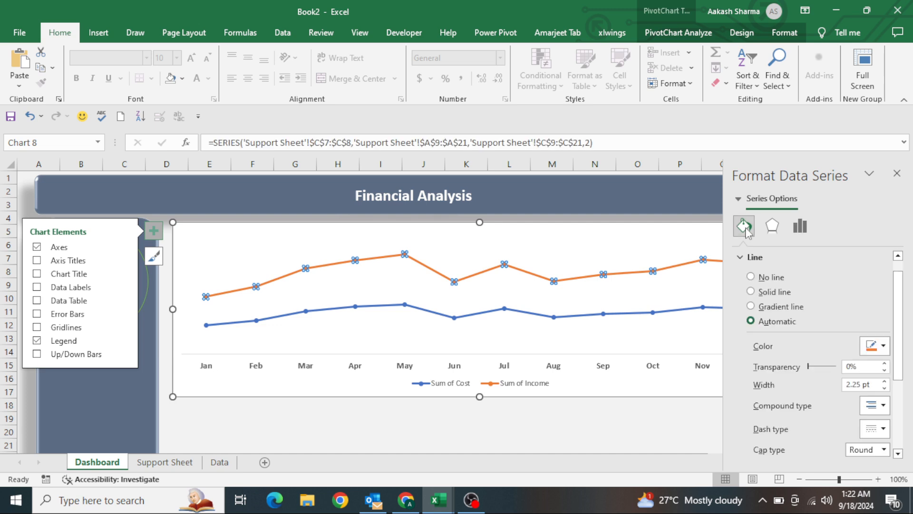
left_click(762, 292)
left_click(751, 307)
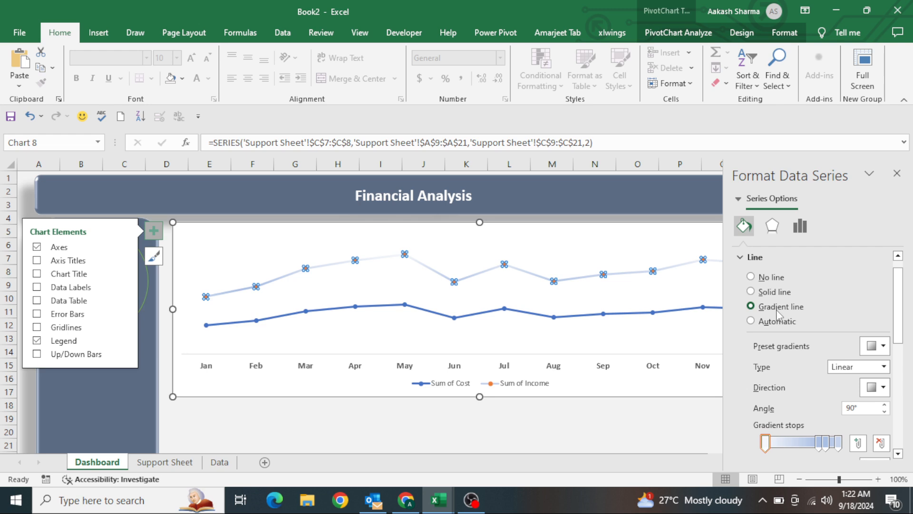
left_click(750, 291)
left_click(883, 347)
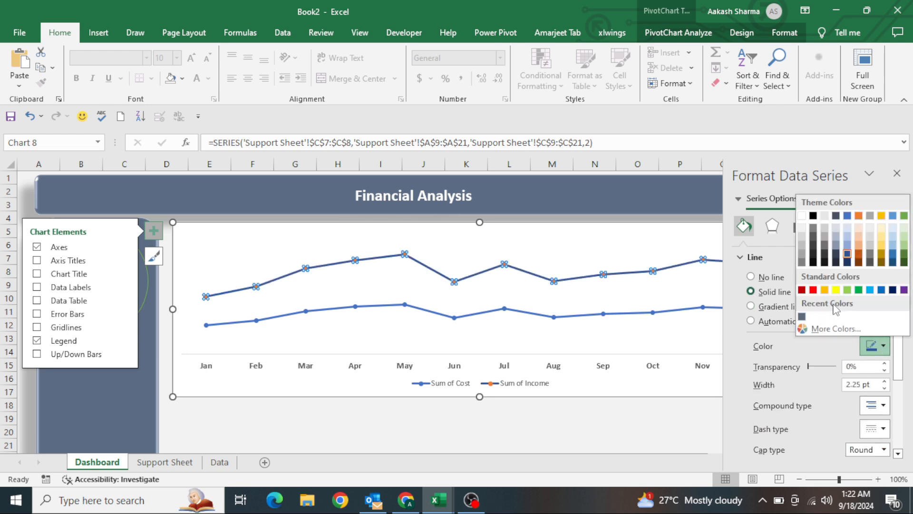
left_click(858, 290)
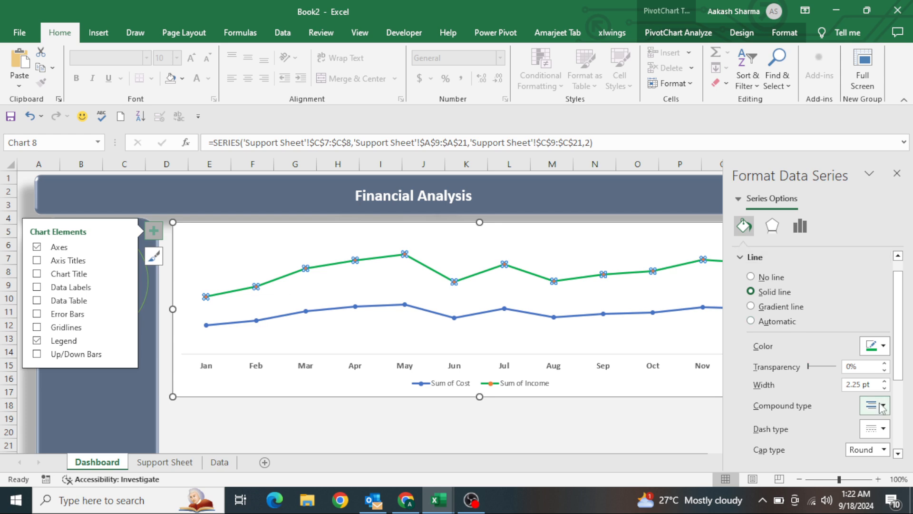
Set the line width of the Sum of Income series to 0.75 pt.
scroll(884, 409, "down", 2)
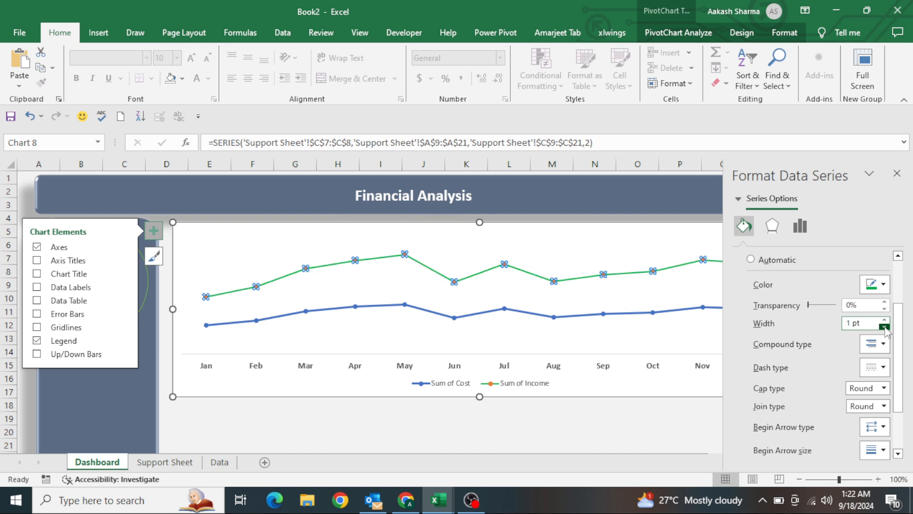
left_click(884, 327)
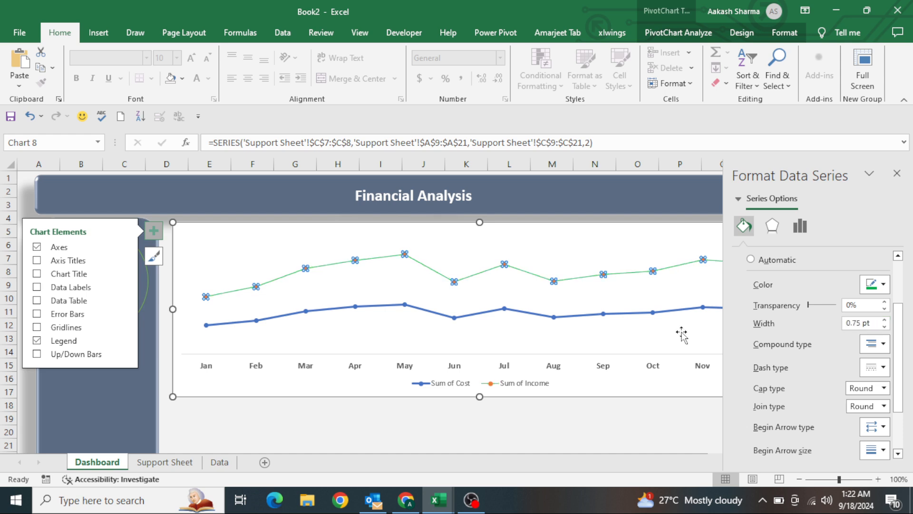
Format the Sum of Cost line in standard dark red with a width of 0 pt.
left_click(634, 314)
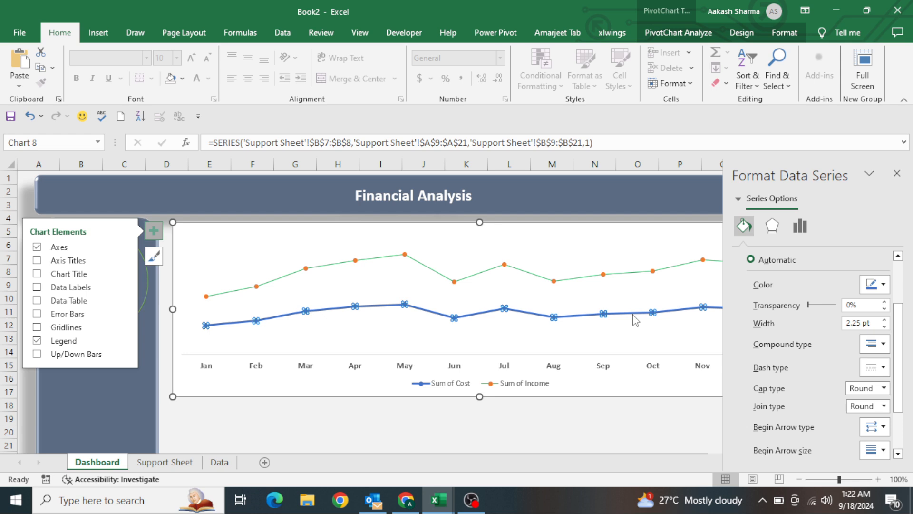
left_click(880, 286)
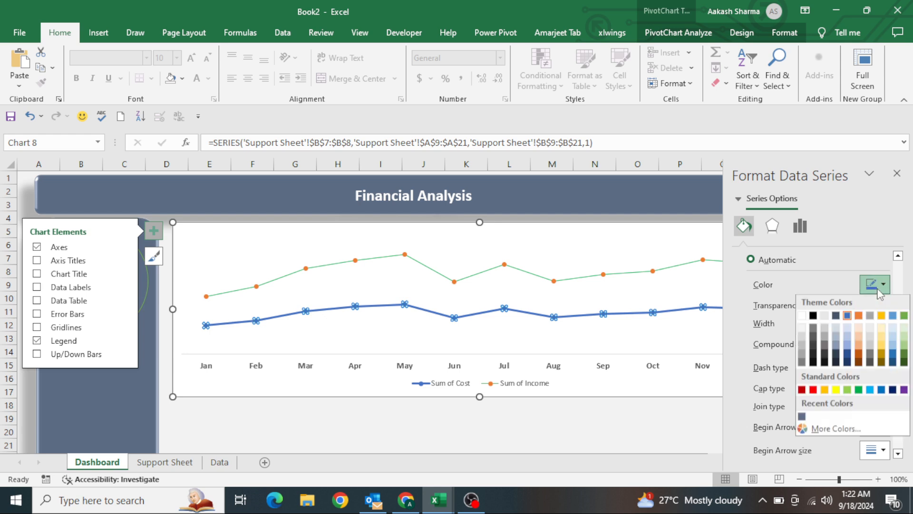
left_click(801, 391)
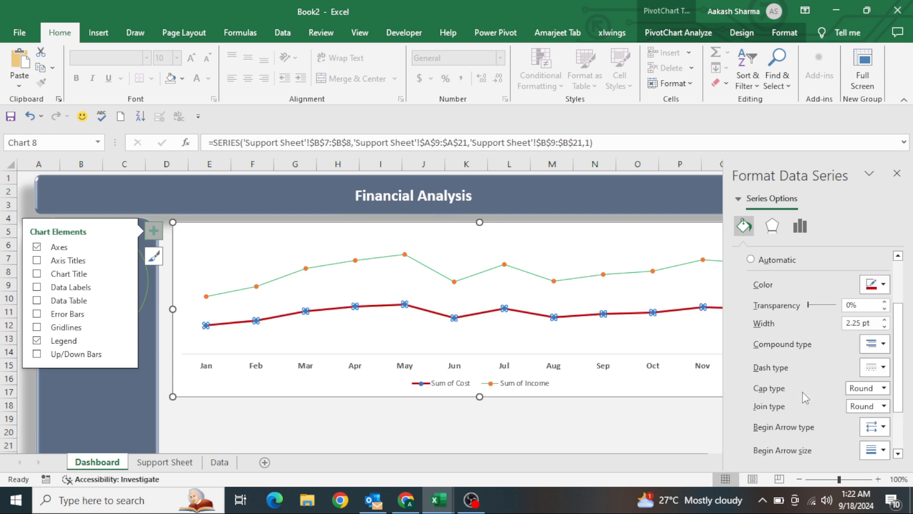
left_click(884, 326)
left_click(884, 327)
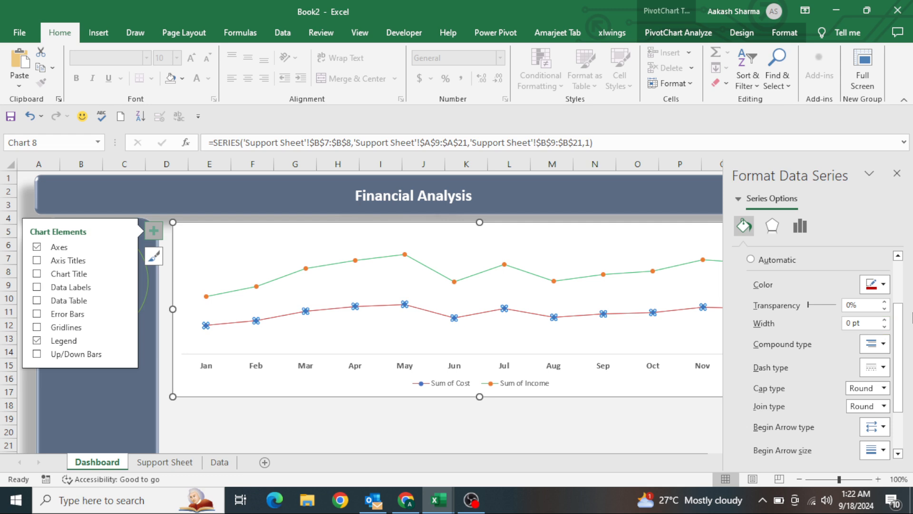
Turn on line smoothing for both the Sum of Cost and Sum of Income series and close the series formatting.
left_click_drag(902, 319, 811, 447)
left_click(783, 451)
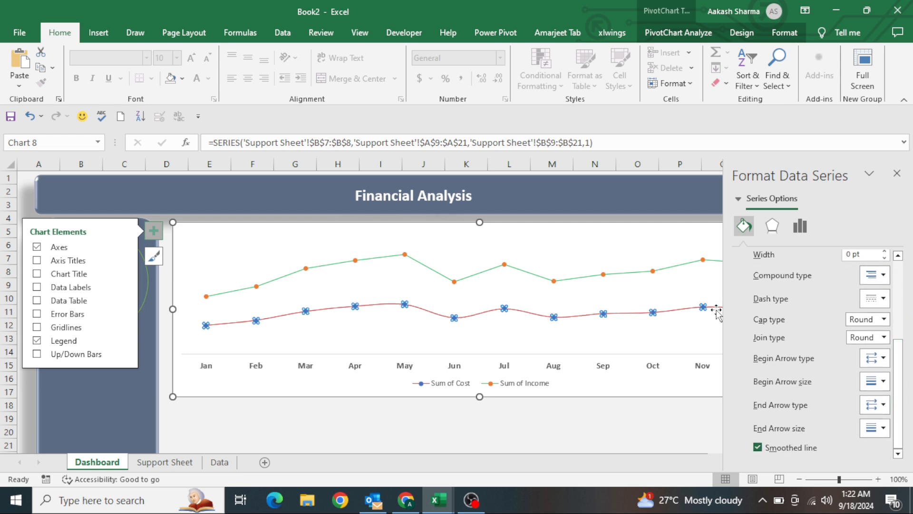
left_click(631, 276)
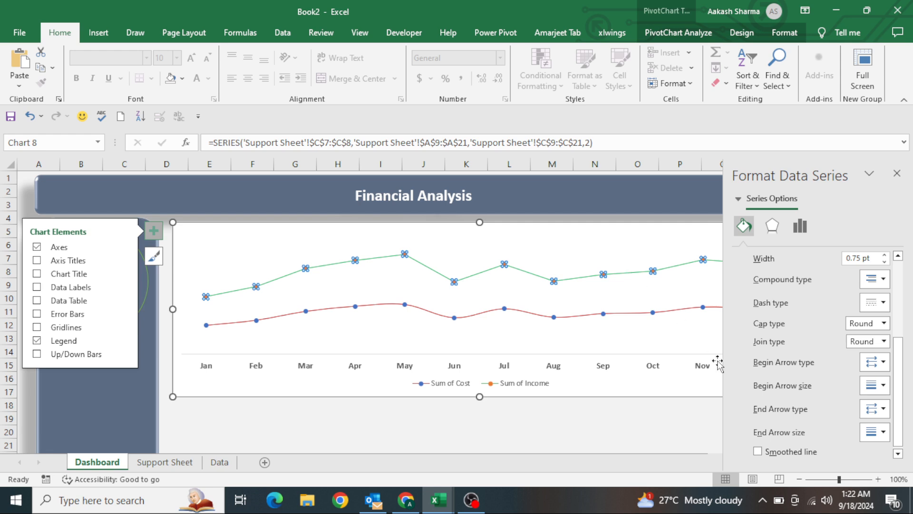
left_click(783, 453)
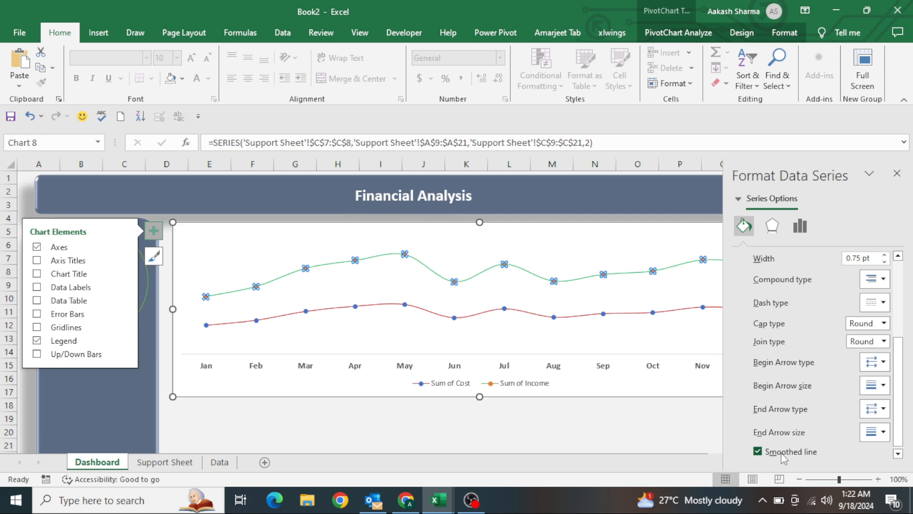
left_click(896, 173)
left_click(848, 349)
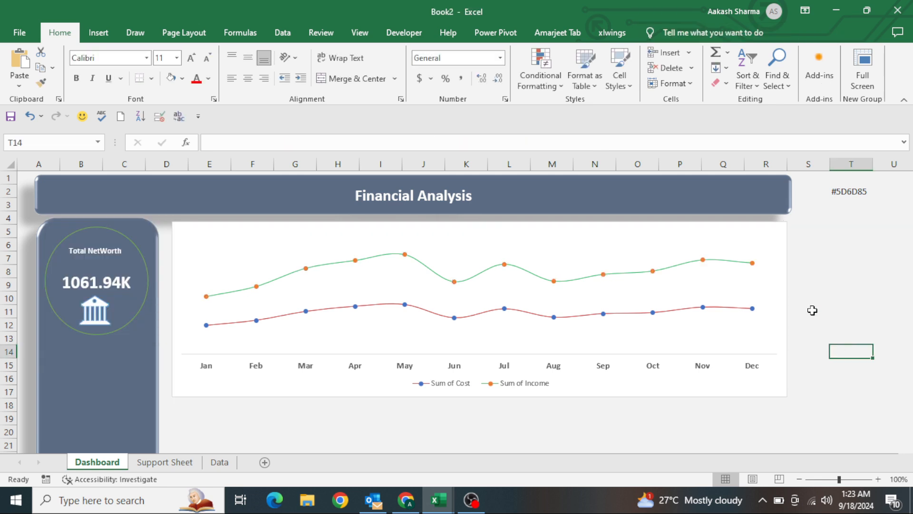
Add data labels to both series of the line chart and deselect the chart.
left_click(748, 237)
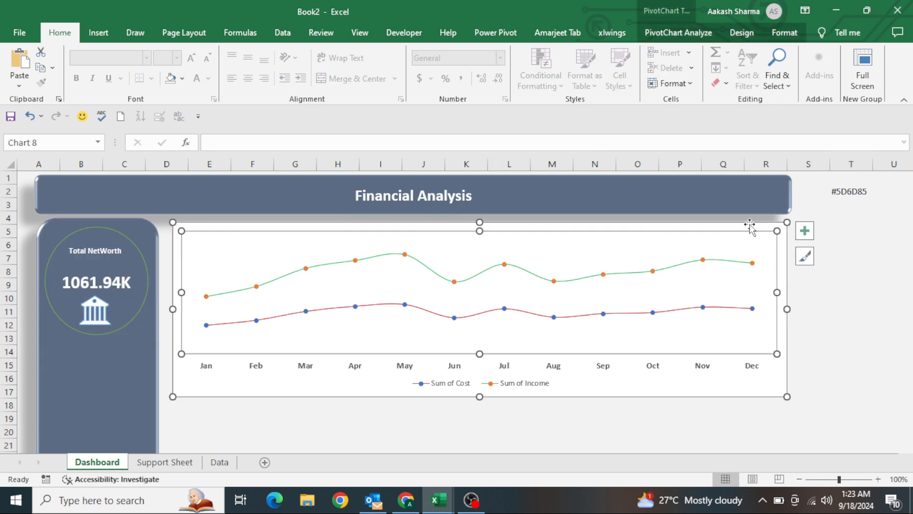
left_click(749, 225)
left_click(803, 232)
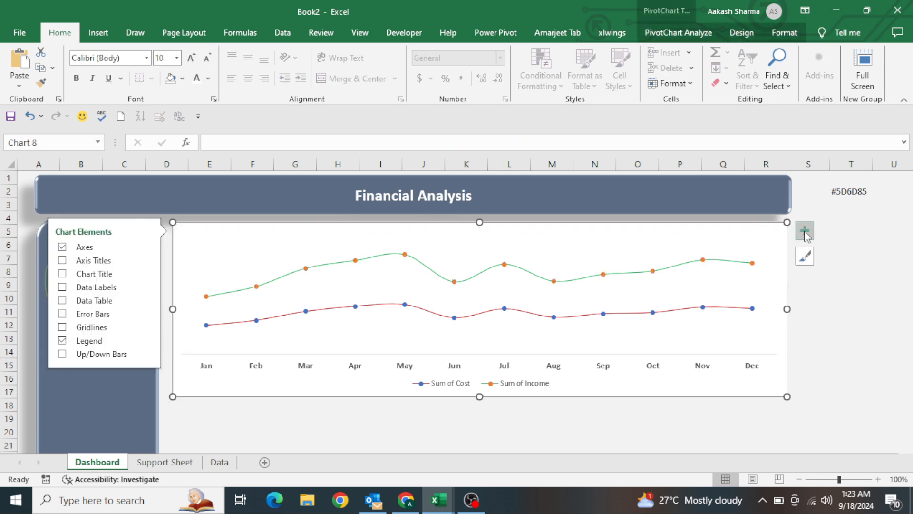
left_click(61, 287)
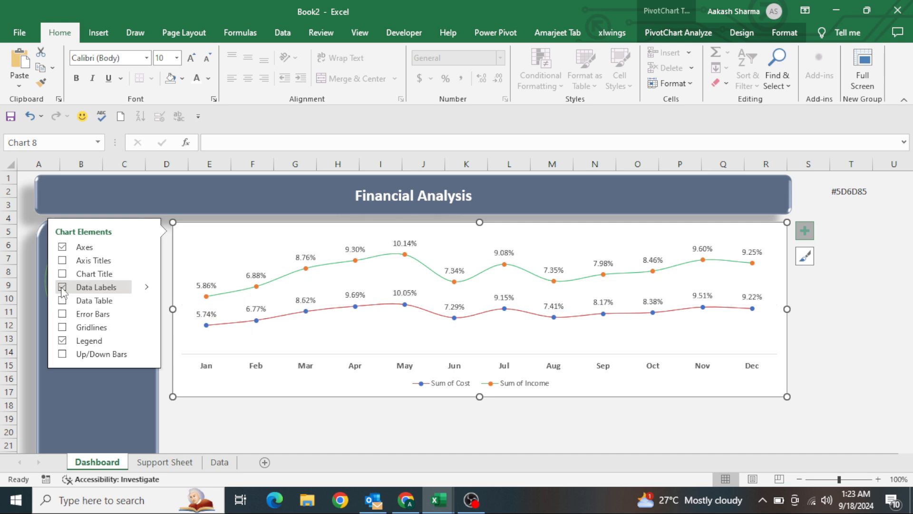
left_click(260, 442)
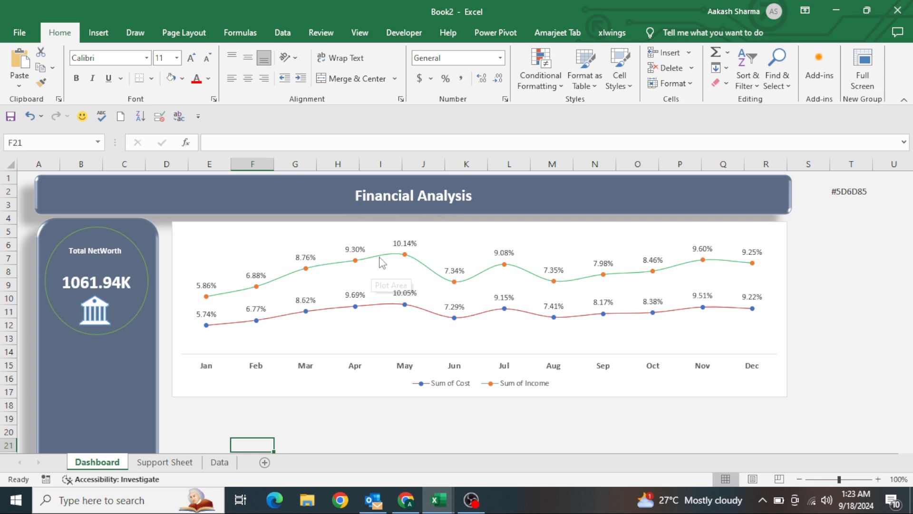
mouse_move(387, 260)
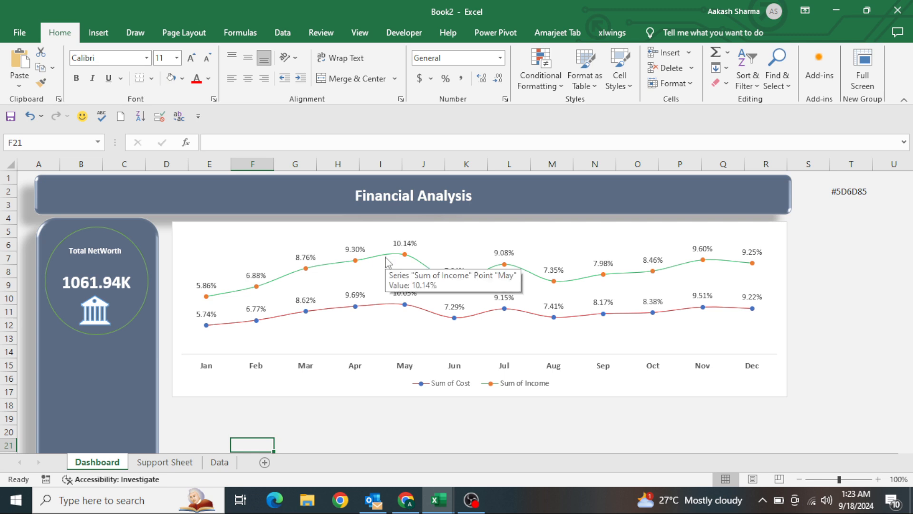
Remove the background fill from the monthly cost and income line chart.
left_click(546, 227)
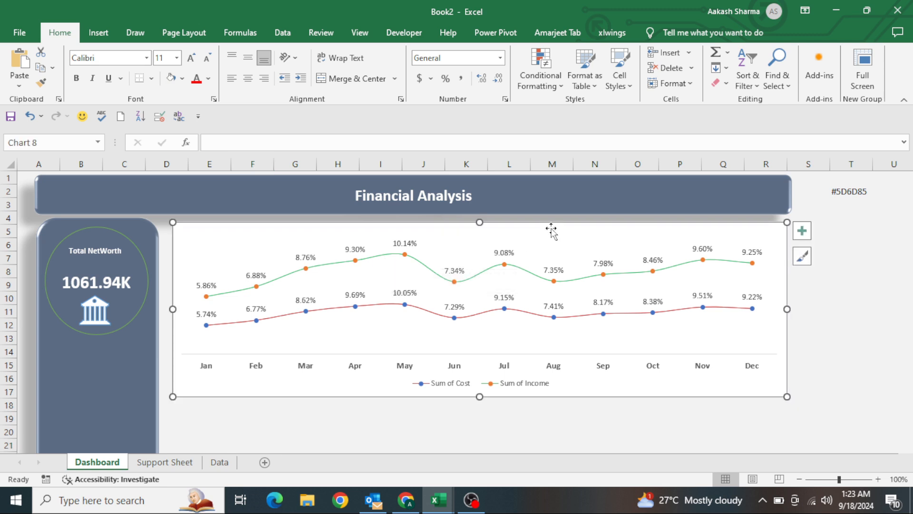
left_click(784, 33)
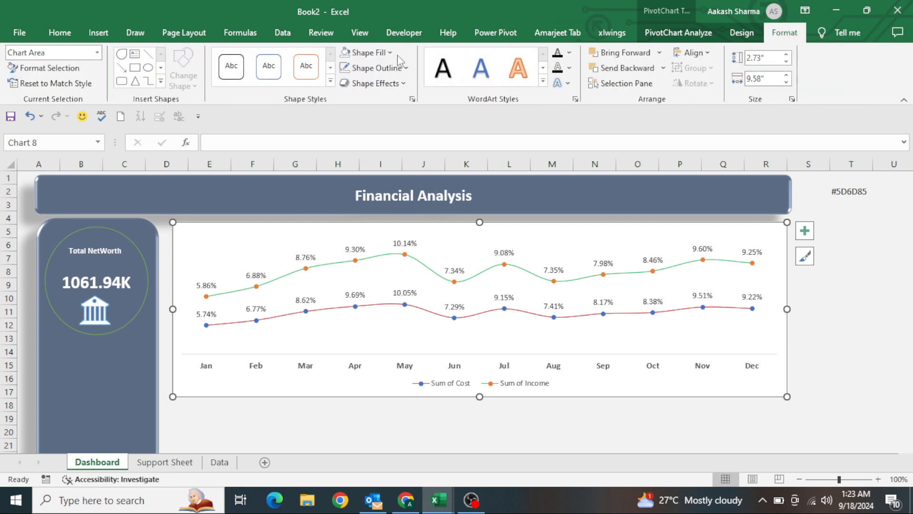
left_click(390, 53)
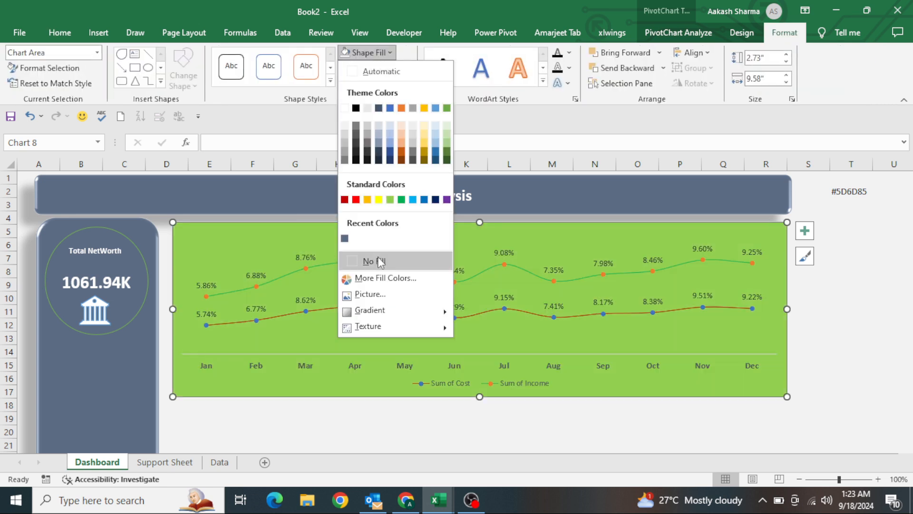
left_click(379, 262)
left_click(369, 414)
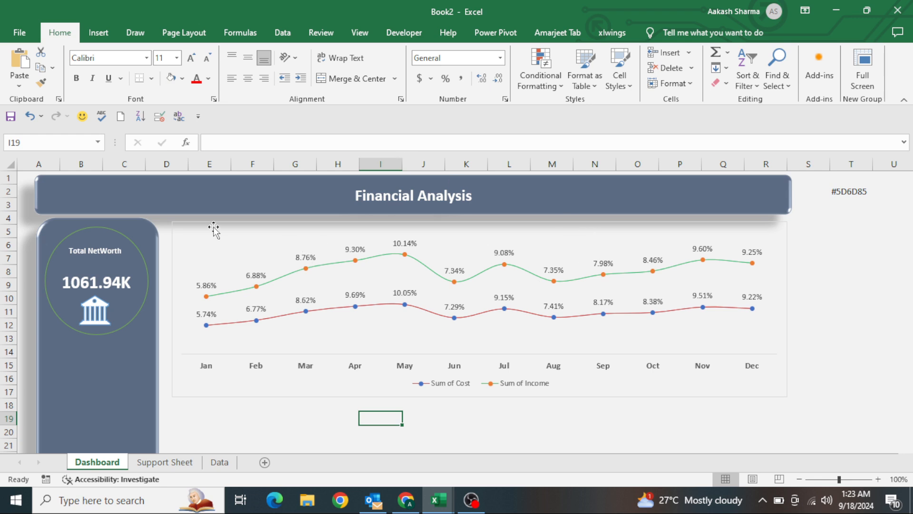
Duplicate the Total NetWorth label, place the copy on the line chart's upper-left corner and colour its text black.
left_click(119, 284)
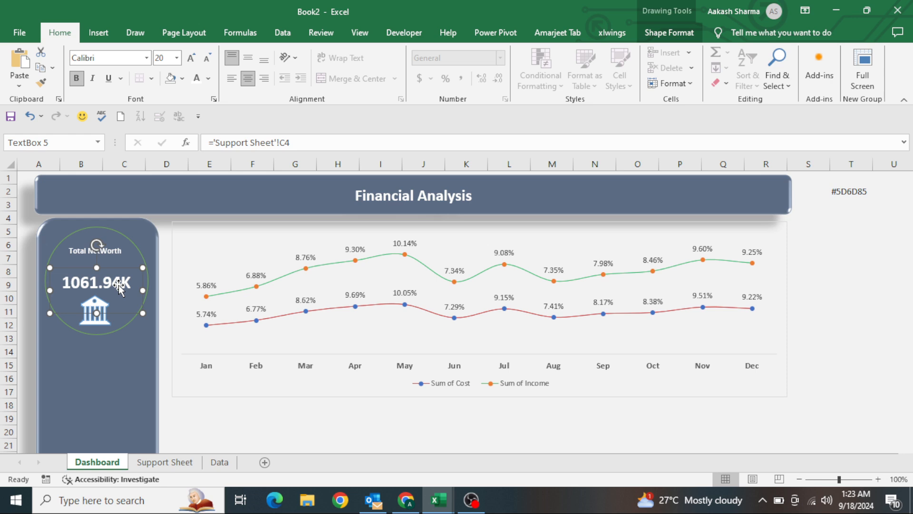
left_click(112, 245)
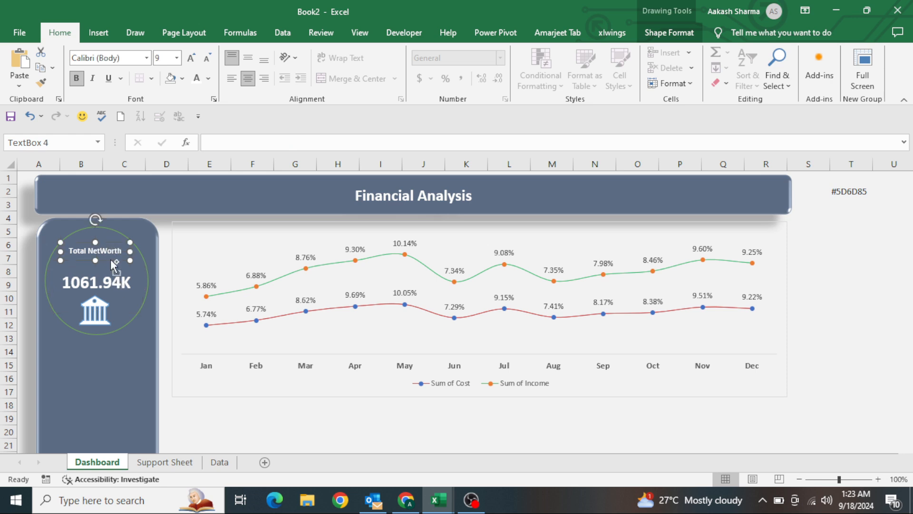
key("ctrl+d")
left_click_drag(115, 270, 226, 245)
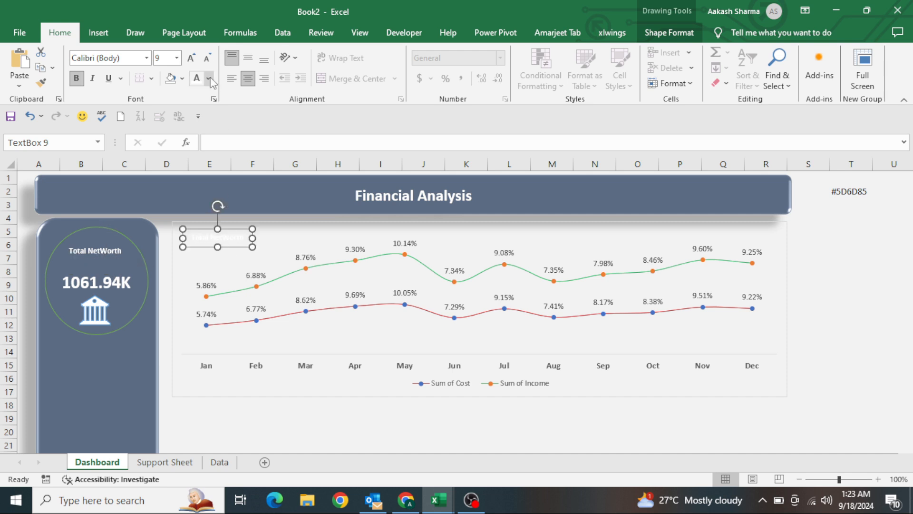
left_click(208, 78)
left_click(207, 134)
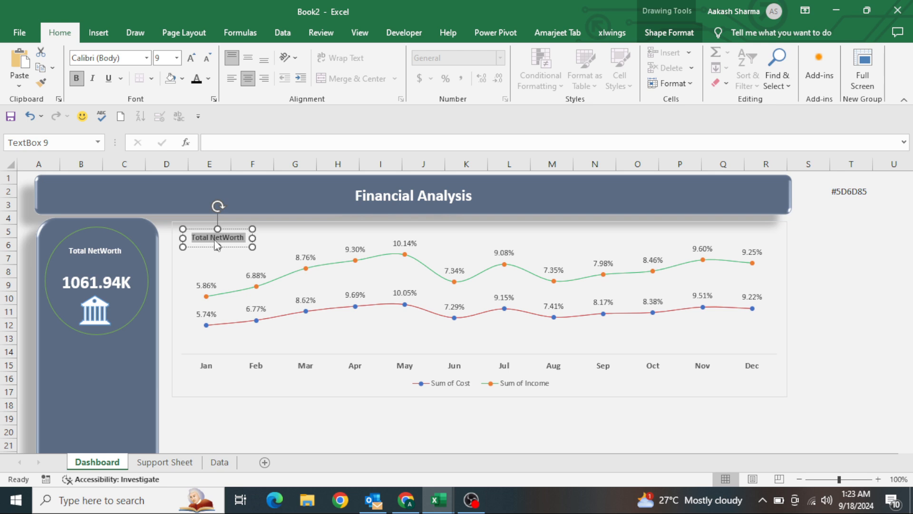
Replace the copied label's text with "Month Wise Cost vs Income" and widen its box so the text fits on one line.
key("Delete")
type("Month Wise Cost vs Income")
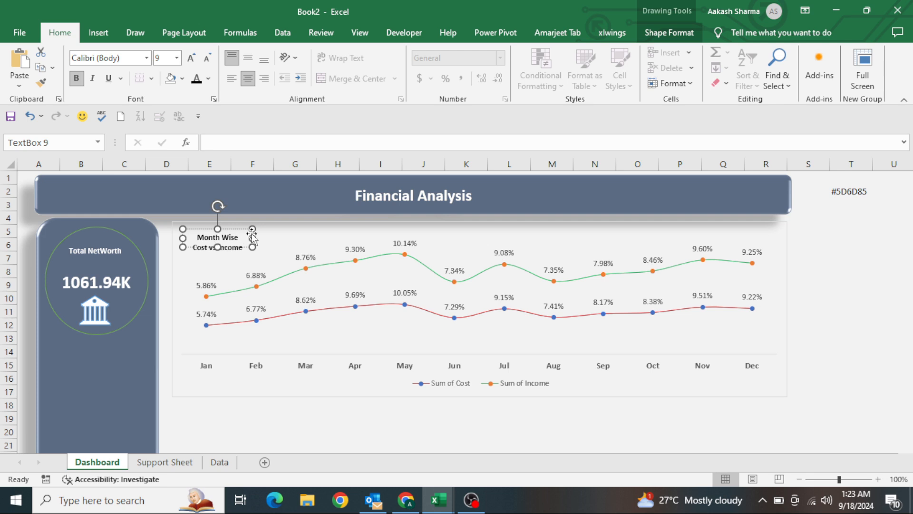
left_click_drag(252, 237, 271, 224)
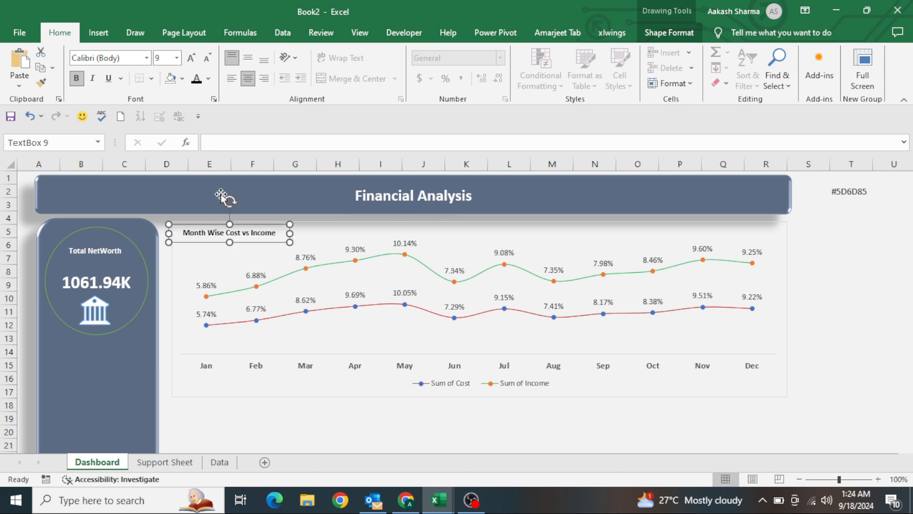
Increase the chart label's font size to 11 and widen its text box so the title stays on one line.
left_click(189, 62)
left_click(189, 62)
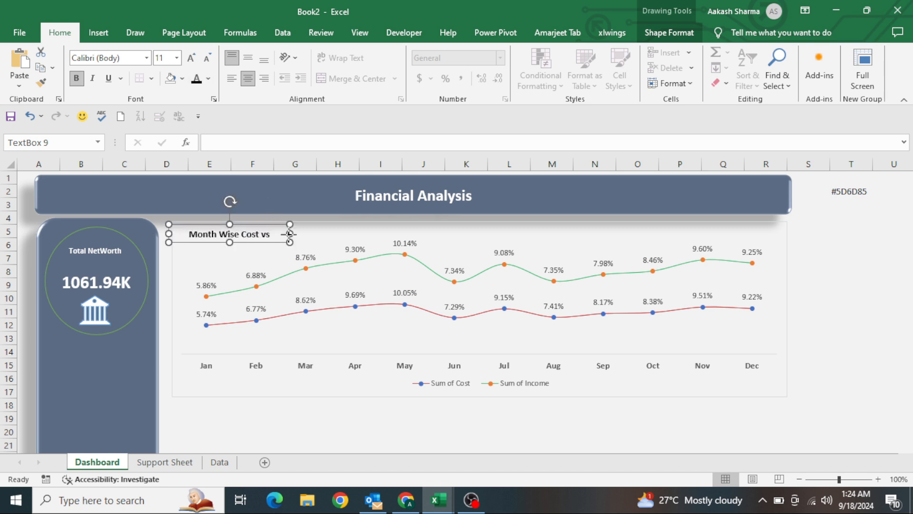
left_click_drag(290, 234, 316, 236)
left_click(367, 413)
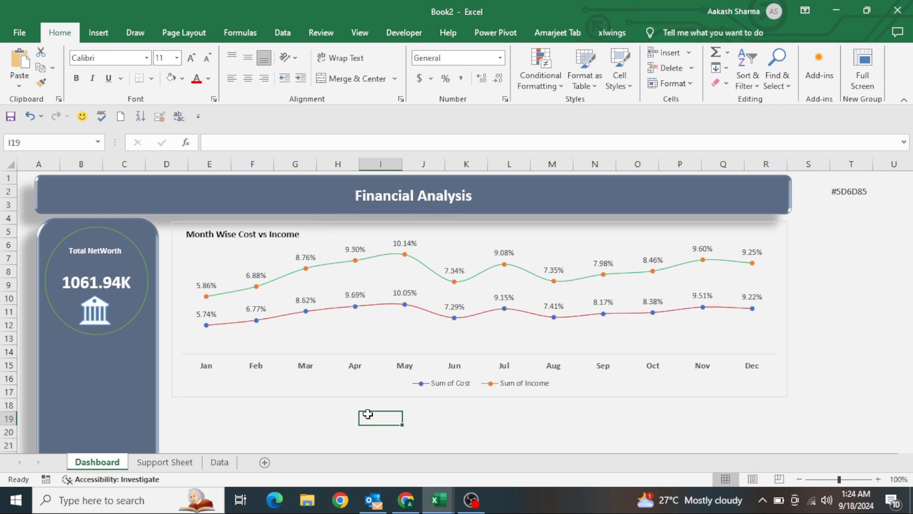
In full-screen view with the Format Shape pane closed, extend the blue sidebar rectangle down to about row 29.
left_click(860, 67)
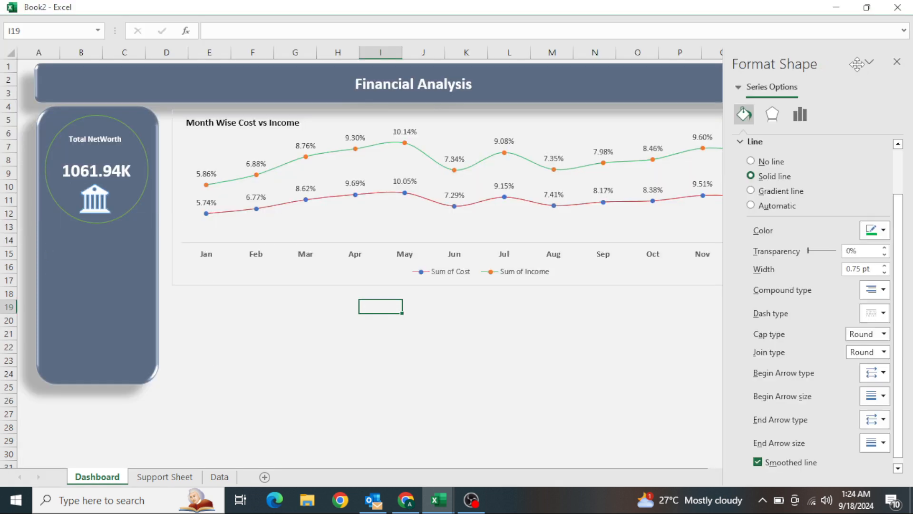
left_click(897, 62)
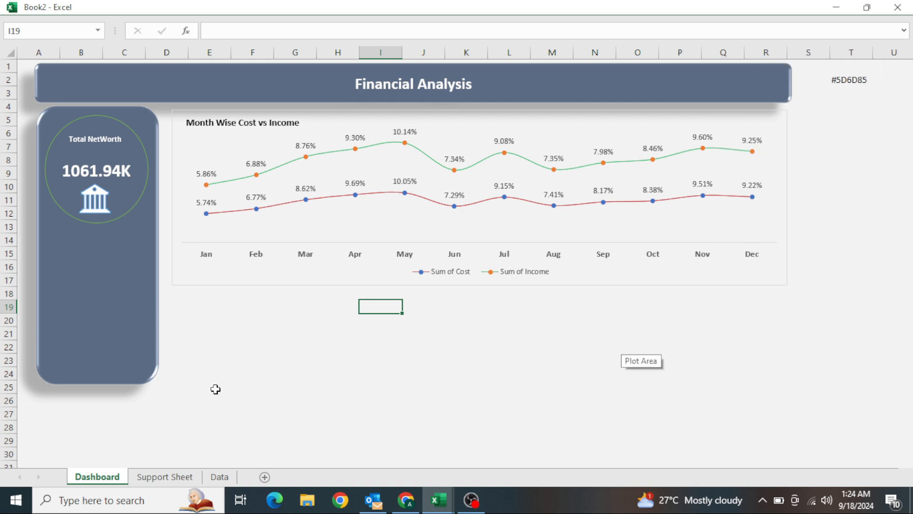
left_click(79, 388)
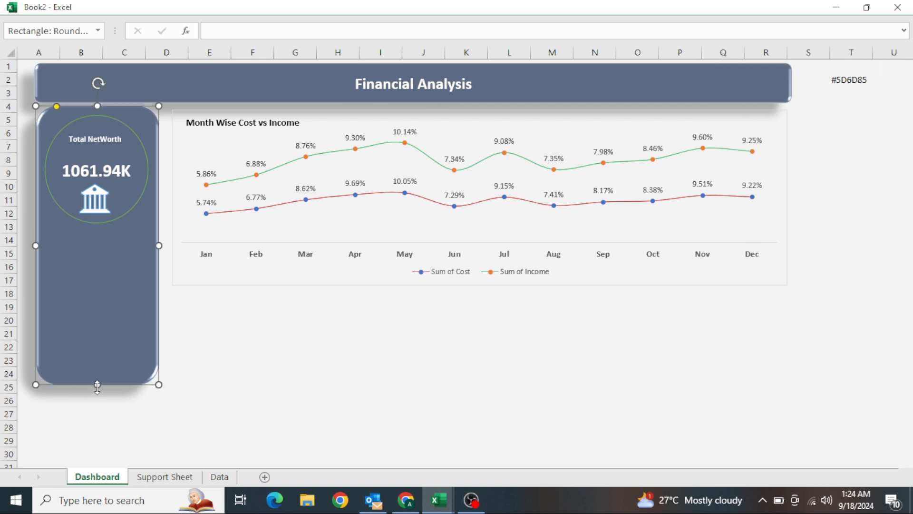
left_click_drag(97, 385, 97, 447)
left_click(205, 372)
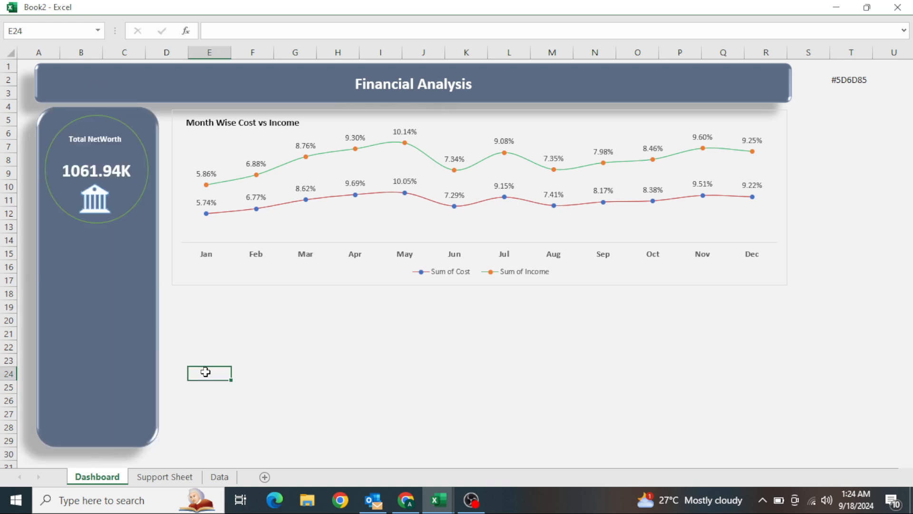
Insert a doughnut chart from the Branch pivot table on the Support Sheet, with the normal window view restored.
key("ctrl+Home")
key("ctrl+Page_Down")
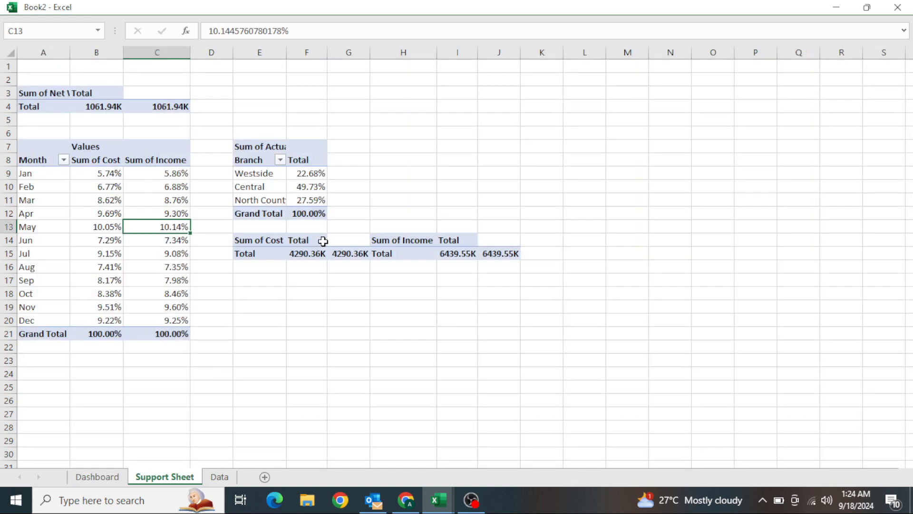
left_click(315, 185)
key("Escape")
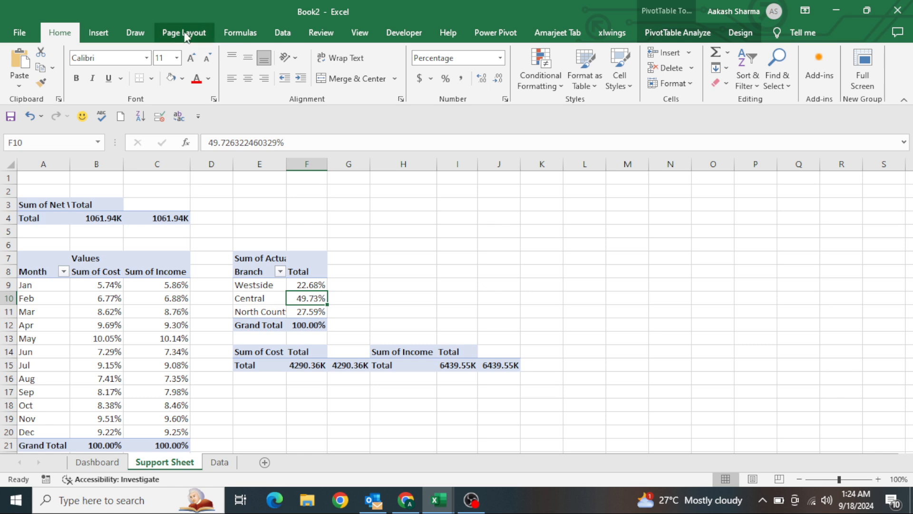
left_click(98, 33)
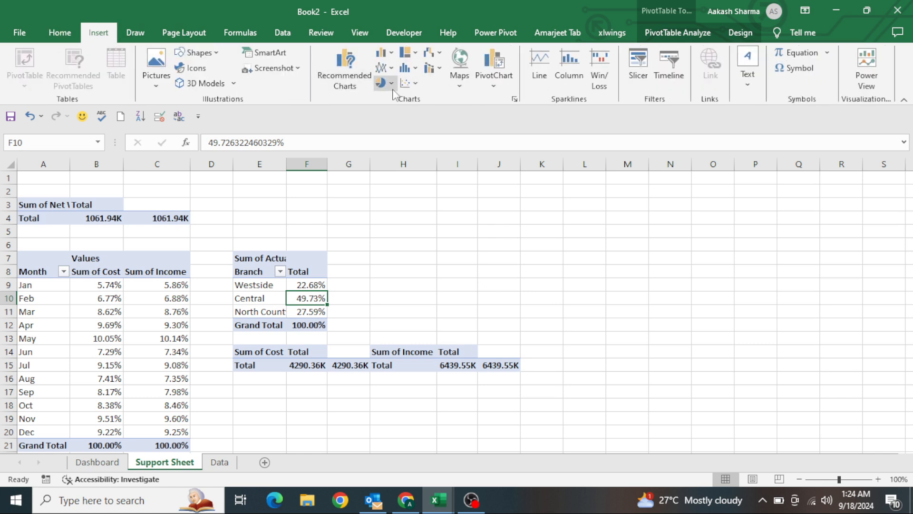
left_click(391, 84)
left_click(395, 225)
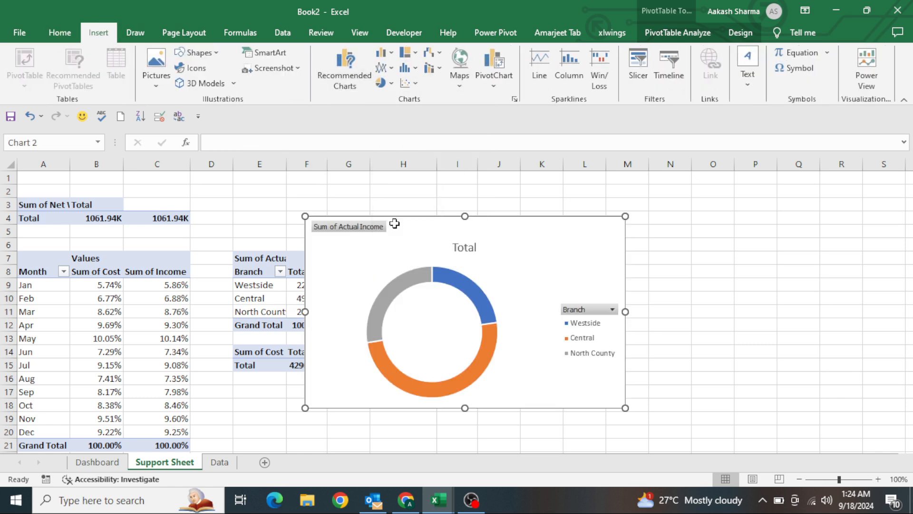
Place the doughnut chart on the Dashboard sheet below the line chart and shrink it to span about columns D to I.
key("ctrl+Page_Up")
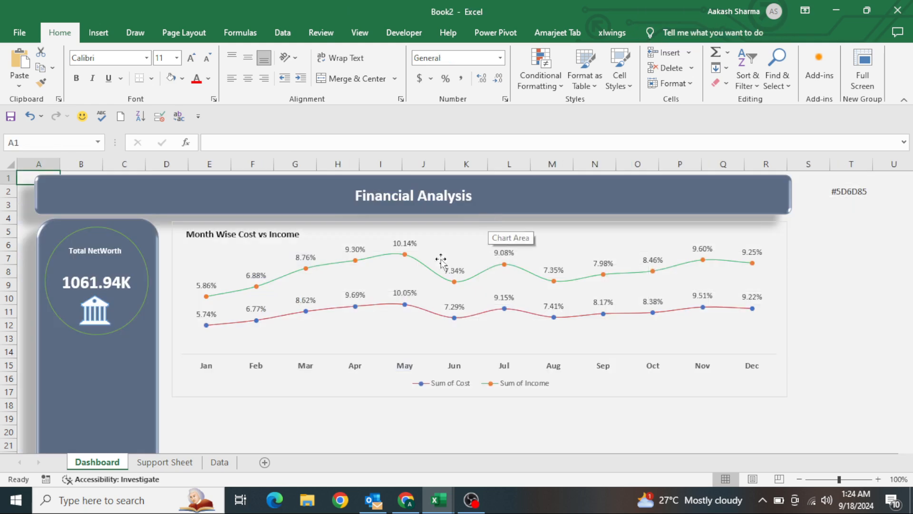
scroll(310, 381, "down", 4)
left_click(268, 311)
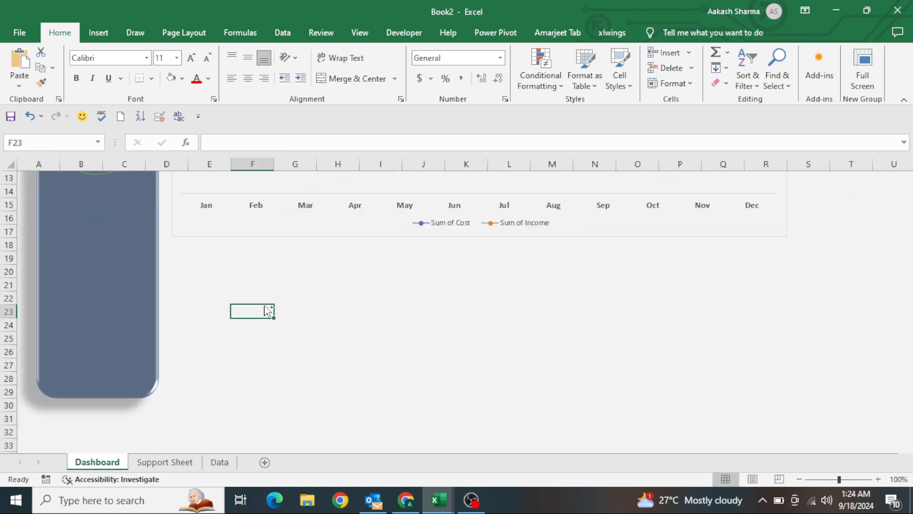
key("ctrl+v")
left_click_drag(326, 307, 273, 245)
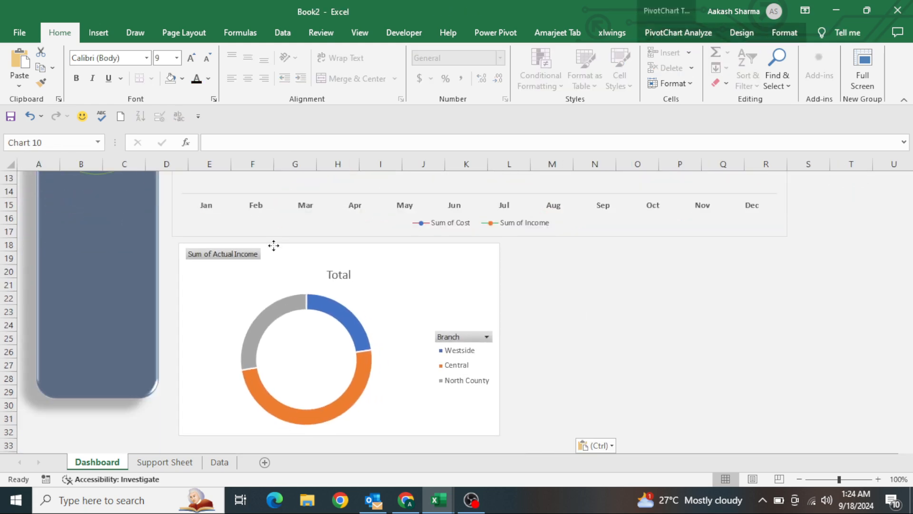
left_click_drag(179, 243, 215, 242)
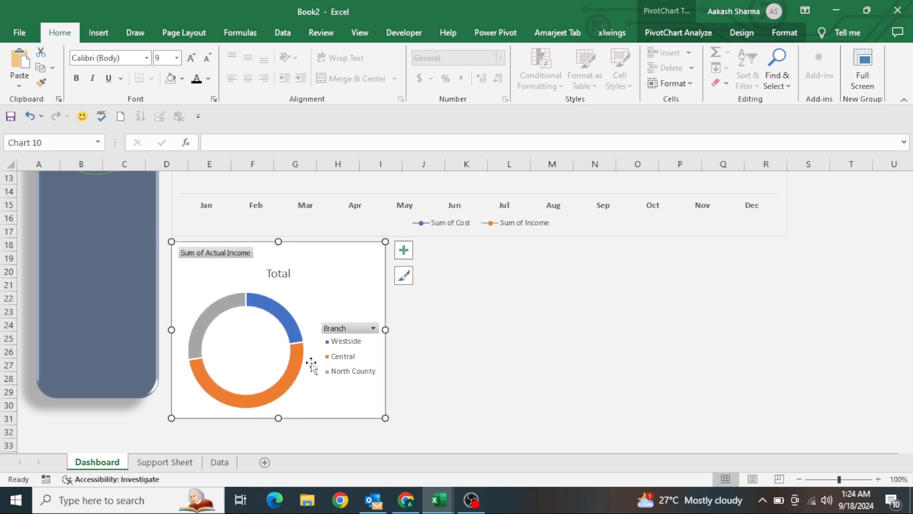
Hide all field buttons on the doughnut chart.
right_click(350, 330)
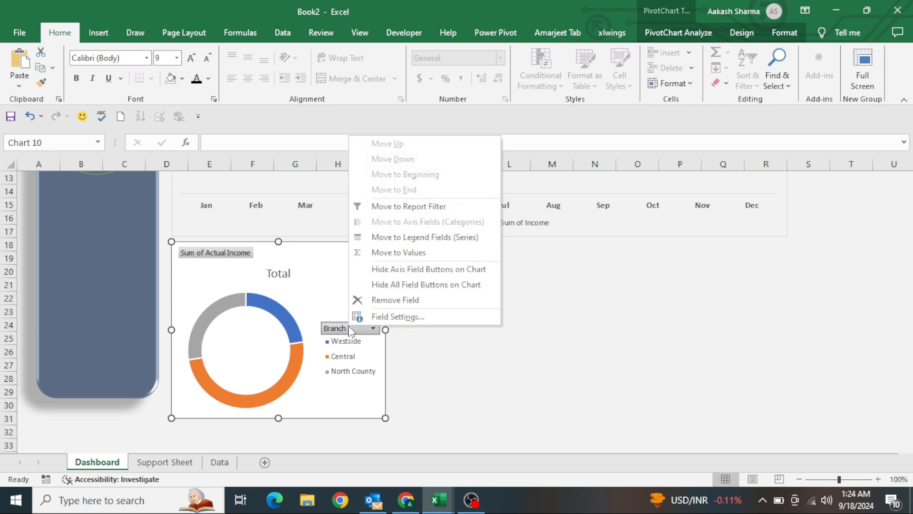
left_click(400, 285)
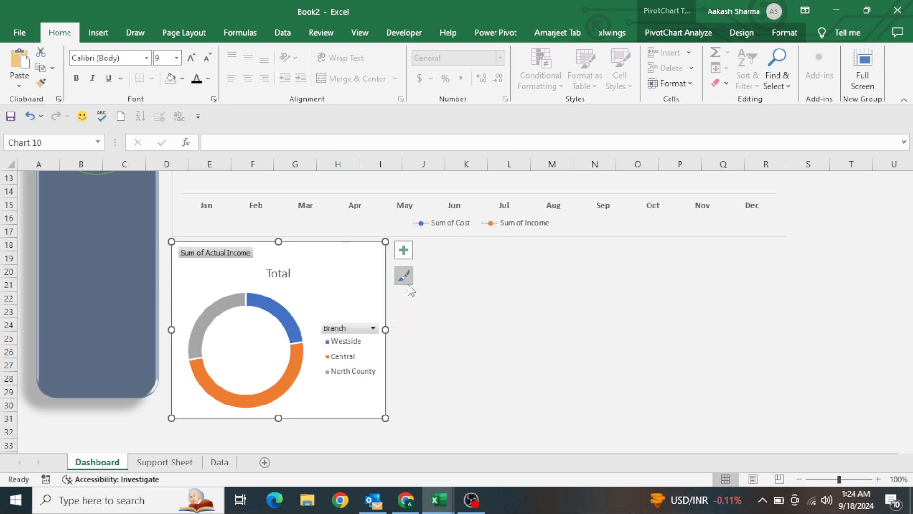
Position the doughnut chart's legend at the bottom and reduce the chart's height to end at about row 29.
left_click(403, 250)
left_click(510, 294)
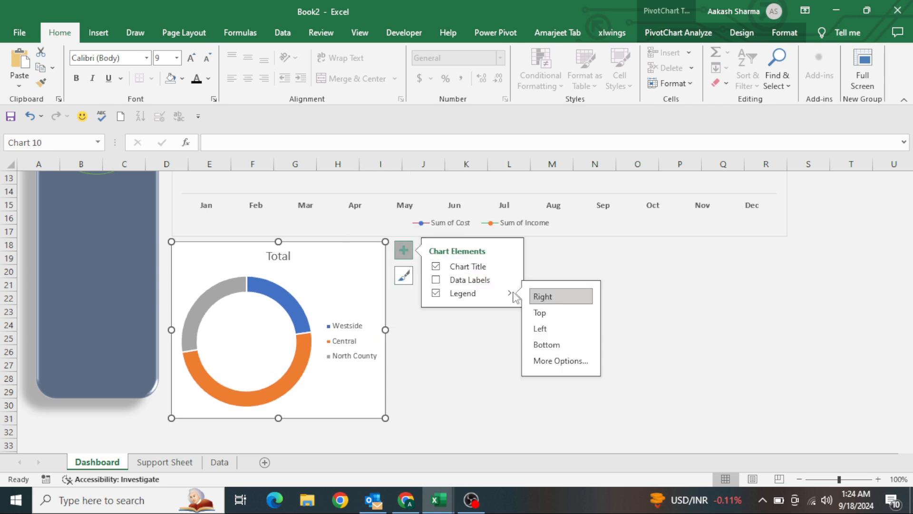
left_click(546, 345)
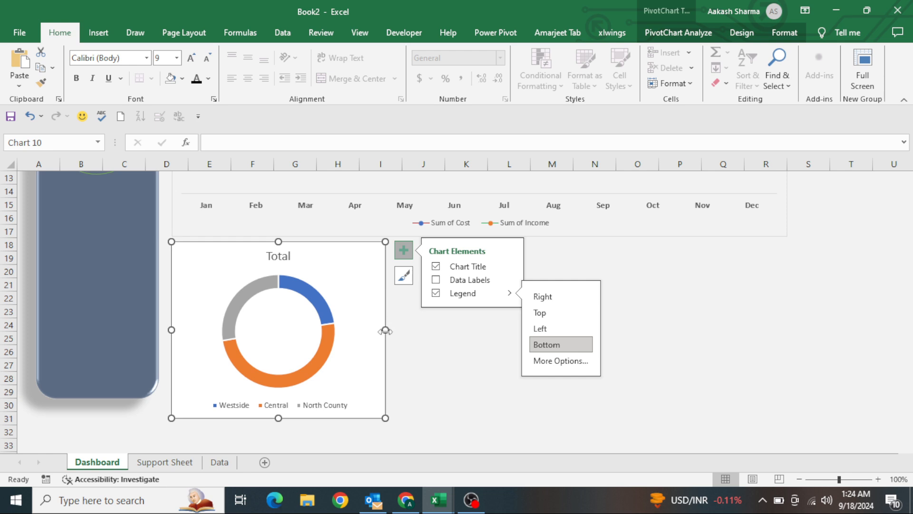
left_click_drag(280, 418, 280, 399)
Change the doughnut chart's title to "Branch Wise Actual Income".
left_click(286, 260)
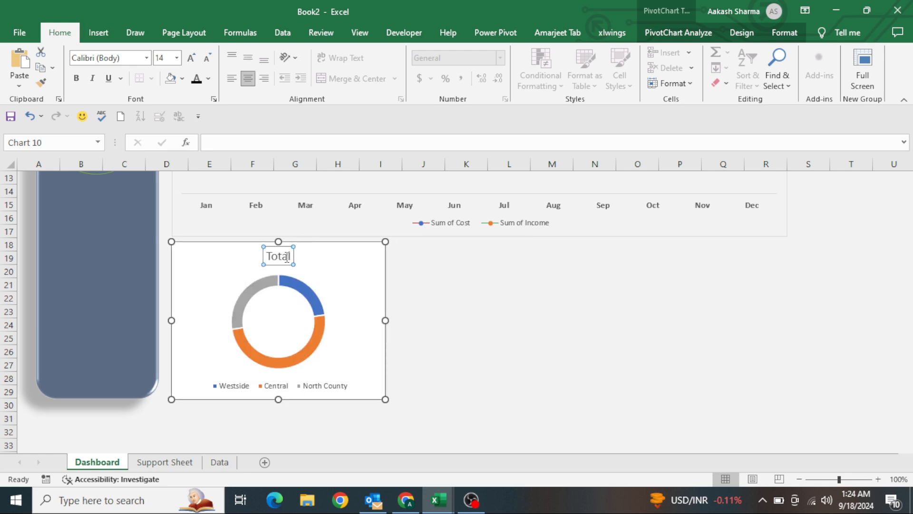
double_click(287, 260)
type("Branch WIse")
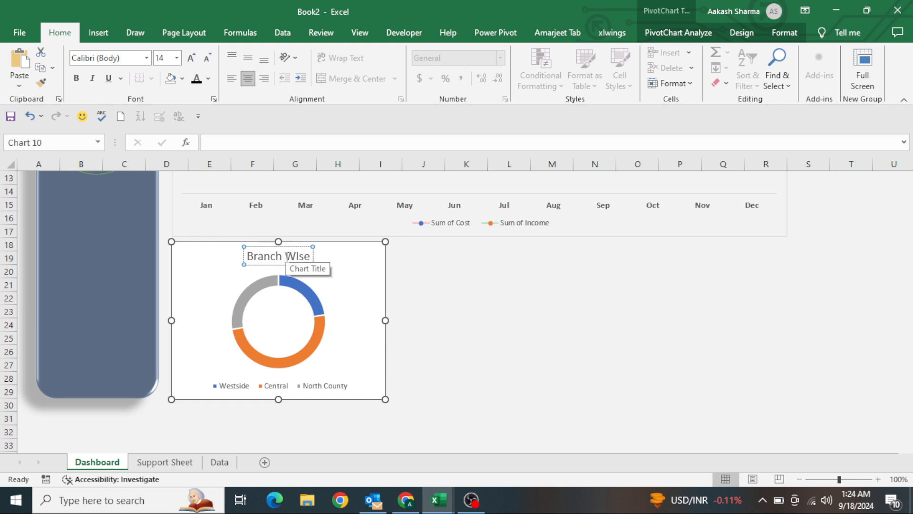
key("BackSpace")
key("BackSpace")
key("BackSpace")
type("ise Actual Income")
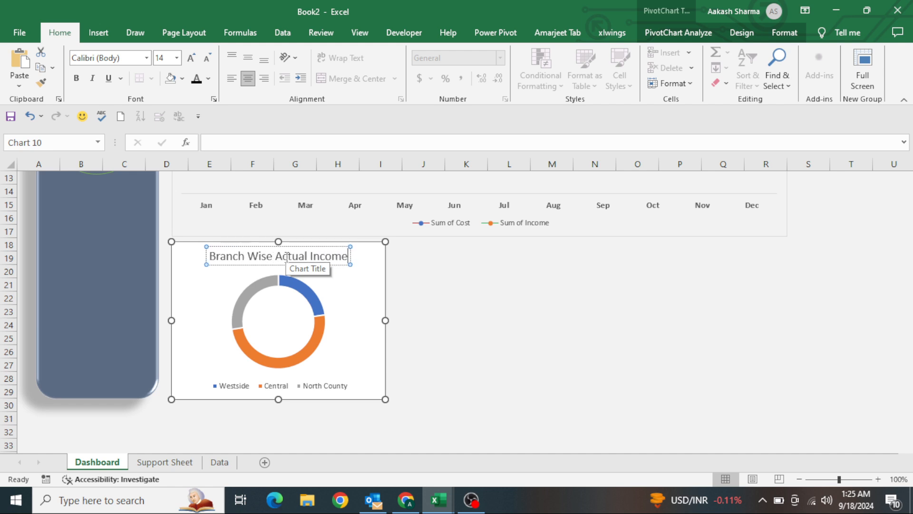
Format the doughnut chart's title as bold at 10.5 pt.
key("ctrl+a")
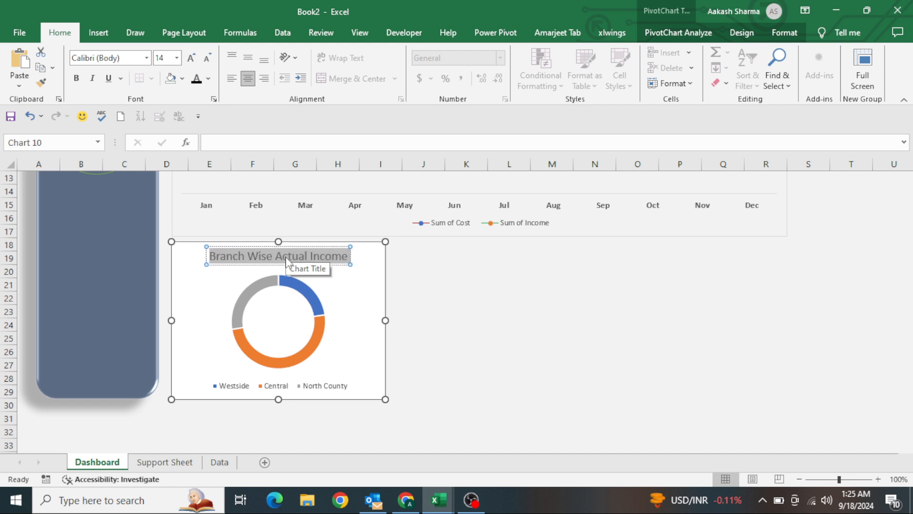
left_click(210, 58)
left_click(209, 58)
left_click(209, 58)
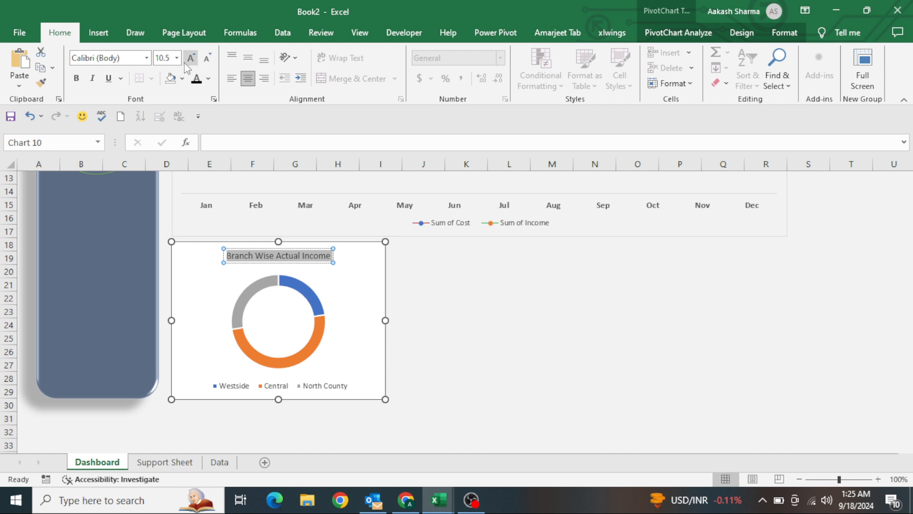
left_click(76, 78)
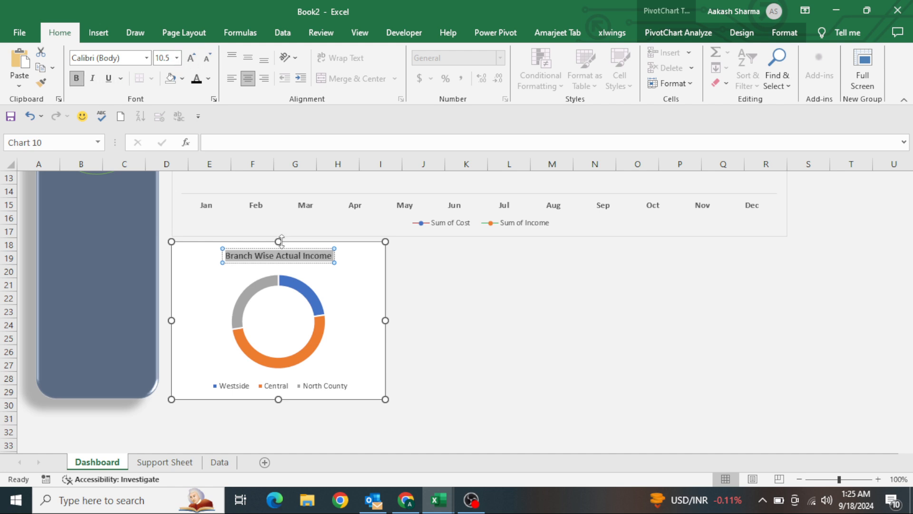
left_click(381, 322)
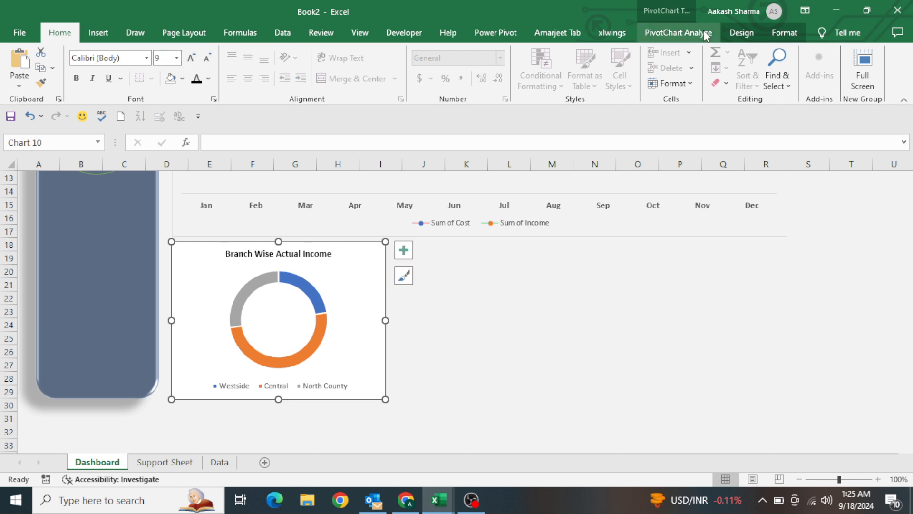
Remove the doughnut chart's background fill and resize the chart to about 2.35" high by 3.33" wide.
left_click(784, 33)
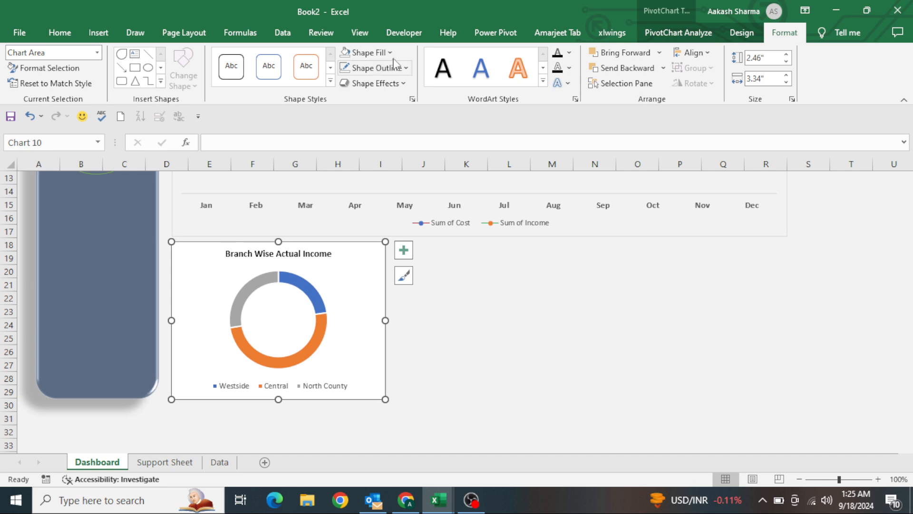
left_click(389, 52)
left_click(379, 262)
left_click_drag(386, 399, 385, 392)
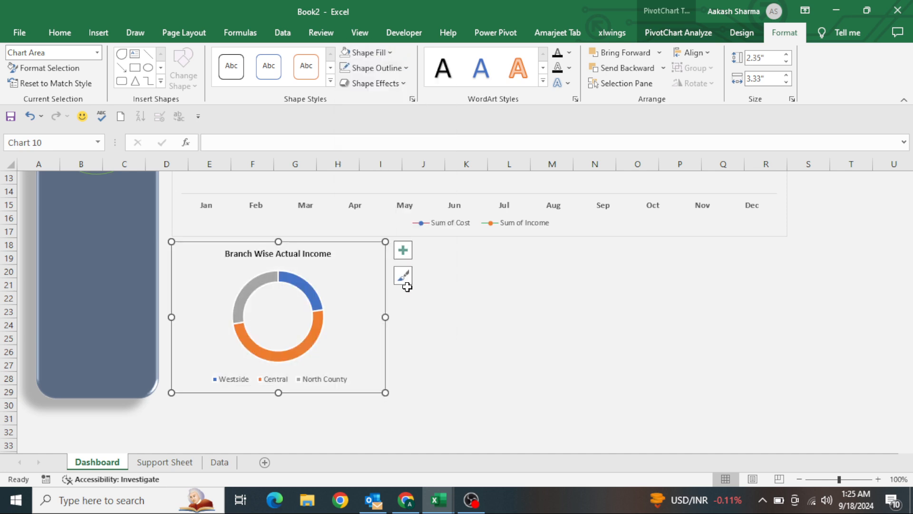
Add data labels to the doughnut chart and move each percentage label outward from its ring segment.
left_click(402, 249)
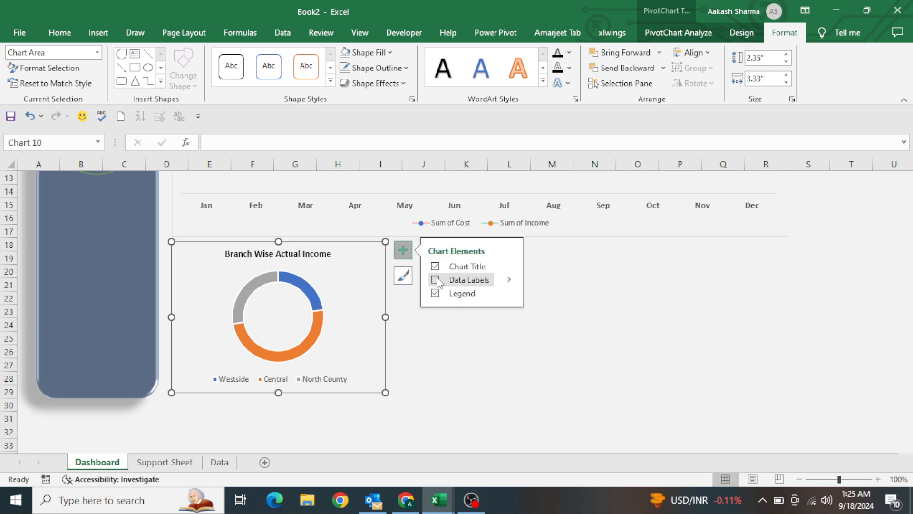
left_click(435, 280)
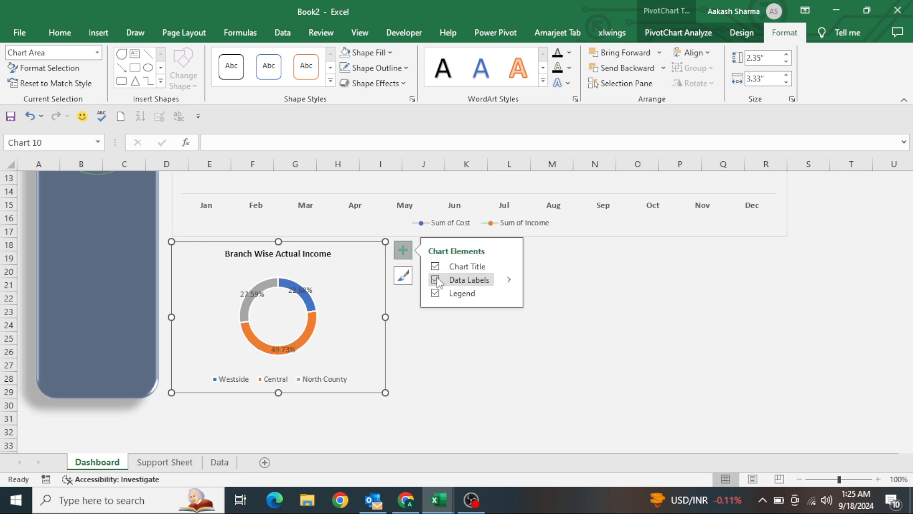
left_click(307, 288)
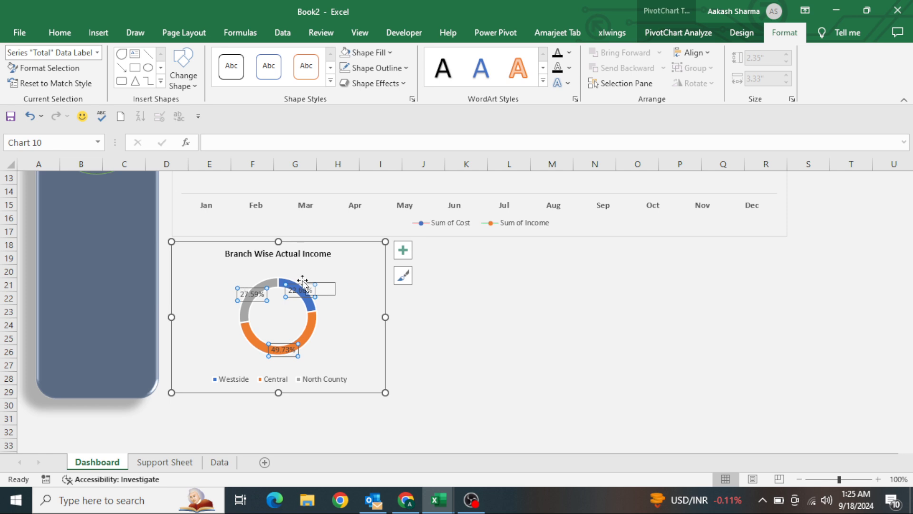
left_click(251, 286)
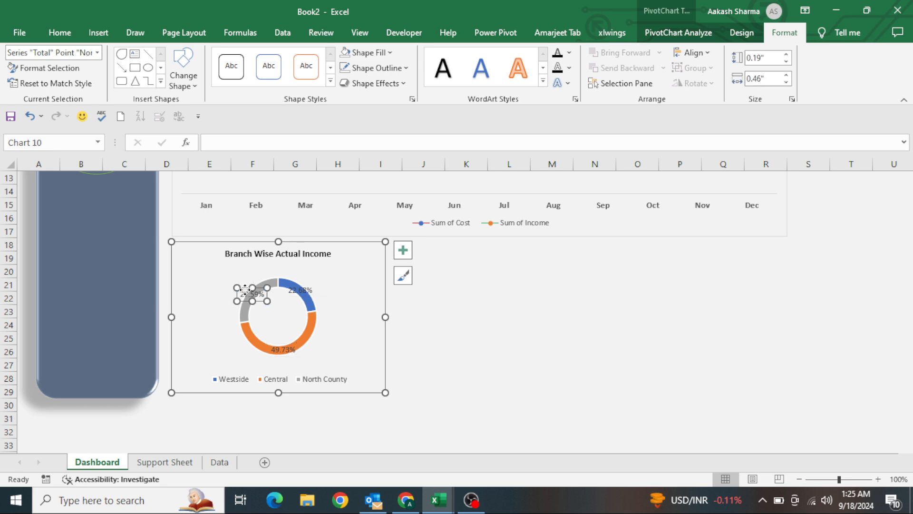
left_click_drag(245, 289, 225, 290)
left_click(268, 354)
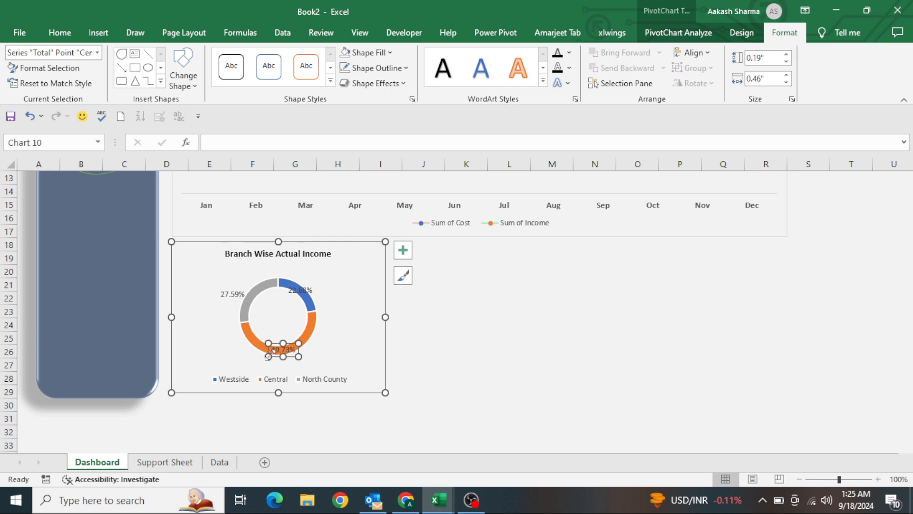
left_click_drag(293, 357, 294, 368)
left_click(309, 294)
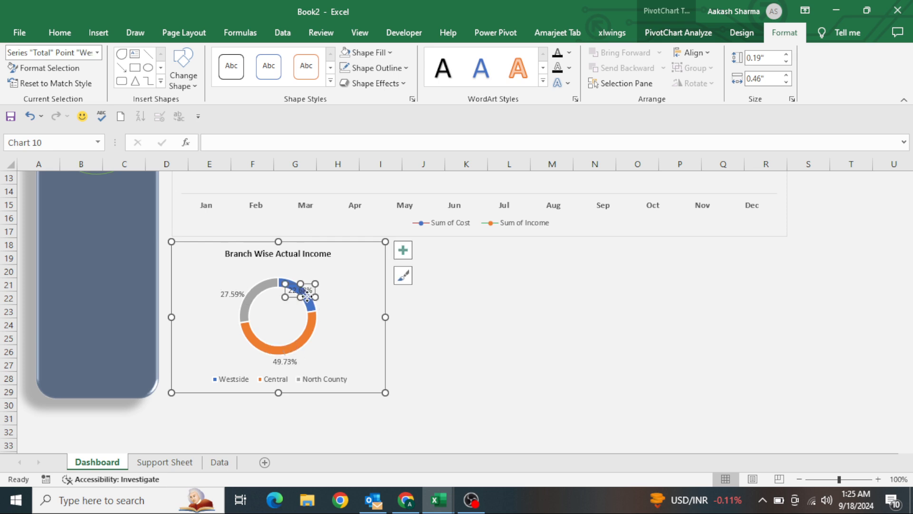
left_click_drag(307, 297, 322, 296)
left_click(457, 317)
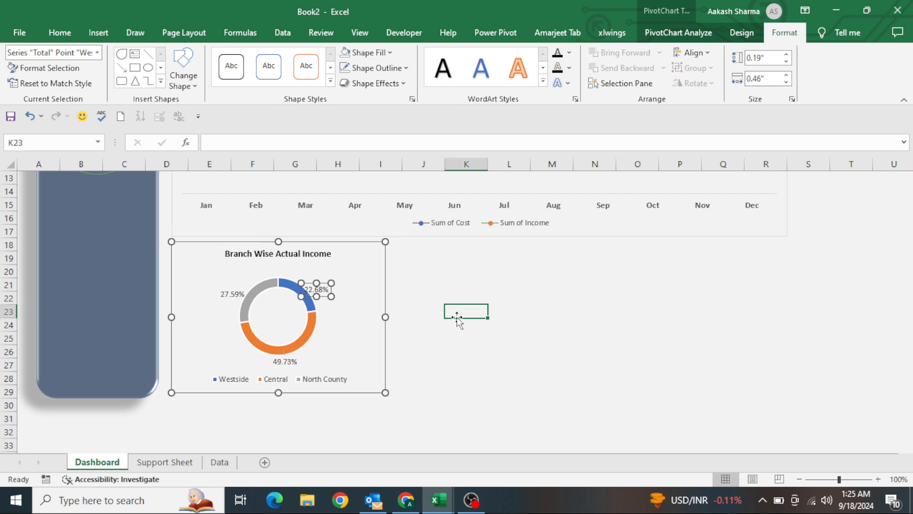
Review the whole dashboard layout in full-screen view, then return to the normal view.
scroll(720, 310, "up", 4)
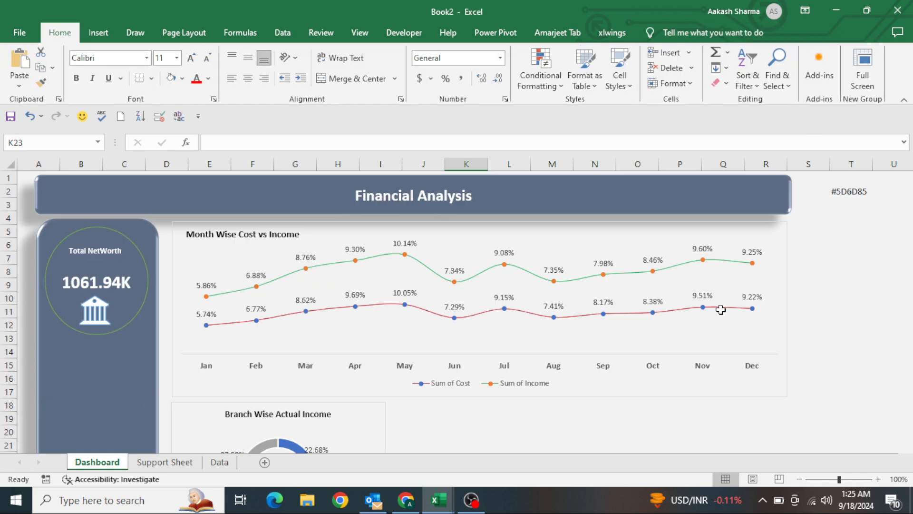
left_click(862, 76)
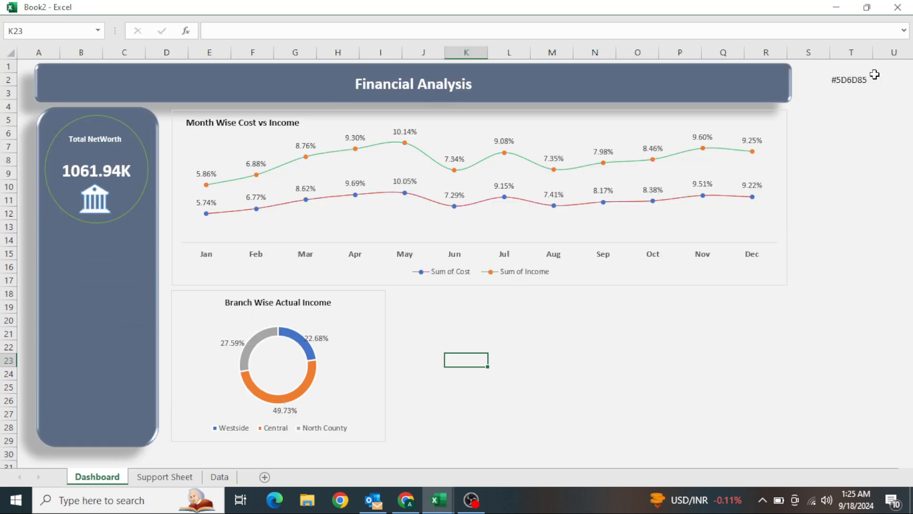
left_click(607, 318)
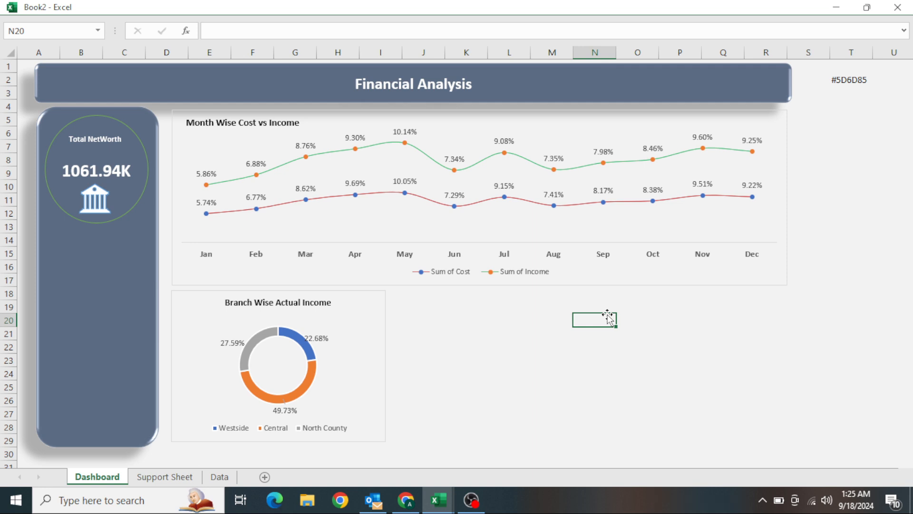
key("Escape")
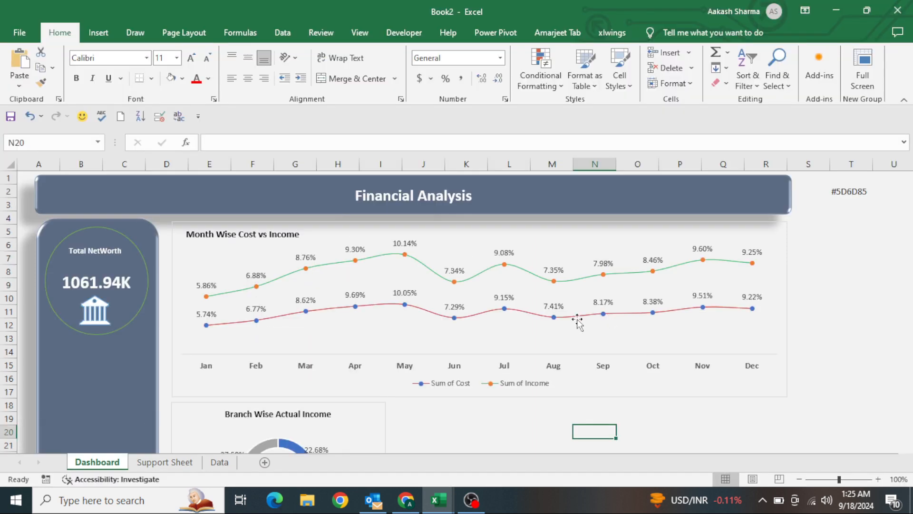
Duplicate the blue sidebar's rounded rectangle, shorten the copy to about rows 18–29 and place it beside the doughnut chart.
scroll(477, 312, "down", 4)
left_click(477, 310)
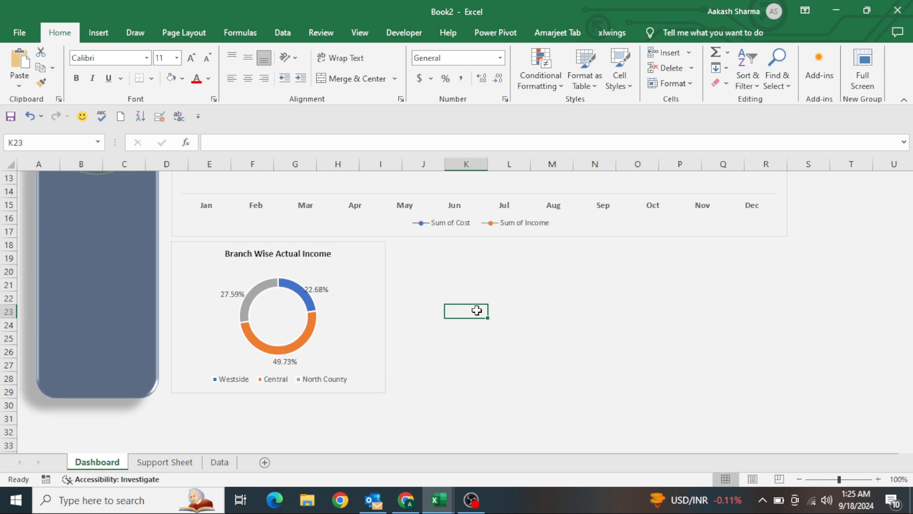
left_click(98, 33)
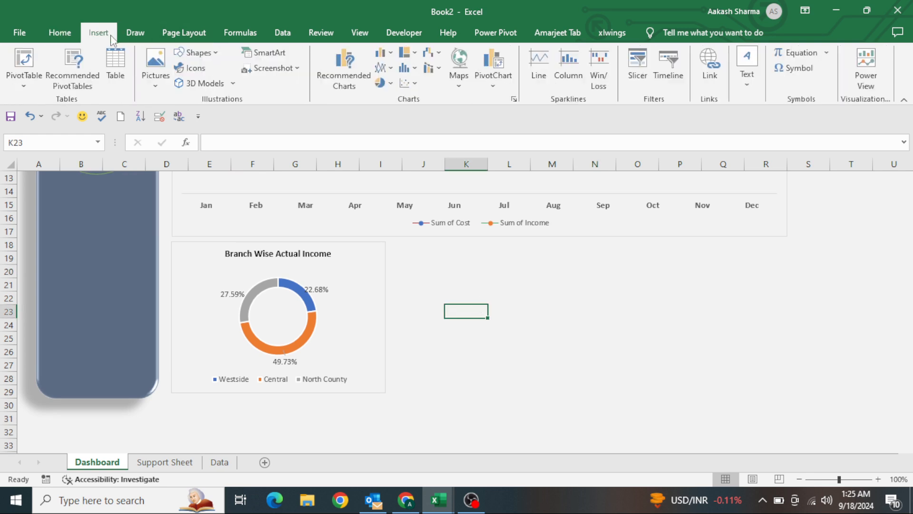
left_click(145, 308)
left_click_drag(144, 309, 434, 423)
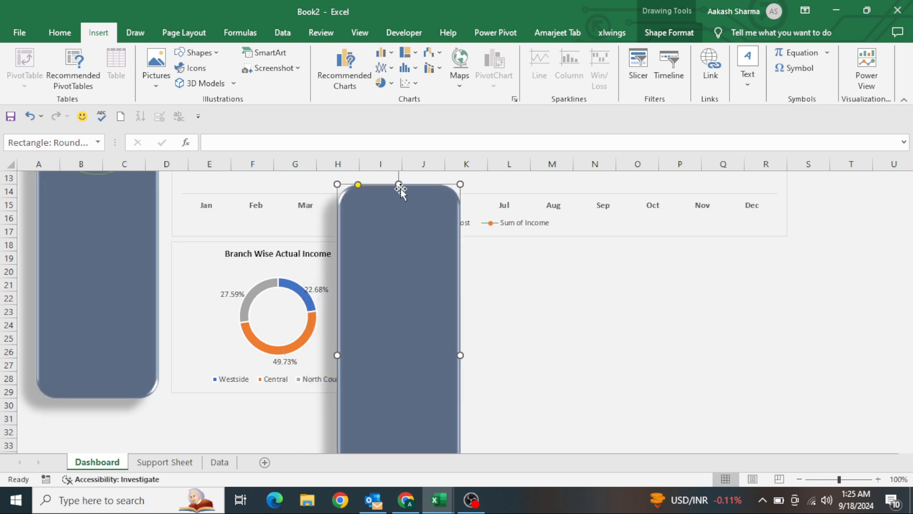
left_click_drag(400, 183, 398, 363)
left_click_drag(398, 406, 449, 294)
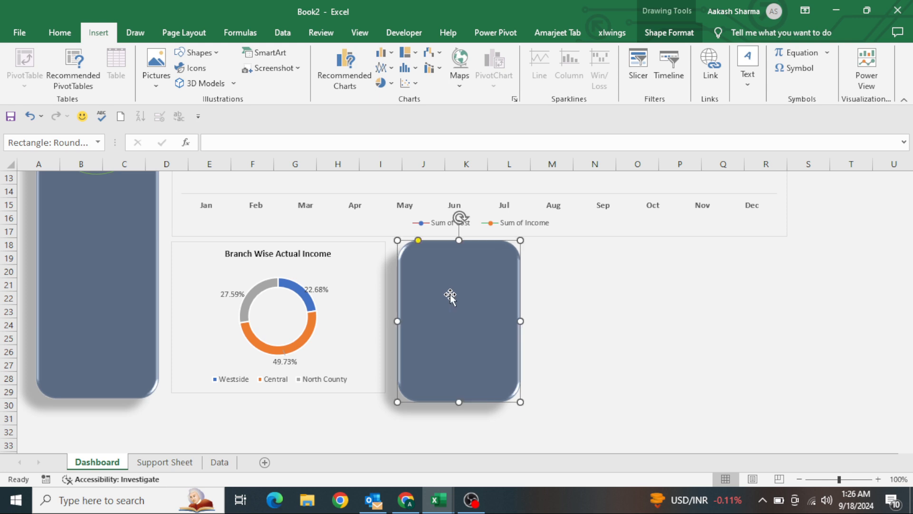
Widen the copied rectangle to about 2.25", duplicate it under the Oct–Dec section and move the first panel away from the doughnut chart.
left_click_drag(527, 319, 701, 312)
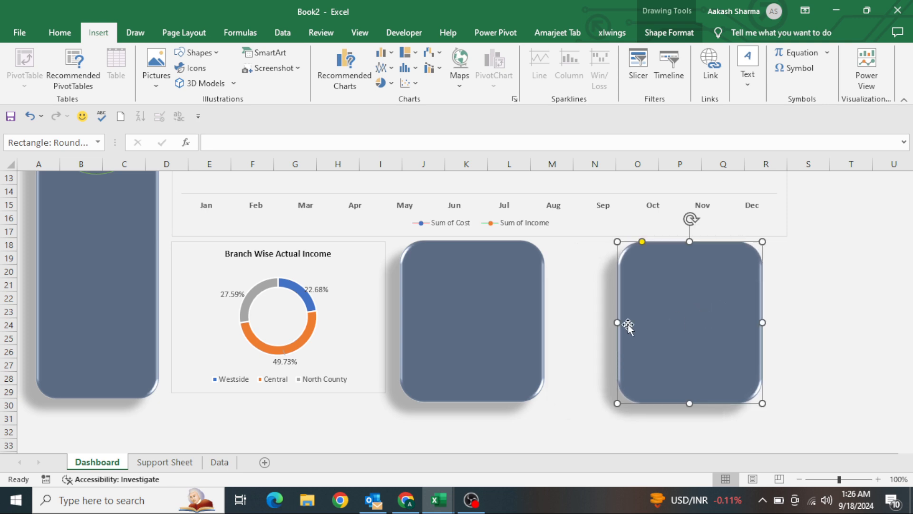
left_click(497, 322)
left_click_drag(497, 322, 524, 324)
Enlarge the doughnut chart into column J to align with the panels' lower edges and shift both rounded panels further away from it.
left_click(386, 356)
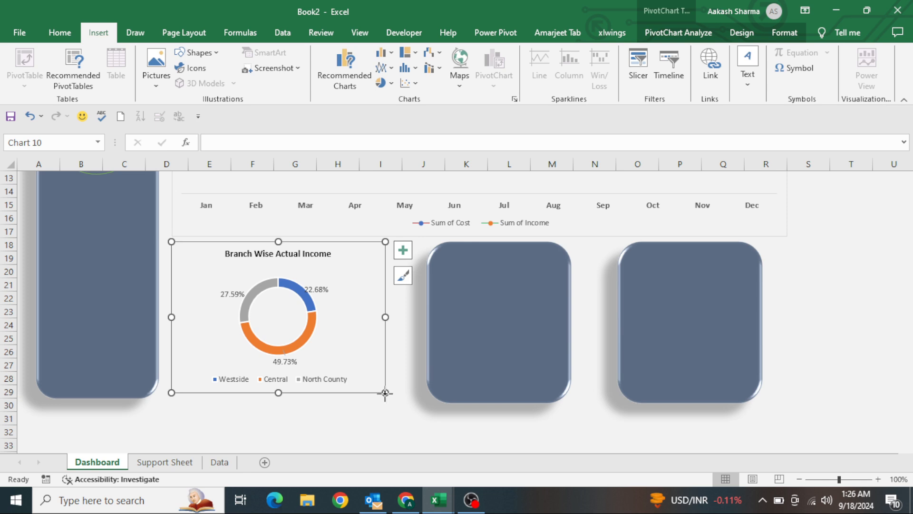
left_click_drag(386, 393, 411, 401)
left_click(491, 365)
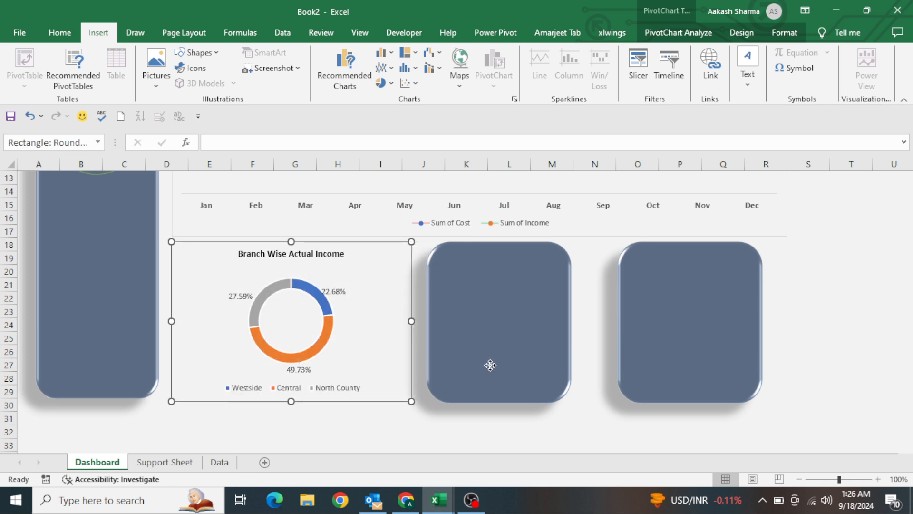
mouse_move(648, 340)
left_mouse_down()
mouse_move(638, 334)
mouse_move(658, 338)
left_mouse_up()
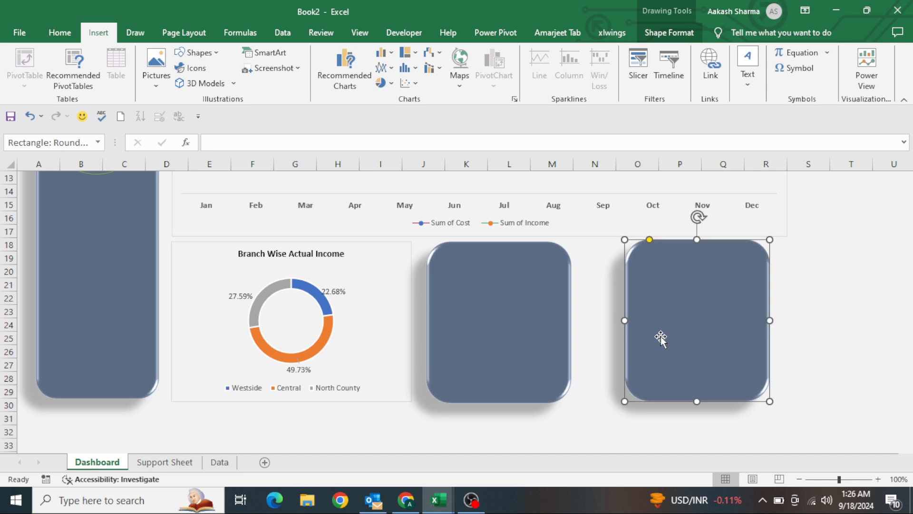
left_click_drag(493, 355, 512, 355)
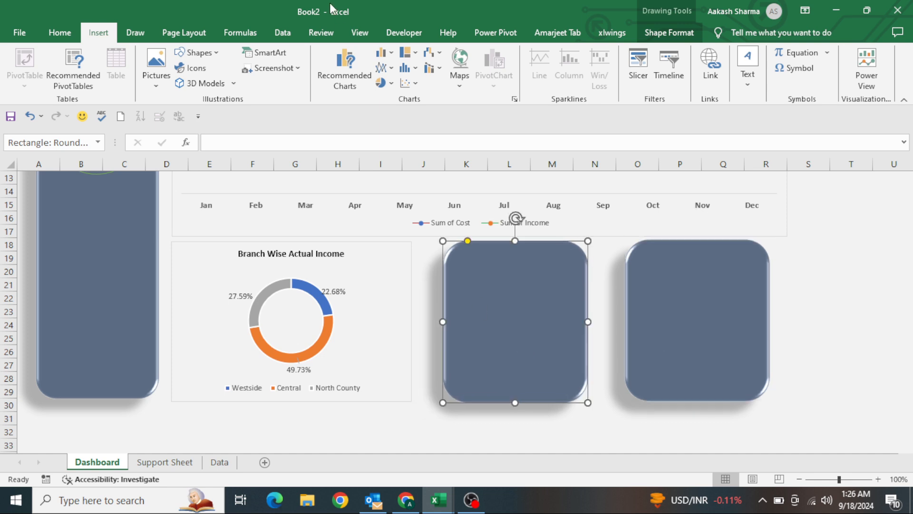
Fill the rounded panel nearest the doughnut chart with a light blue-gray theme colour.
left_click(669, 33)
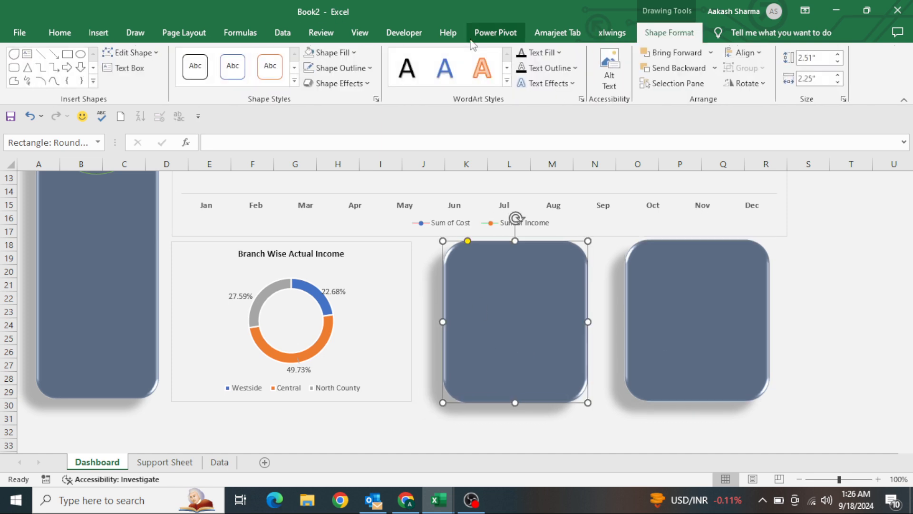
left_click(354, 52)
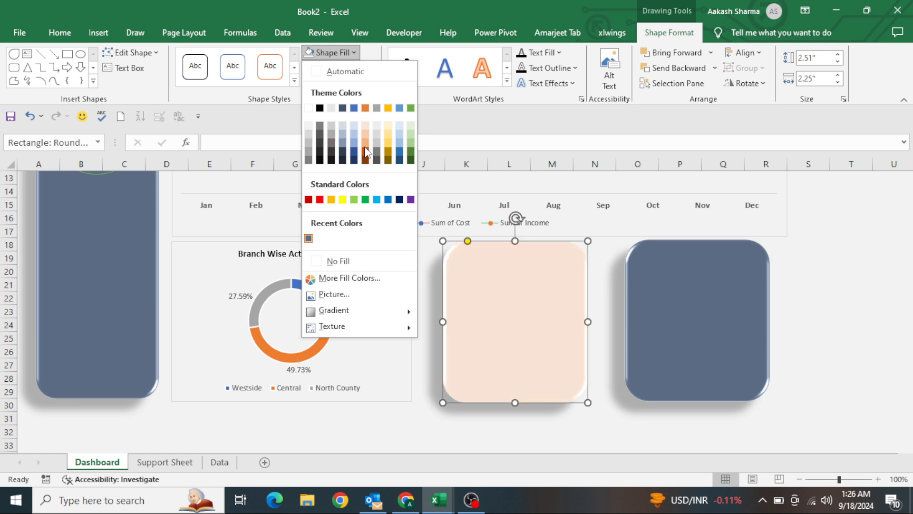
left_click(342, 134)
Fill the outer rounded panel, farthest from the doughnut chart, with a light blue theme colour.
left_click(661, 269)
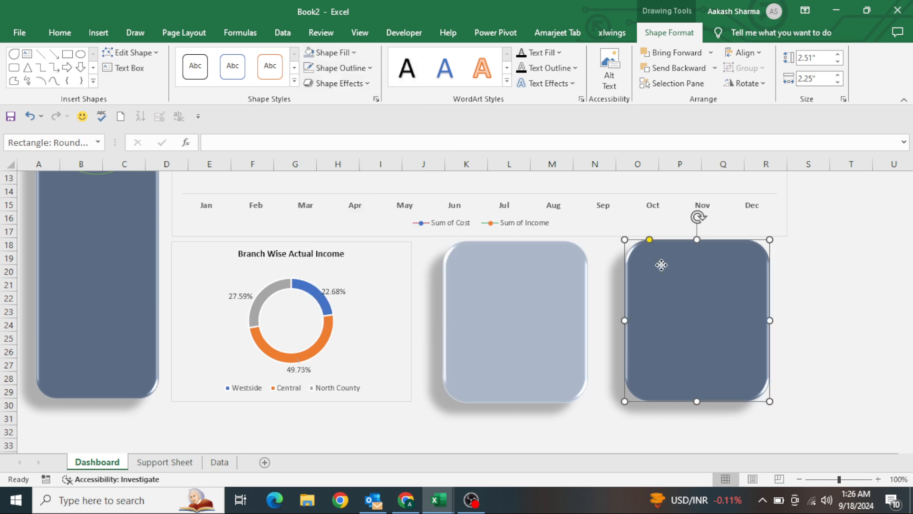
left_click(354, 53)
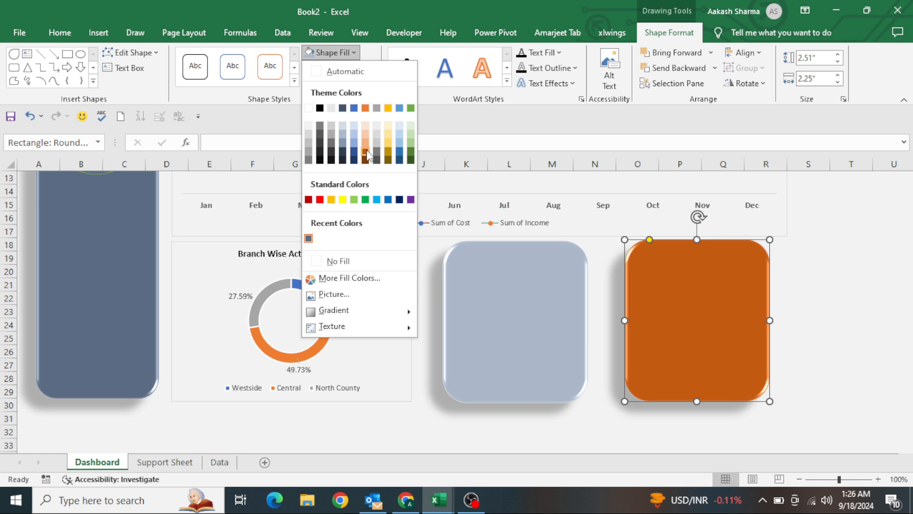
left_click(399, 144)
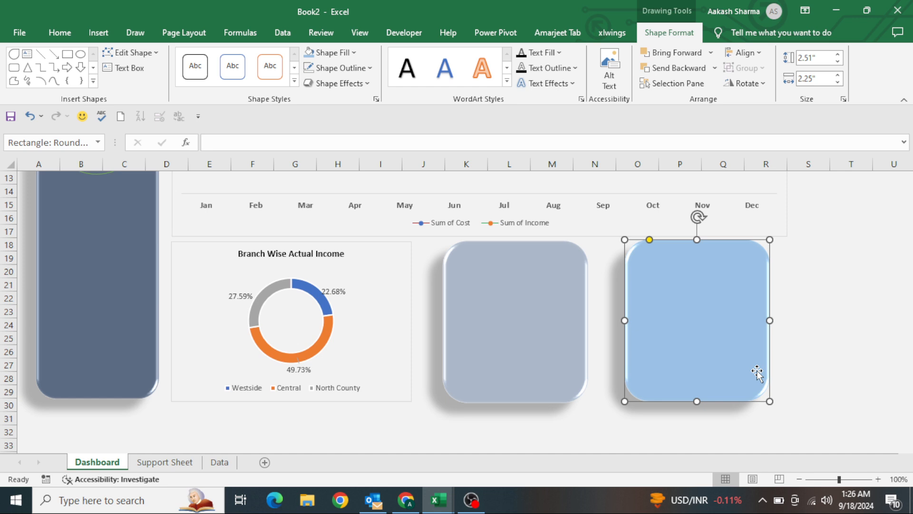
left_click(595, 362)
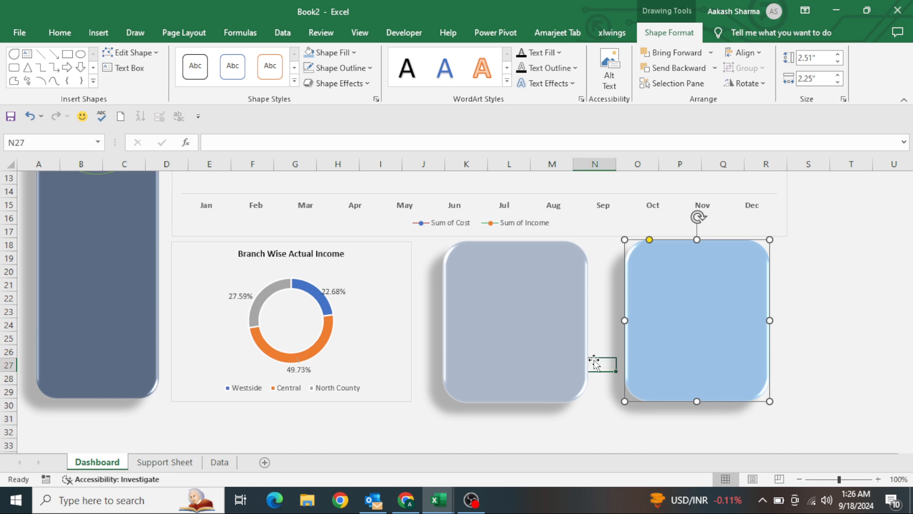
Copy the "Total NetWorth" text box into the blue-gray panel and position it near the panel's upper edge.
scroll(153, 234, "up", 4)
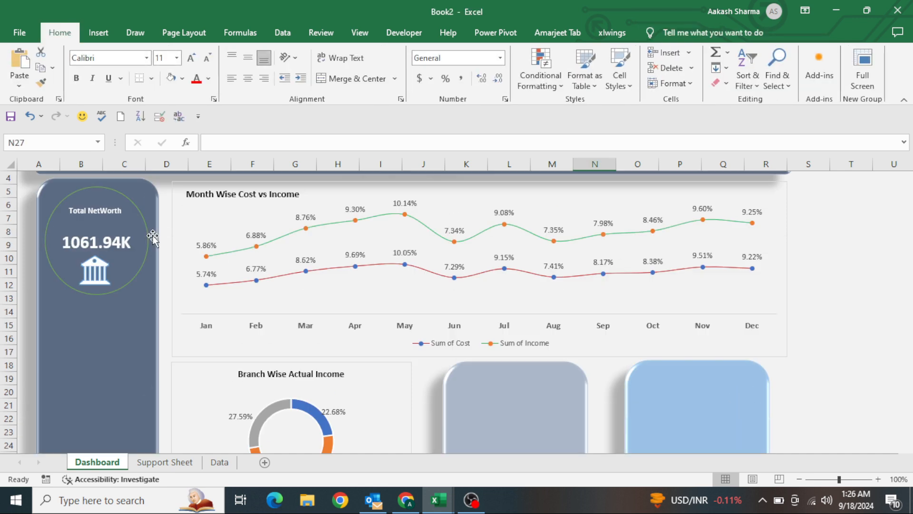
left_click(97, 250)
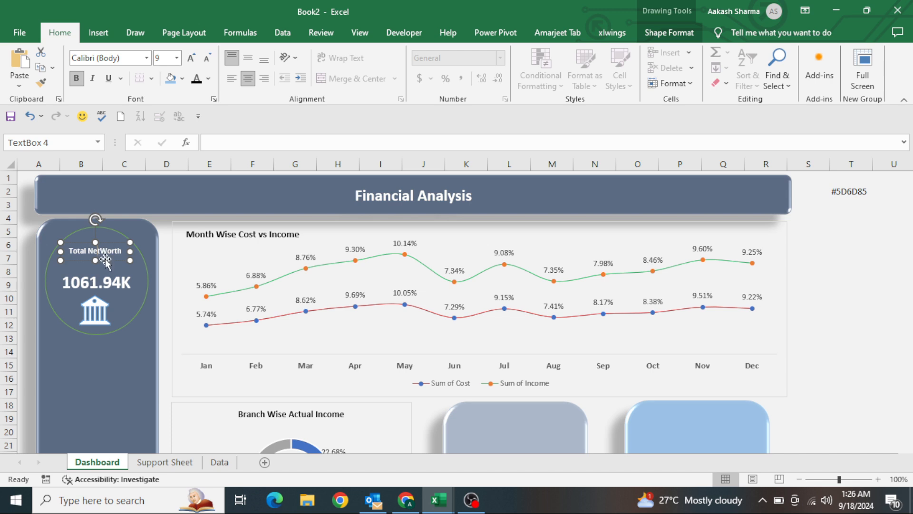
scroll(275, 289, "down", 4)
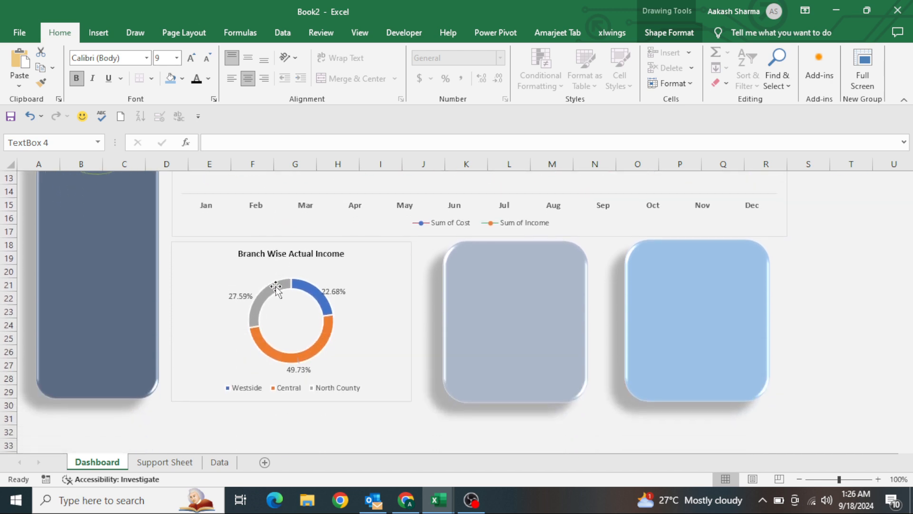
left_click(484, 274)
key("ctrl+v")
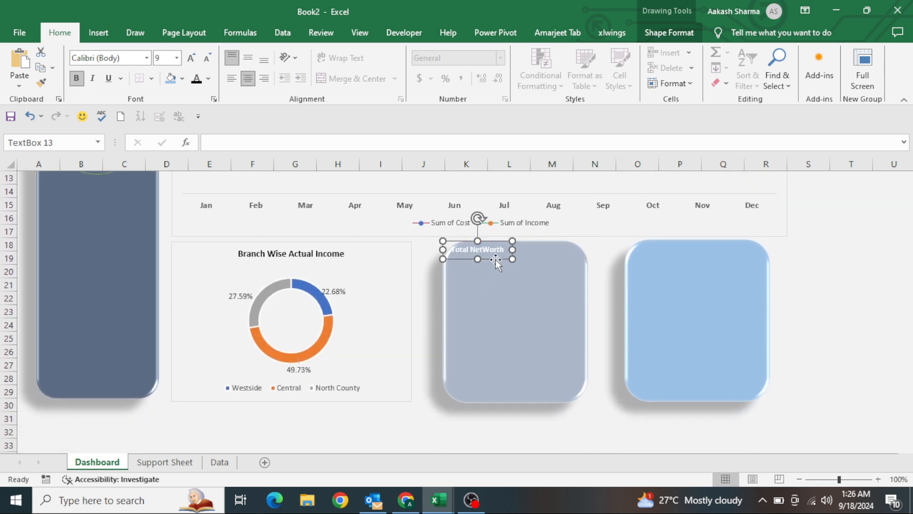
left_click_drag(495, 259, 522, 275)
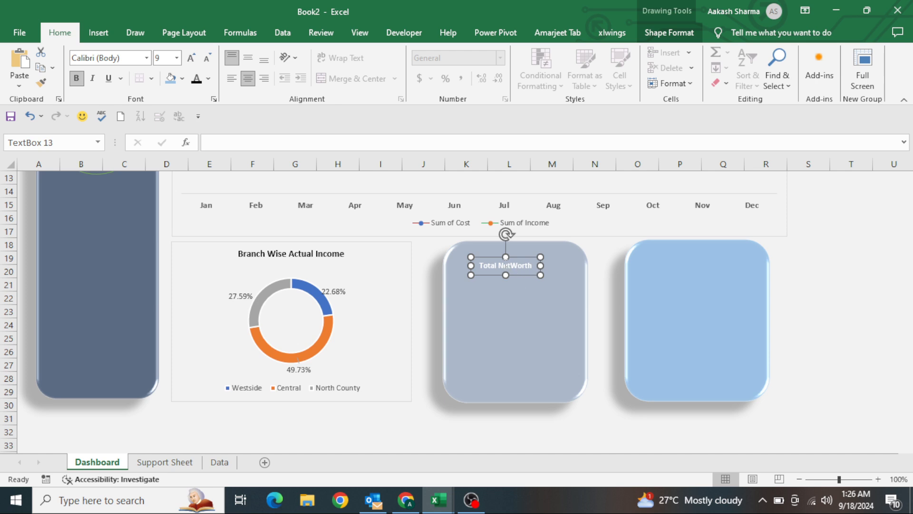
Change the copied text box's text to "Total Cost | Investment" and widen the box to fit it on one line.
type("To")
key("BackSpace")
type("| Incom")
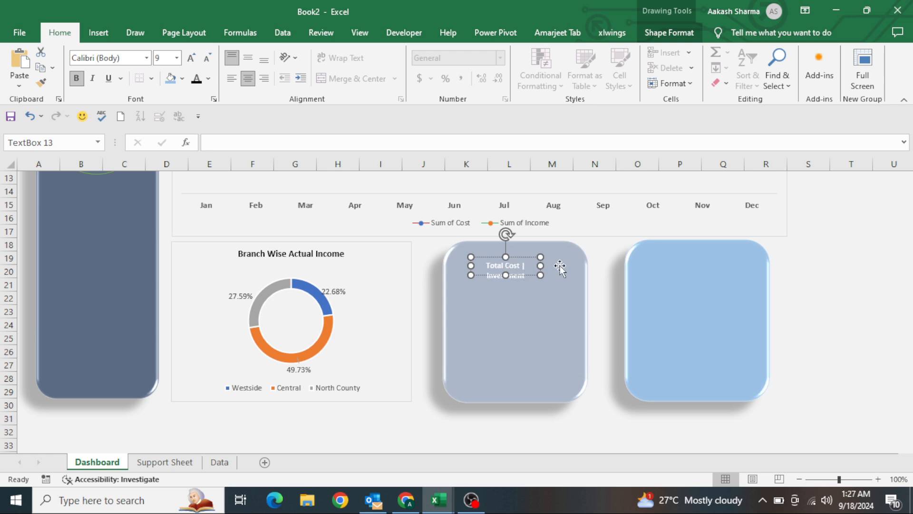
left_click_drag(540, 266, 571, 265)
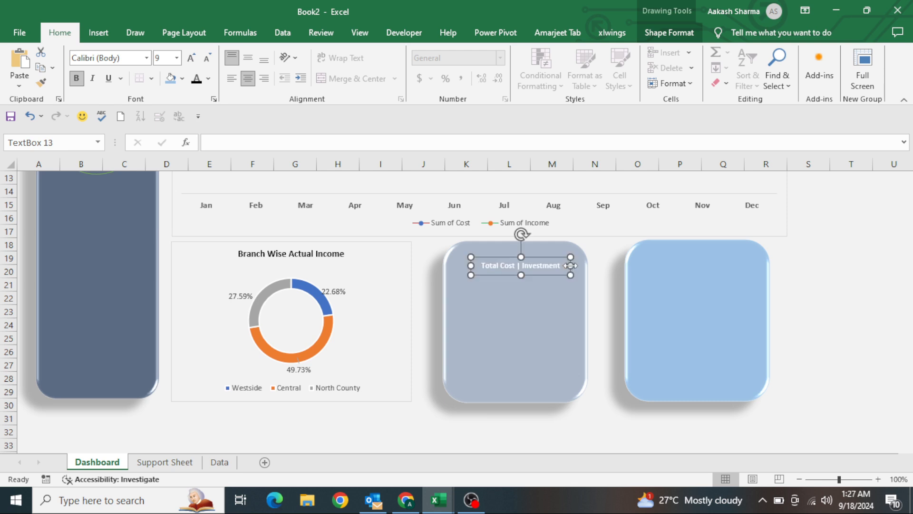
Format the "Total Cost | Investment" heading at 10.5 pt in black and widen its text box to fit one line.
left_click(191, 58)
left_click(196, 79)
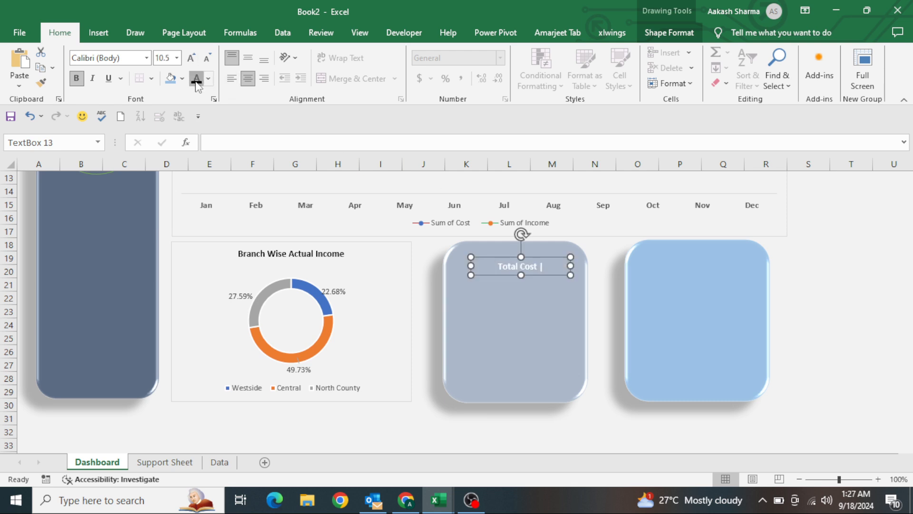
left_click_drag(468, 267, 450, 268)
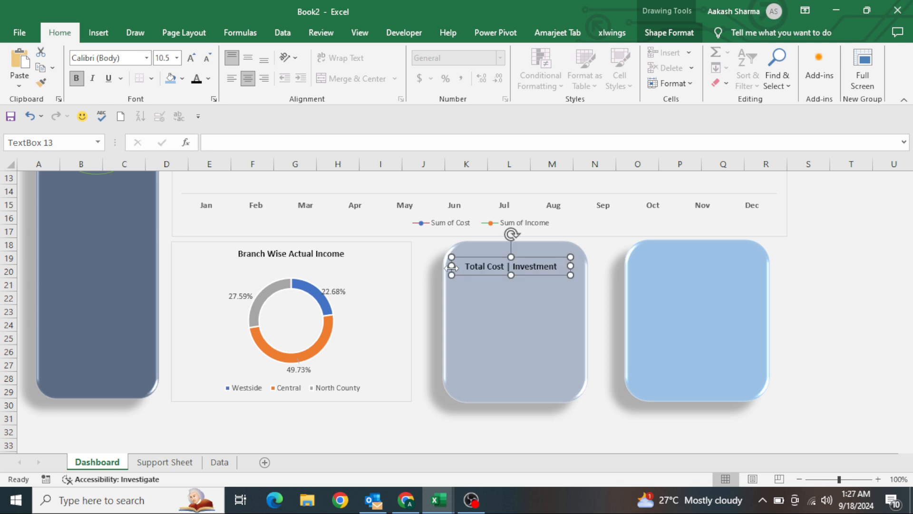
Duplicate the "Total Cost | Investment" text box below the heading and link the copy to cell G15 on the Support Sheet.
left_click_drag(543, 276, 529, 320)
key("ctrl+d")
left_click(482, 145)
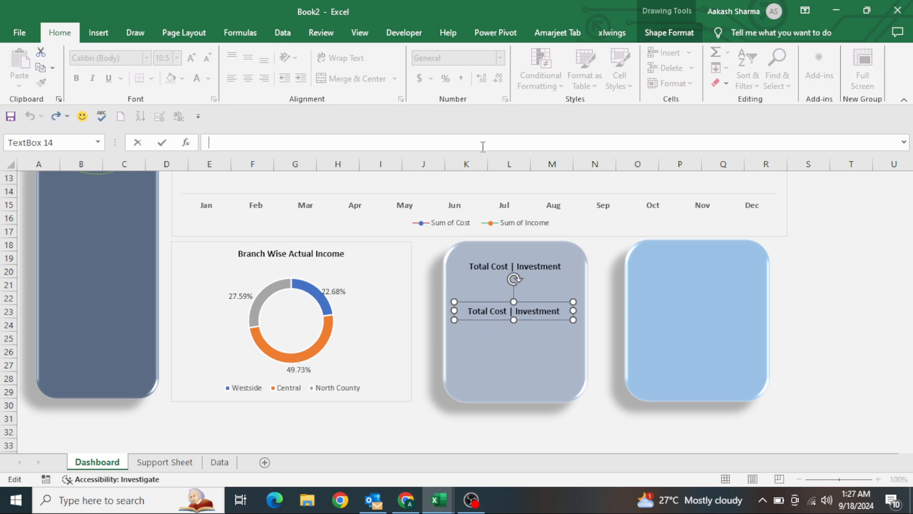
type("=")
key("ctrl+Page_Down")
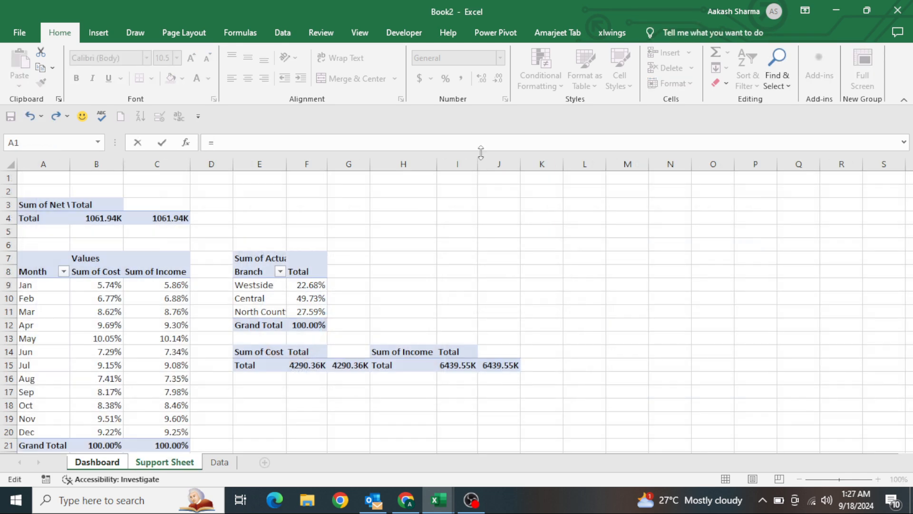
left_click(359, 366)
key("Return")
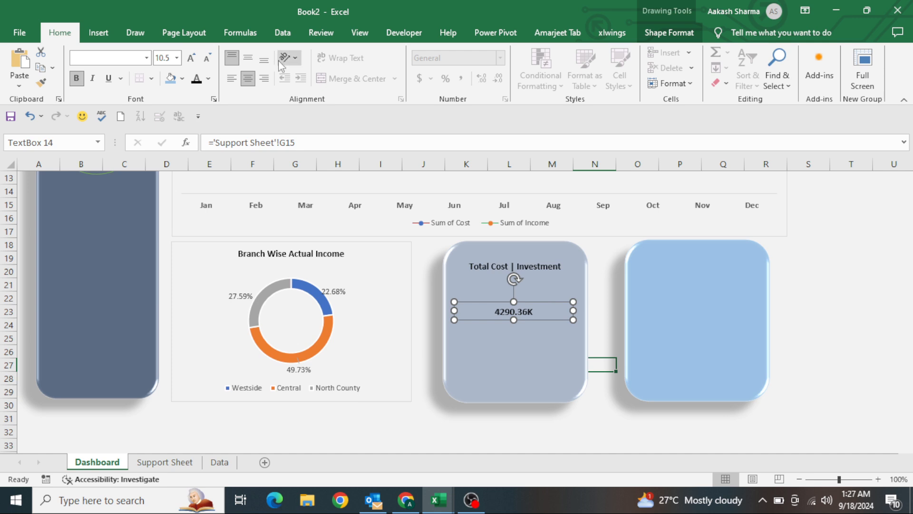
Set the linked total cost figure to 28 pt, make its text box taller, and position it beneath the heading.
left_click(192, 60)
left_click(191, 60)
left_click(191, 60)
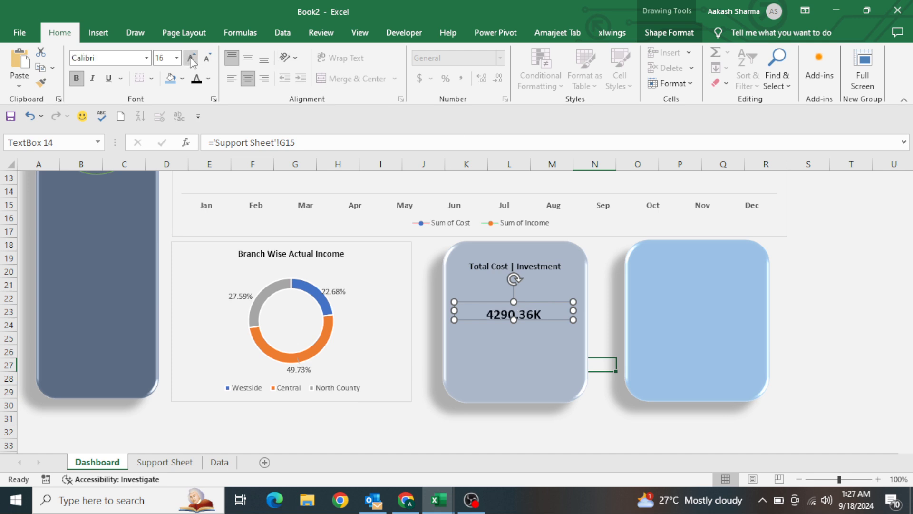
left_click(191, 59)
left_click(191, 60)
left_click(191, 59)
left_click(192, 60)
left_click(191, 60)
left_click(191, 59)
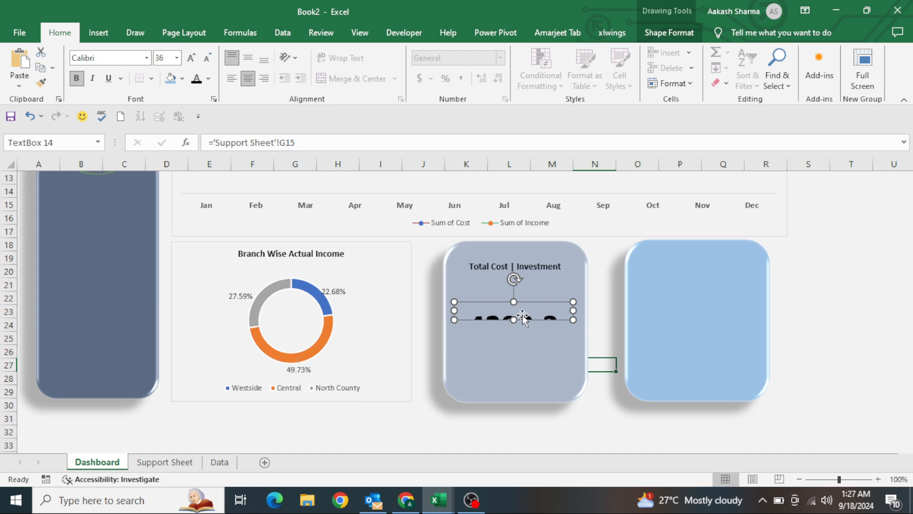
left_click_drag(514, 320, 513, 350)
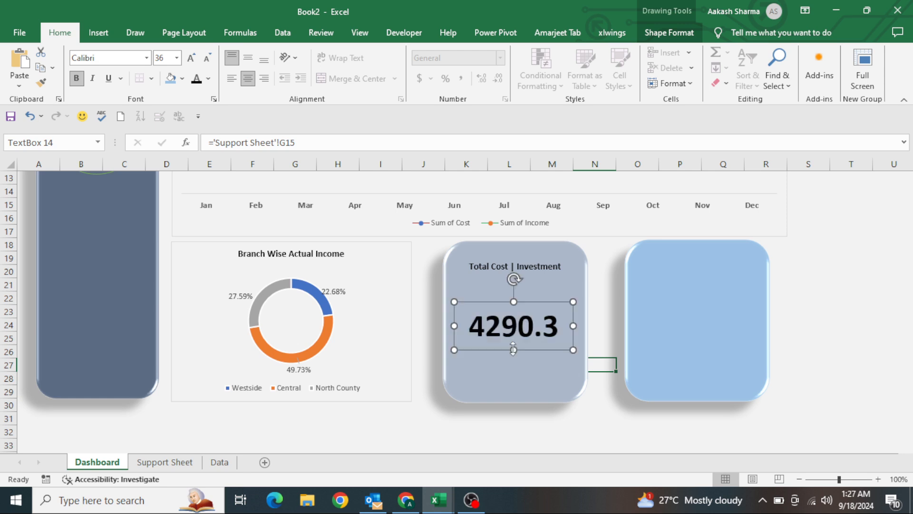
left_click(207, 59)
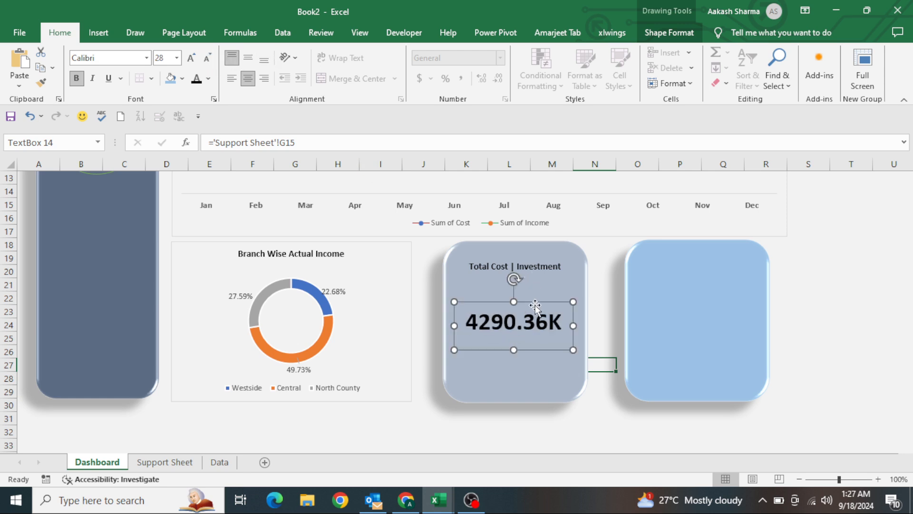
left_click_drag(535, 304, 535, 300)
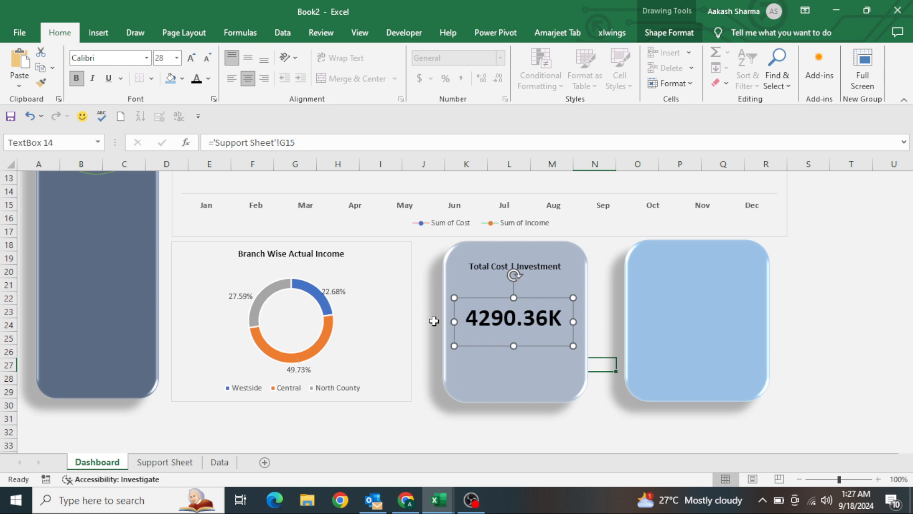
Insert the dollar-sign icon from a "Cost" icon search below the total cost figure, and move the figure up to make room.
left_click(434, 321)
left_click(99, 32)
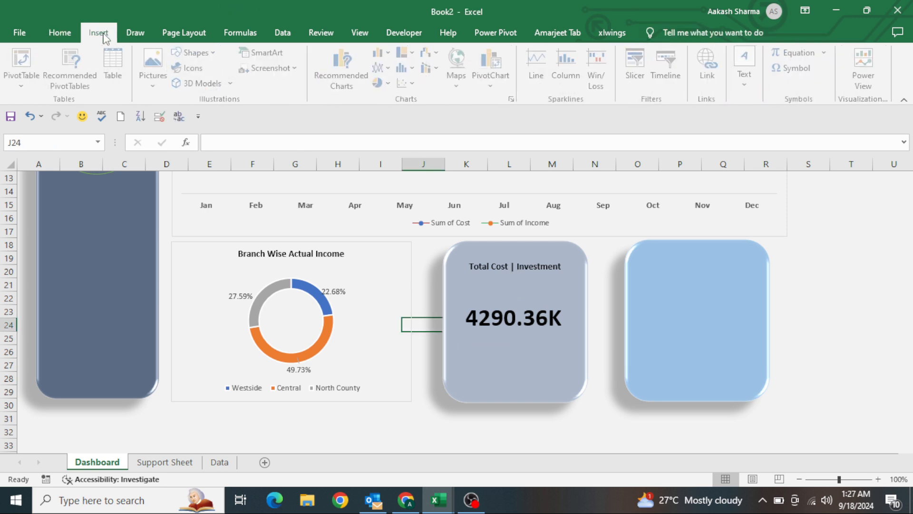
left_click(199, 66)
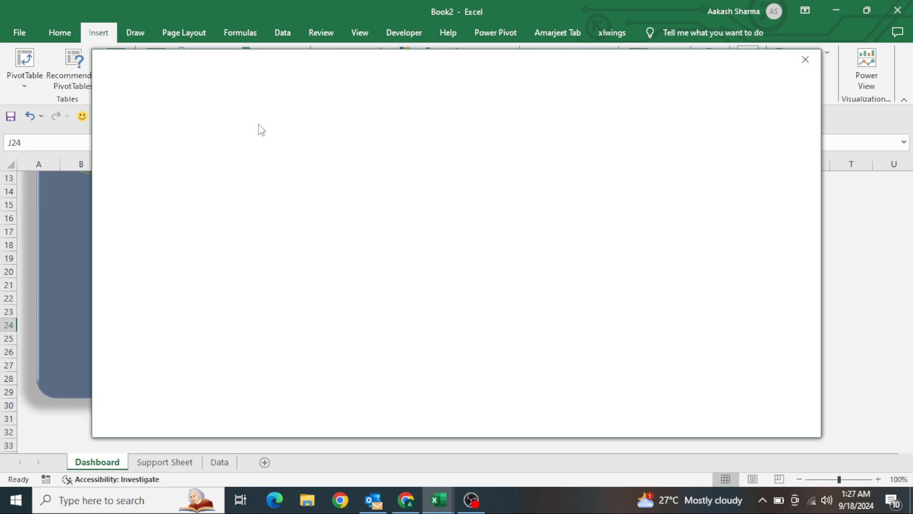
type("Cost")
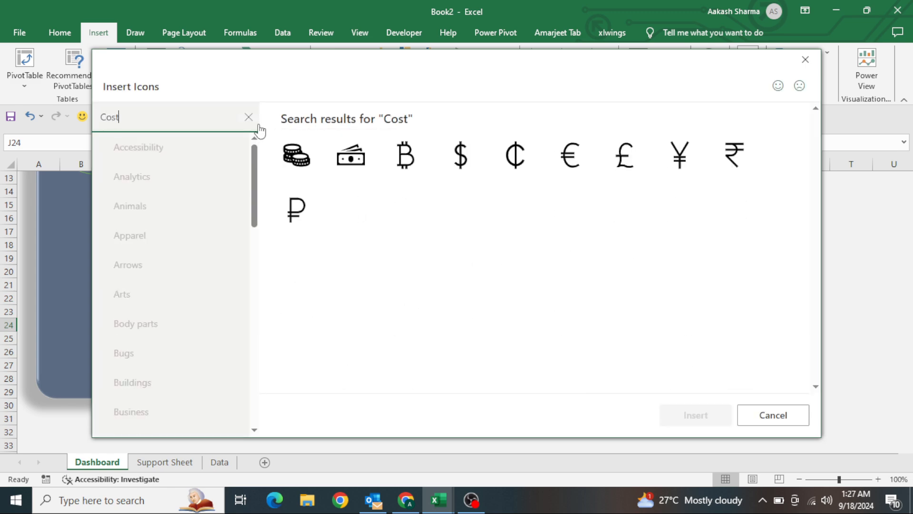
left_click(457, 170)
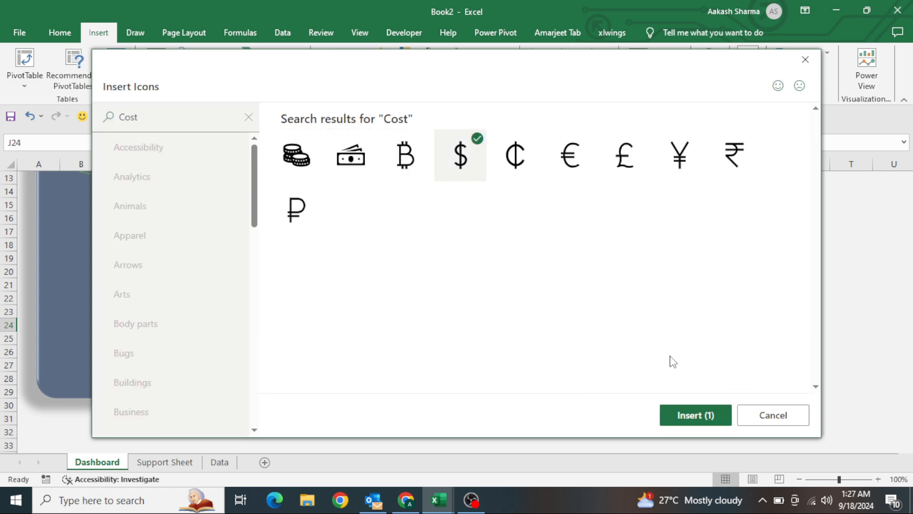
left_click(684, 415)
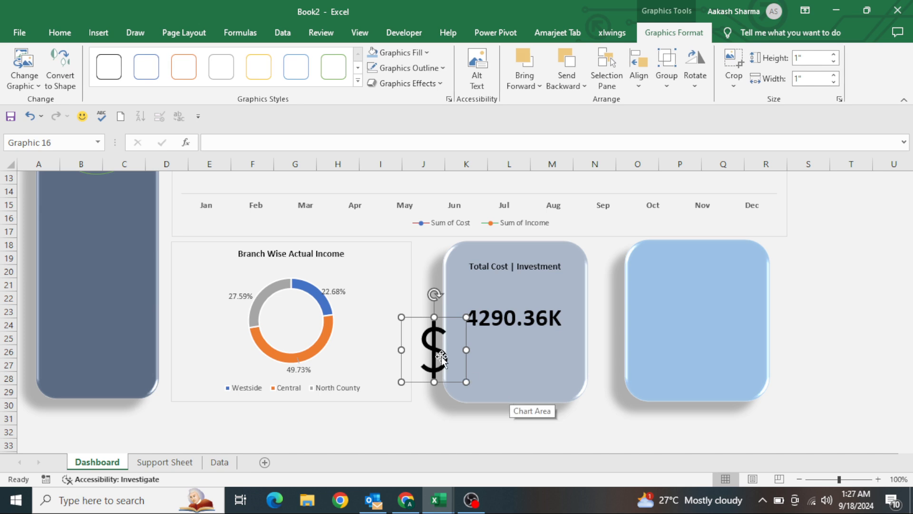
left_click_drag(442, 366, 522, 375)
left_click(555, 332)
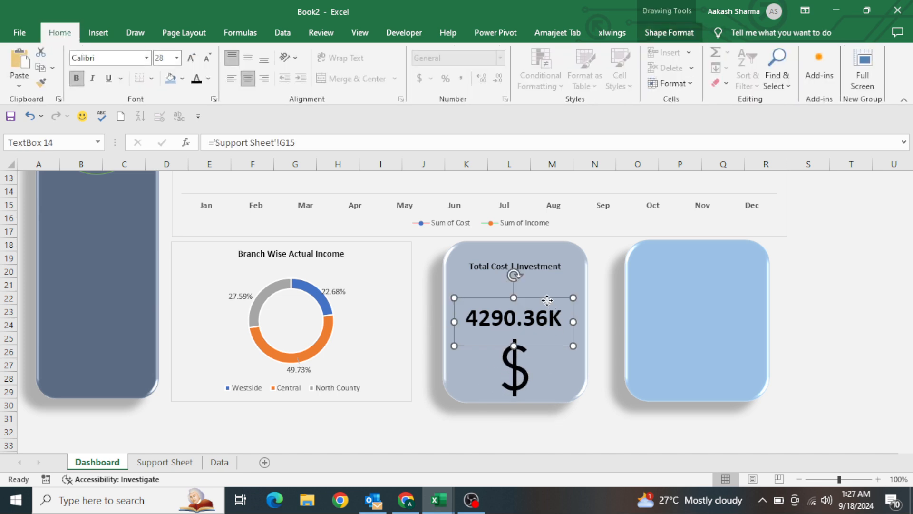
left_click_drag(546, 300, 547, 292)
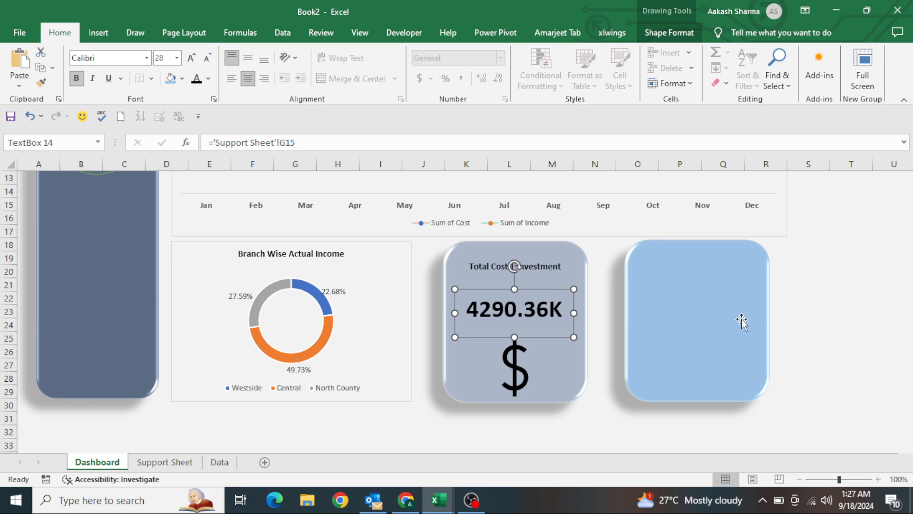
Copy the "Total Cost | Investment" heading to the upper part of the light blue panel and change its text to "Total Income".
left_click(741, 321)
left_click(508, 266)
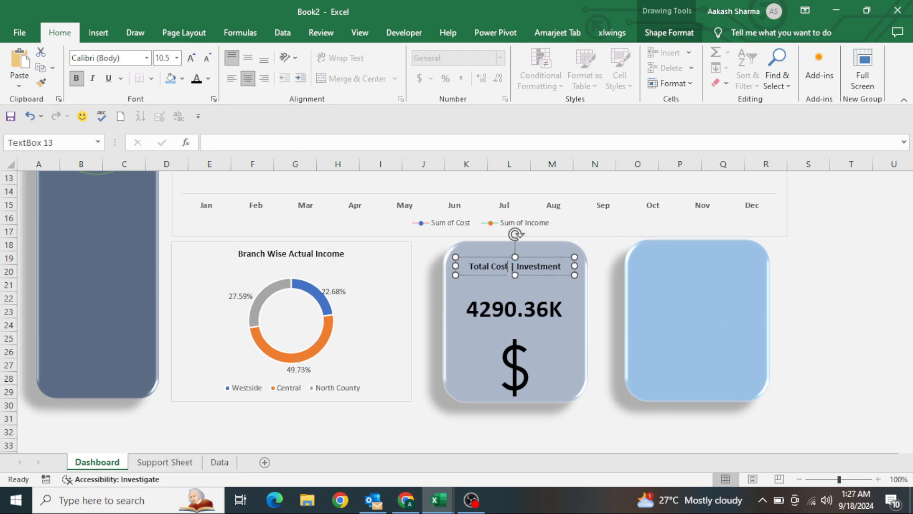
left_click_drag(503, 276, 675, 274)
key("ctrl+a")
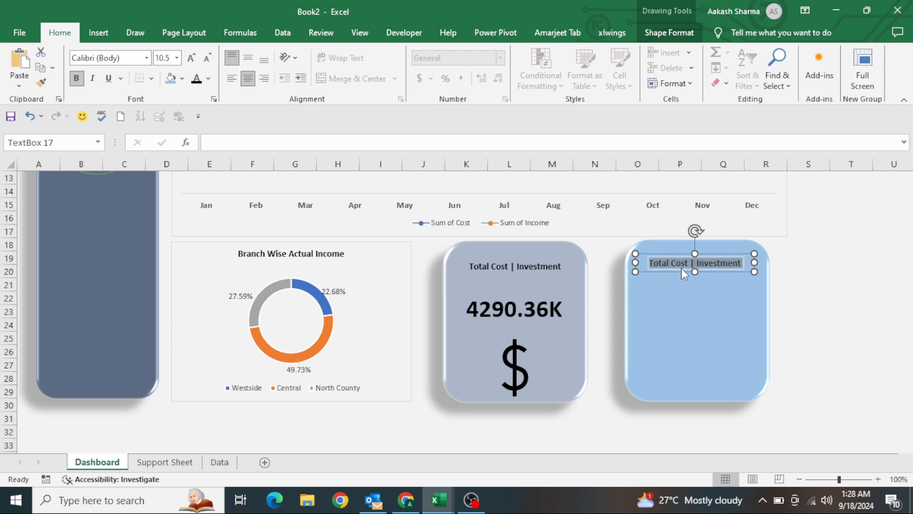
type("Total Income")
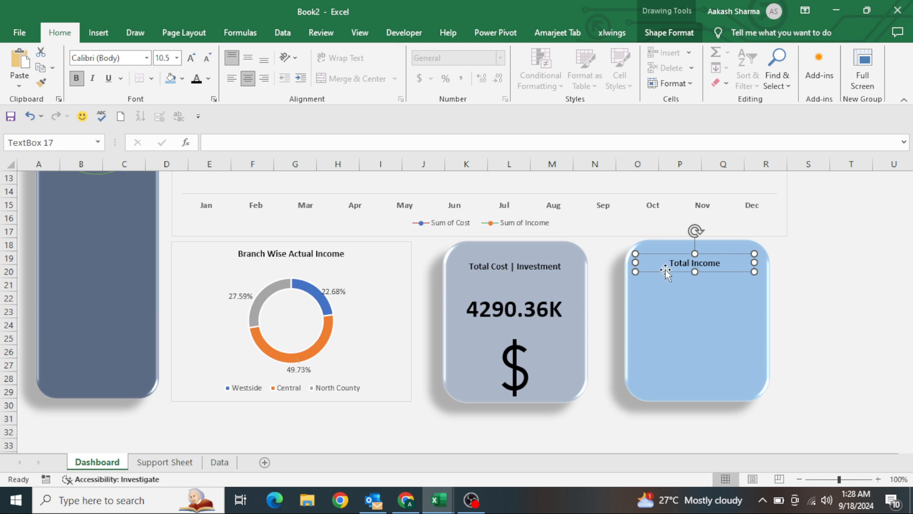
Duplicate the "Total Income" text box below its heading and link the copy to cell J15 on the Support Sheet.
key("ctrl+d")
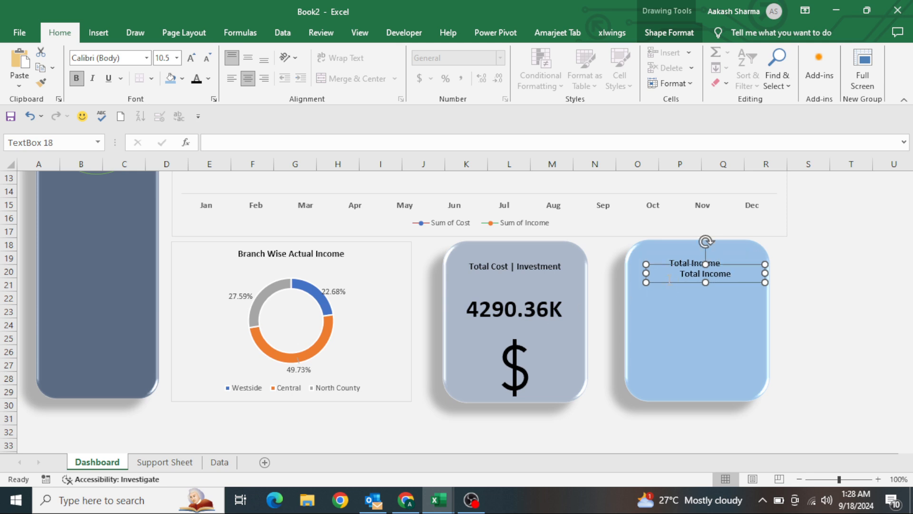
left_click_drag(669, 284, 672, 322)
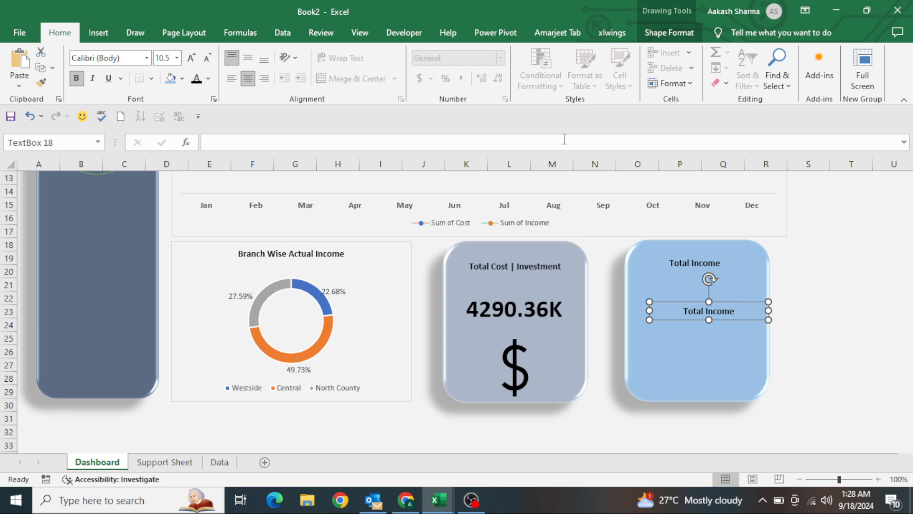
type("=")
key("ctrl+Page_Down")
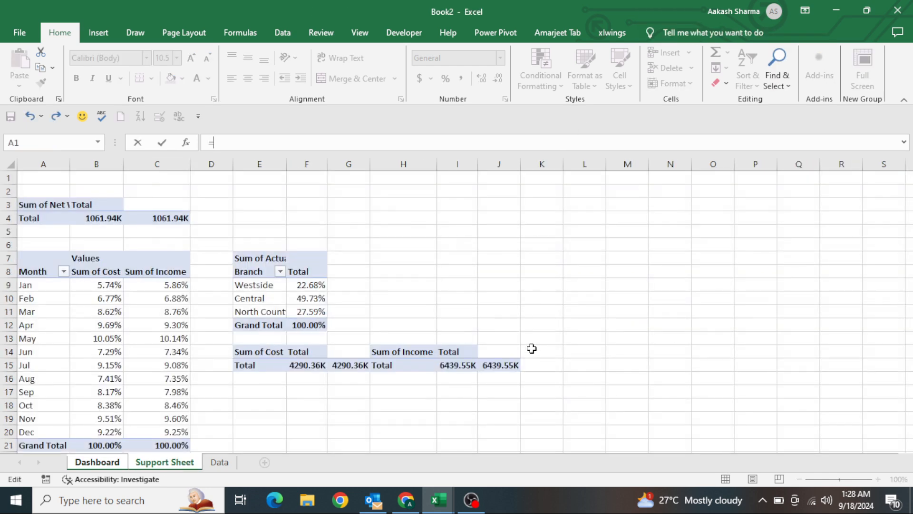
left_click(500, 365)
key("Return")
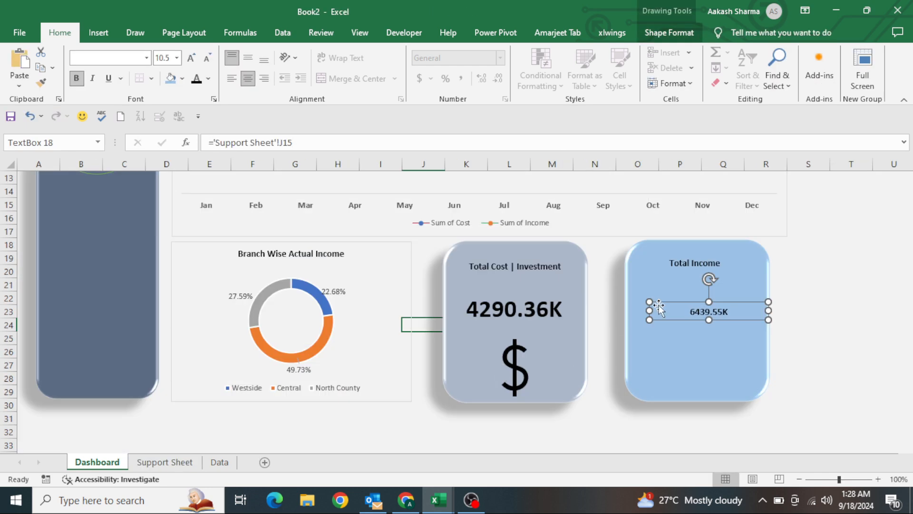
Set the linked total income figure to 28 pt, enlarge its text box, and position it beneath the "Total Income" heading.
left_click(190, 57)
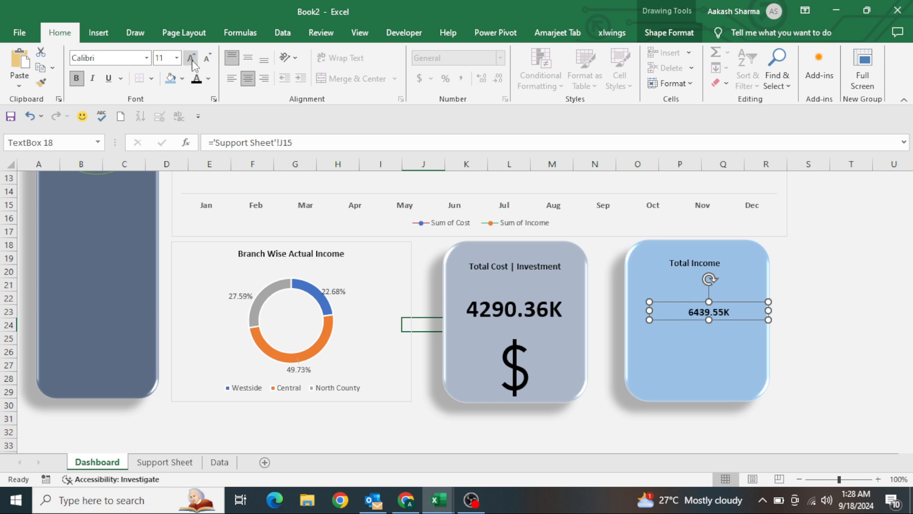
left_click(191, 58)
left_click(190, 57)
left_click(191, 57)
left_click(191, 58)
left_click(191, 57)
left_click(192, 58)
left_click(191, 59)
left_click(192, 59)
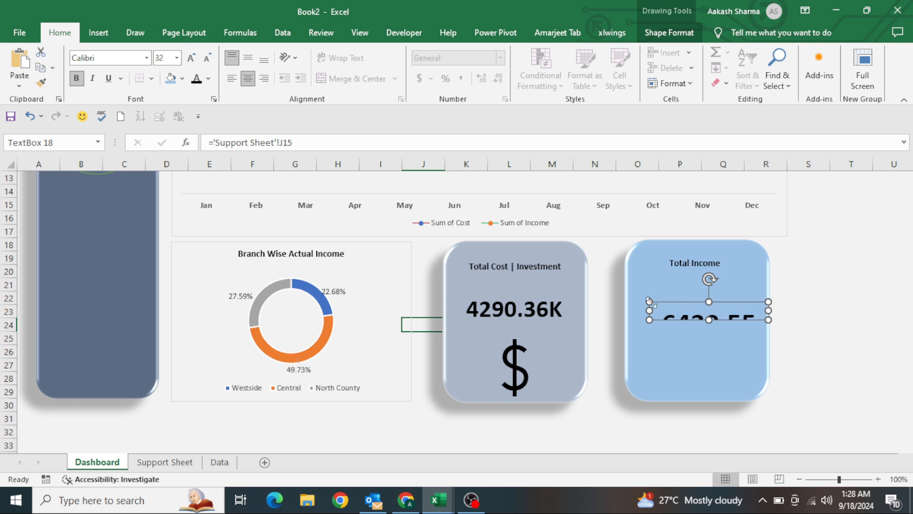
left_click_drag(660, 299, 695, 334)
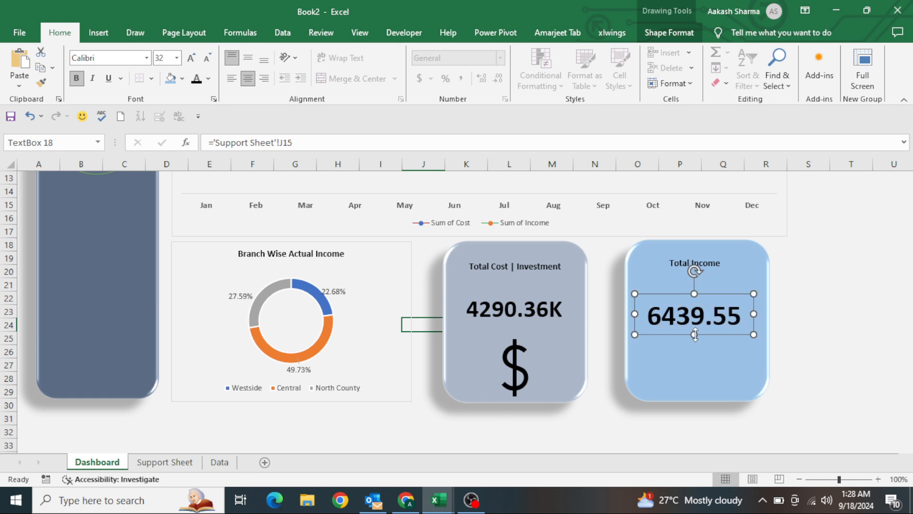
left_click(207, 58)
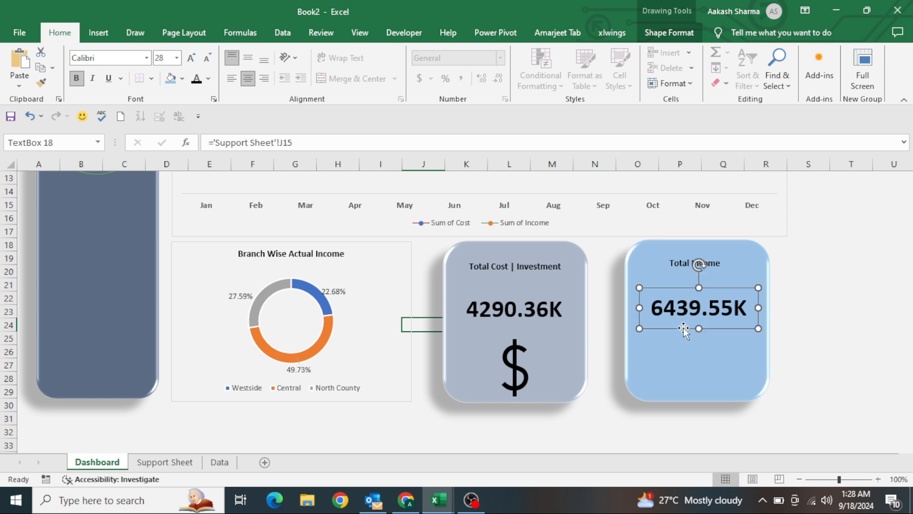
Nudge the "Total Income" heading down to line up with the "Total Cost | Investment" heading.
left_click(657, 351)
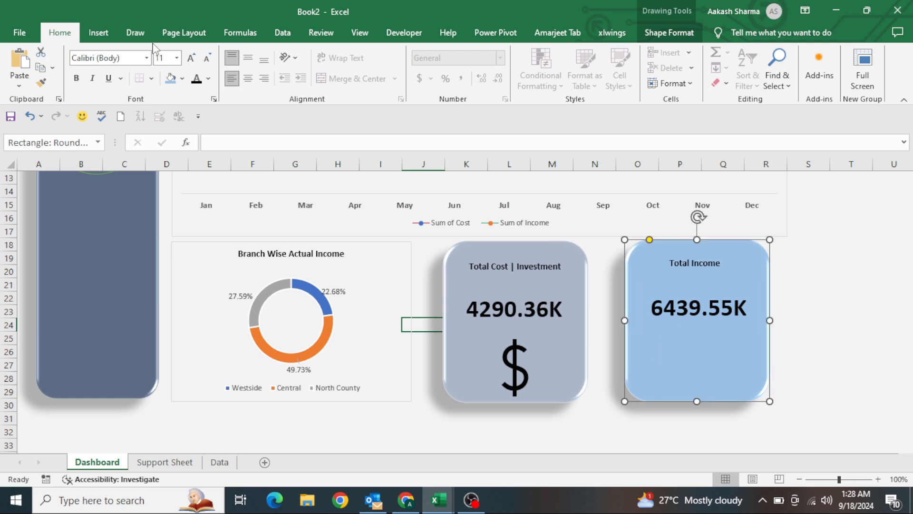
left_click(669, 265)
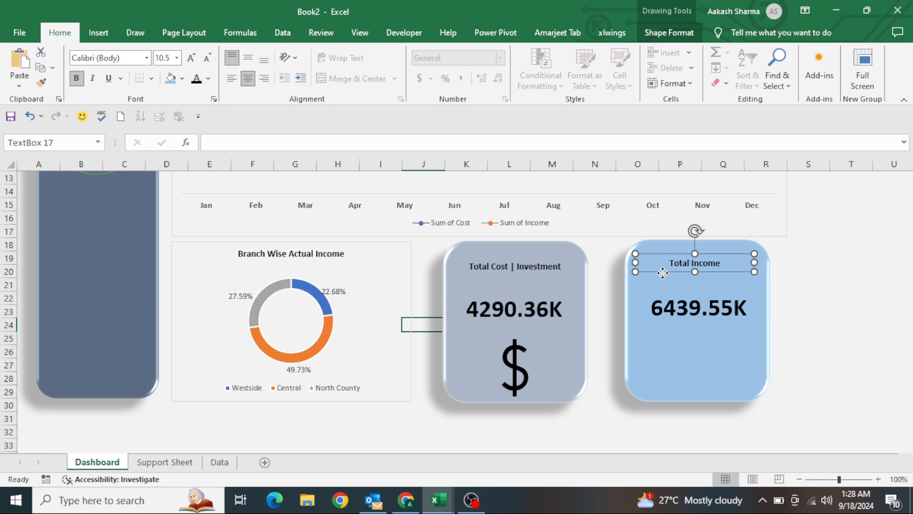
left_click_drag(663, 272, 662, 275)
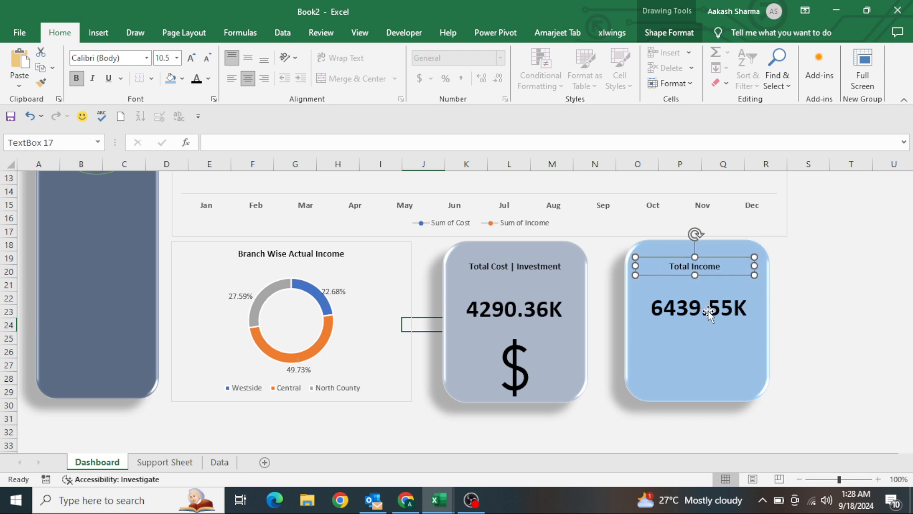
Insert the banknotes icon found by searching the icon library for "Income" and place it beneath the total income figure.
left_click(687, 342)
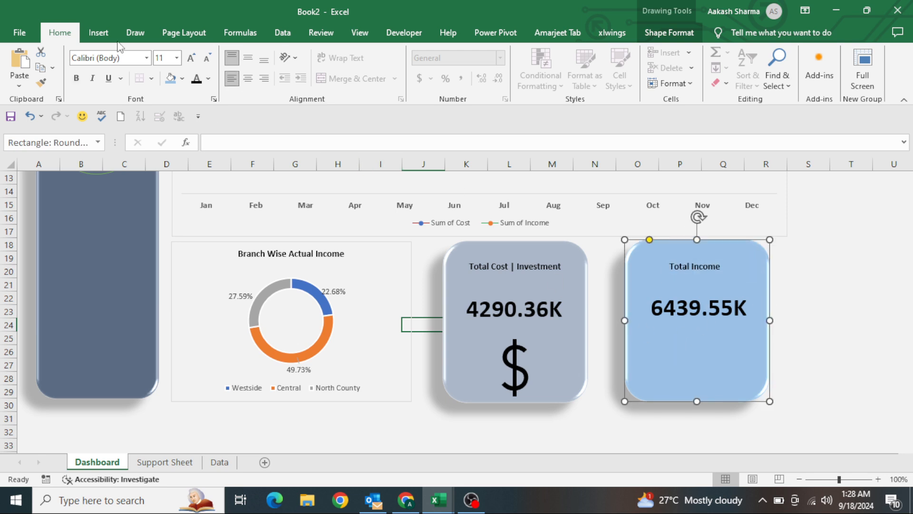
left_click(99, 32)
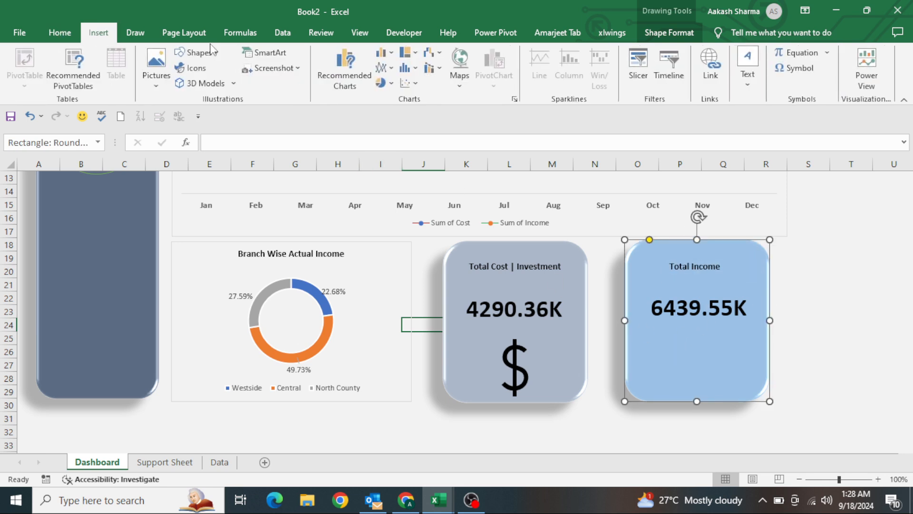
left_click(208, 70)
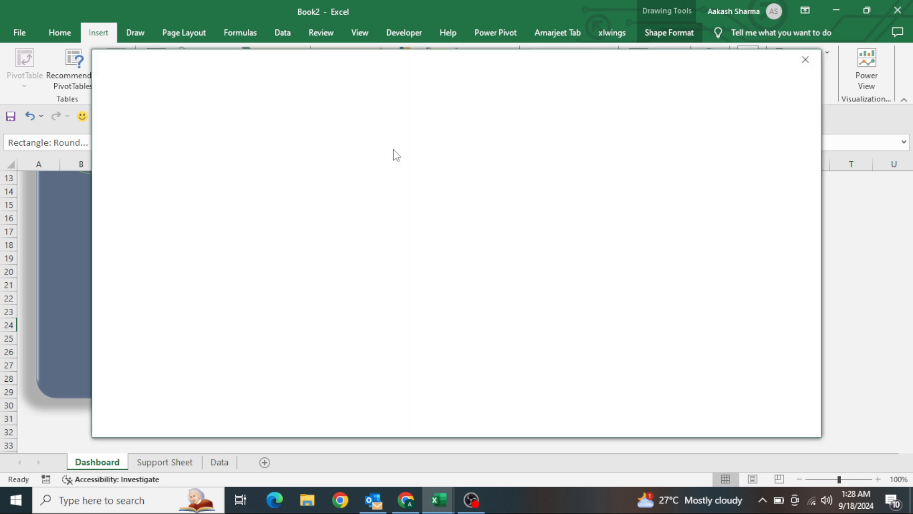
type("In")
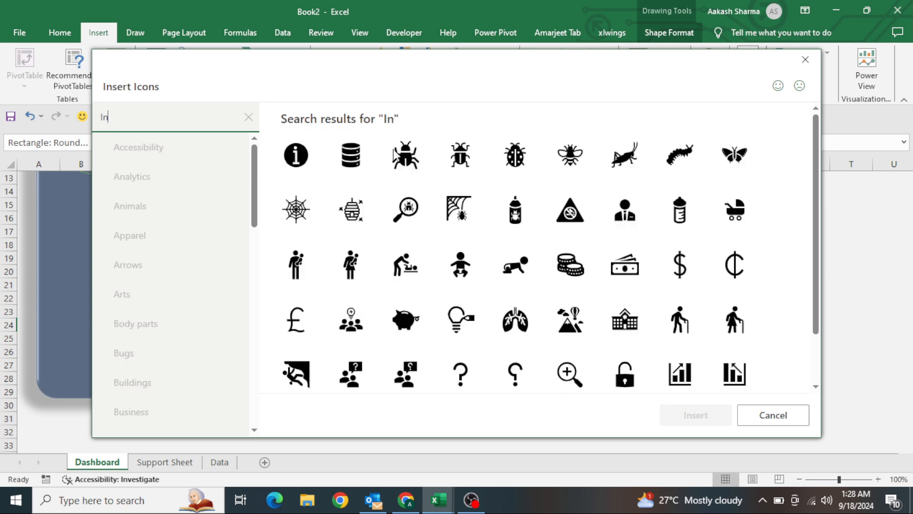
type("come")
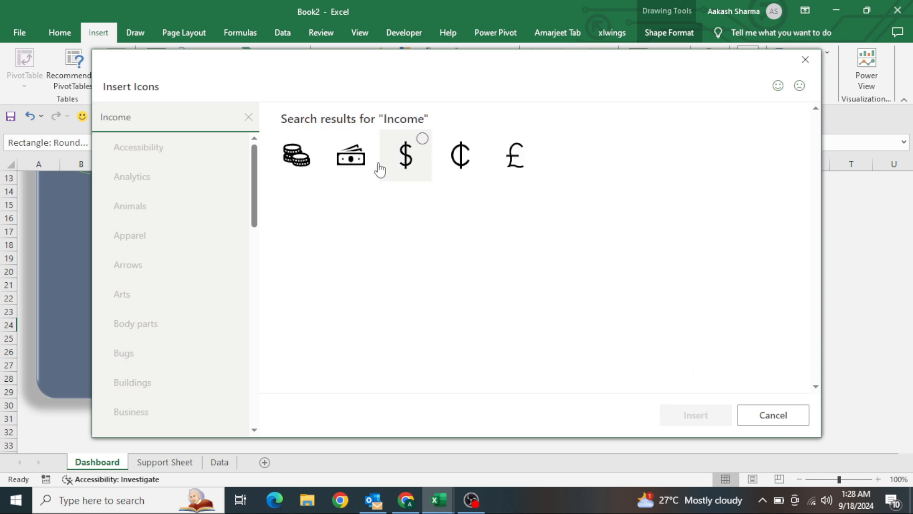
left_click(347, 175)
left_click(698, 419)
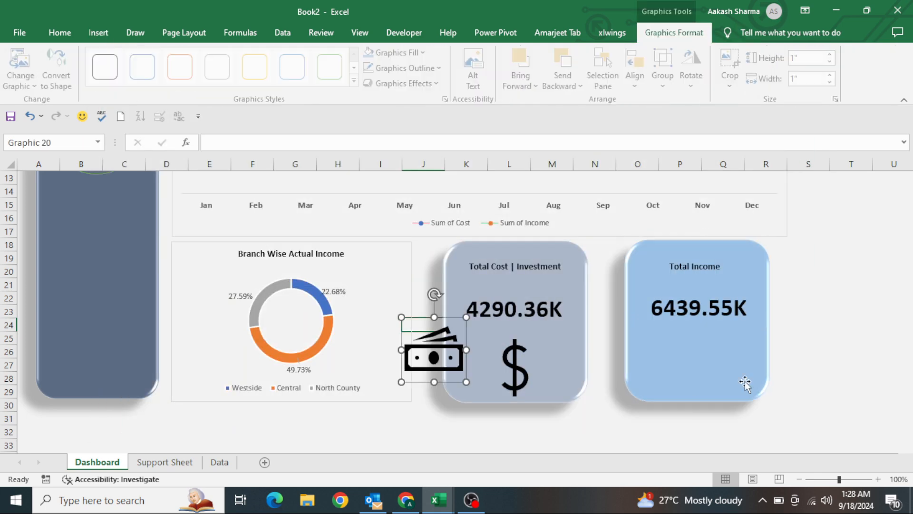
left_click_drag(656, 369, 695, 363)
Nudge the Total Cost | Investment panel down slightly and view the dashboard in full screen.
left_click(409, 355)
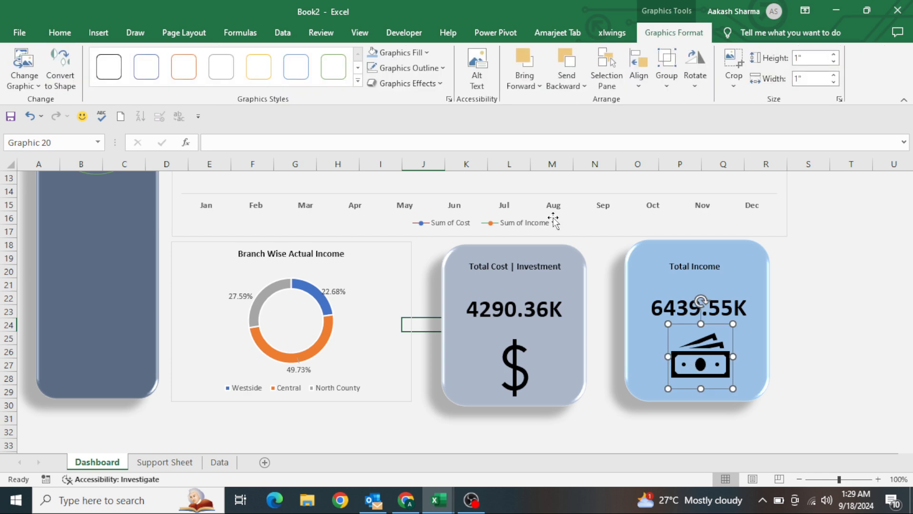
left_click(799, 360)
key("ctrl+Home")
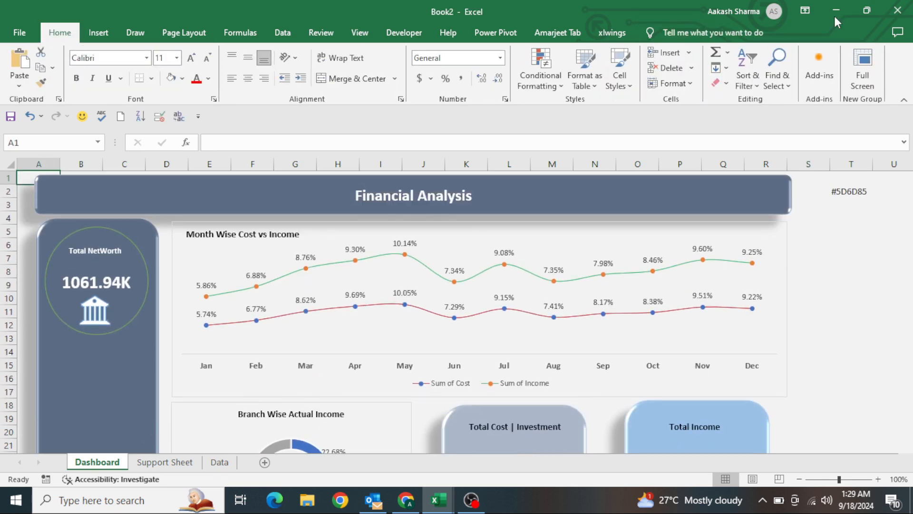
left_click(863, 63)
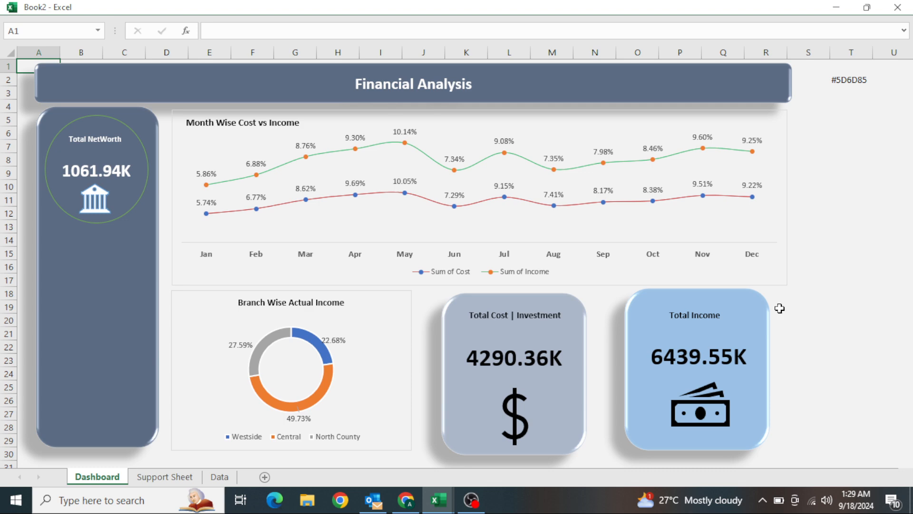
Switch to the Book1 reference dashboard, view it in full screen without the formatting pane, and return to Book2.
key("alt+Tab")
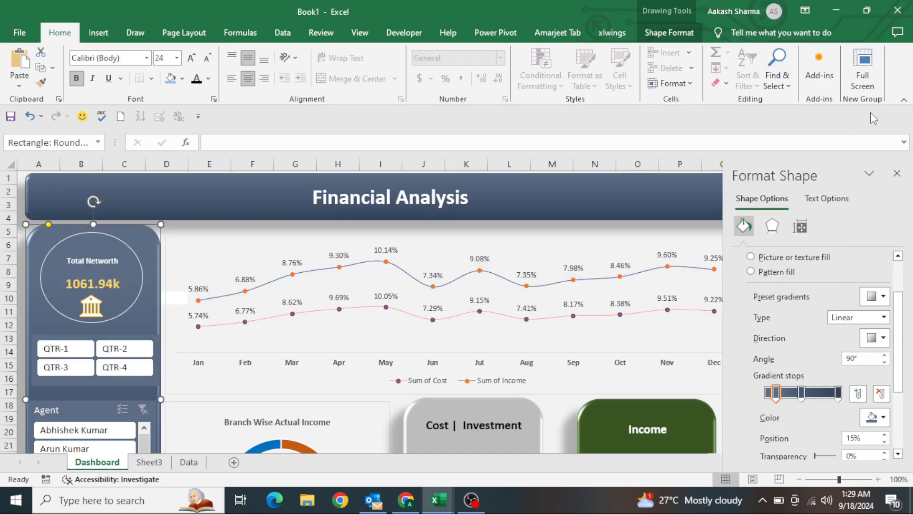
left_click(862, 71)
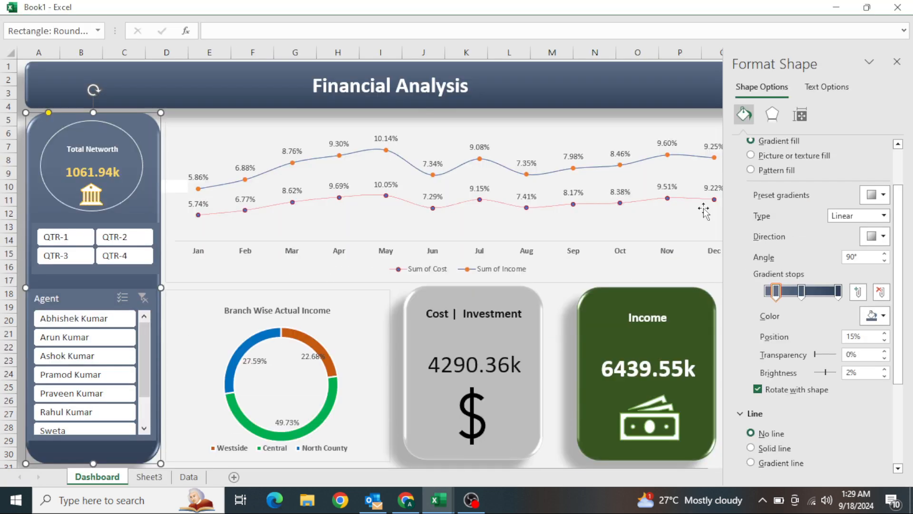
left_click(906, 60)
left_click(867, 150)
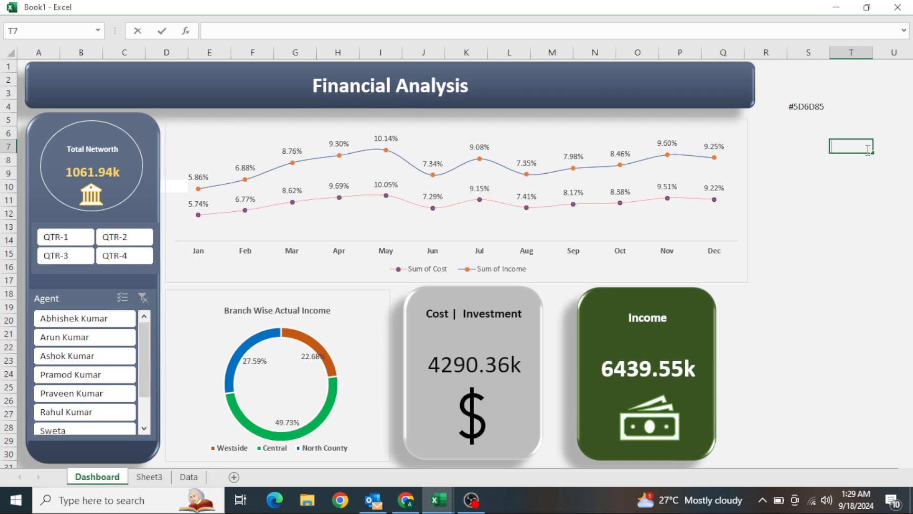
key("alt+Tab")
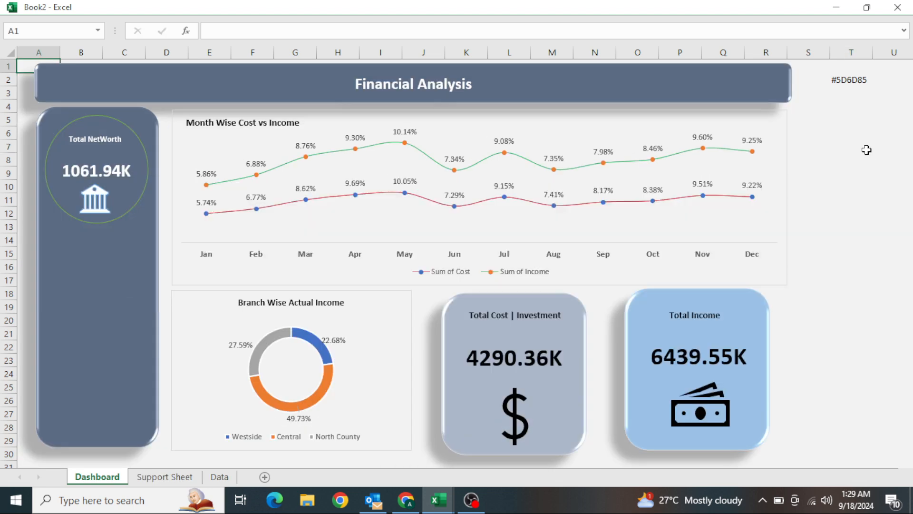
Nudge the Total Income panel down to line up with the Total Cost | Investment panel.
left_click(709, 298)
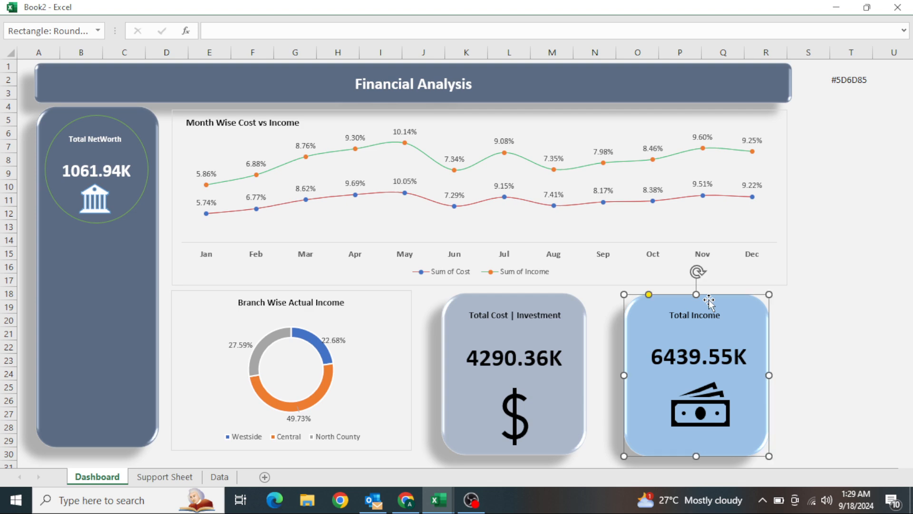
key("Escape")
key("Escape")
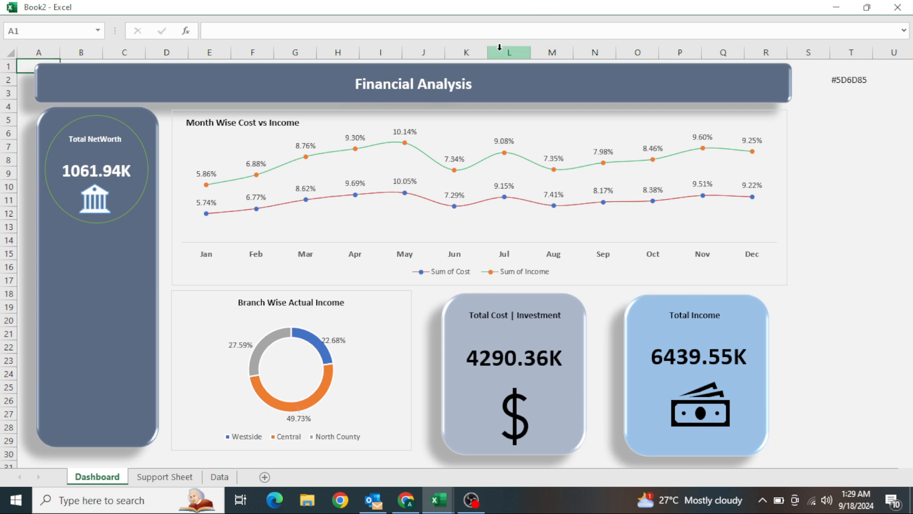
Leave full screen and change the Total Income panel's fill to a darker green theme color.
left_click(611, 33)
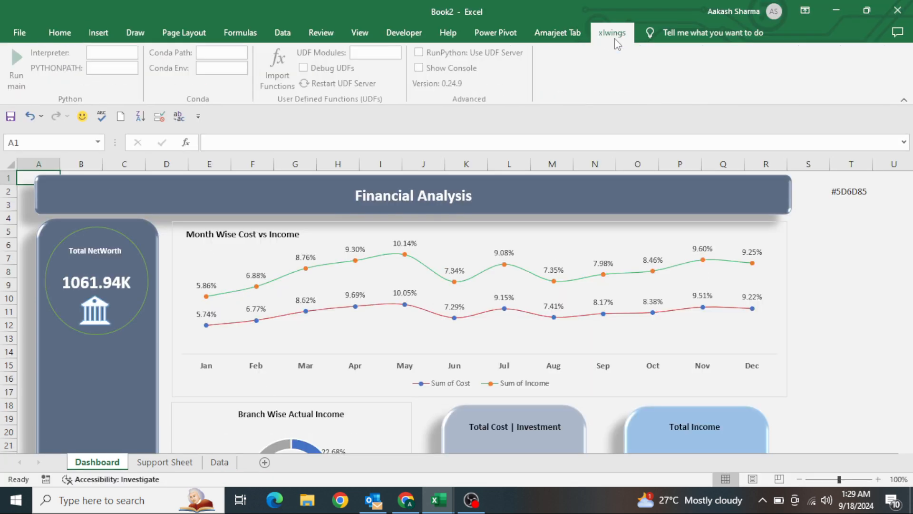
left_click(684, 426)
left_click(852, 351)
scroll(852, 351, "down", 3)
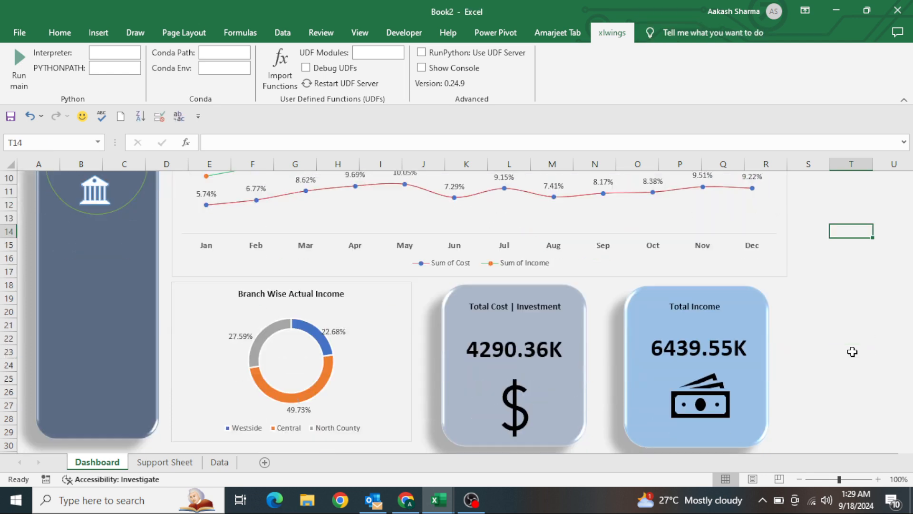
left_click(748, 313)
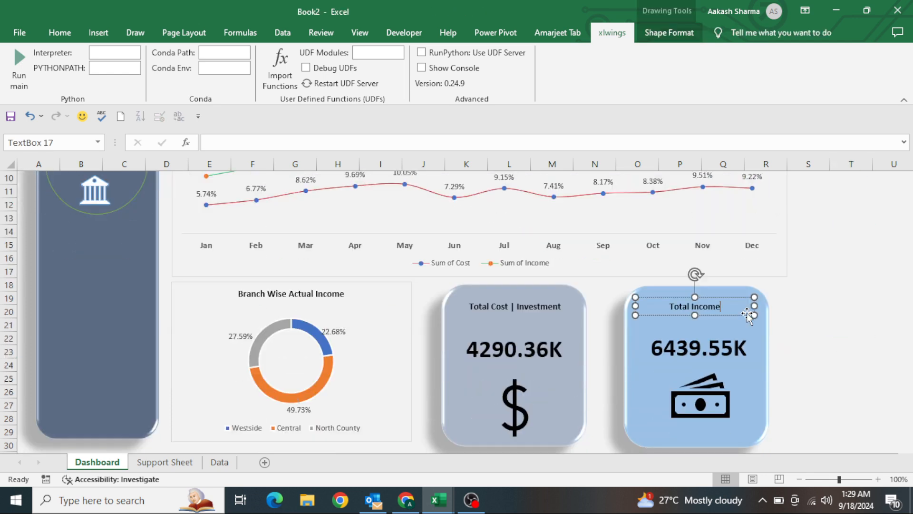
left_click(760, 341)
left_click(669, 32)
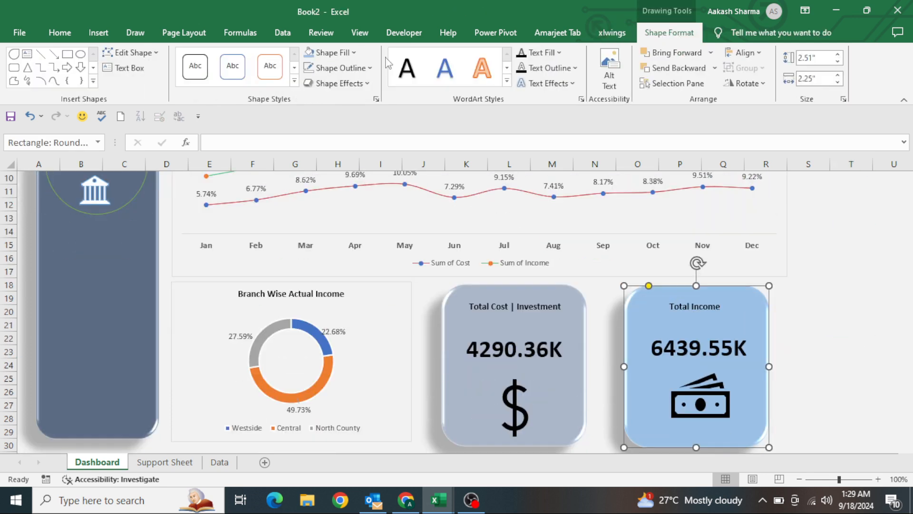
left_click(355, 54)
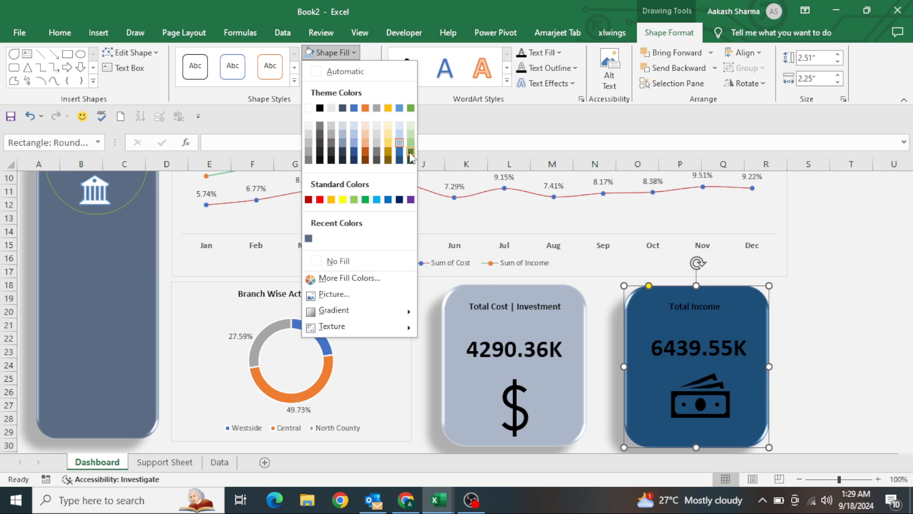
key("Escape")
left_click(409, 152)
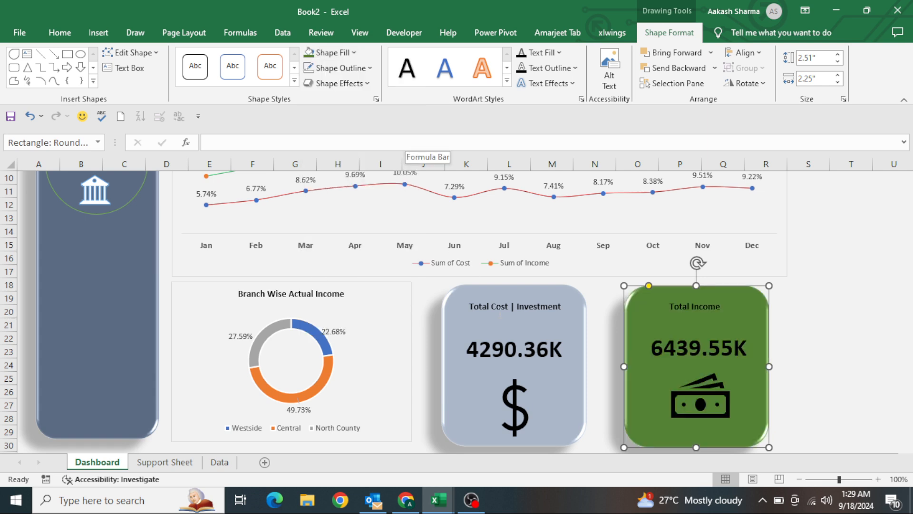
Change the Total Cost | Investment panel's fill to the next darker blue-gray theme shade.
left_click(457, 335)
left_click(449, 402)
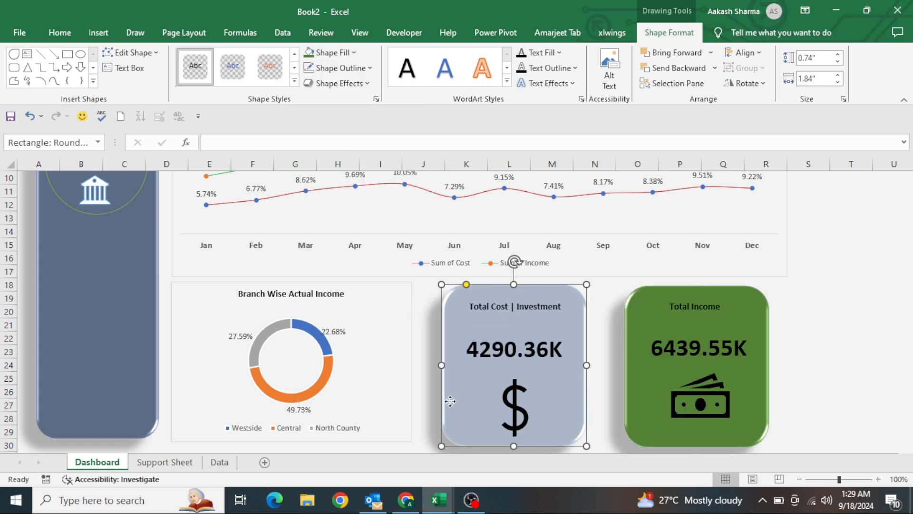
left_click(332, 52)
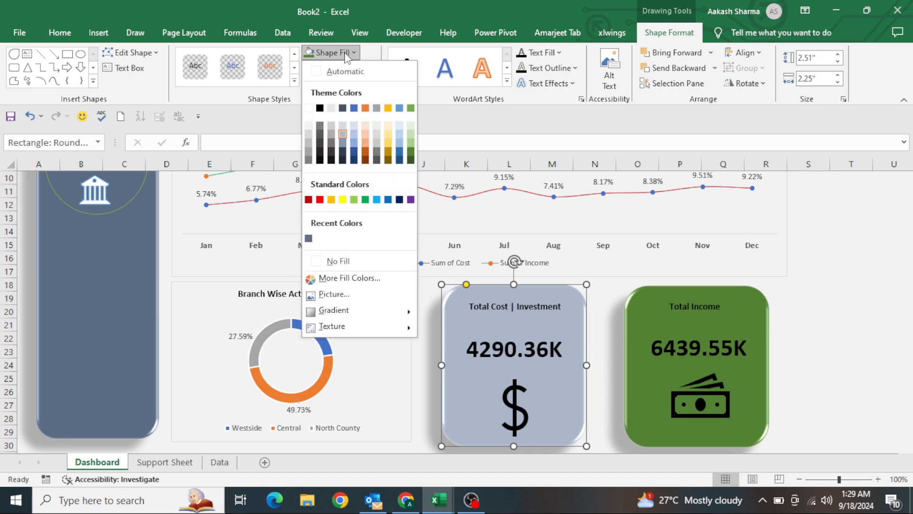
left_click(342, 143)
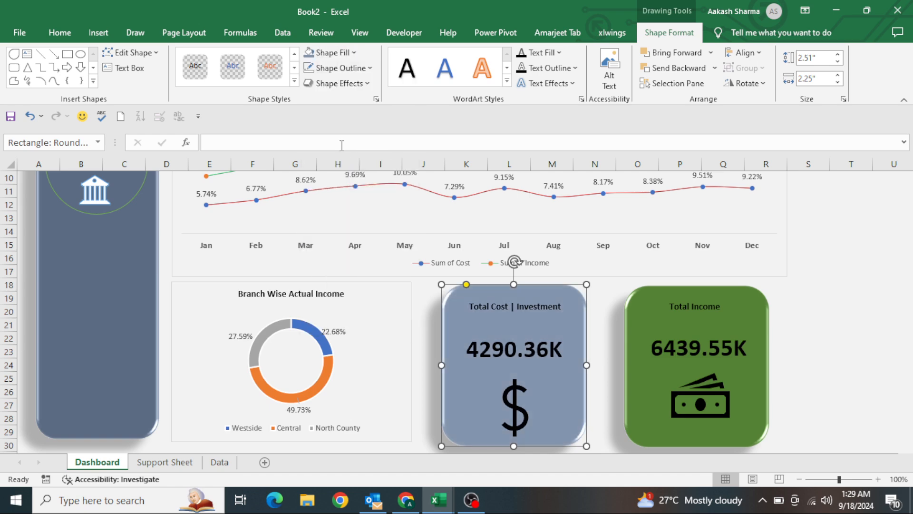
Review the recolored dashboard from its top in full screen.
left_click(842, 314)
key("ctrl+Home")
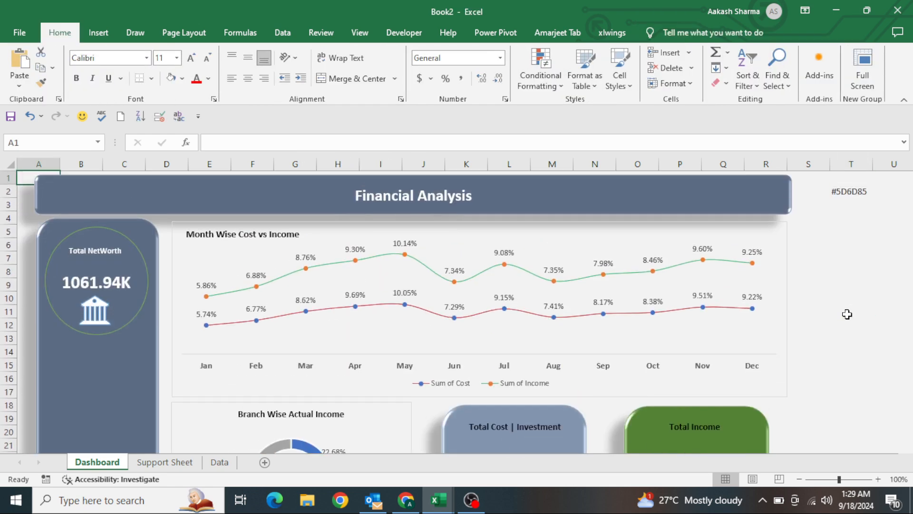
left_click(864, 64)
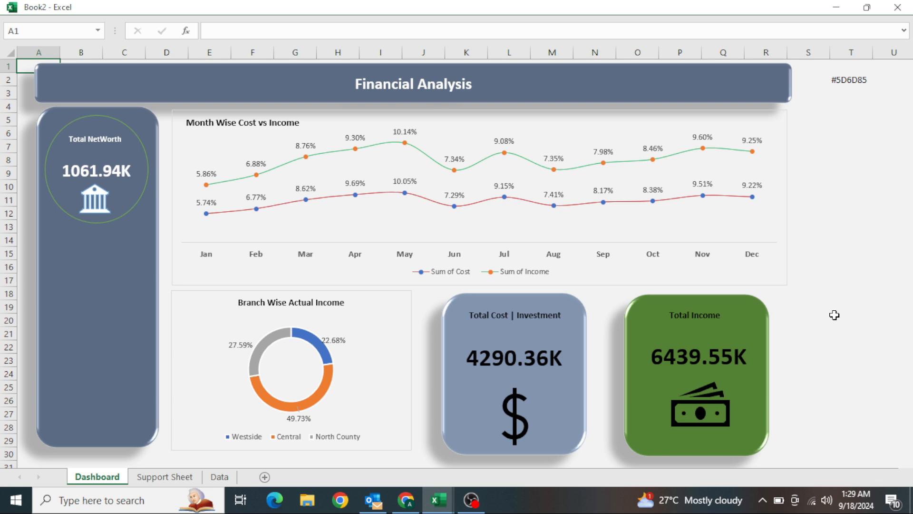
key("Escape")
key("ctrl+Page_Down")
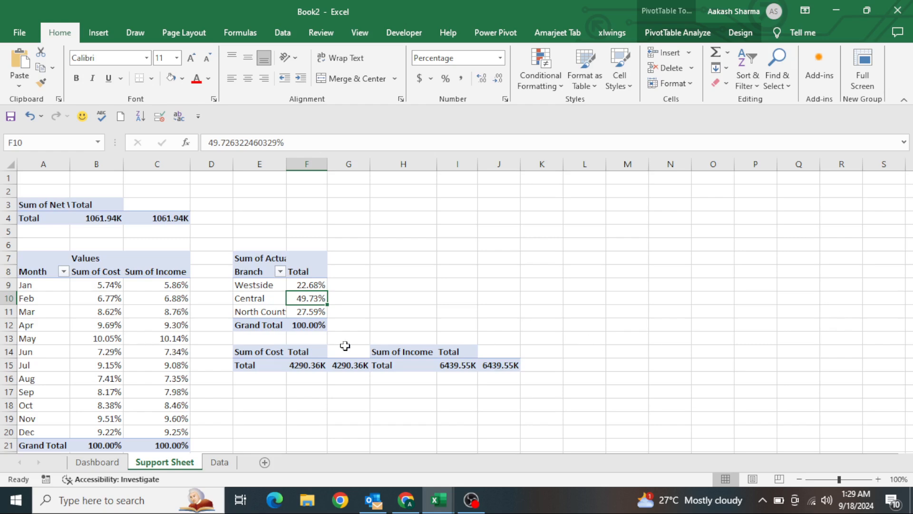
left_click(647, 38)
left_click(343, 53)
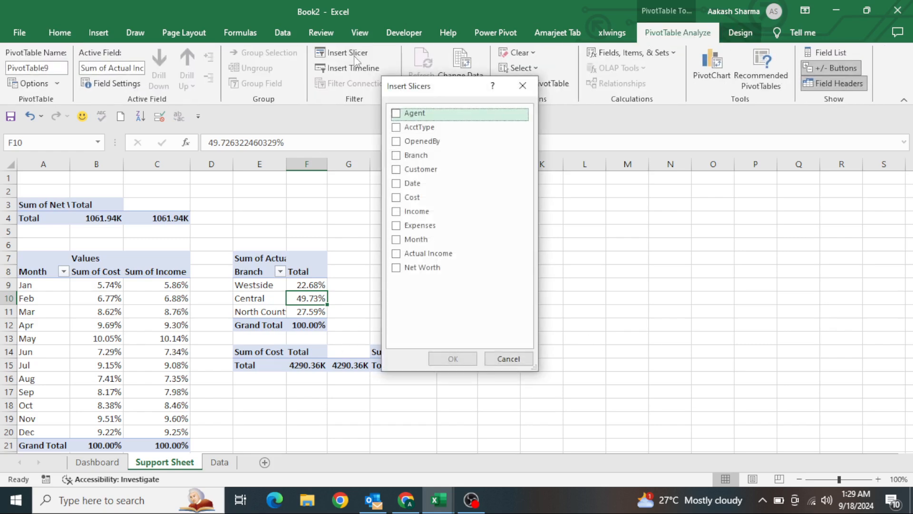
key("Escape")
left_click(379, 200)
Add a "Qtr" column header in cell M1 of the Data sheet, beside Net Worth.
key("ctrl+Page_Down")
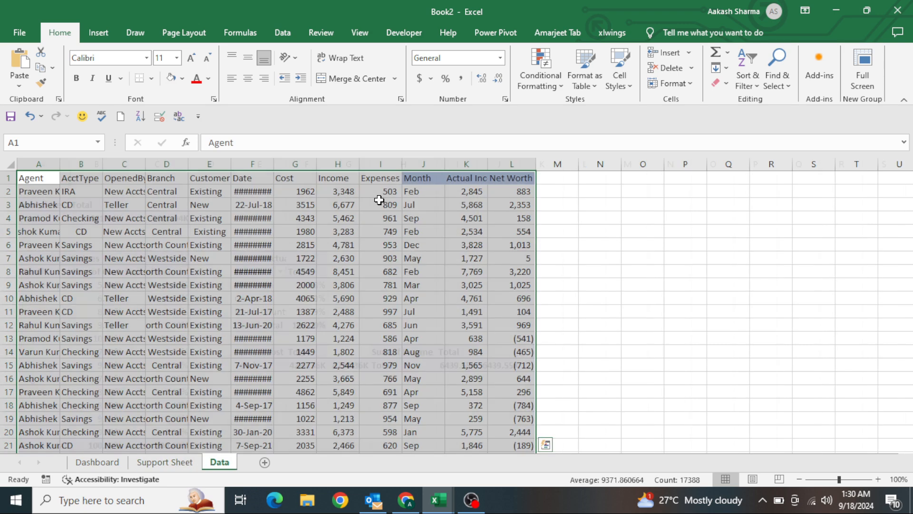
key("ctrl+Right")
key("Right")
type("Q")
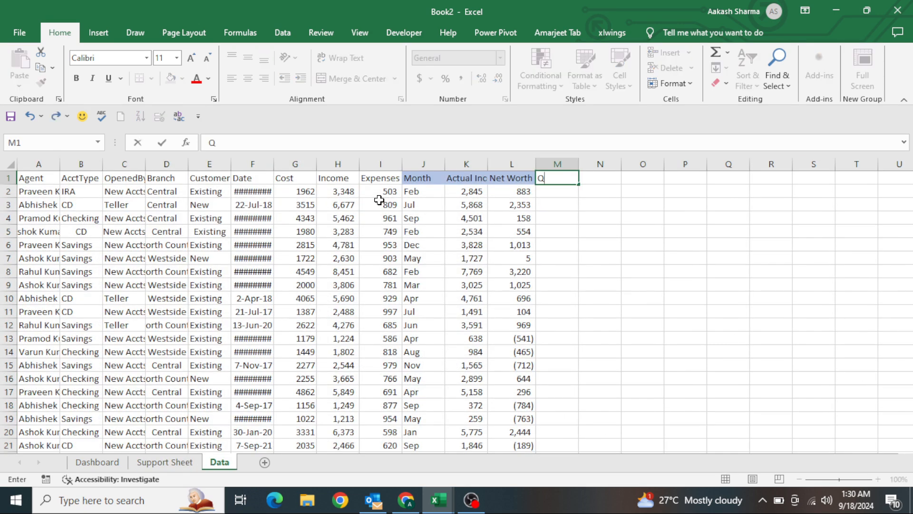
type("tr")
key("Return")
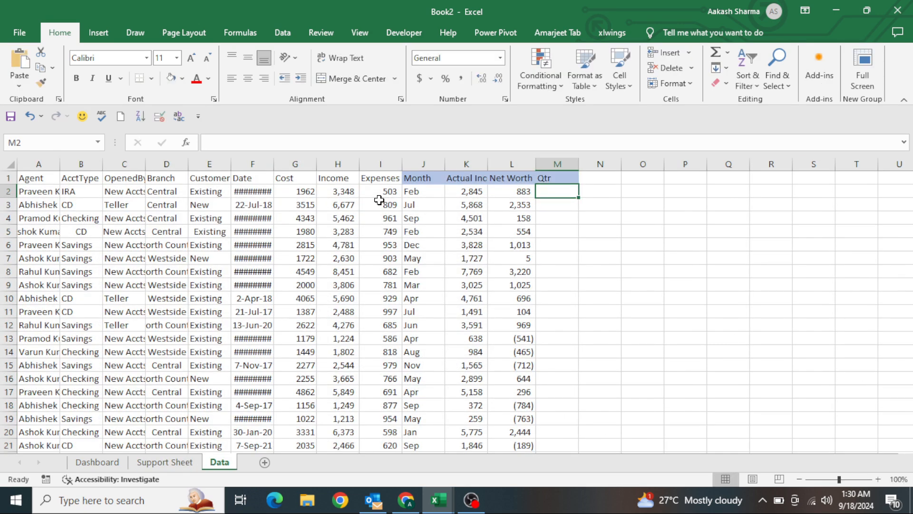
Write the quarter-number formula =CEILING(MONTH(F2),3)/3 in cell M2 of the Data sheet.
type("=cei")
key("Tab")
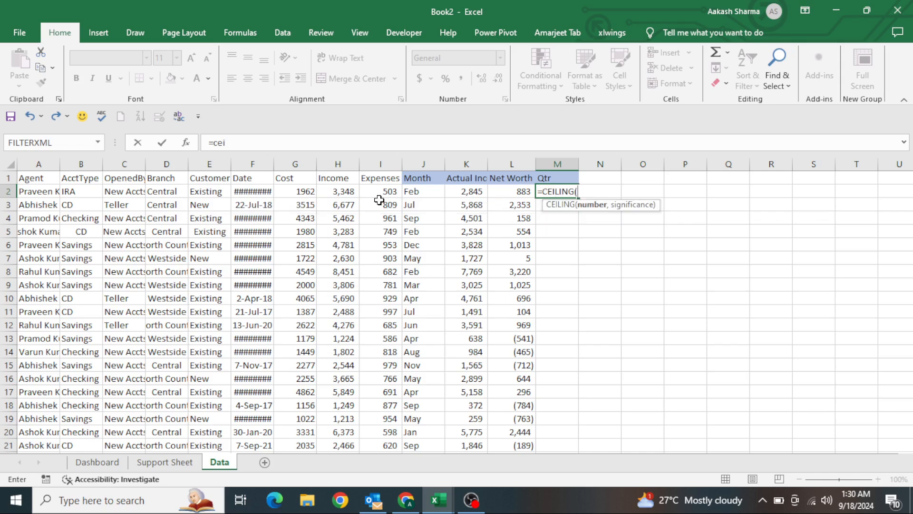
type("mon")
key("Tab")
key("Left")
key("Left")
key("Left")
key("Left")
key("Left")
key("Left")
key("Left")
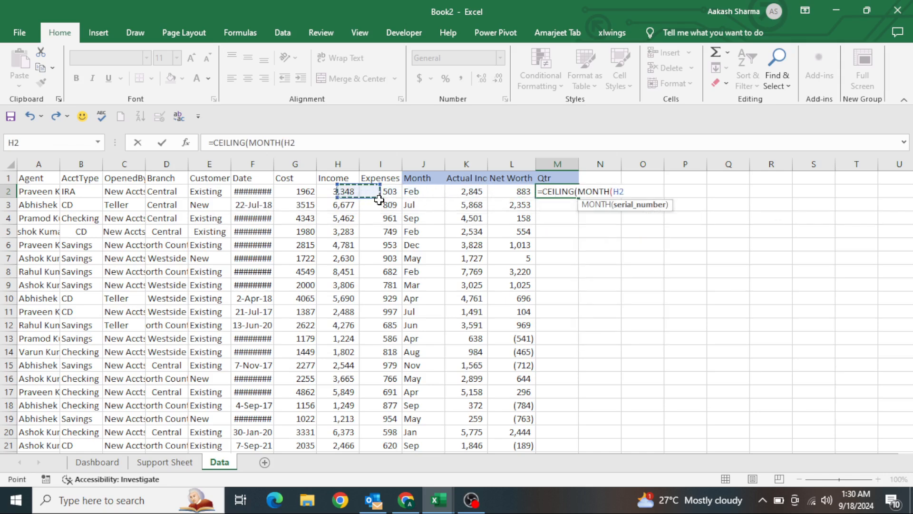
type("),")
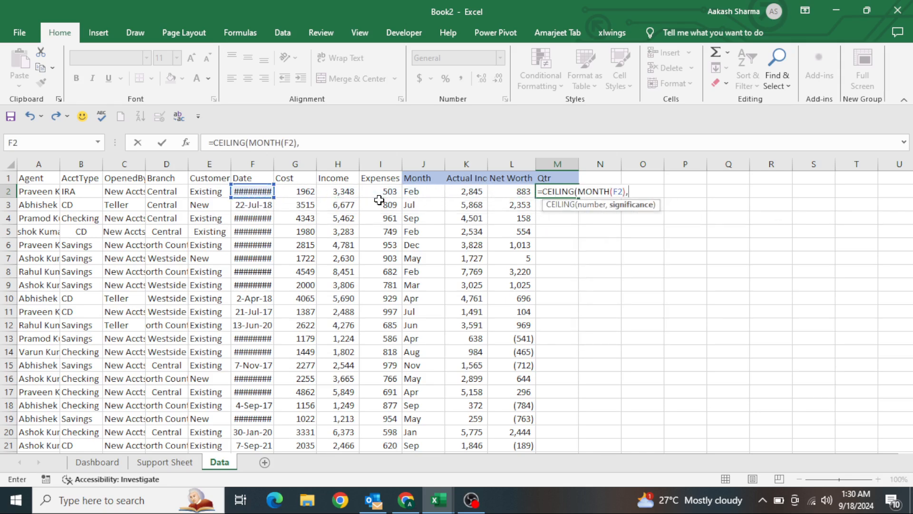
type("3)/3")
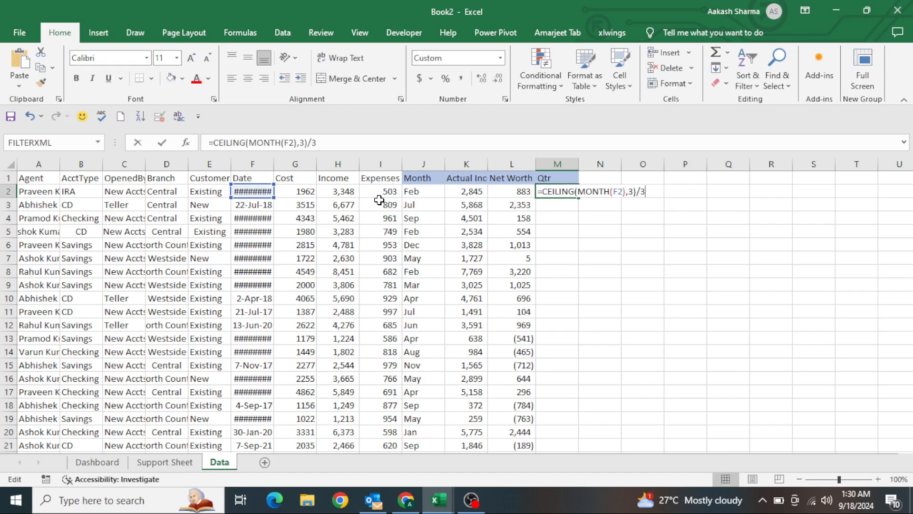
Prefix the quarter number in M2's formula with the text "QTR-" and enter the formula.
type("\"QTR")
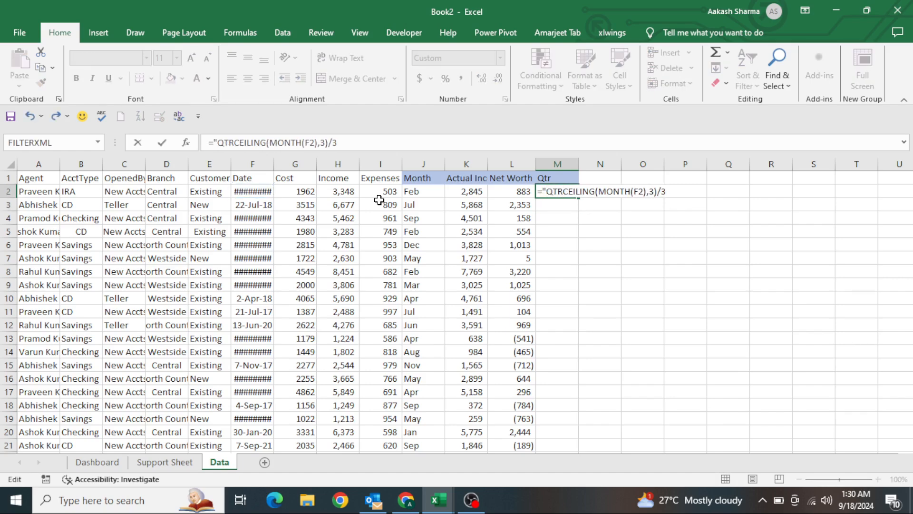
type("\"&")
key("Return")
Fill the quarter formula from M2 down the Qtr column to the last data row, M1449.
key("Left")
key("ctrl+Down")
key("Right")
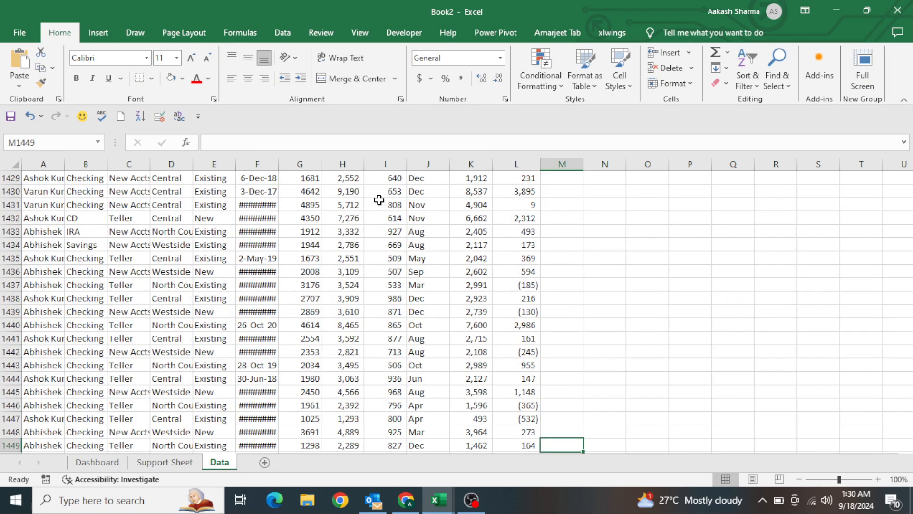
key("ctrl+shift+Up")
key("ctrl+d")
key("ctrl+Up")
On the Support Sheet, change the Sum of Net Worth pivot table's data source to Data!$A$1:$M$1449.
key("ctrl+Page_Up")
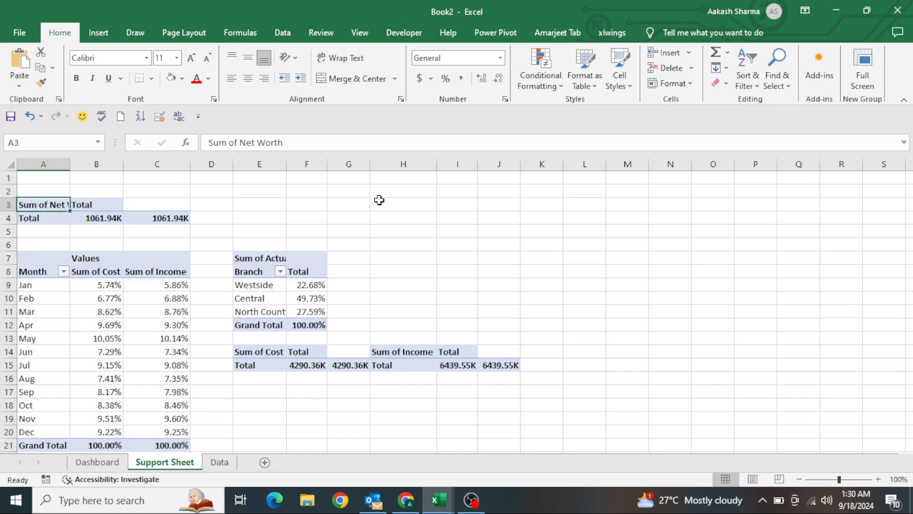
key("alt+j")
key("t")
key("i")
key("d")
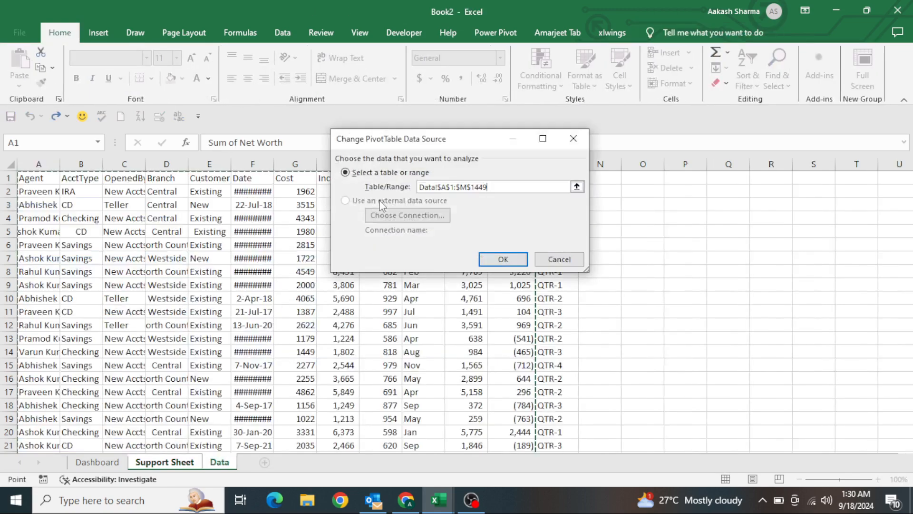
key("Return")
Change the data source of the Month cost and income pivot table to Data!$A$1:$M$1449.
key("Down")
key("Down")
key("Down")
key("Down")
key("Down")
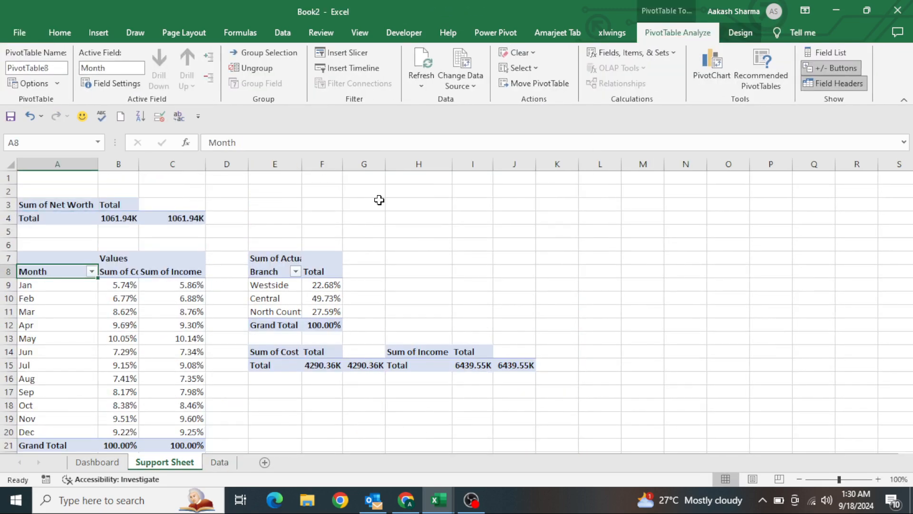
key("alt+j")
key("t")
key("i")
key("d")
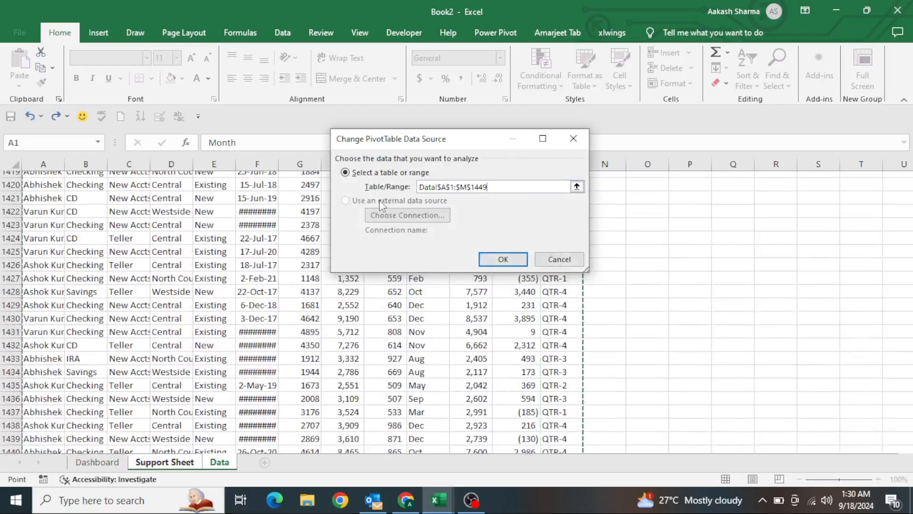
key("Return")
Change the Branch pivot table's data source to the Data sheet range that includes the Qtr column.
key("ctrl+Right")
key("ctrl+Right")
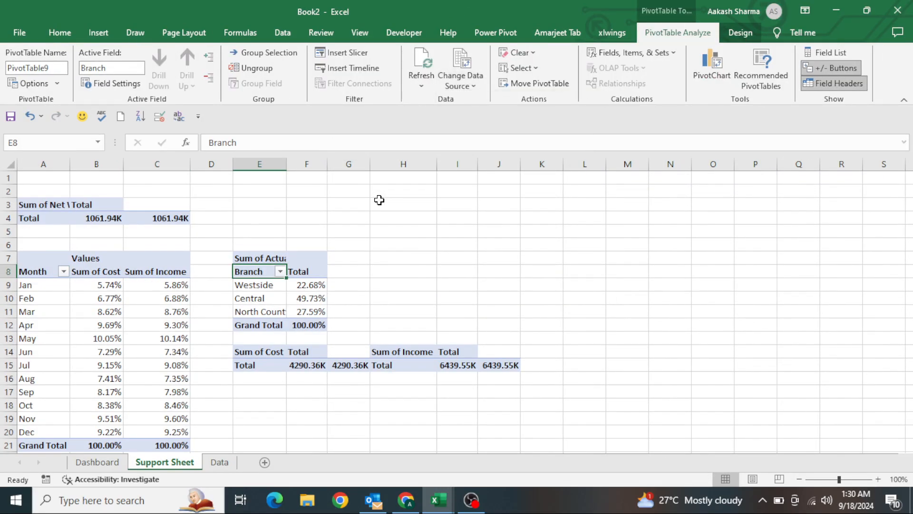
key("alt+j")
key("t")
key("i")
key("d")
key("Return")
Change the Sum of Cost pivot table's data source to the Data sheet range that includes the Qtr column.
key("ctrl+Down")
key("ctrl+Down")
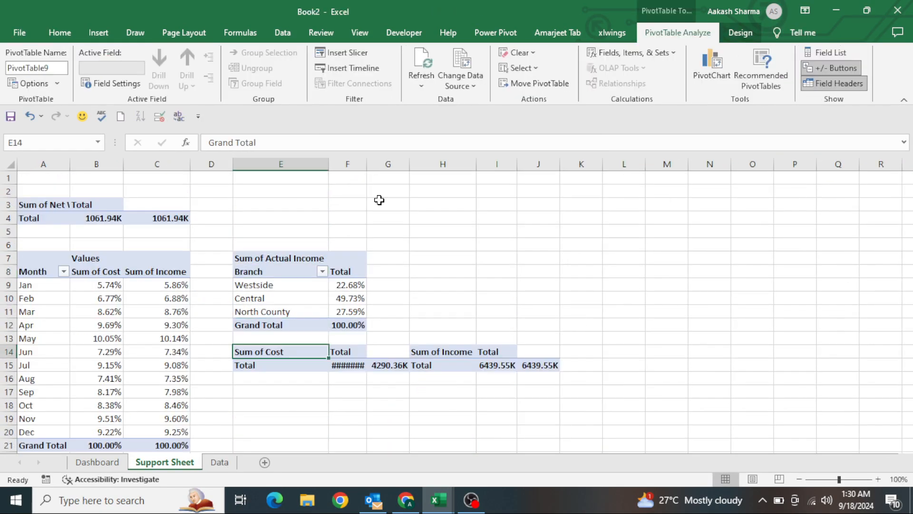
key("alt+j")
key("t")
key("i")
key("d")
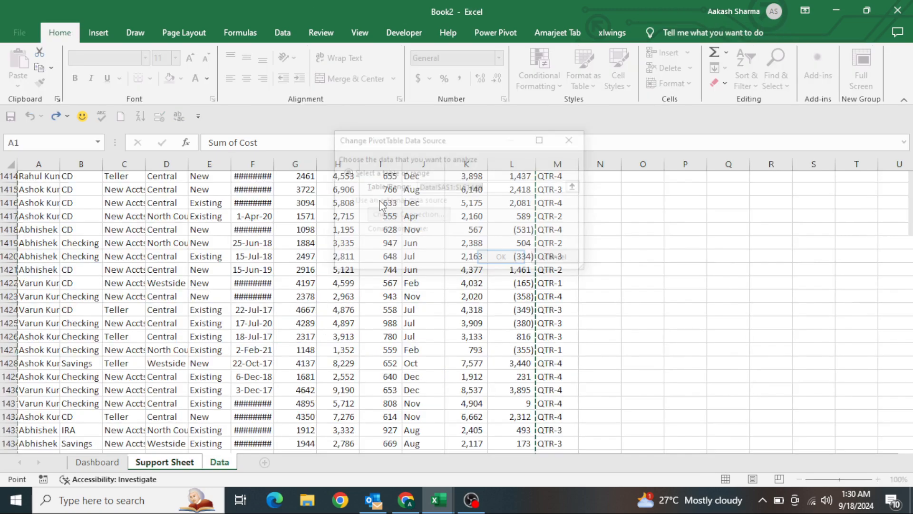
key("Return")
Change the Sum of Income pivot table's data source to the Data sheet range that includes the Qtr column.
key("Right")
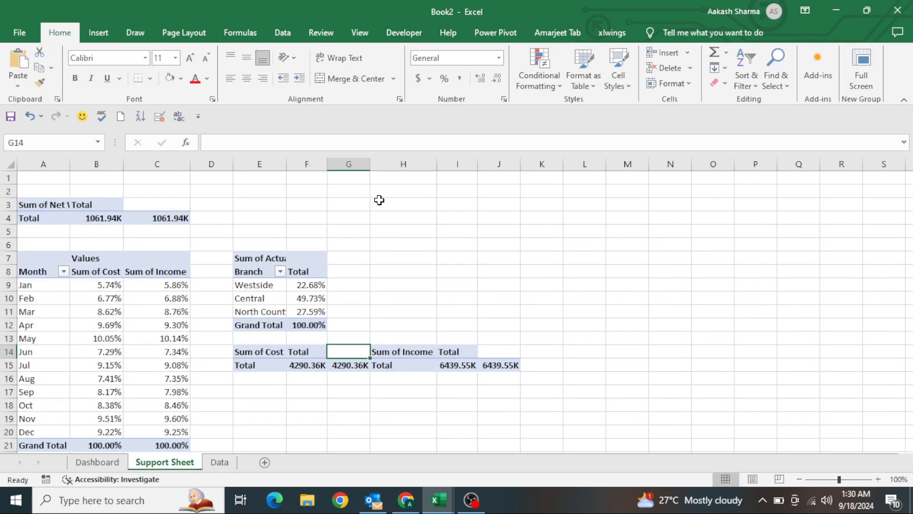
key("Right")
key("alt+j")
key("t")
key("i")
key("d")
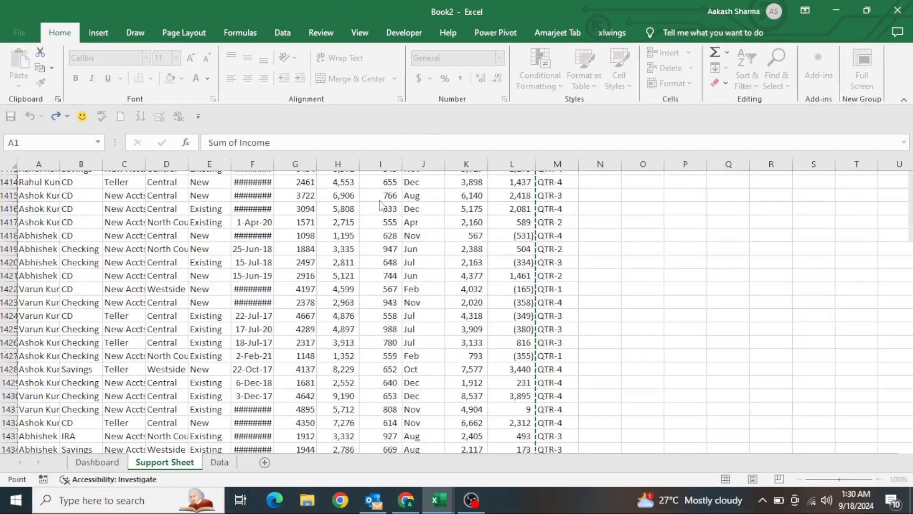
key("Return")
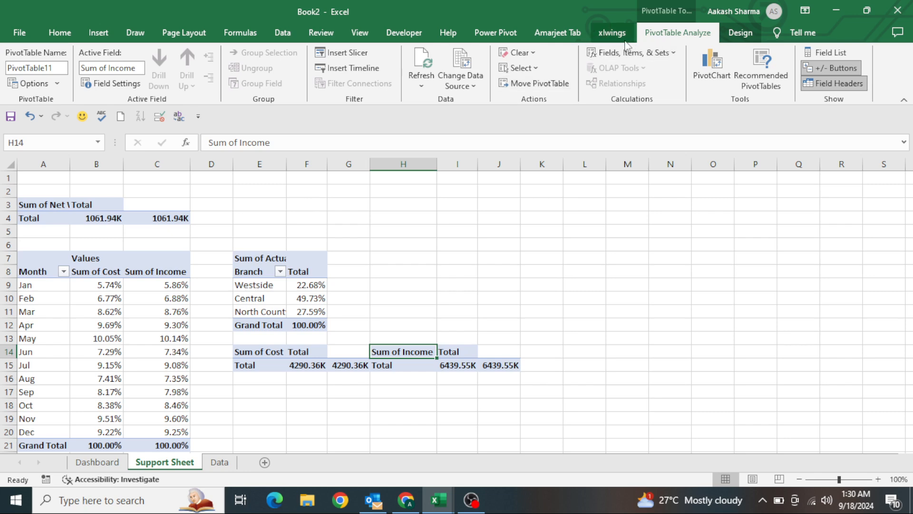
Insert slicers for the Agent and Qtr fields from the Sum of Income pivot table.
left_click(364, 52)
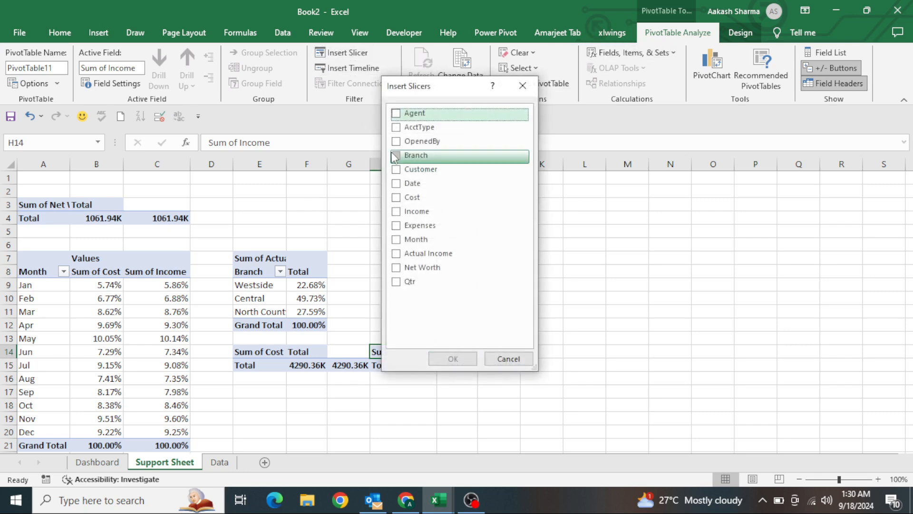
left_click(394, 115)
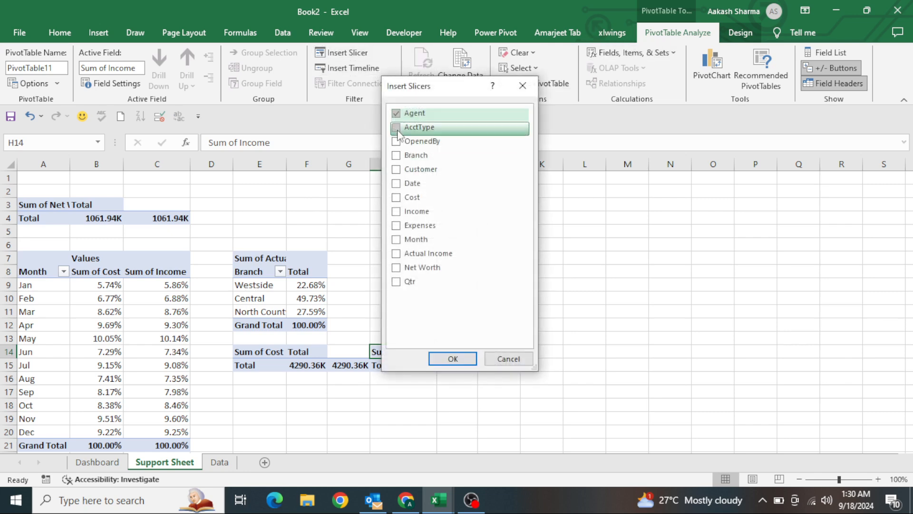
left_click(396, 282)
left_click(447, 358)
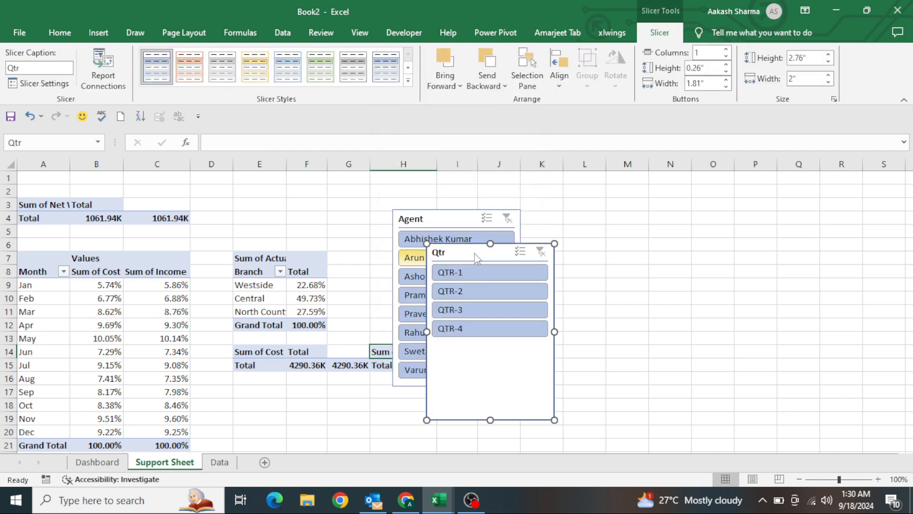
Move the Qtr slicer to the Dashboard sheet and place it below the bank icon in the Total NetWorth panel.
key("Delete")
key("ctrl+Page_Up")
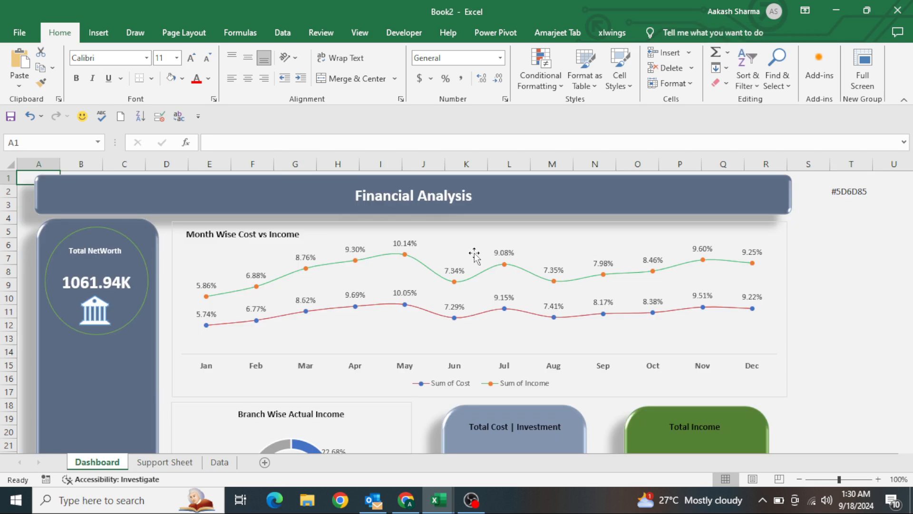
left_click(836, 247)
key("ctrl+v")
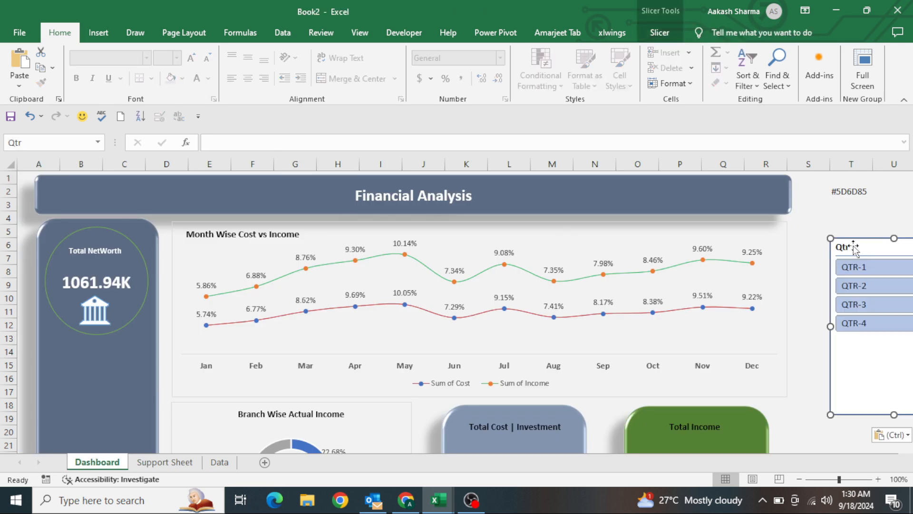
left_click_drag(845, 247, 66, 352)
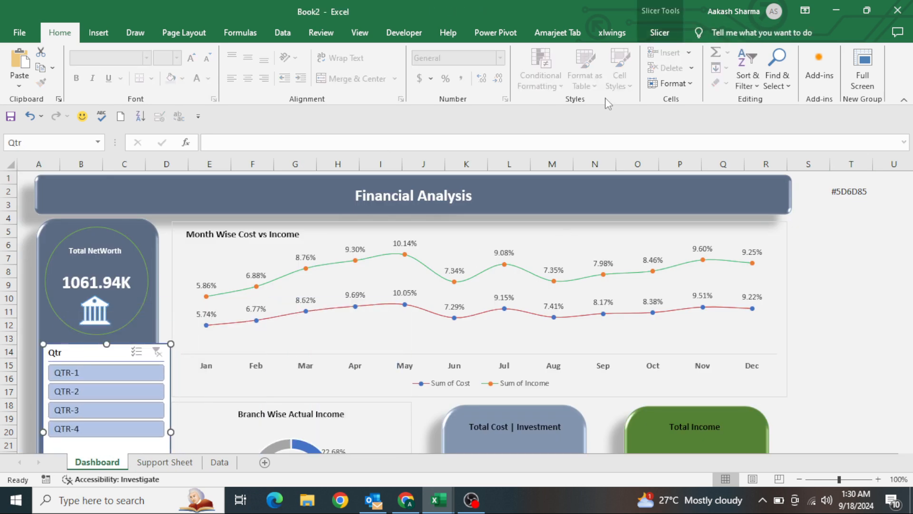
Arrange the Qtr slicer in 2 columns and resize it to about 0.98" high and 1.77" wide.
left_click(657, 33)
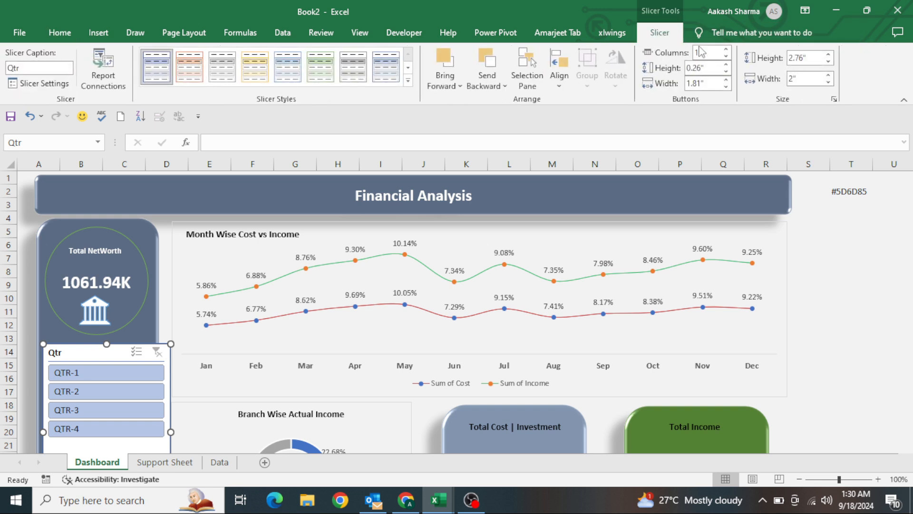
left_click(725, 50)
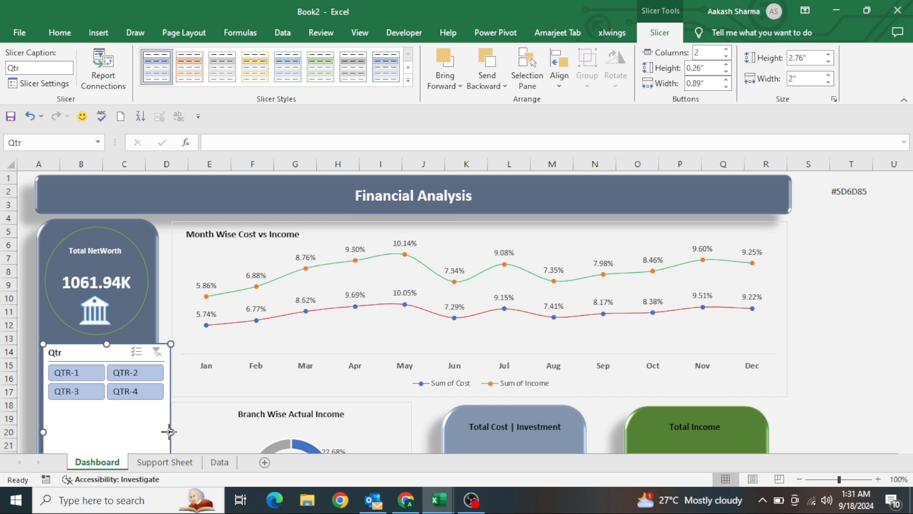
left_click_drag(170, 431, 156, 432)
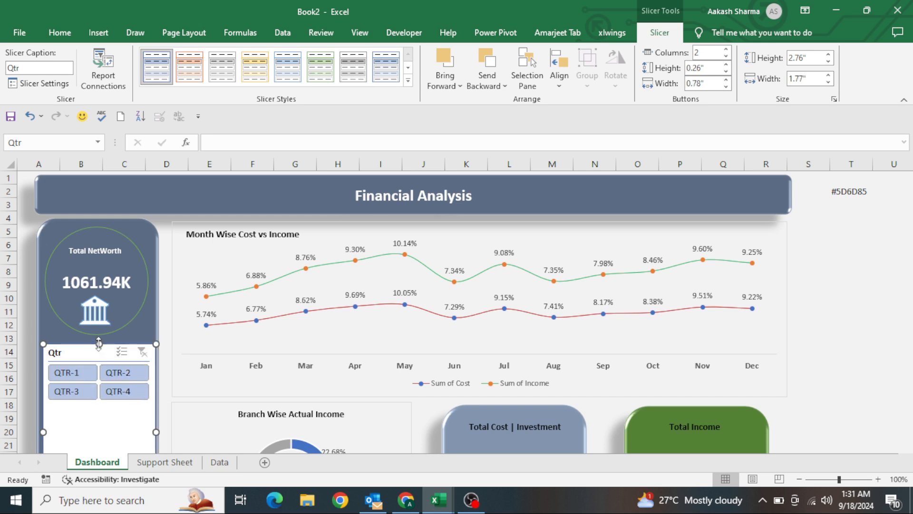
mouse_move(98, 344)
left_mouse_down()
mouse_move(94, 412)
mouse_move(105, 389)
mouse_move(90, 358)
mouse_move(93, 404)
mouse_move(95, 350)
mouse_move(88, 350)
left_mouse_up()
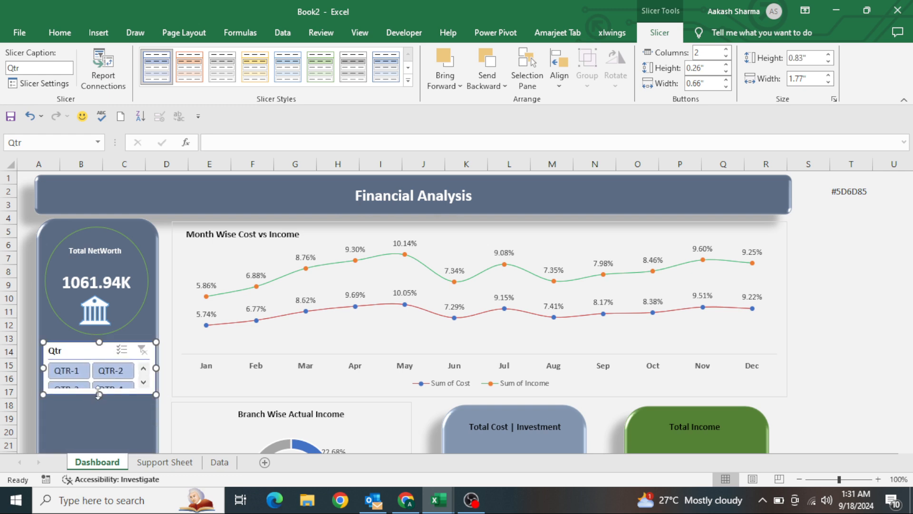
left_click_drag(98, 394, 99, 403)
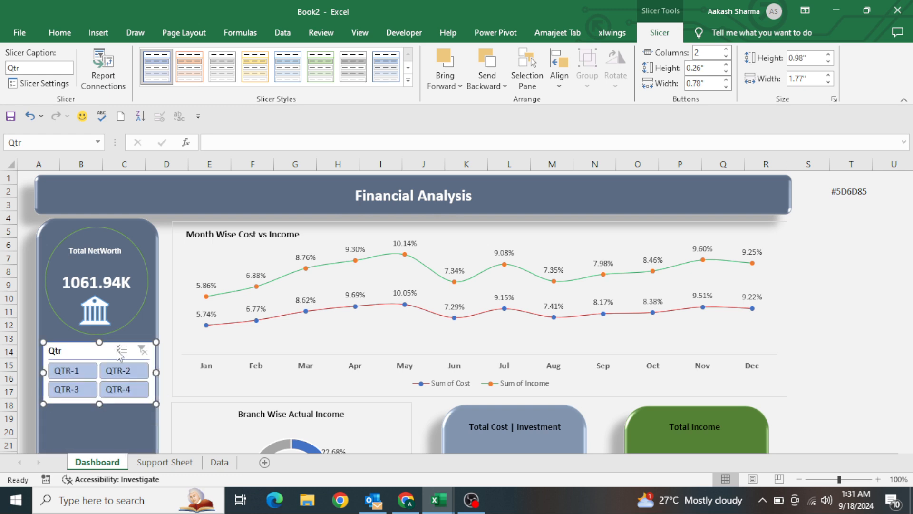
left_click(408, 80)
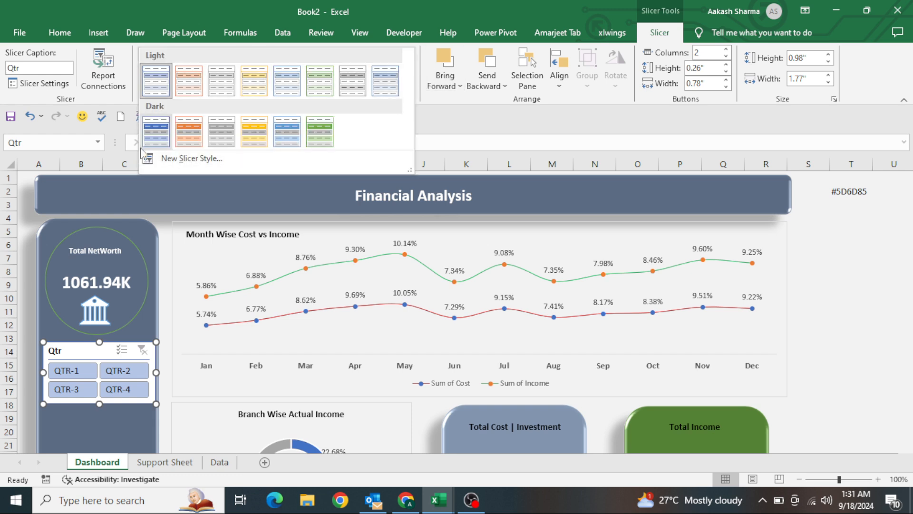
left_click(312, 158)
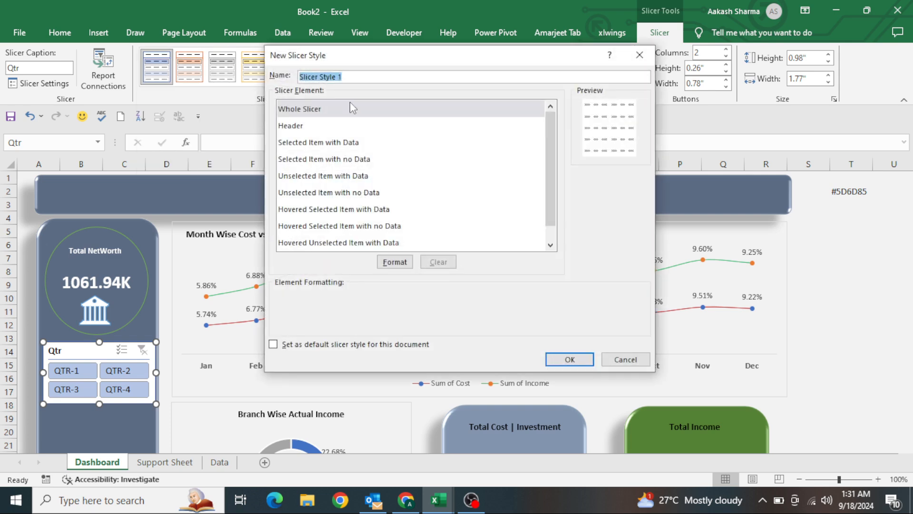
key("Escape")
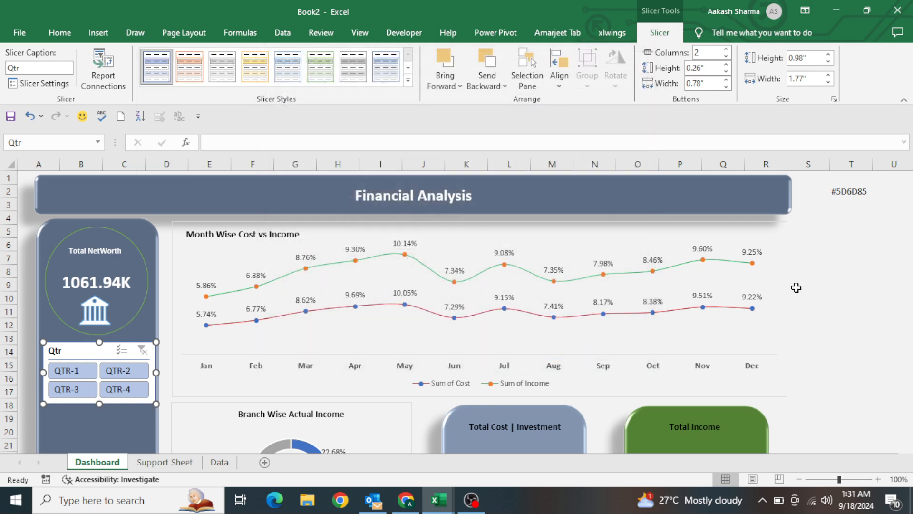
Create a new slicer style for the Qtr slicer with the Whole Slicer background filled in #5D6D85 from cell T2.
left_click(838, 190)
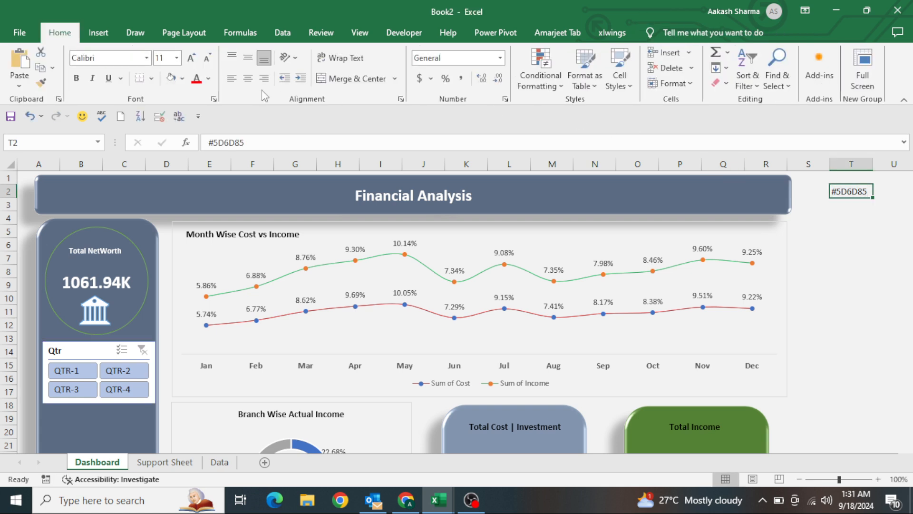
left_click(90, 353)
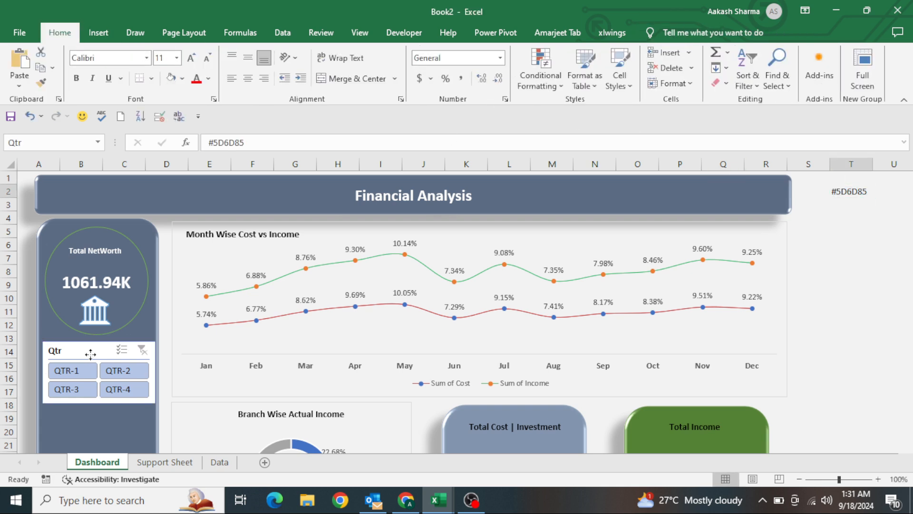
left_click(659, 33)
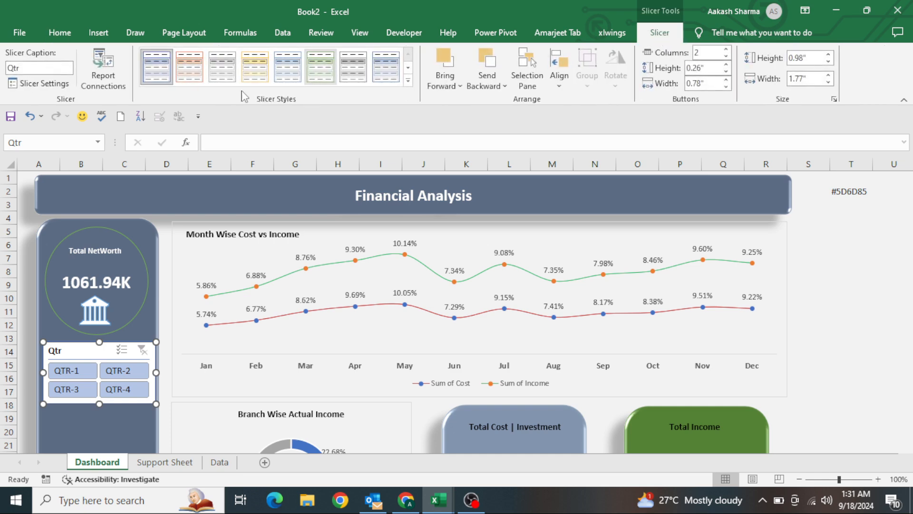
left_click(408, 81)
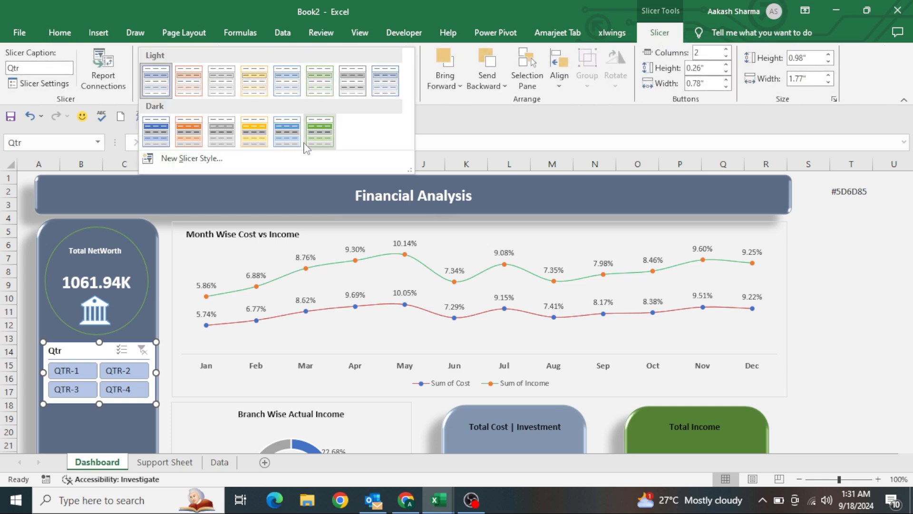
left_click(245, 164)
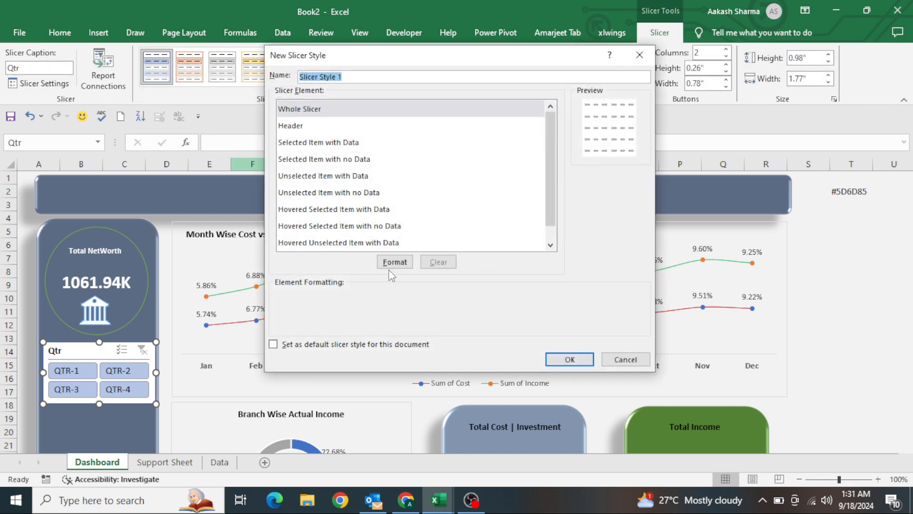
left_click(395, 262)
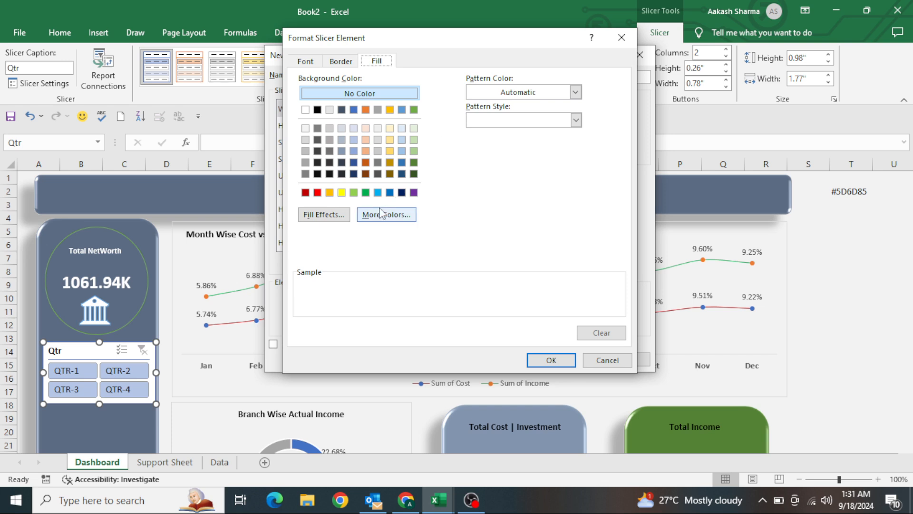
left_click(381, 212)
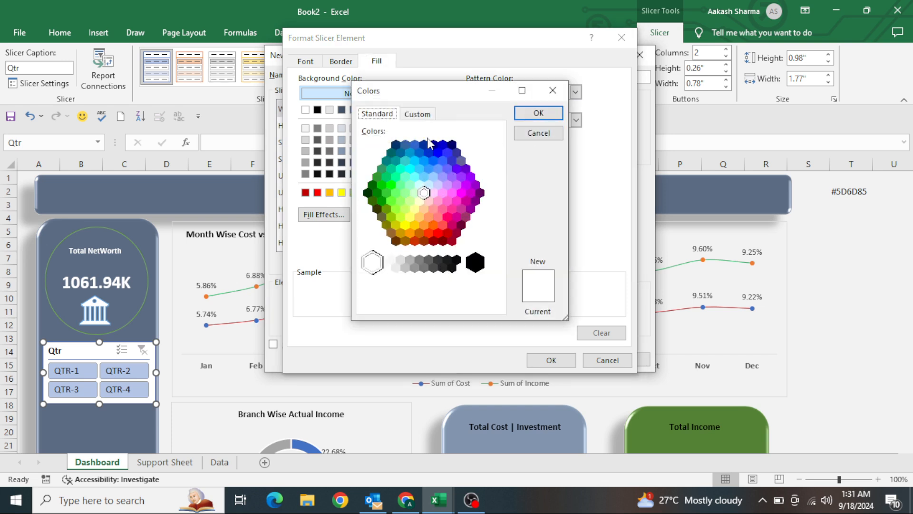
left_click(412, 113)
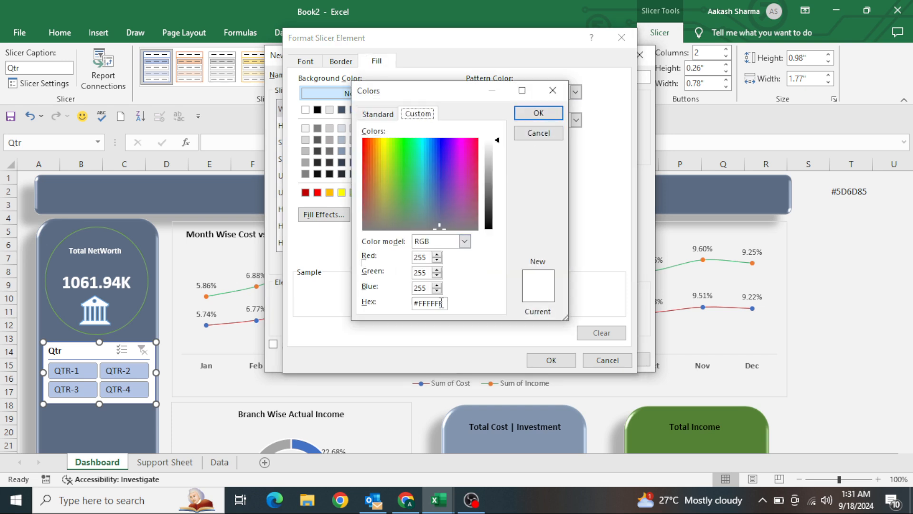
double_click(441, 303)
key("BackSpace")
key("BackSpace")
type("#5D6D85")
left_click(539, 113)
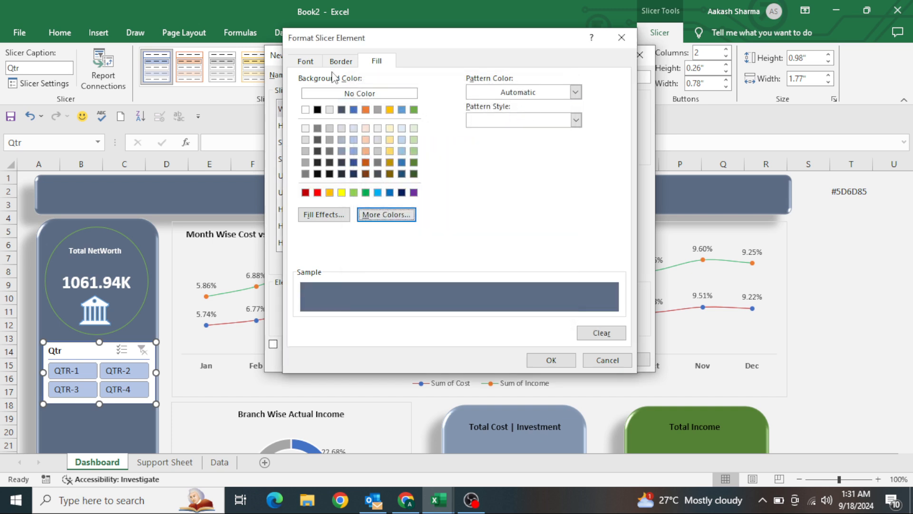
Set the font colour of the Whole Slicer element to white in the new slicer style.
left_click(308, 63)
left_click(550, 172)
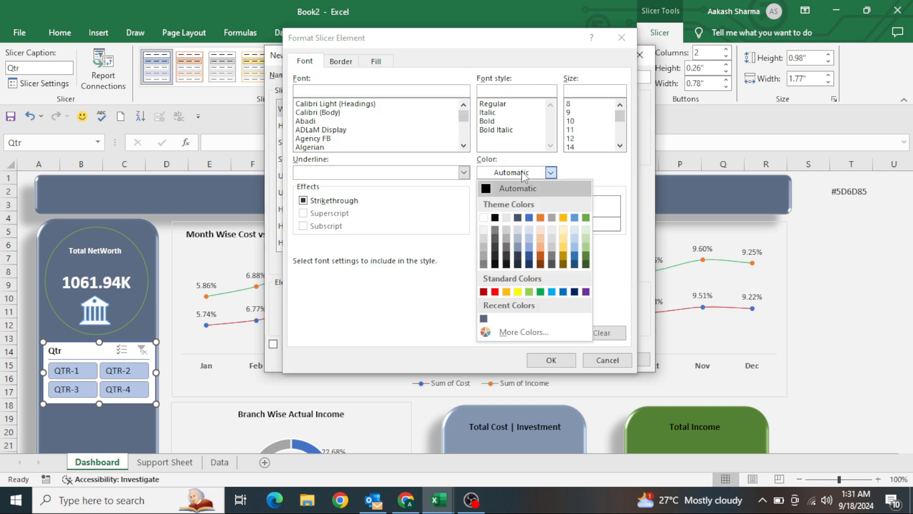
left_click(483, 217)
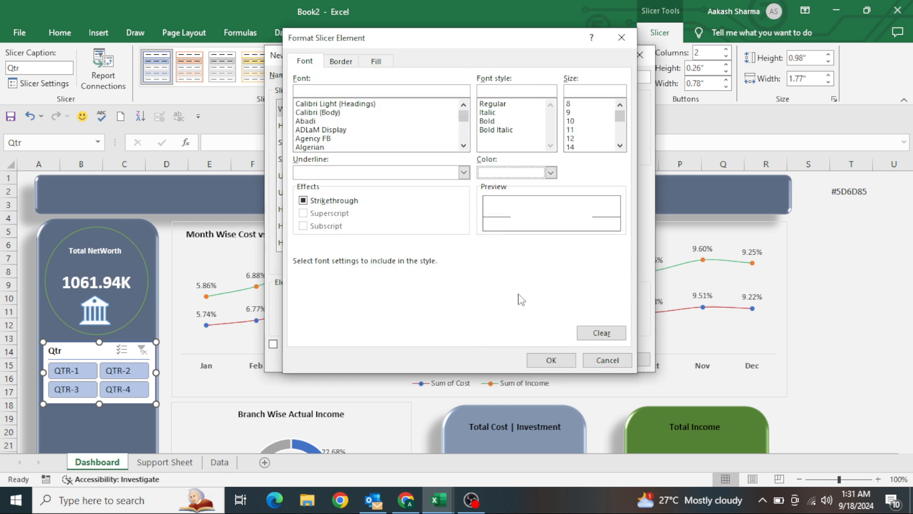
left_click(552, 360)
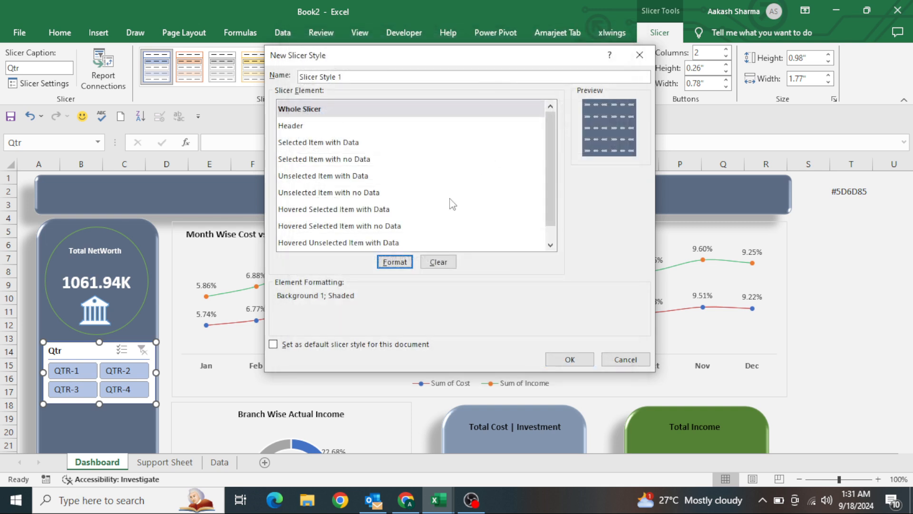
Format the Selected Item with Data element with a white fill and black font.
left_click(320, 143)
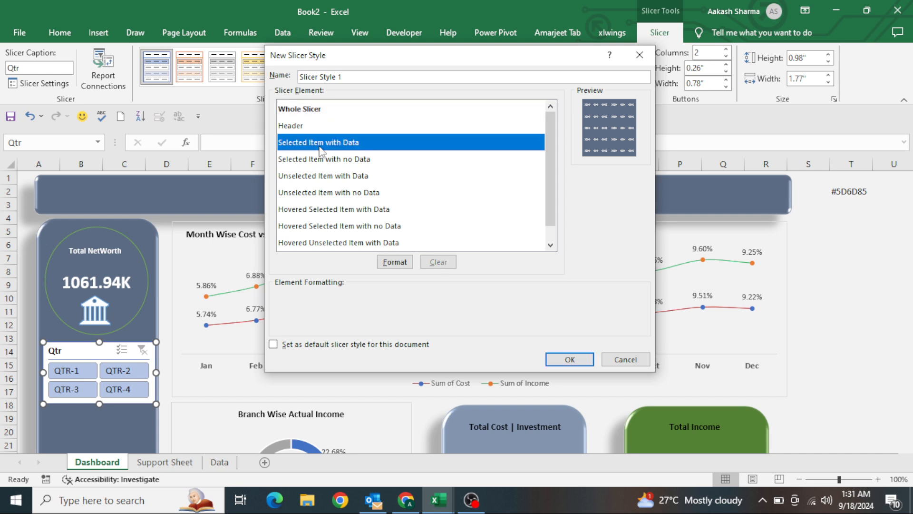
left_click(394, 262)
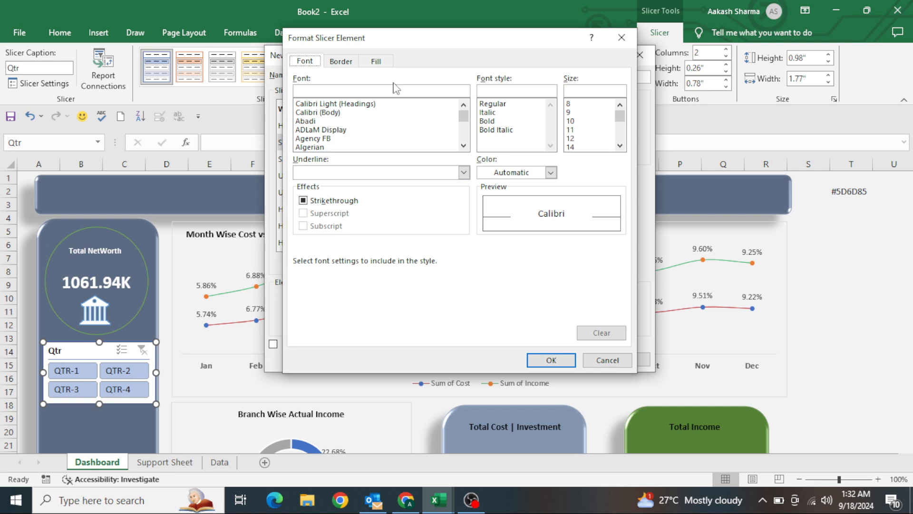
left_click(376, 62)
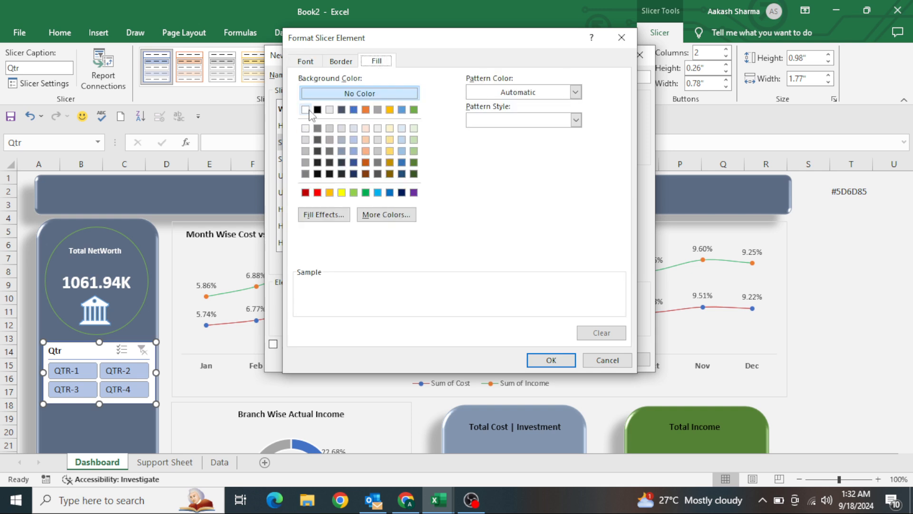
left_click(306, 61)
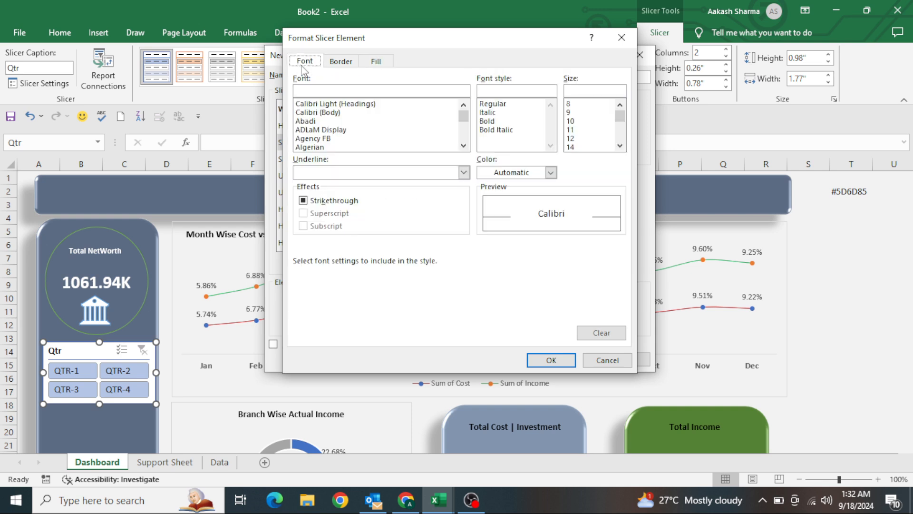
left_click(500, 174)
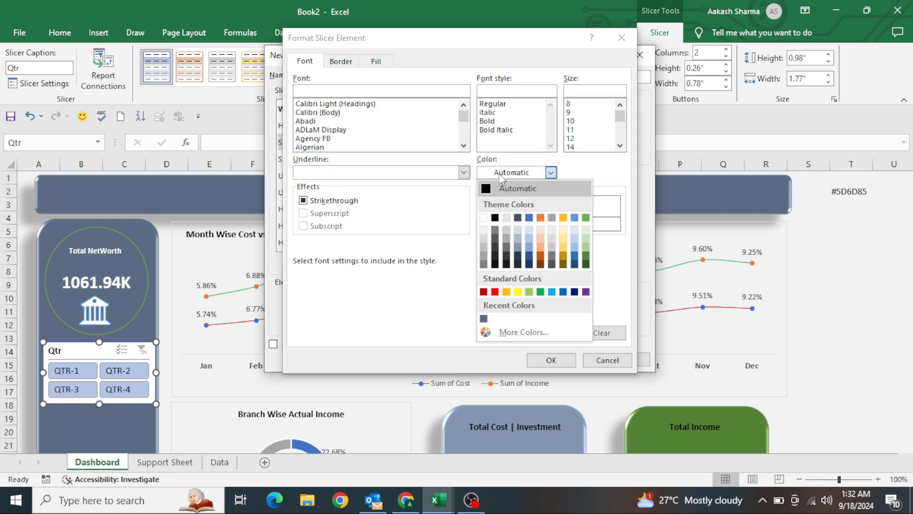
left_click(495, 218)
left_click(548, 360)
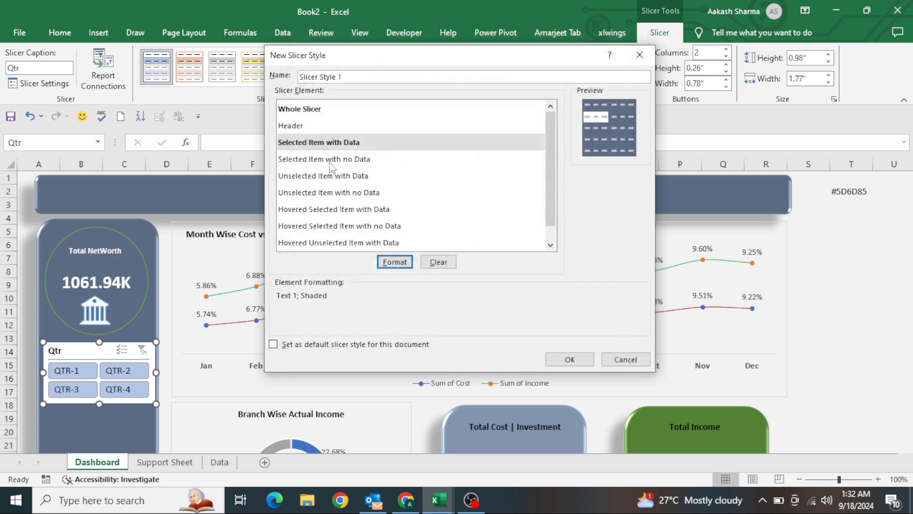
Format the Unselected Item with Data element with a dark blue-grey fill and white font.
left_click(318, 177)
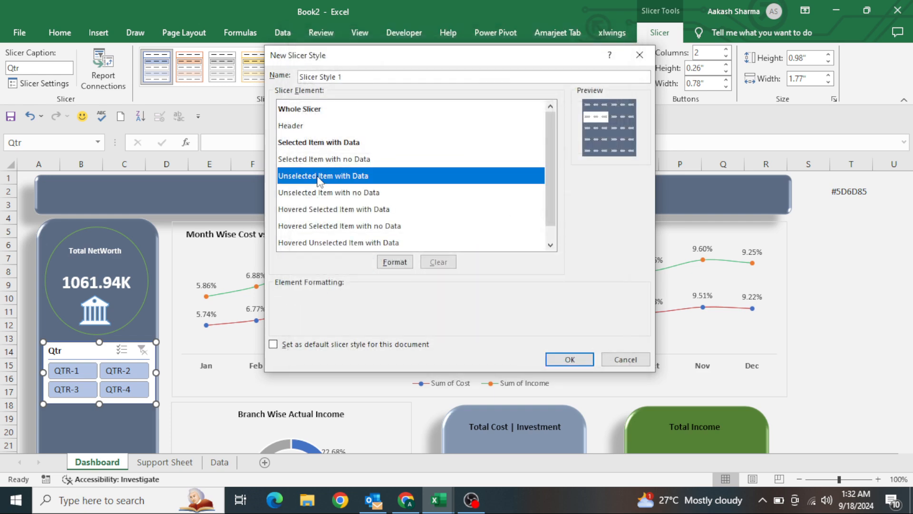
left_click(394, 261)
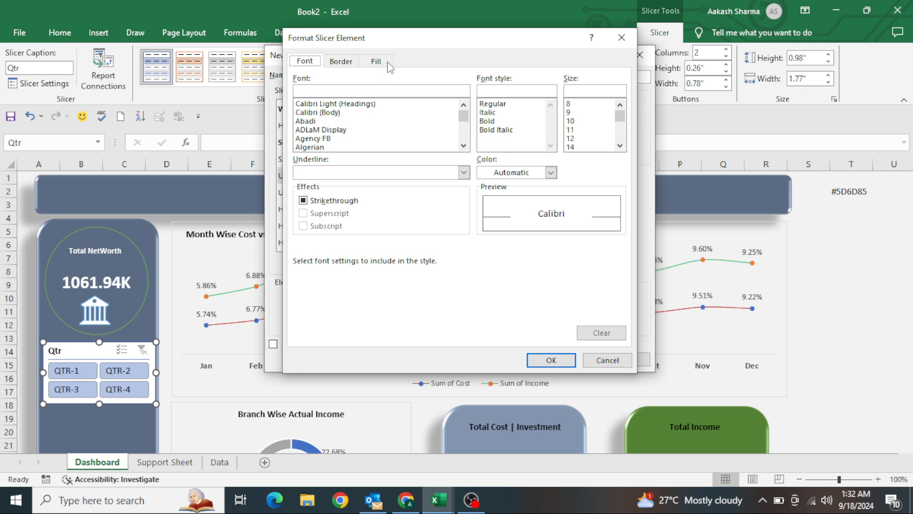
left_click(388, 64)
left_click(342, 163)
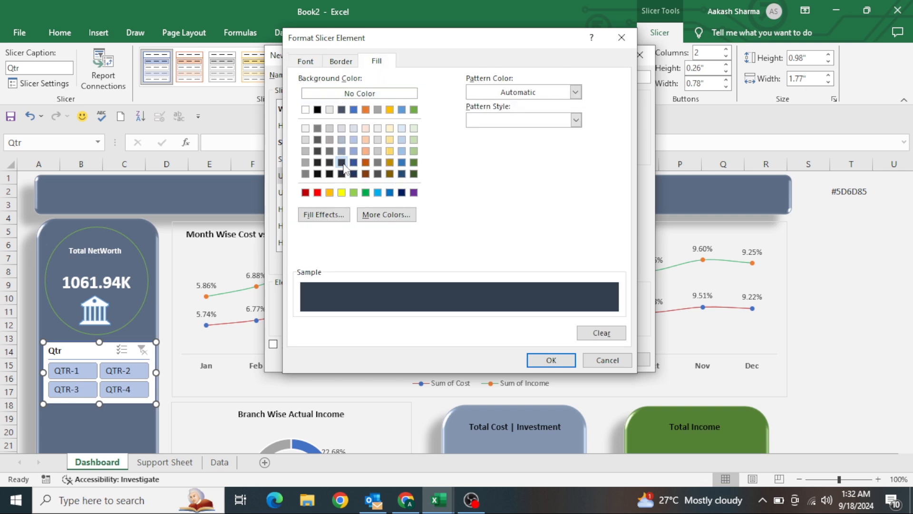
left_click(305, 61)
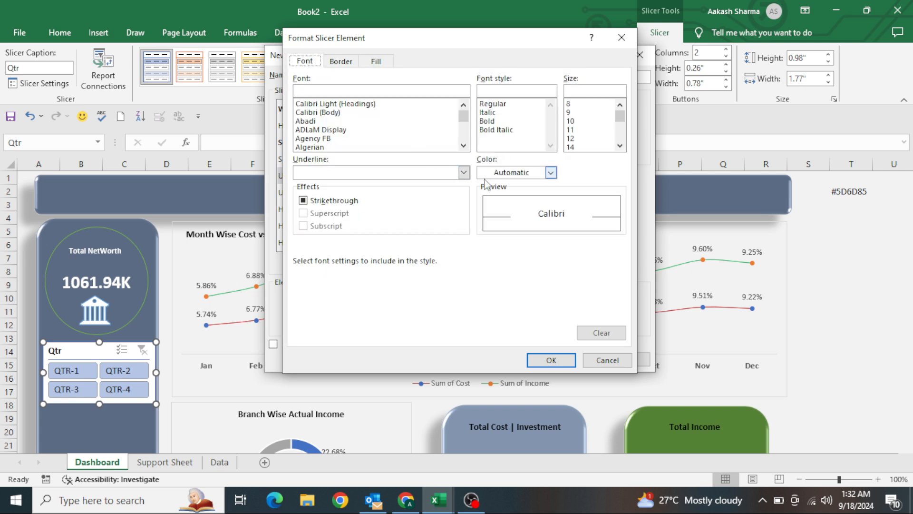
left_click(551, 172)
left_click(485, 220)
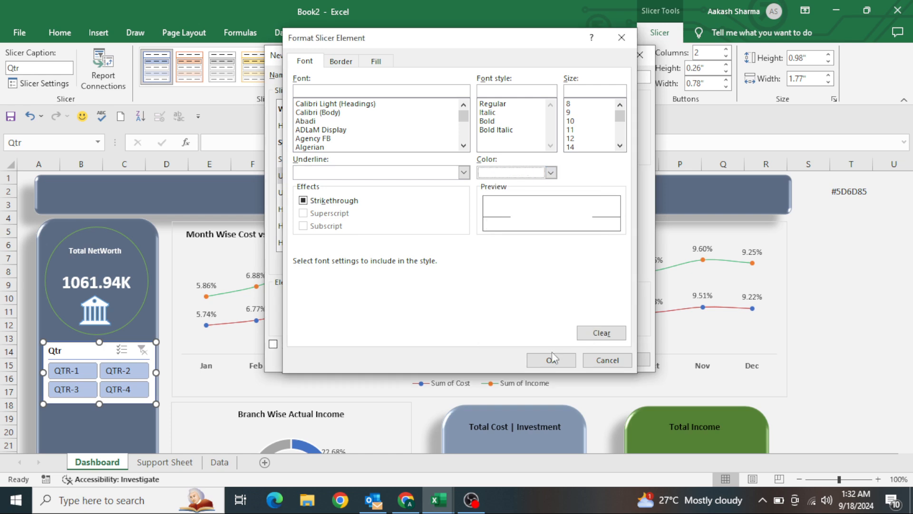
left_click(552, 360)
Save the new slicer style and apply it to the Qtr slicer.
left_click(569, 360)
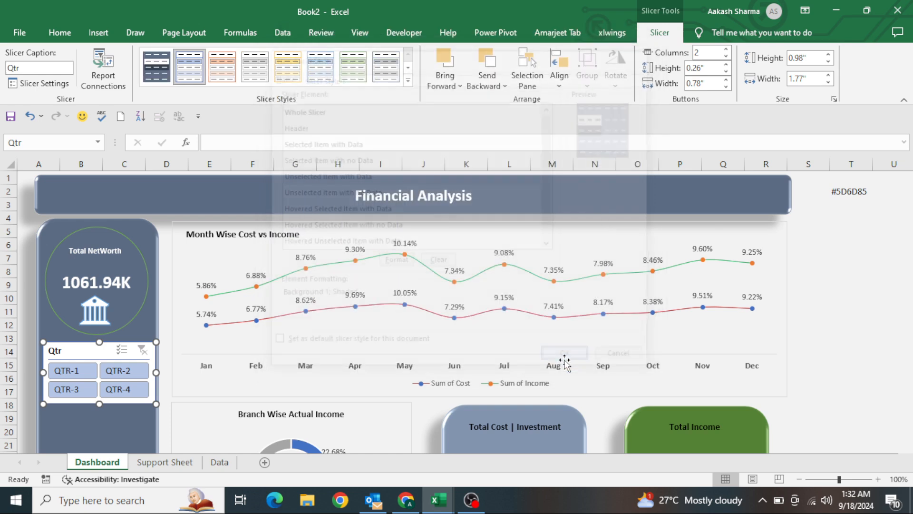
left_click(157, 75)
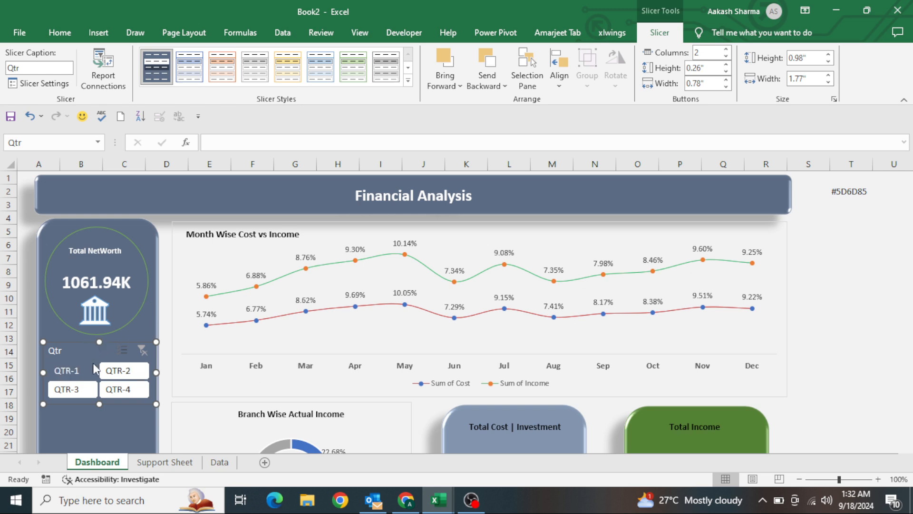
right_click(67, 347)
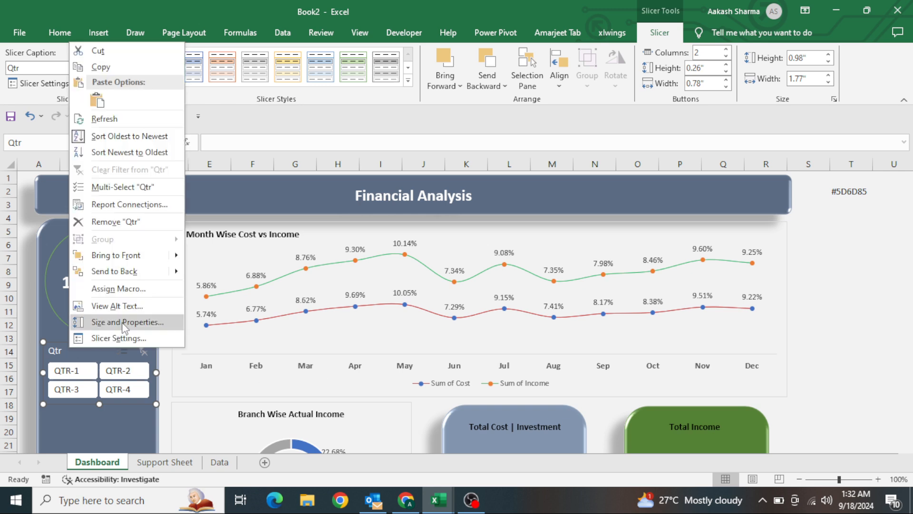
left_click(116, 340)
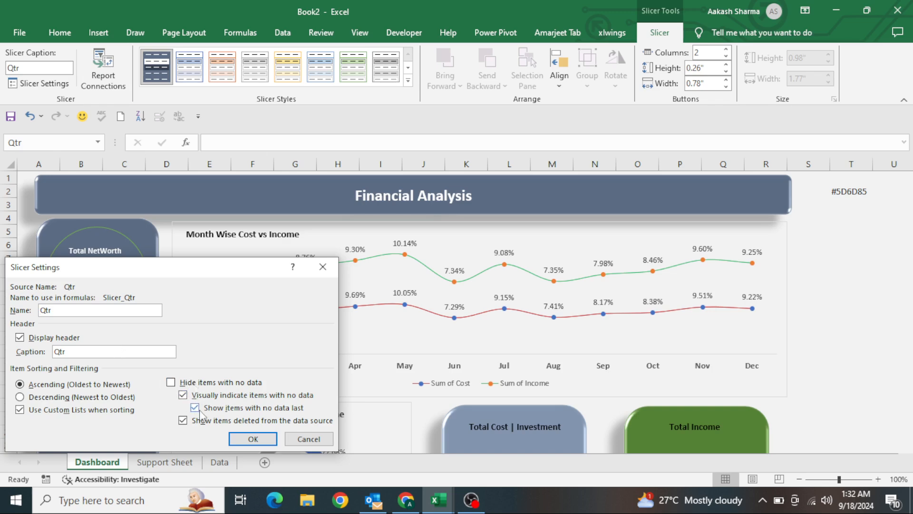
left_click(57, 340)
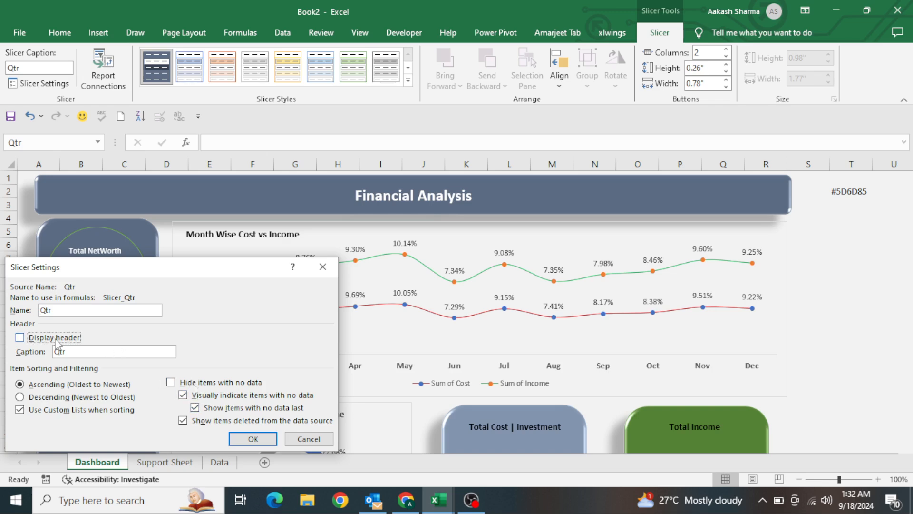
left_click(323, 267)
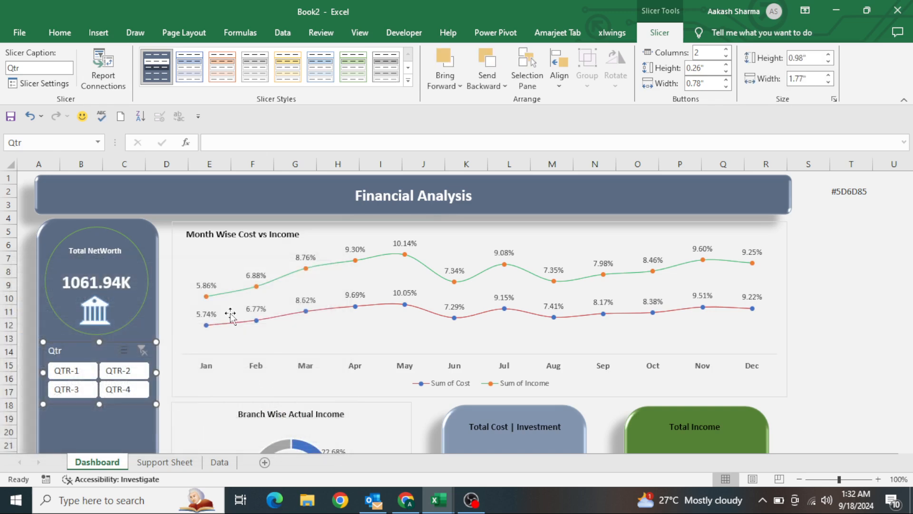
Move the Agent slicer from the Support Sheet to the Dashboard sheet.
left_click(826, 427)
key("Down")
key("Down")
key("Down")
key("Down")
key("Down")
key("Down")
key("Down")
key("Down")
key("Down")
key("Down")
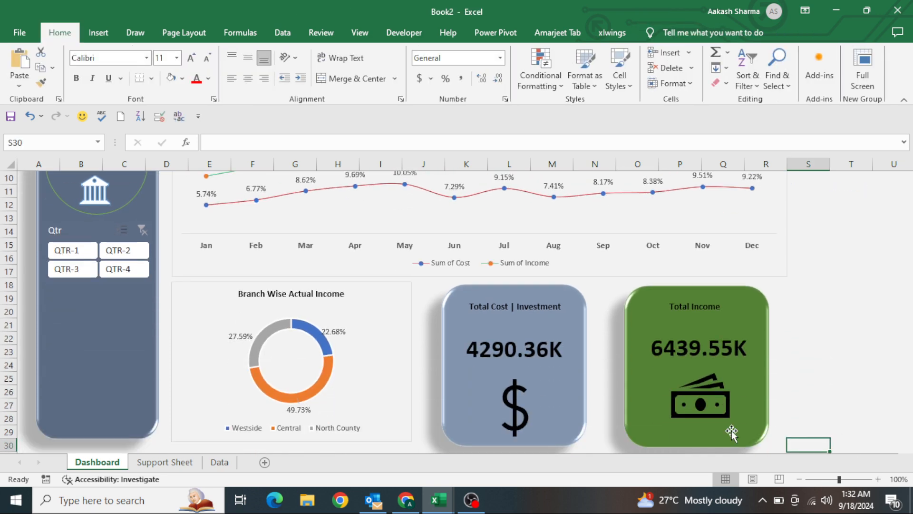
key("ctrl+Page_Down")
key("ctrl+Page_Down")
key("ctrl+Page_Up")
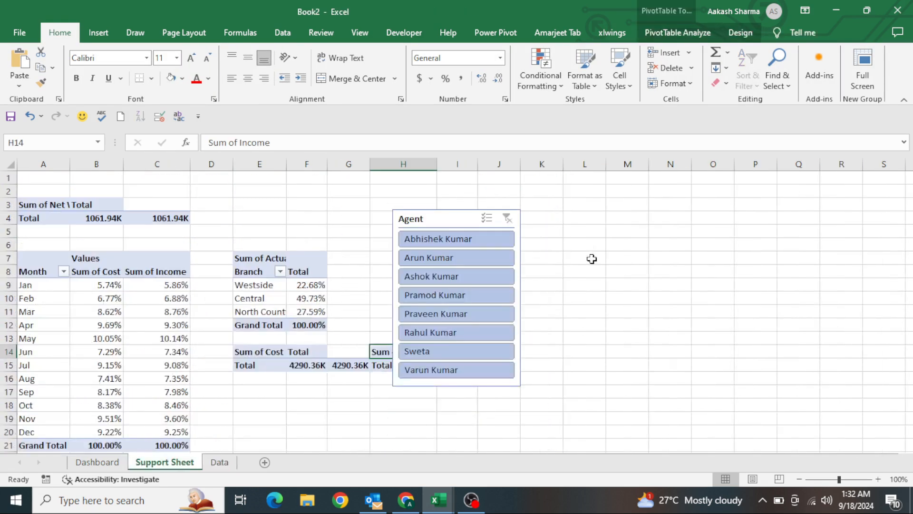
left_click(434, 217)
key("ctrl+Page_Up")
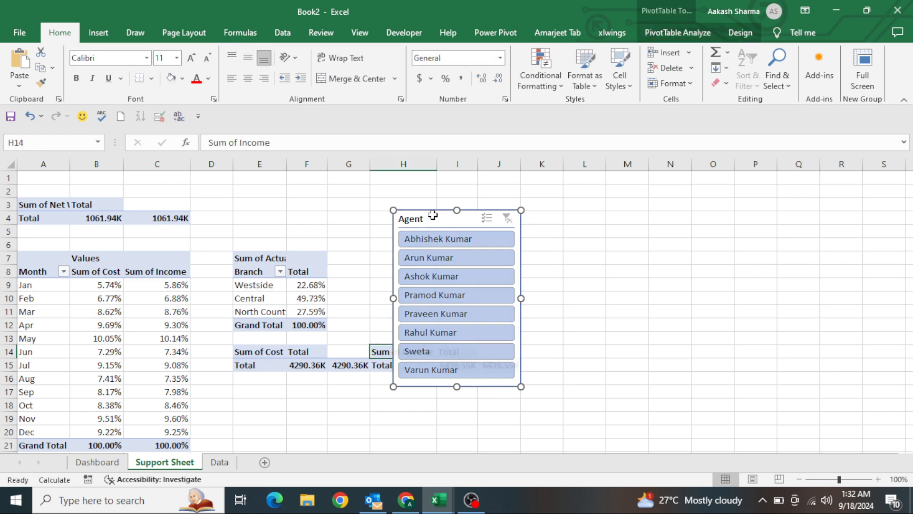
left_click(105, 317)
key("ctrl+v")
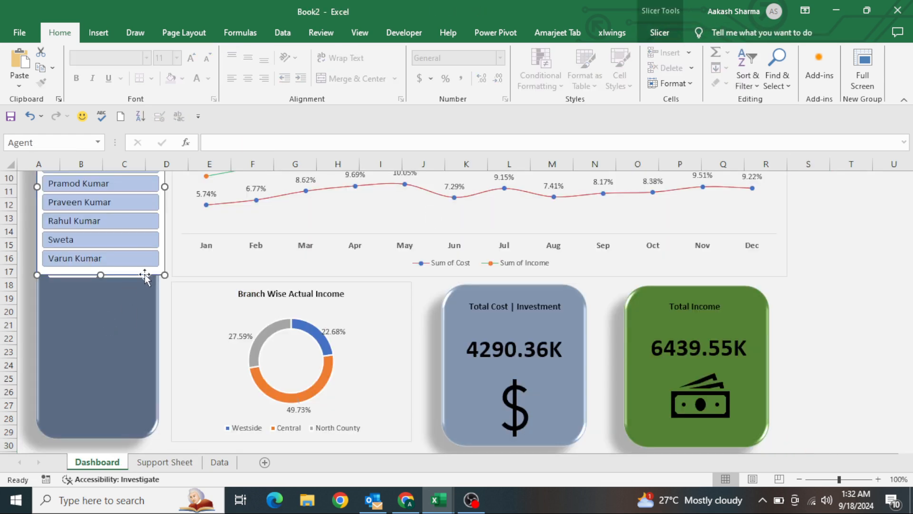
Position the Agent slicer below the Qtr slicer and resize it to about 1.67" wide by 2.07" high within the NetWorth panel.
left_click_drag(141, 272, 146, 396)
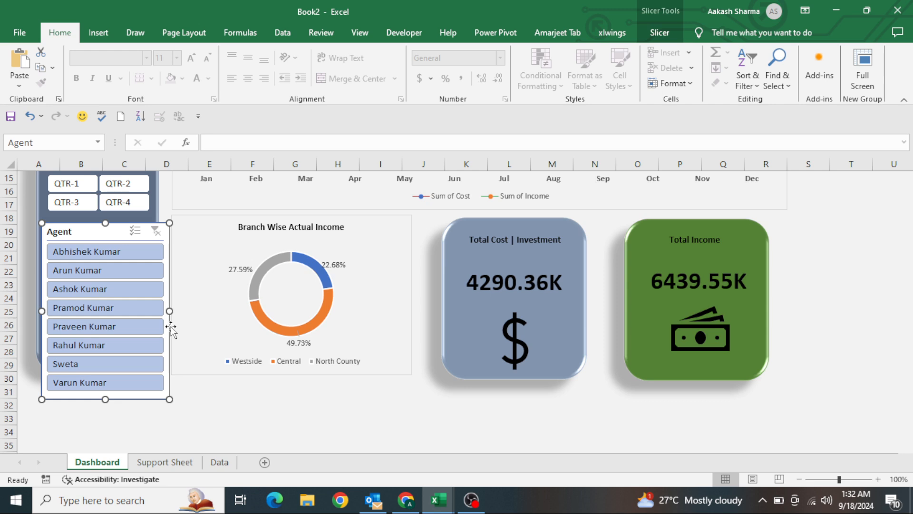
left_click_drag(169, 309, 148, 309)
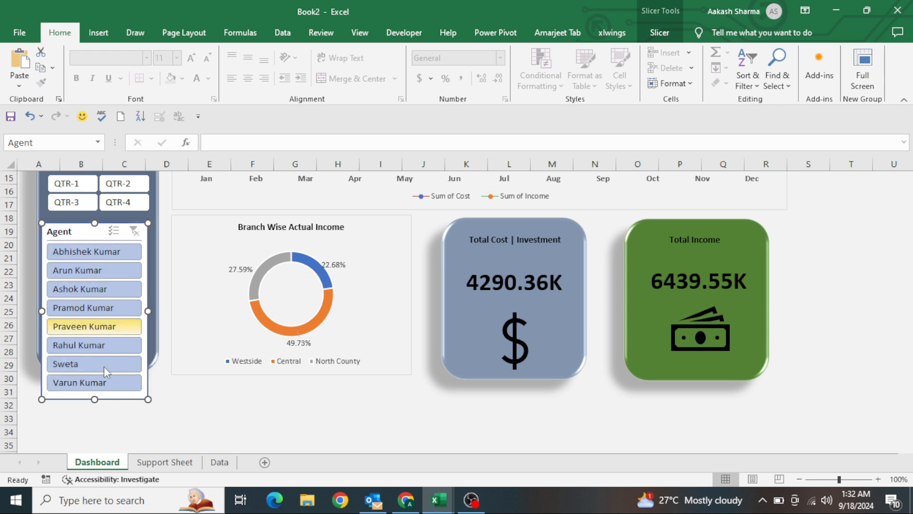
left_click_drag(94, 400, 109, 357)
left_click_drag(98, 231, 102, 236)
Apply the custom dark blue-grey slicer style to the Agent slicer and show the dashboard in full screen from cell A1.
left_click(660, 32)
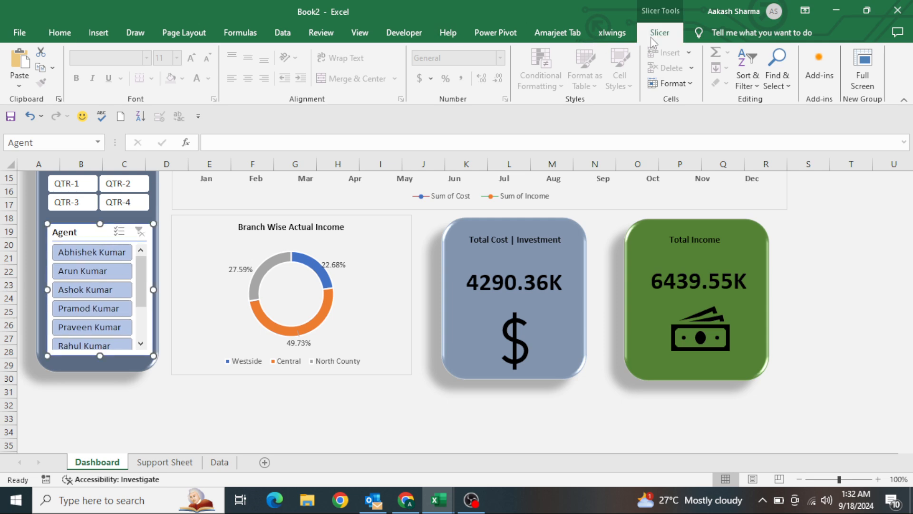
left_click(150, 74)
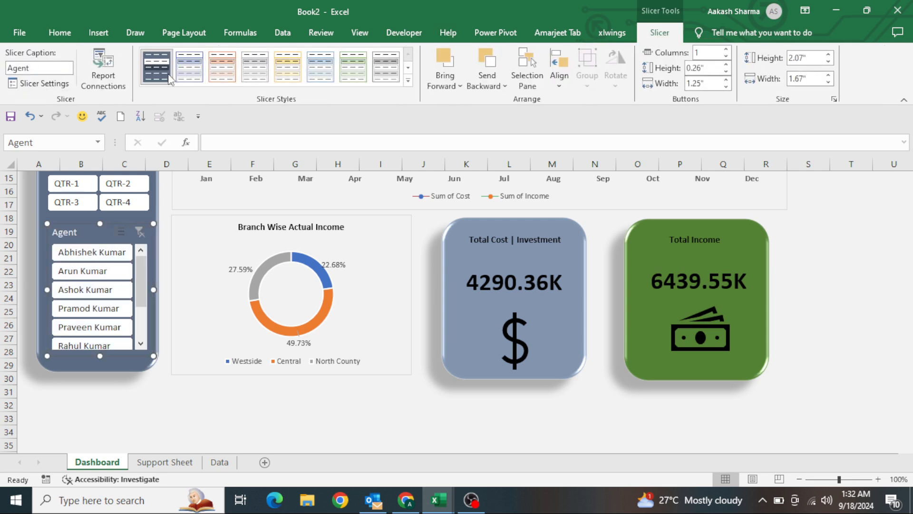
left_click(166, 440)
key("ctrl+Home")
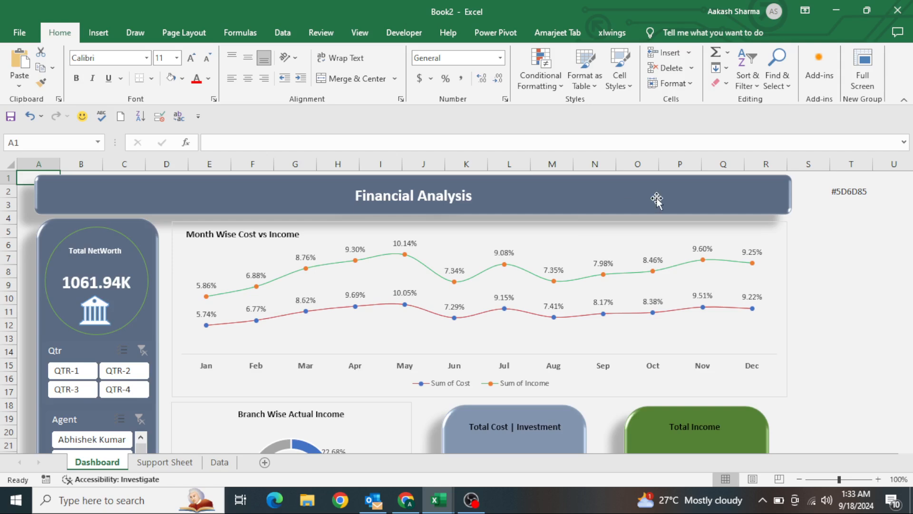
left_click(856, 83)
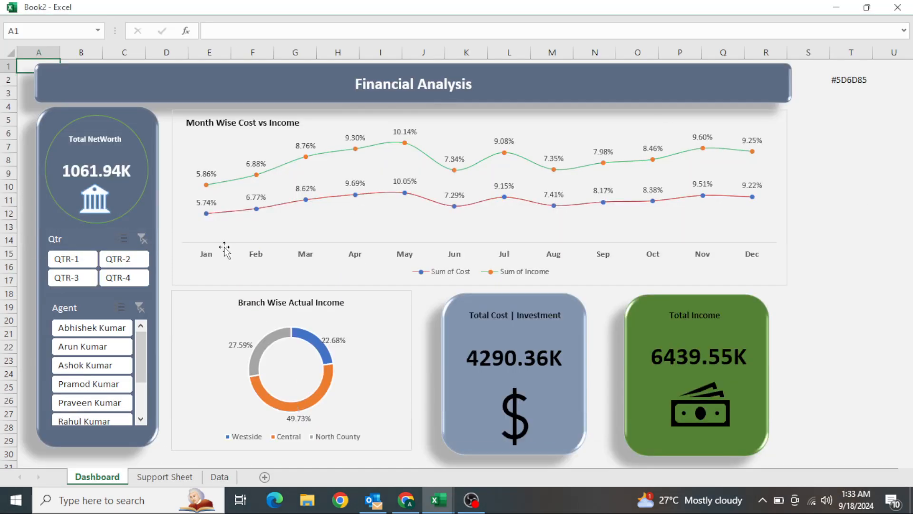
Connect the Qtr slicer to PivotTable7, PivotTable8 and PivotTable9 through its report connections.
right_click(75, 244)
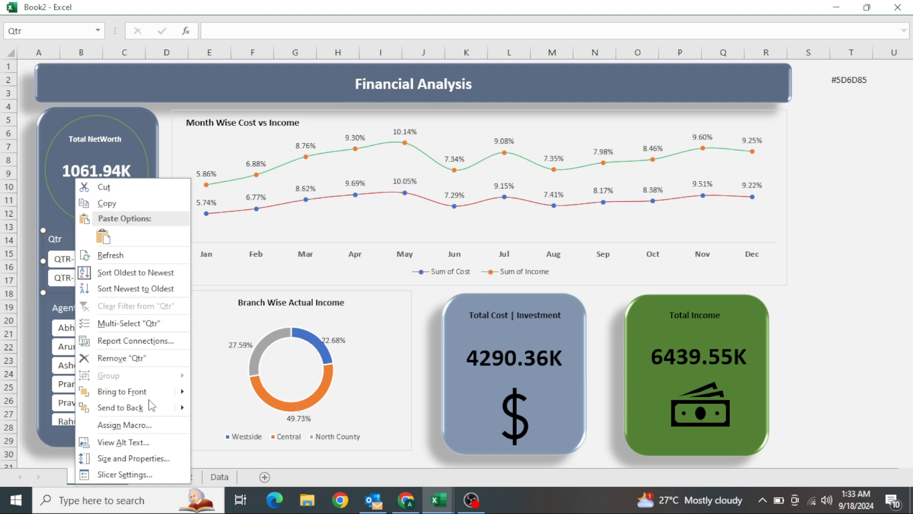
left_click(142, 341)
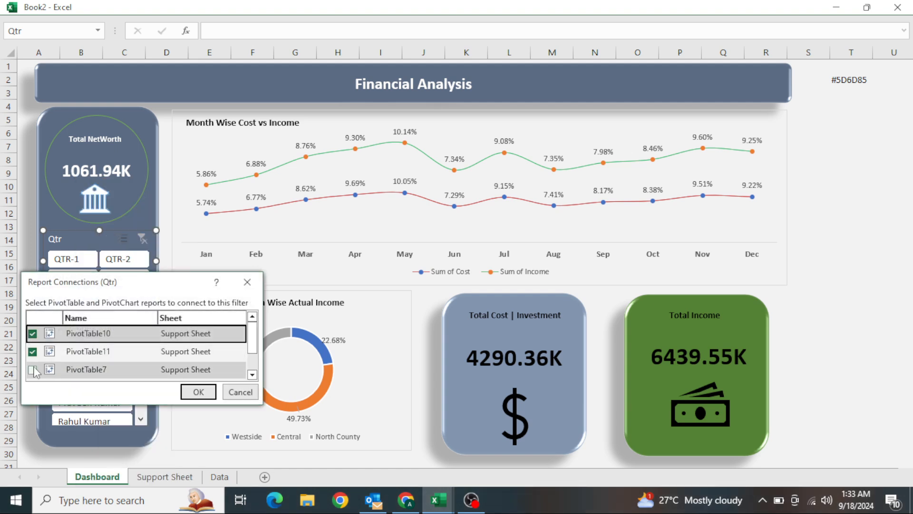
left_click(32, 369)
scroll(42, 367, "down", 1)
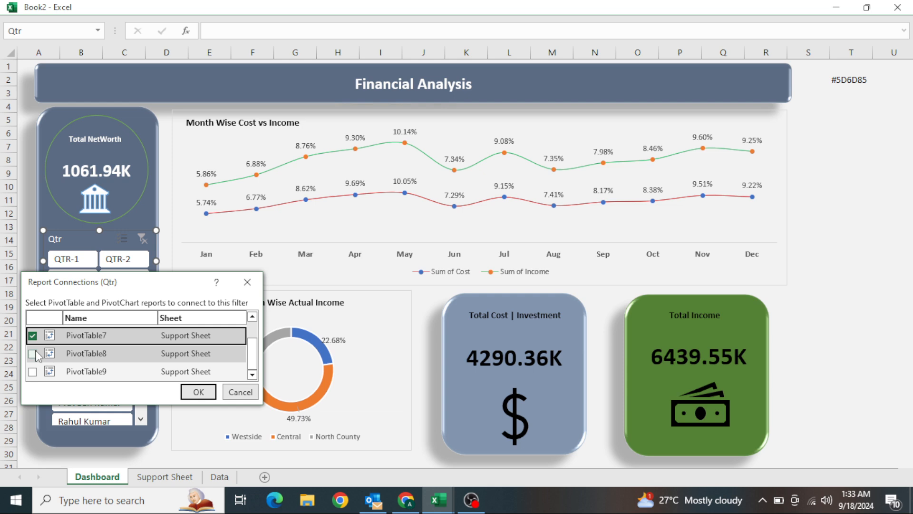
left_click(33, 354)
left_click(32, 372)
left_click(198, 391)
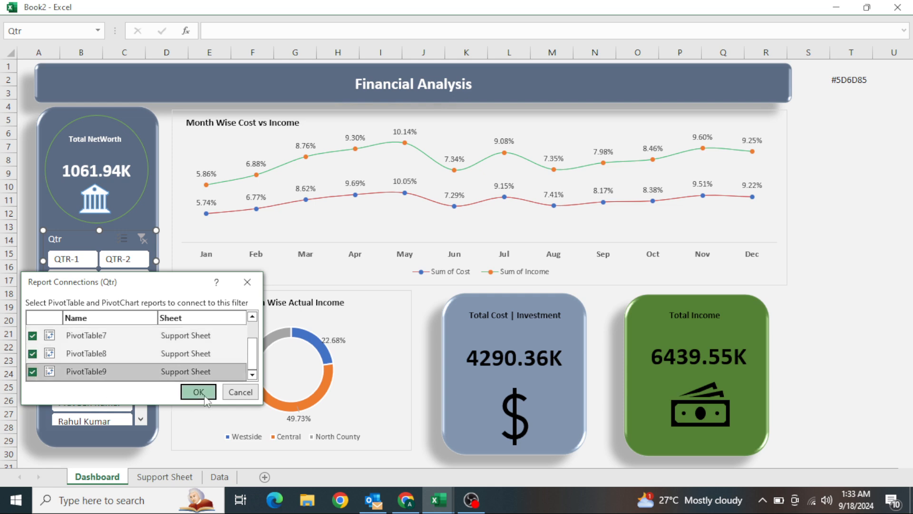
Connect the Agent slicer to PivotTable10, PivotTable7, PivotTable8 and PivotTable9 through its report connections.
left_click(97, 316)
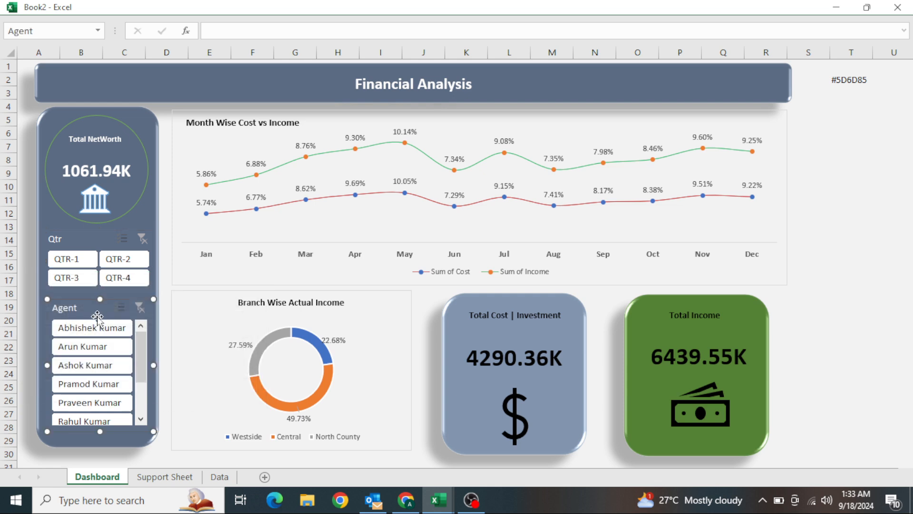
right_click(85, 318)
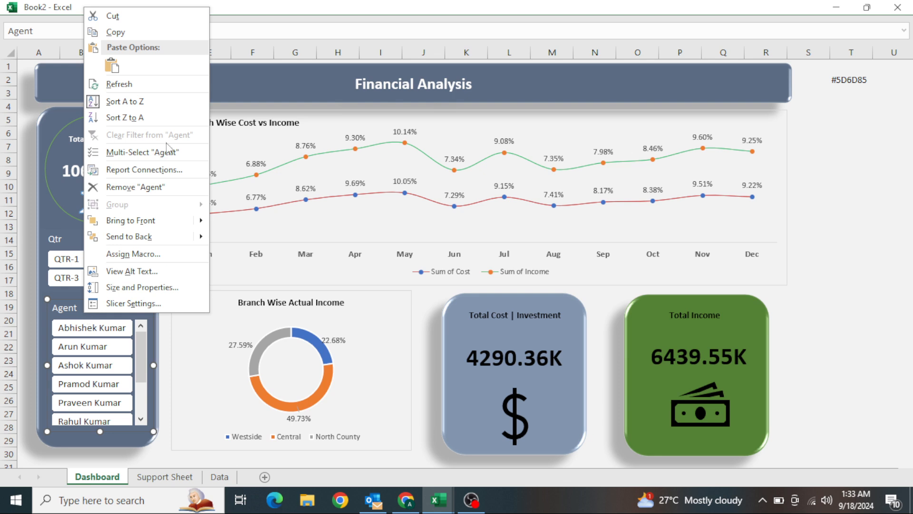
left_click(157, 170)
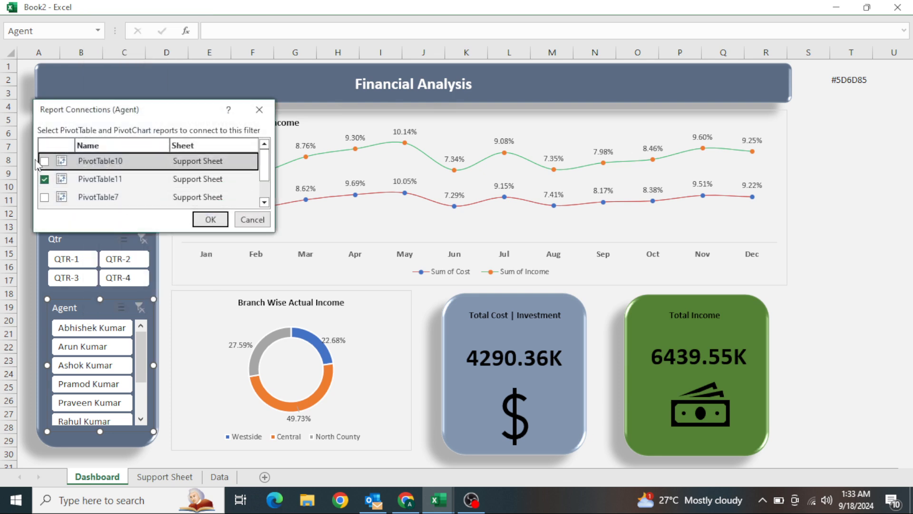
left_click(44, 160)
left_click(45, 197)
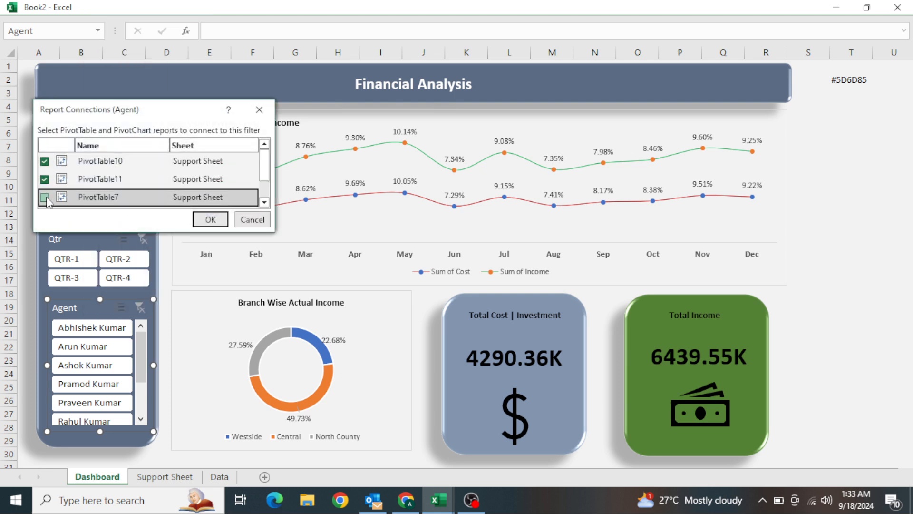
scroll(97, 192, "down", 1)
left_click(45, 181)
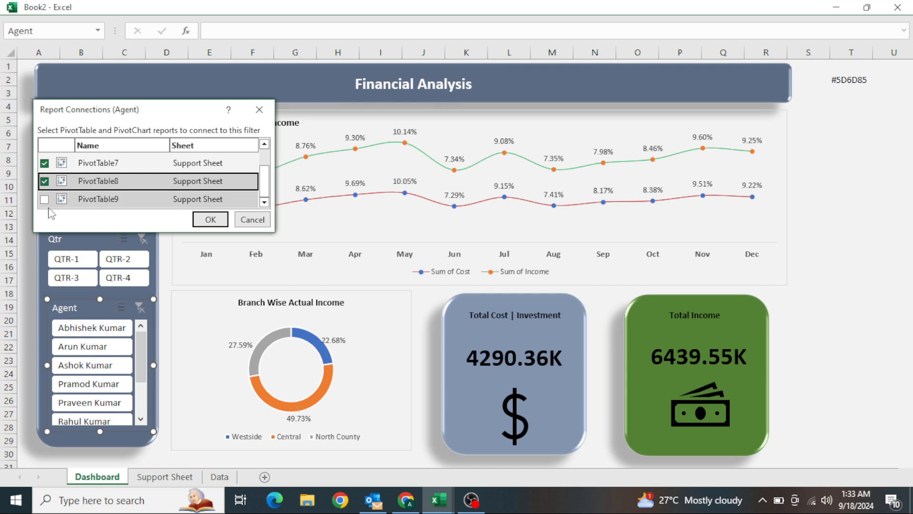
left_click(44, 199)
left_click(210, 219)
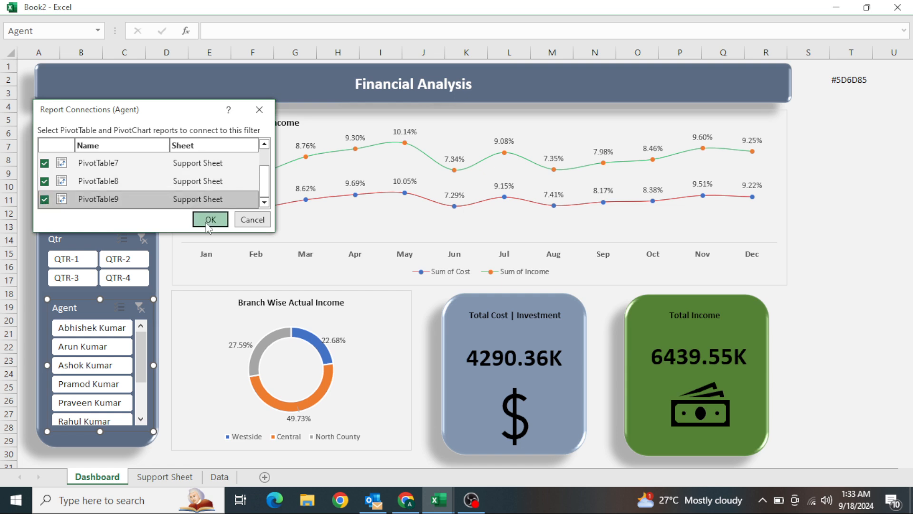
left_click(30, 234)
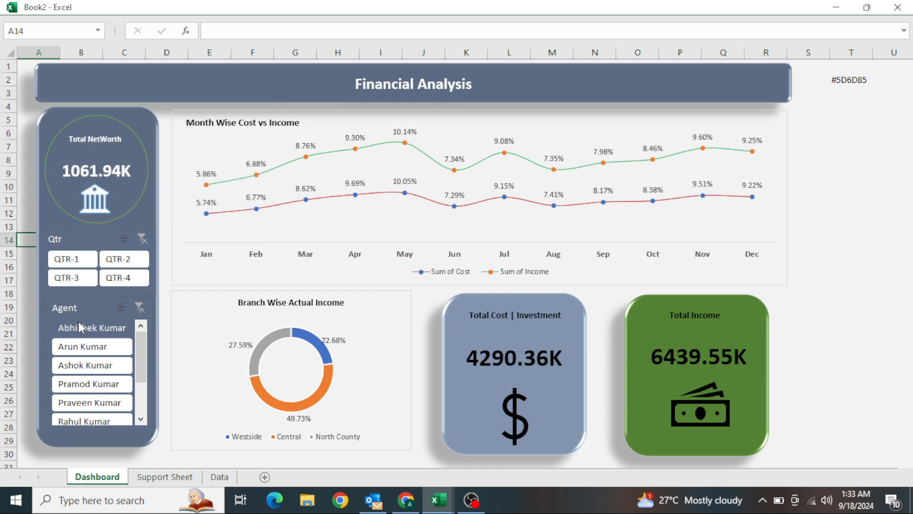
Test the Agent slicer by filtering the dashboard to the second and third listed agents, and clear the filter.
left_click(87, 350)
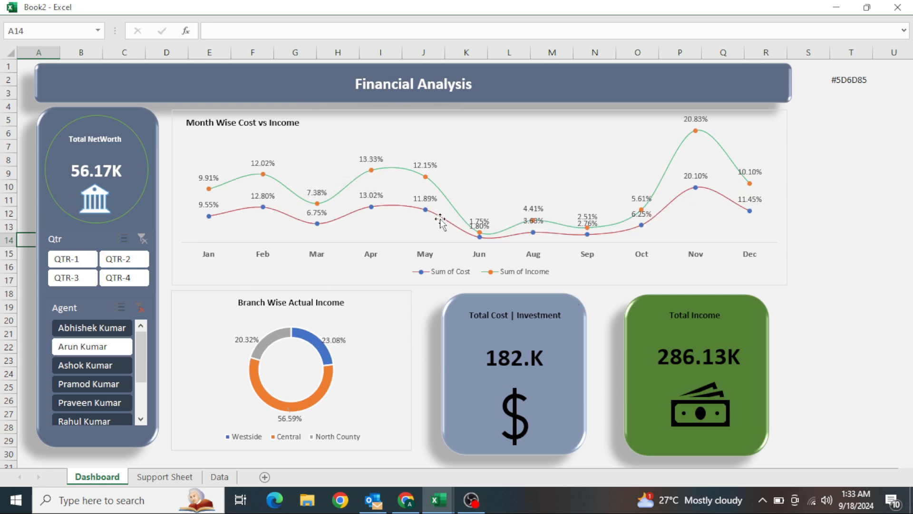
left_click(66, 362)
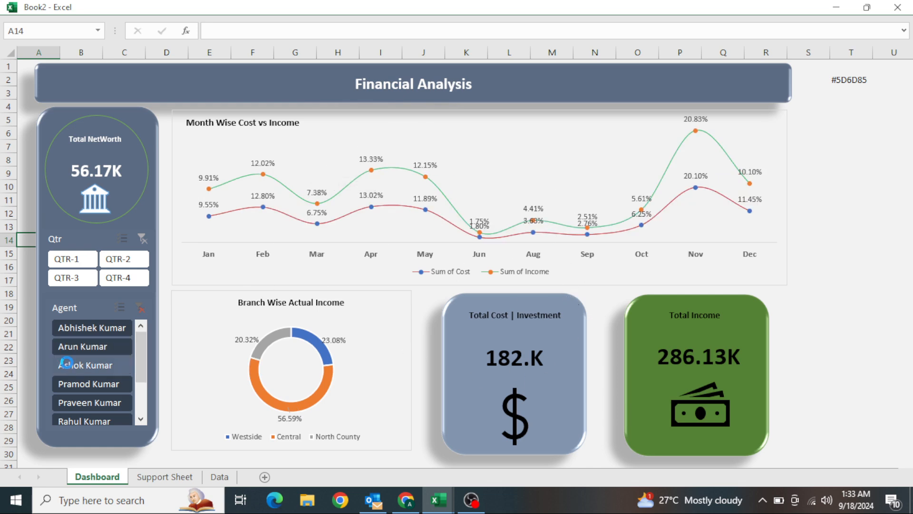
left_click(139, 308)
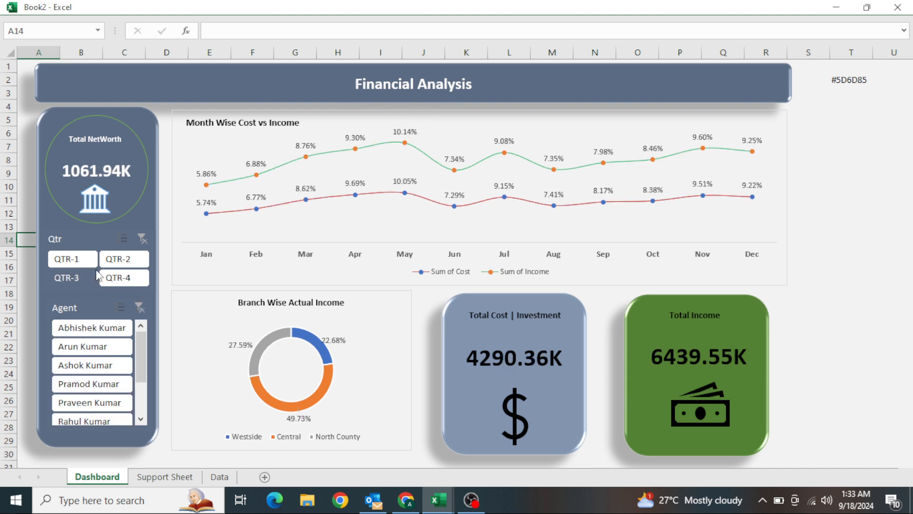
Test the Qtr slicer by filtering the dashboard to QTR-1 and QTR-4, and clear the filter.
left_click(74, 262)
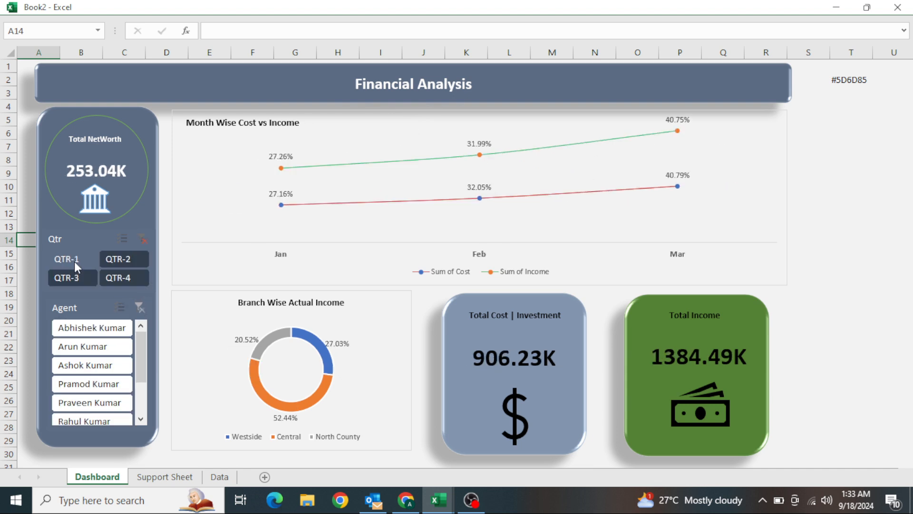
left_click(110, 280)
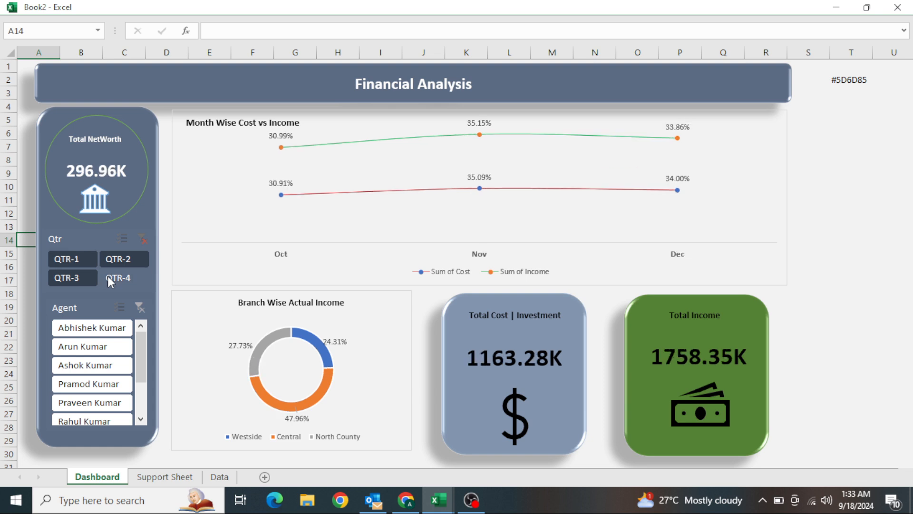
left_click(143, 238)
left_click(802, 275)
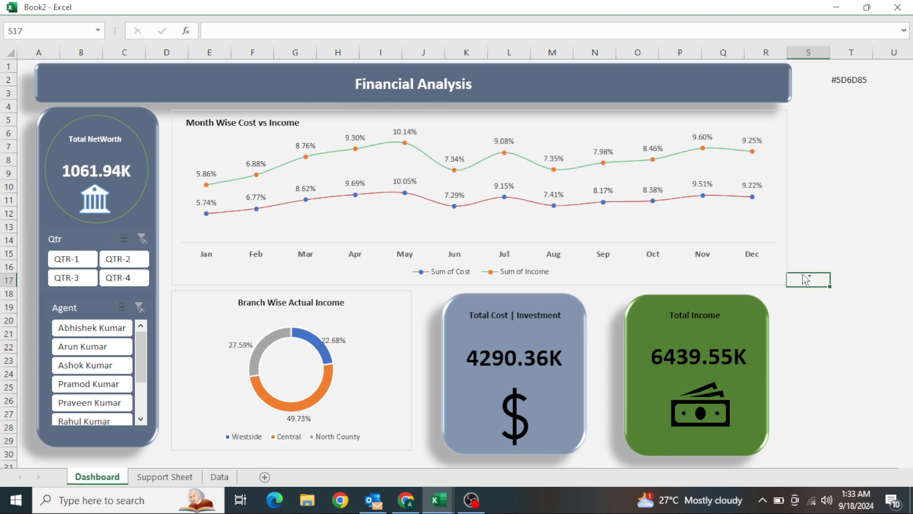
key("ctrl+Home")
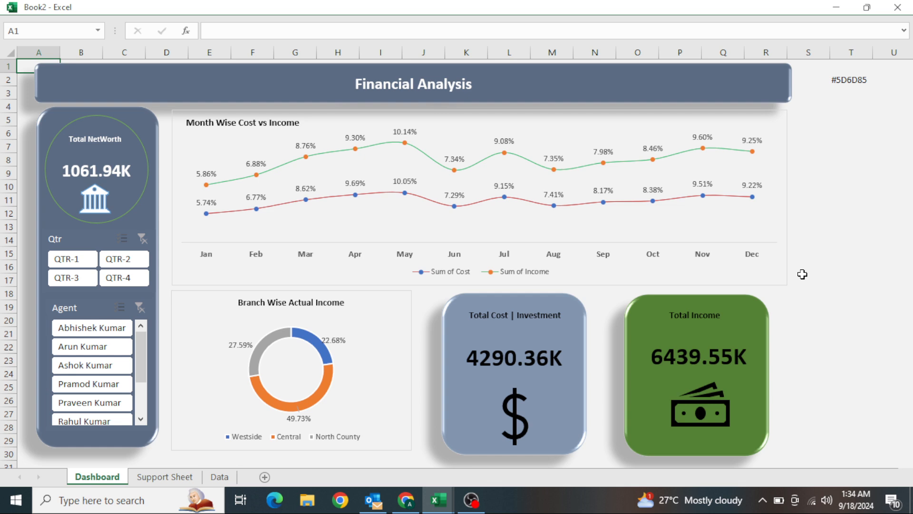
mouse_move(470, 499)
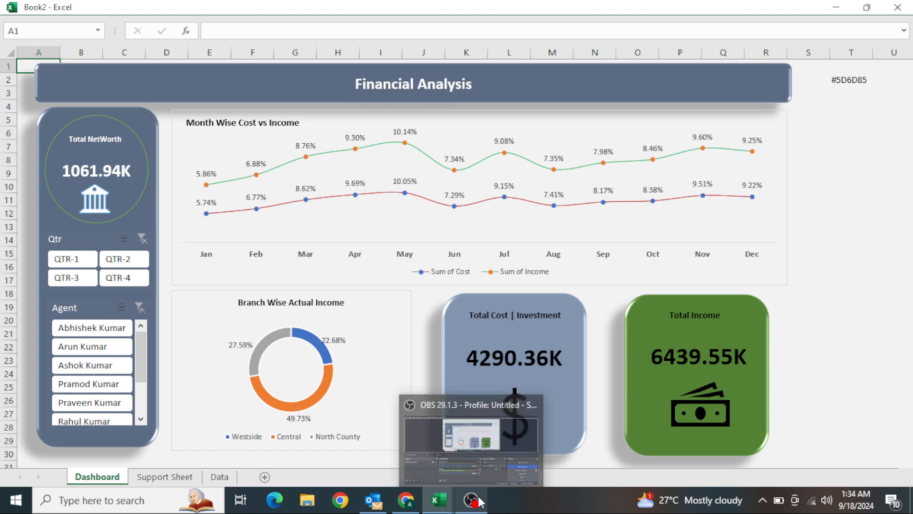